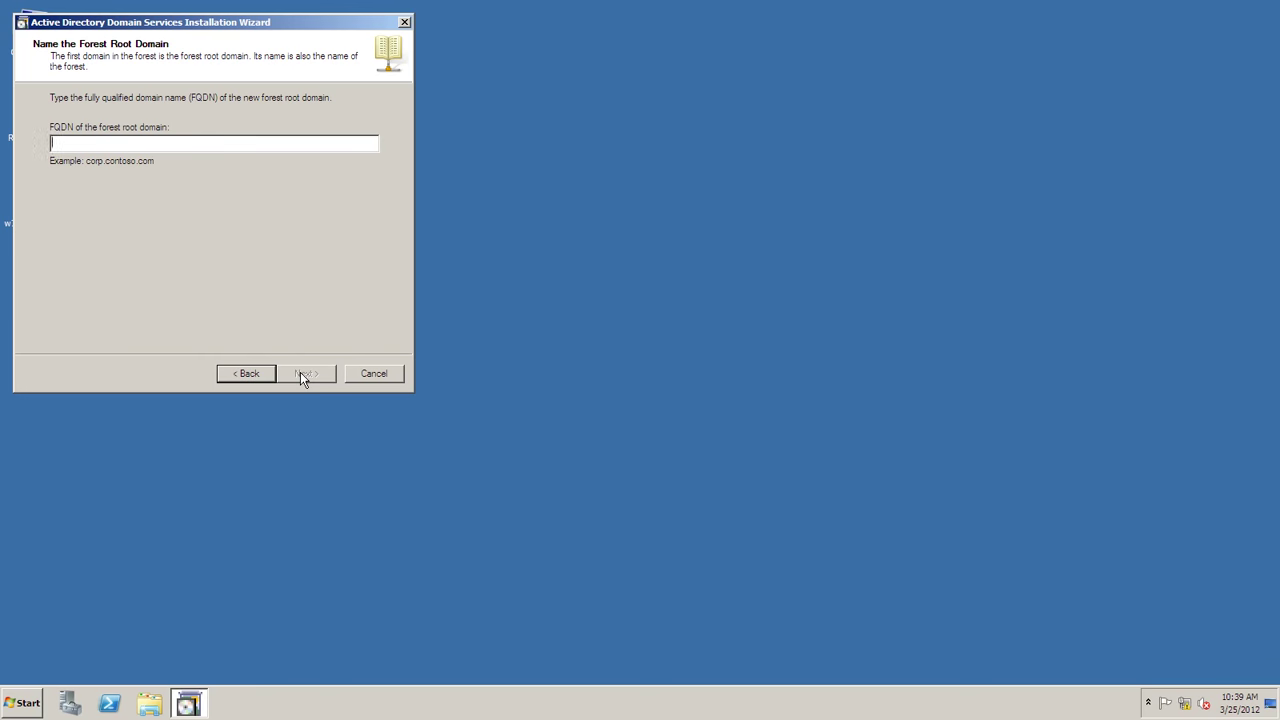
Step: Enter Deepbd.com as the FQDN of the new forest root domain
{"action": "type", "text": "Deepbd"}
{"action": "type", "text": ".com"}
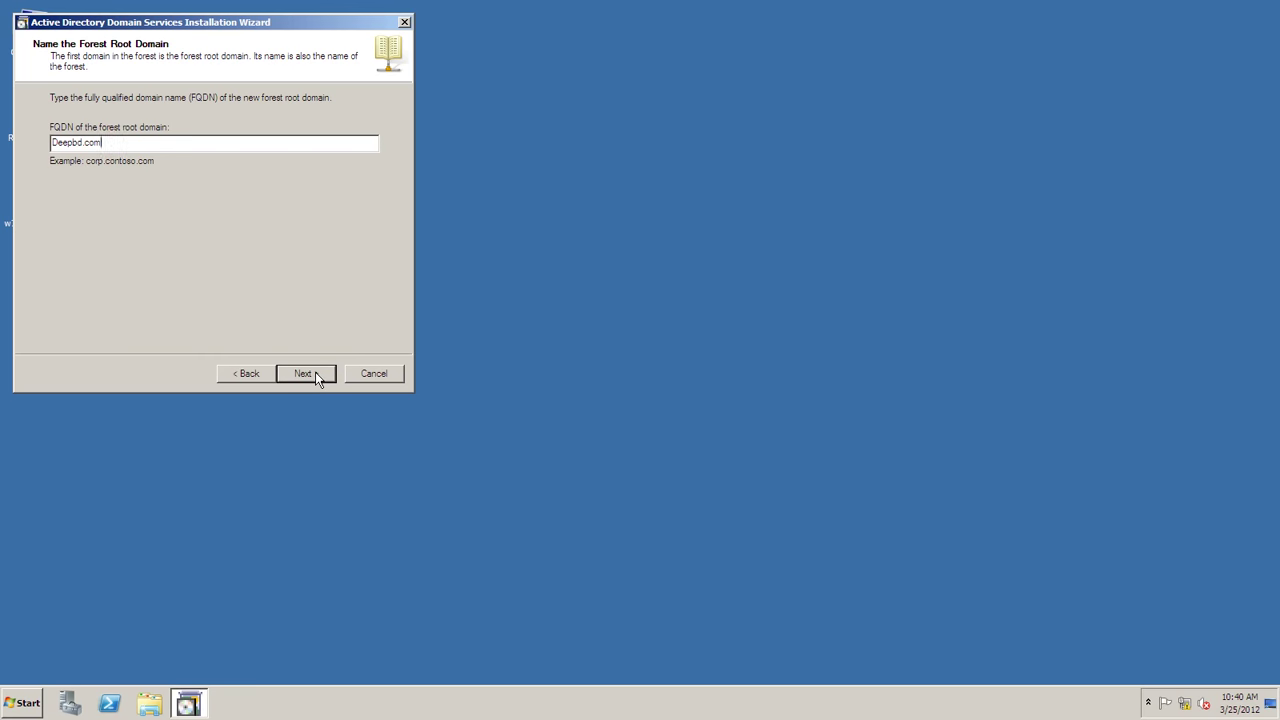
Step: Confirm the domain name and keep Windows Server 2003 as both forest and domain functional level
{"action": "left_click", "coordinate": [305, 374]}
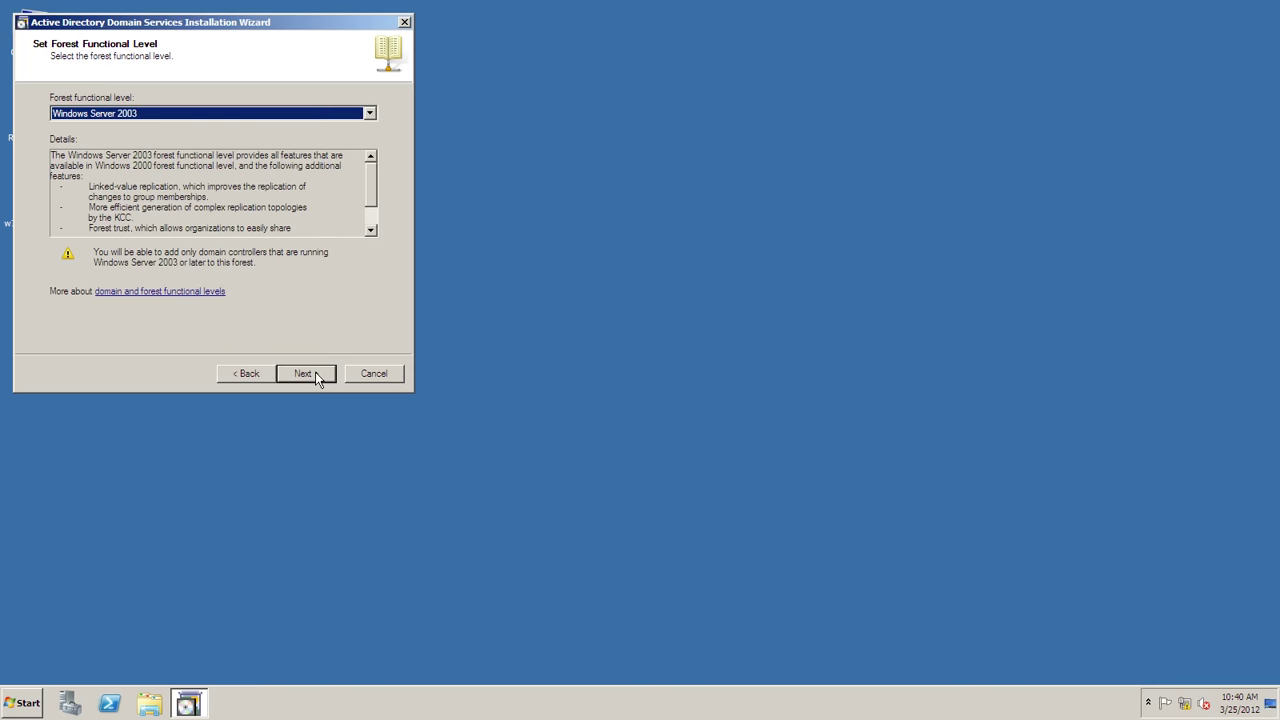
{"action": "left_click", "coordinate": [305, 373]}
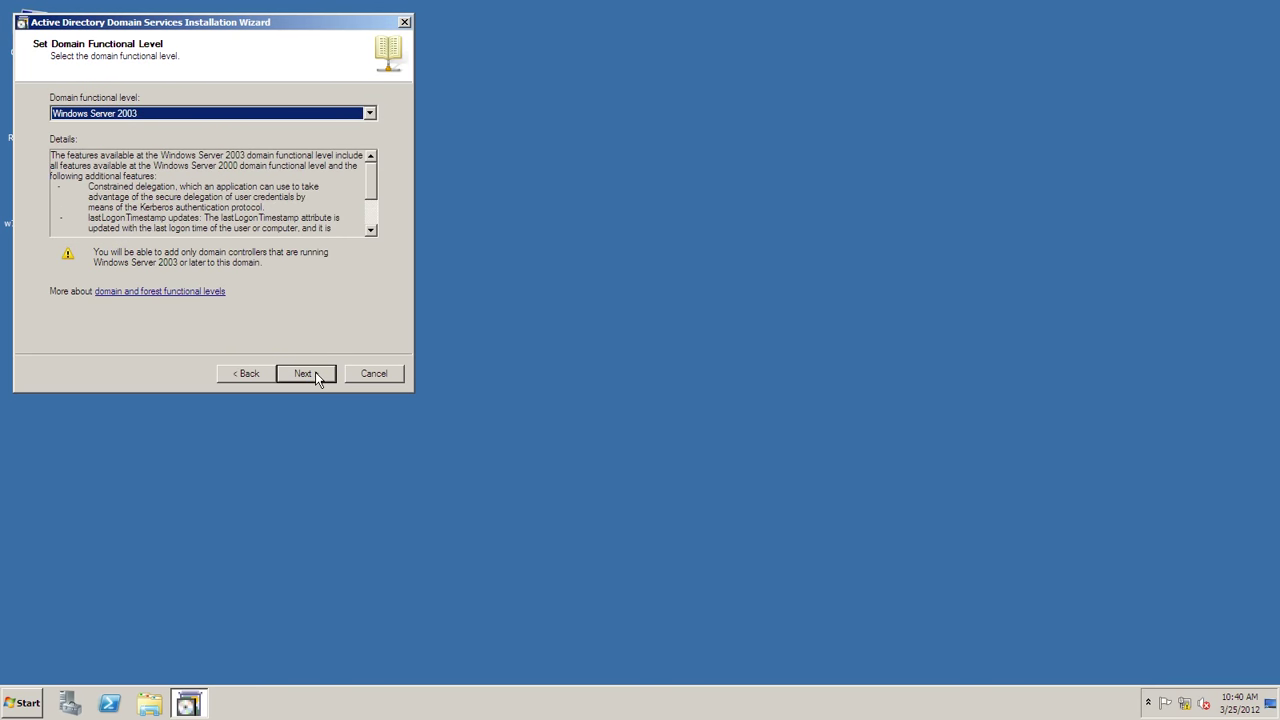
{"action": "left_click", "coordinate": [305, 373]}
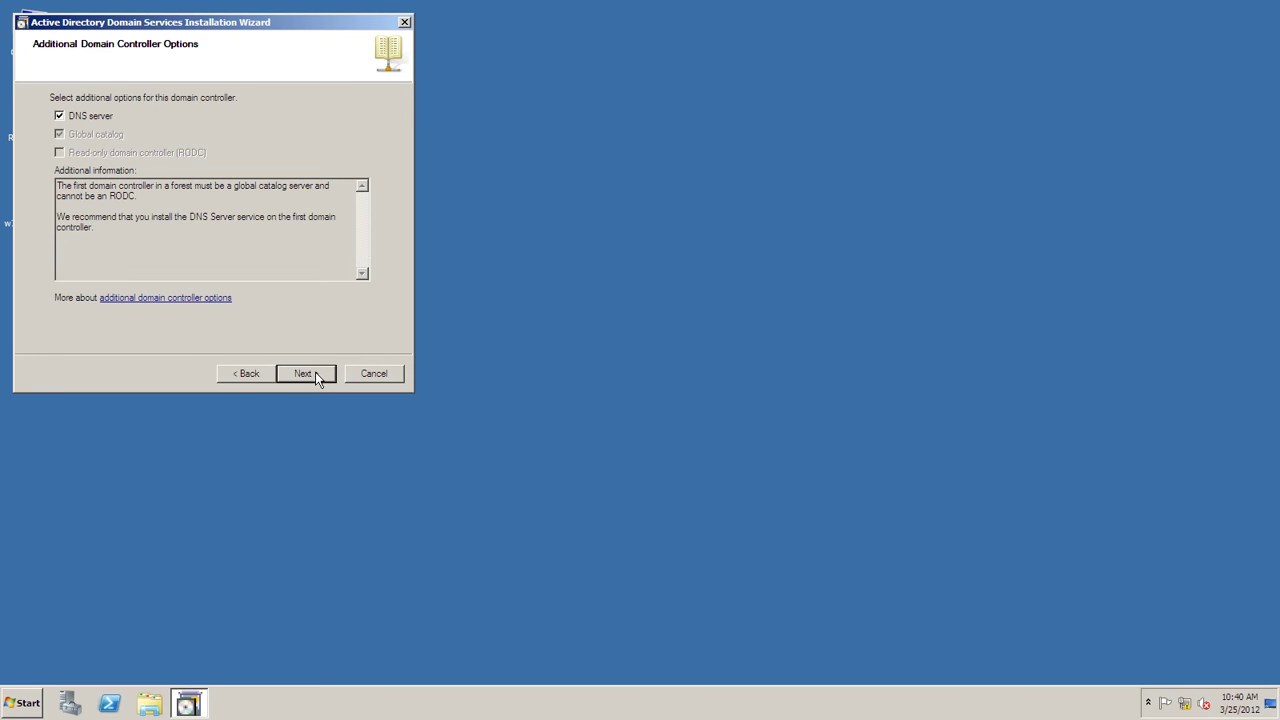
Step: Keep DNS server, accept the delegation warning and default folders, then enter the Restore Mode password
{"action": "left_click", "coordinate": [305, 373]}
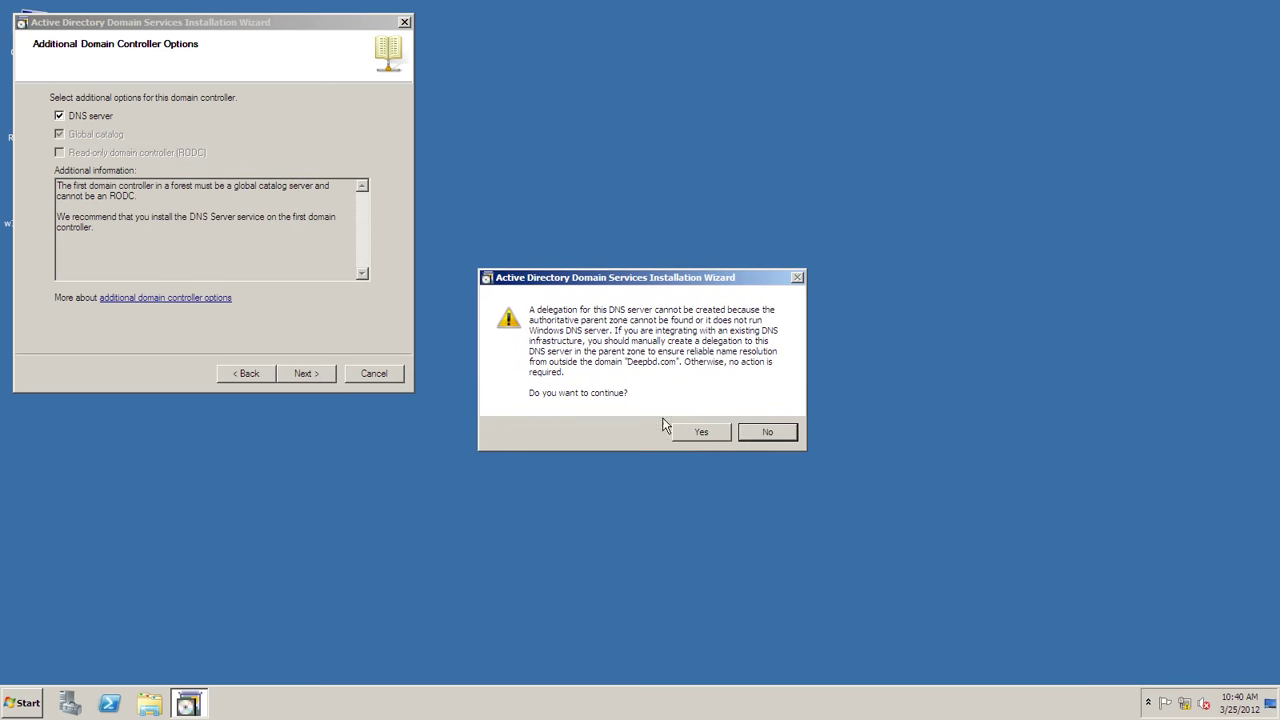
{"action": "left_click", "coordinate": [707, 432]}
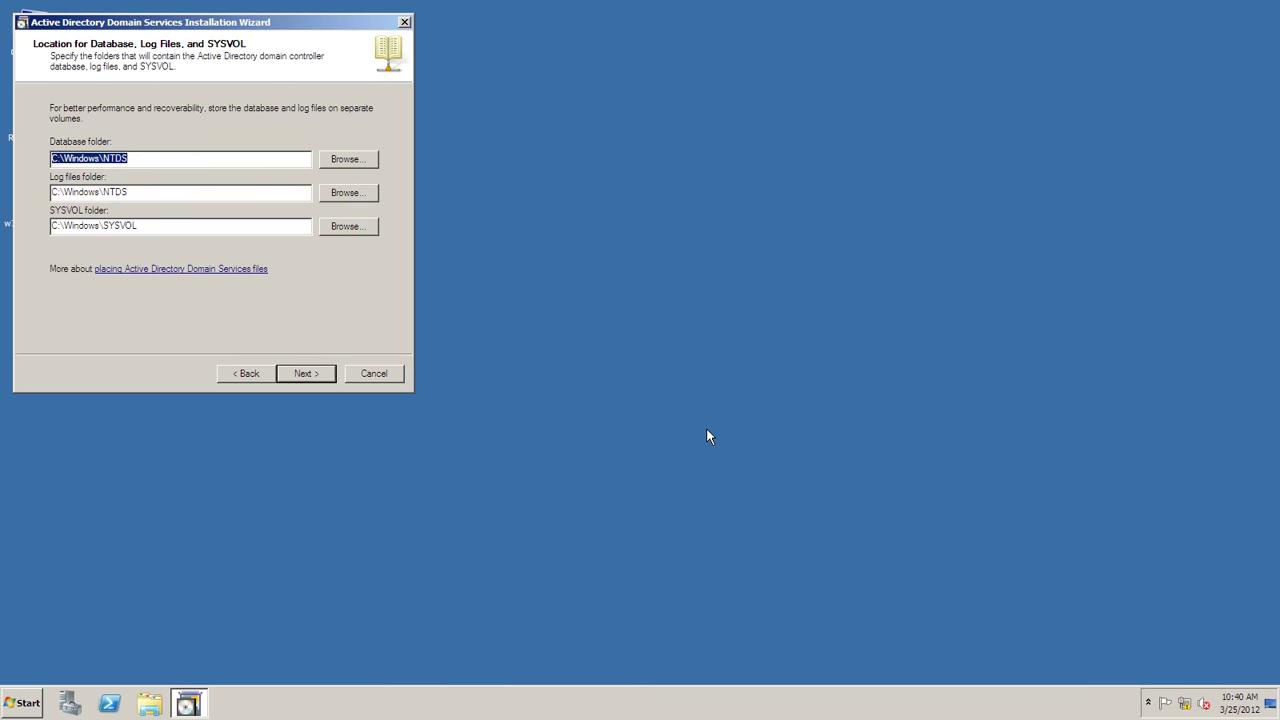
{"action": "left_click", "coordinate": [310, 374]}
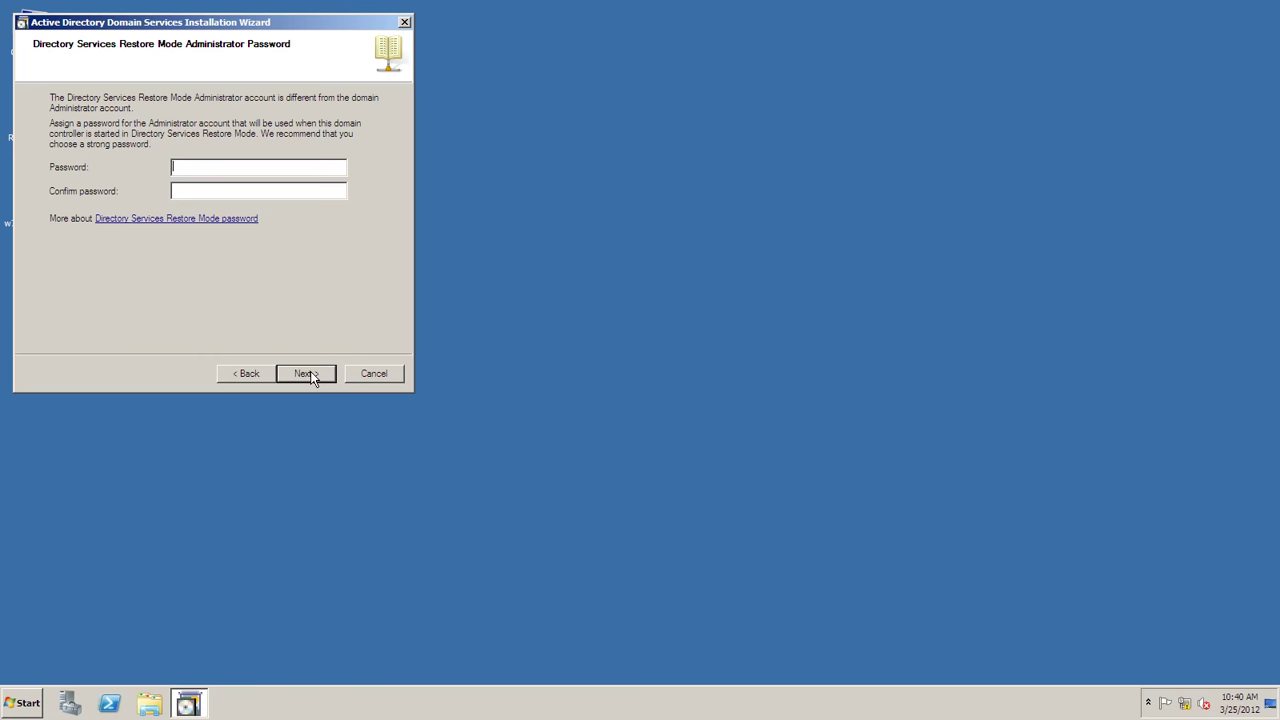
Step: Start the AD DS installation from the Summary with Reboot on completion ticked
{"action": "left_click", "coordinate": [308, 374]}
{"action": "left_click", "coordinate": [308, 374]}
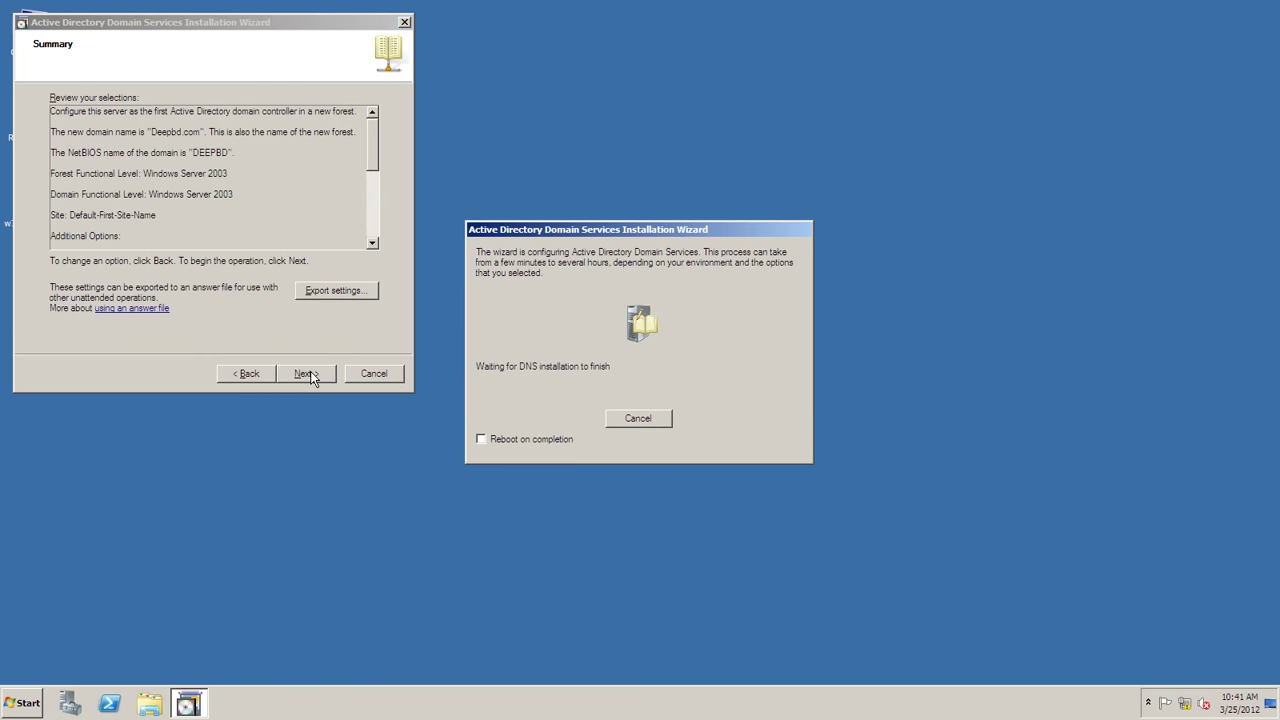
{"action": "left_click", "coordinate": [481, 440]}
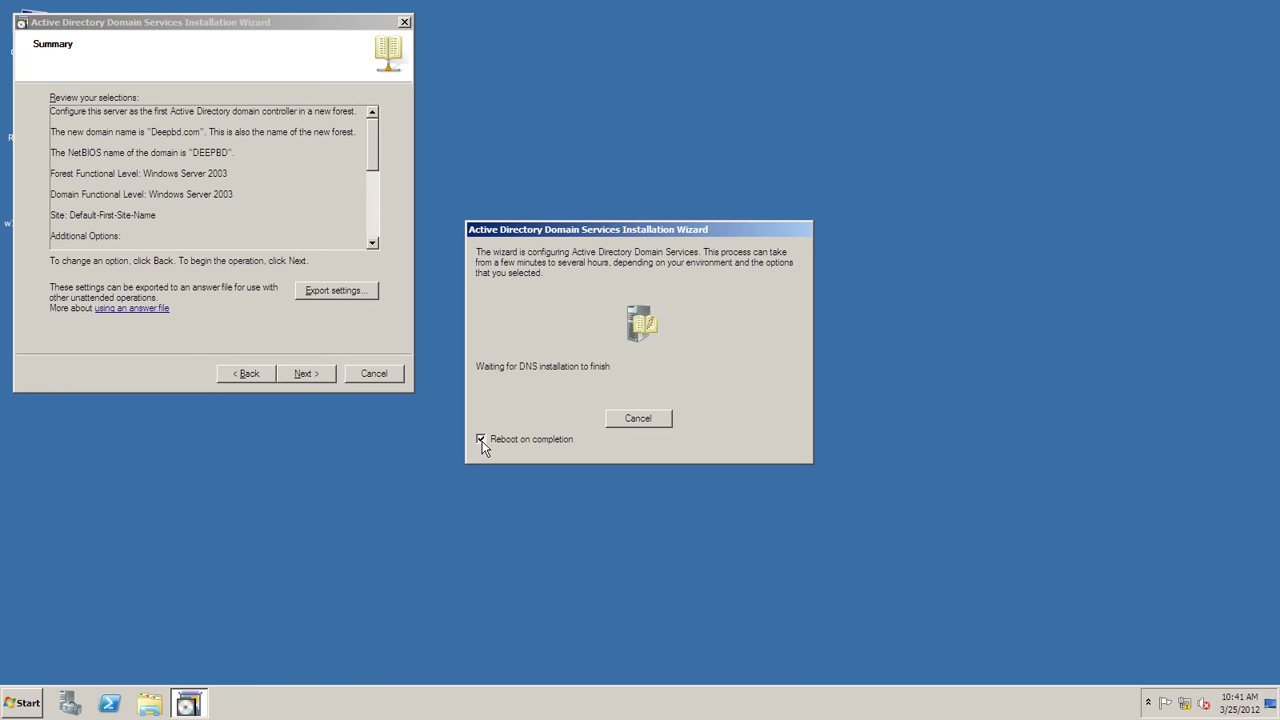
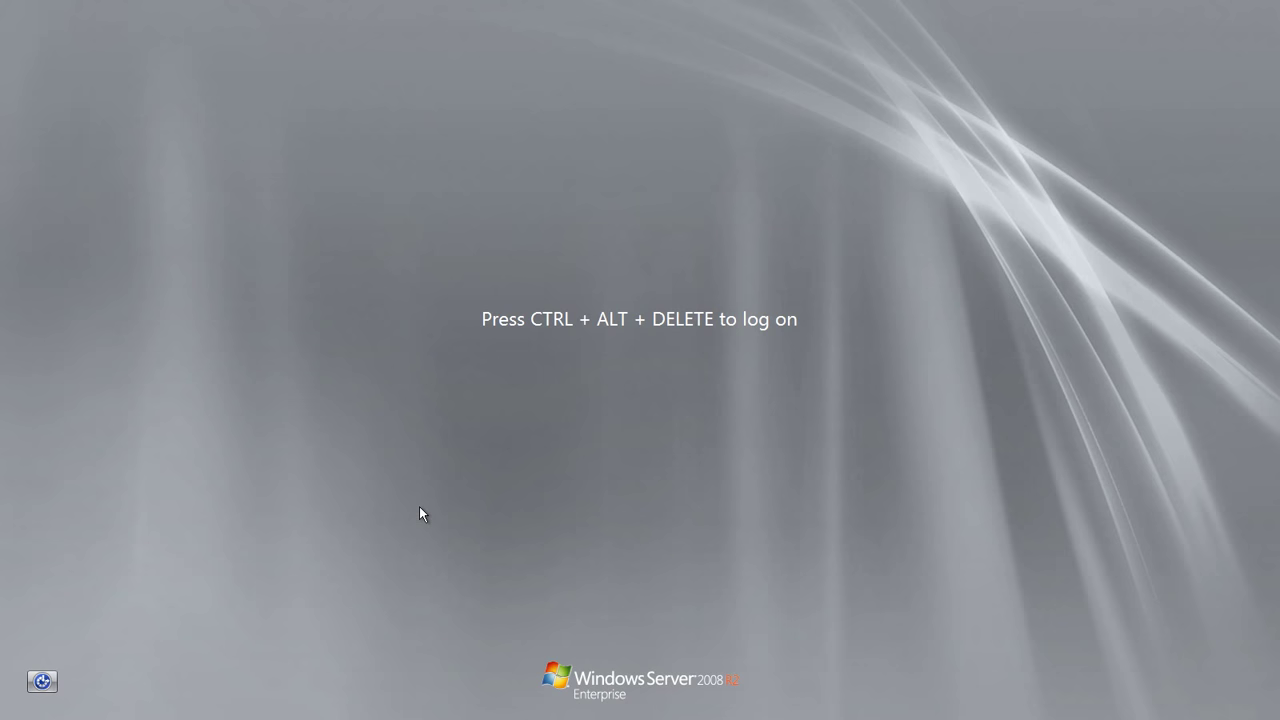
Step: Sign in to the server as Administrator with the account password
{"action": "key", "text": "ctrl+alt+Delete"}
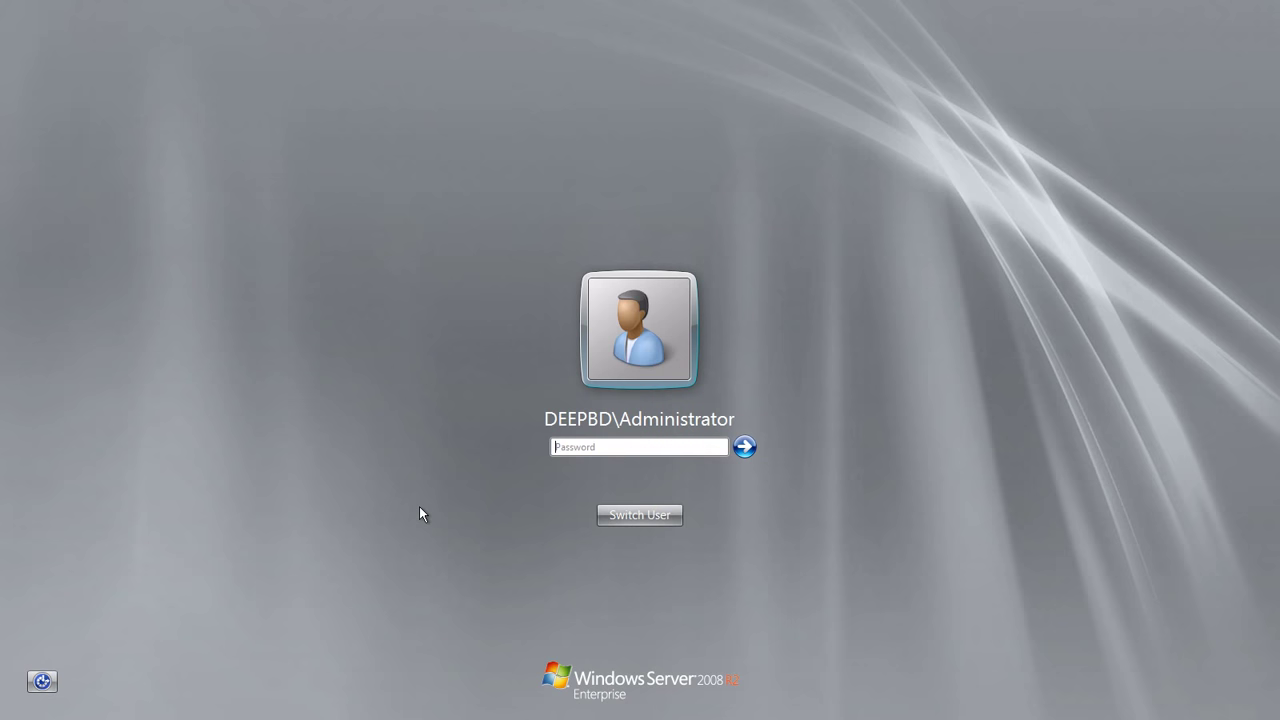
{"action": "key", "text": "Return"}
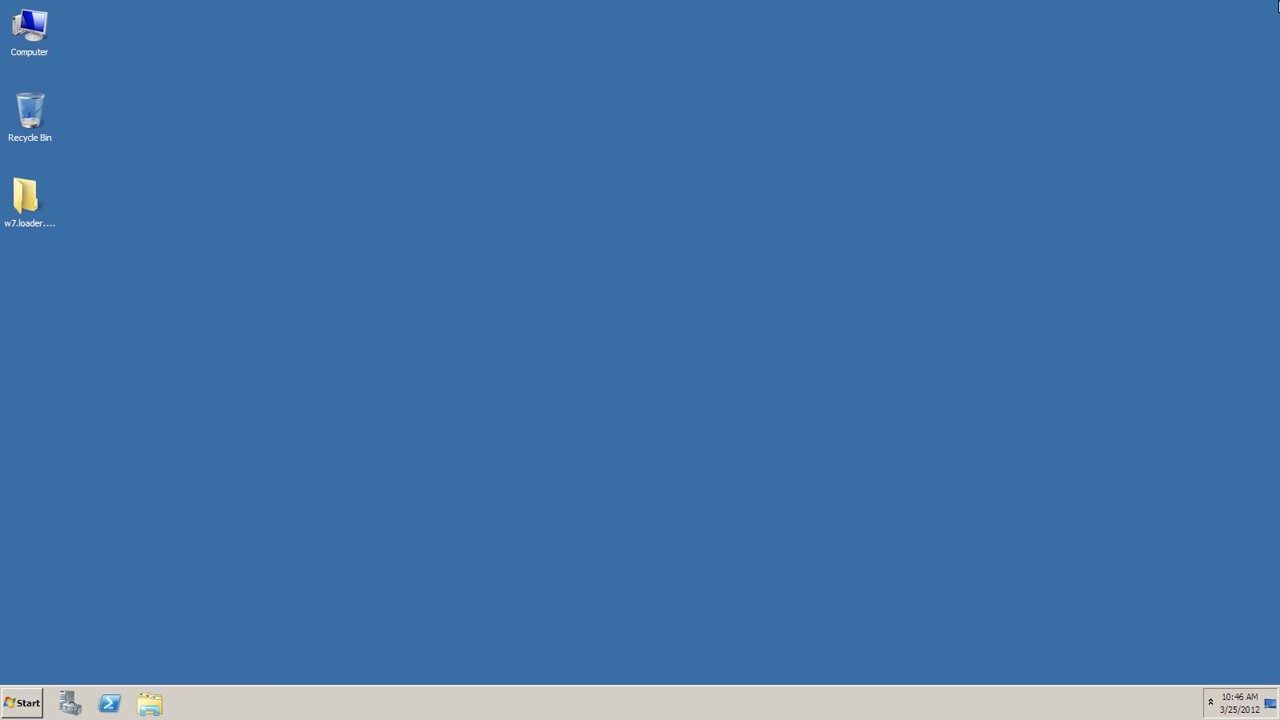
Step: Launch DNS from Administrative Tools, expand DEEP-PC, and close Initial Configuration Tasks and Server Manager
{"action": "left_click", "coordinate": [26, 704]}
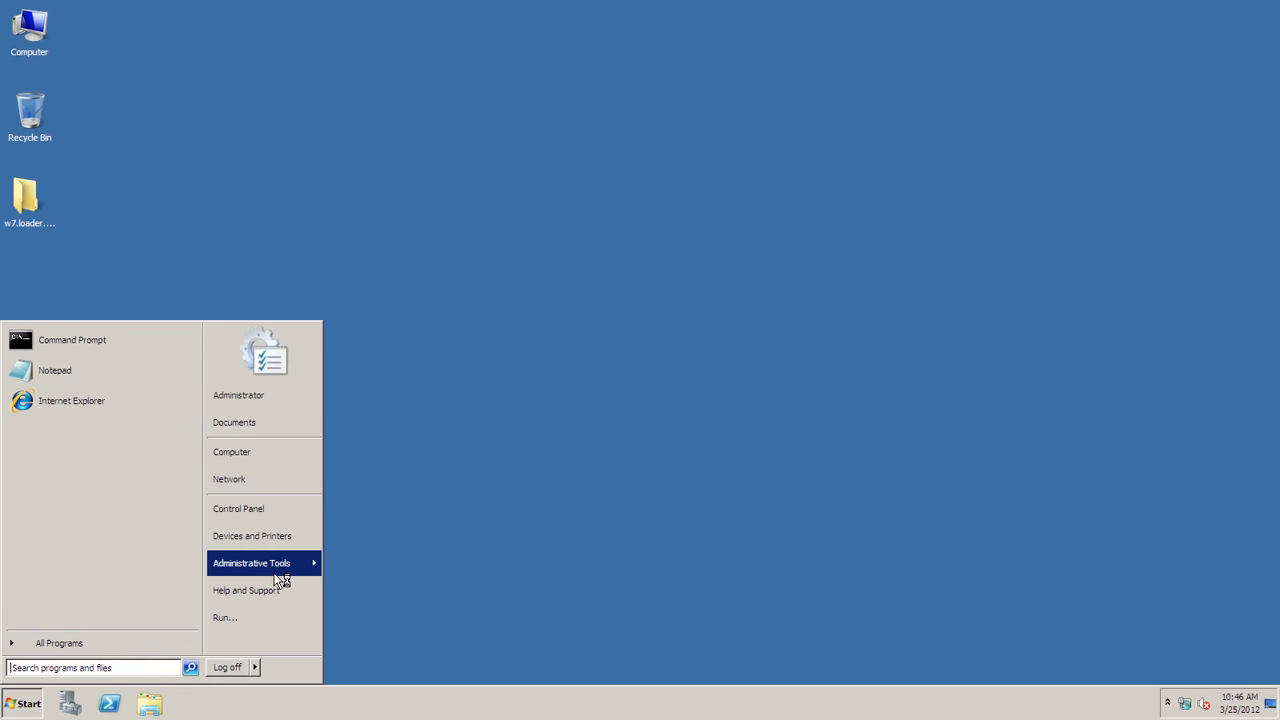
{"action": "mouse_move", "coordinate": [297, 566]}
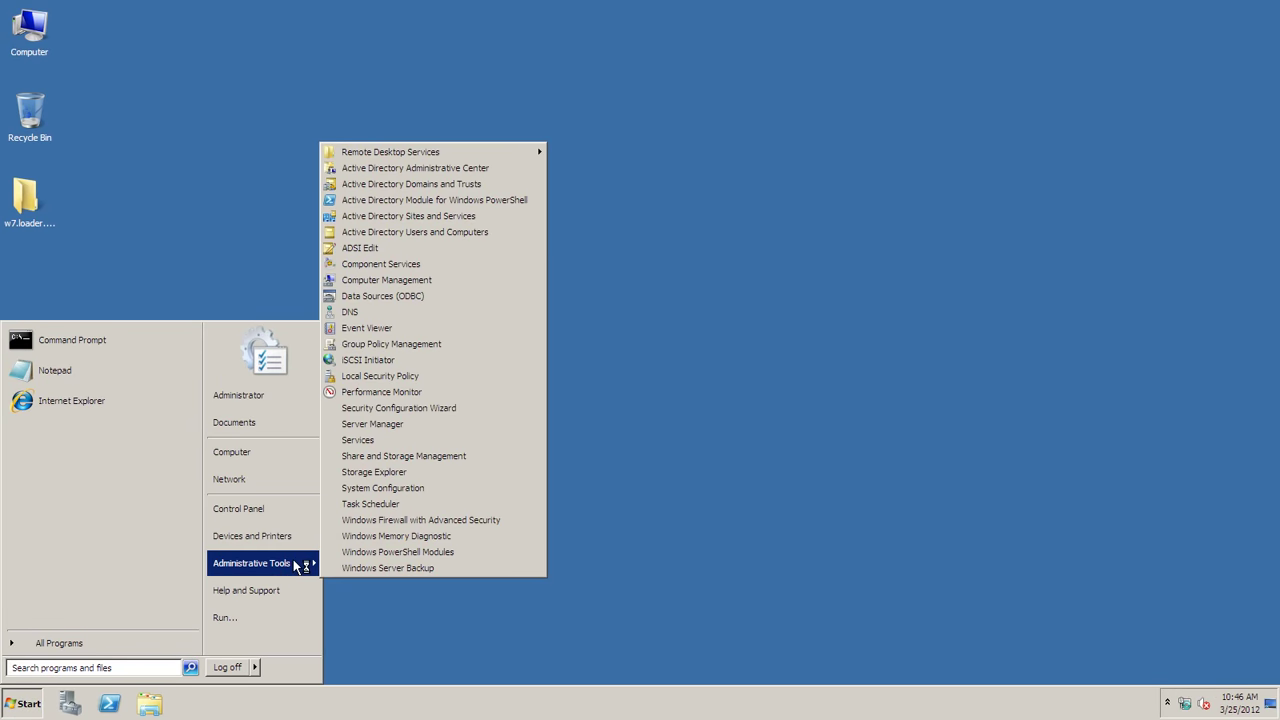
{"action": "left_click", "coordinate": [416, 312]}
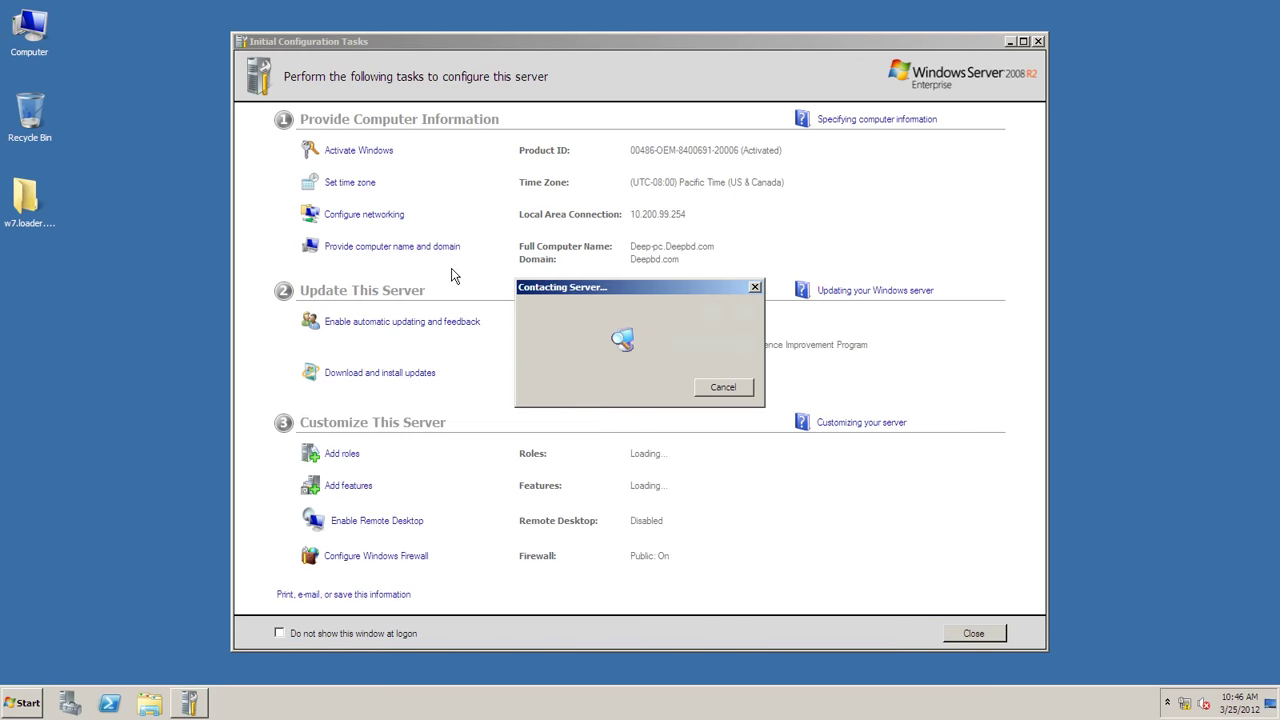
{"action": "left_click", "coordinate": [1038, 41]}
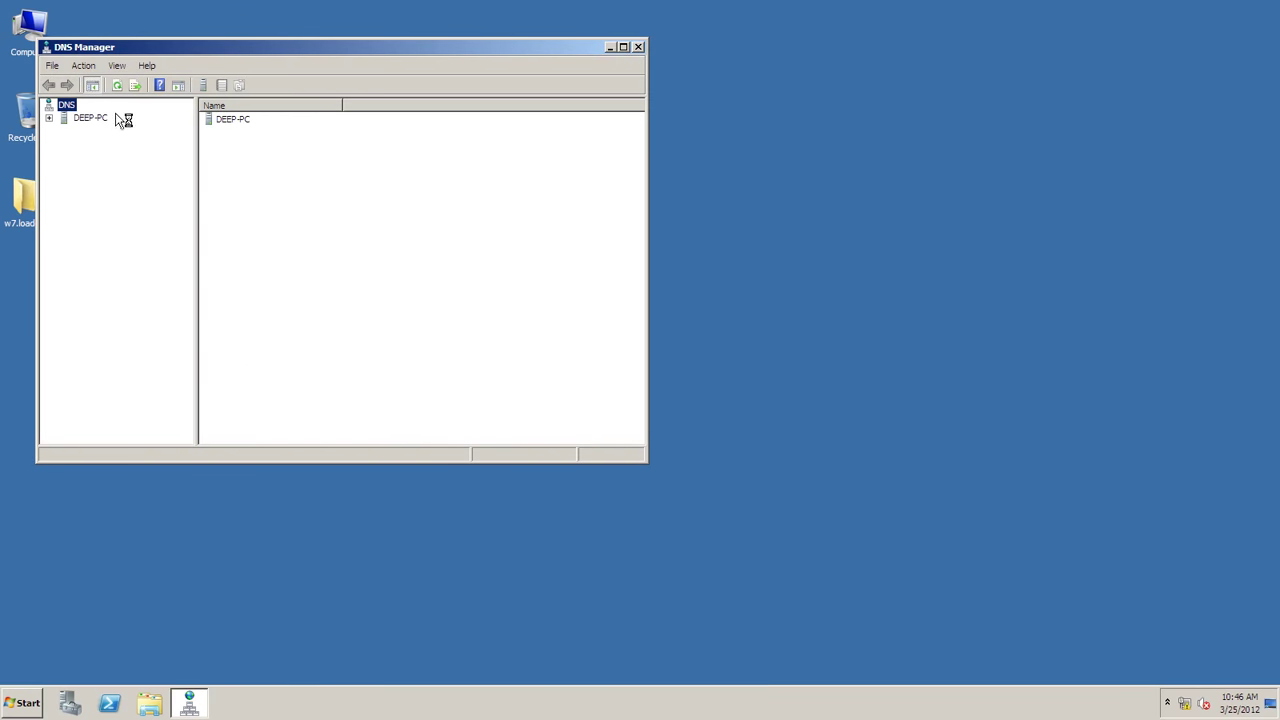
{"action": "left_click", "coordinate": [49, 118]}
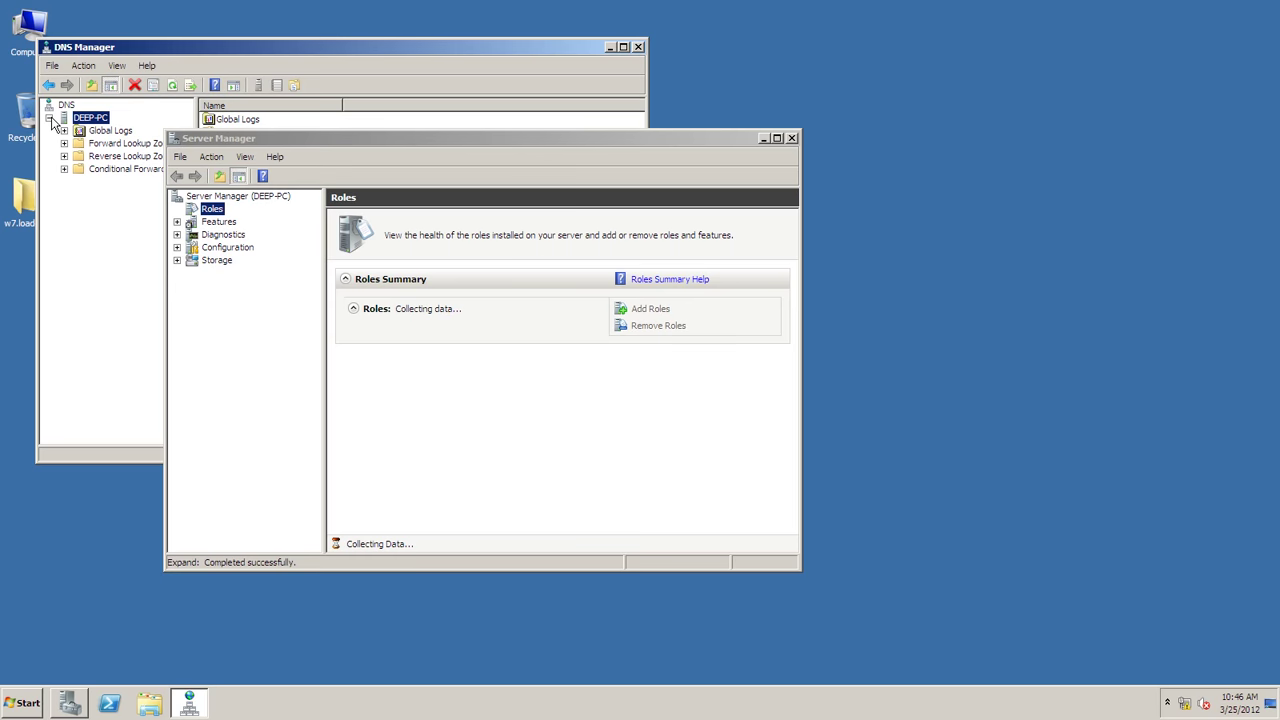
{"action": "left_click", "coordinate": [791, 139]}
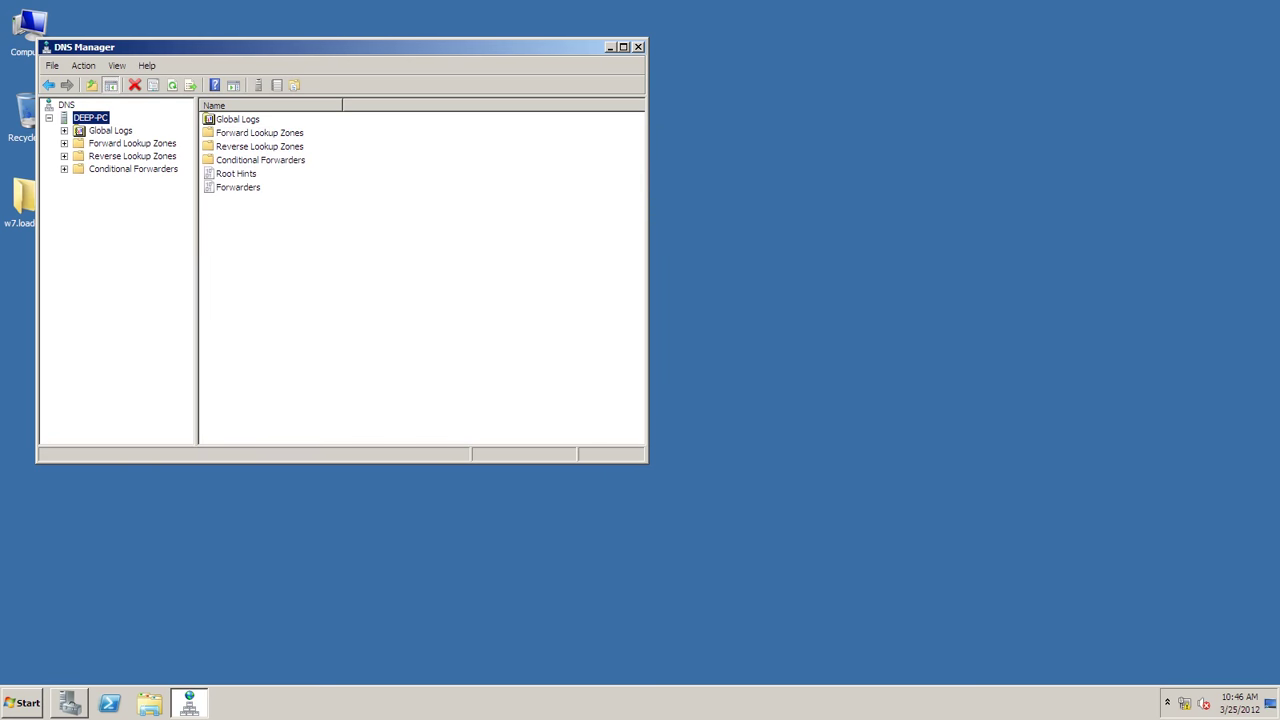
Step: Expand Forward Lookup Zones, view Deepbd.com's records, then select the empty Reverse Lookup Zones folder
{"action": "left_click", "coordinate": [64, 146]}
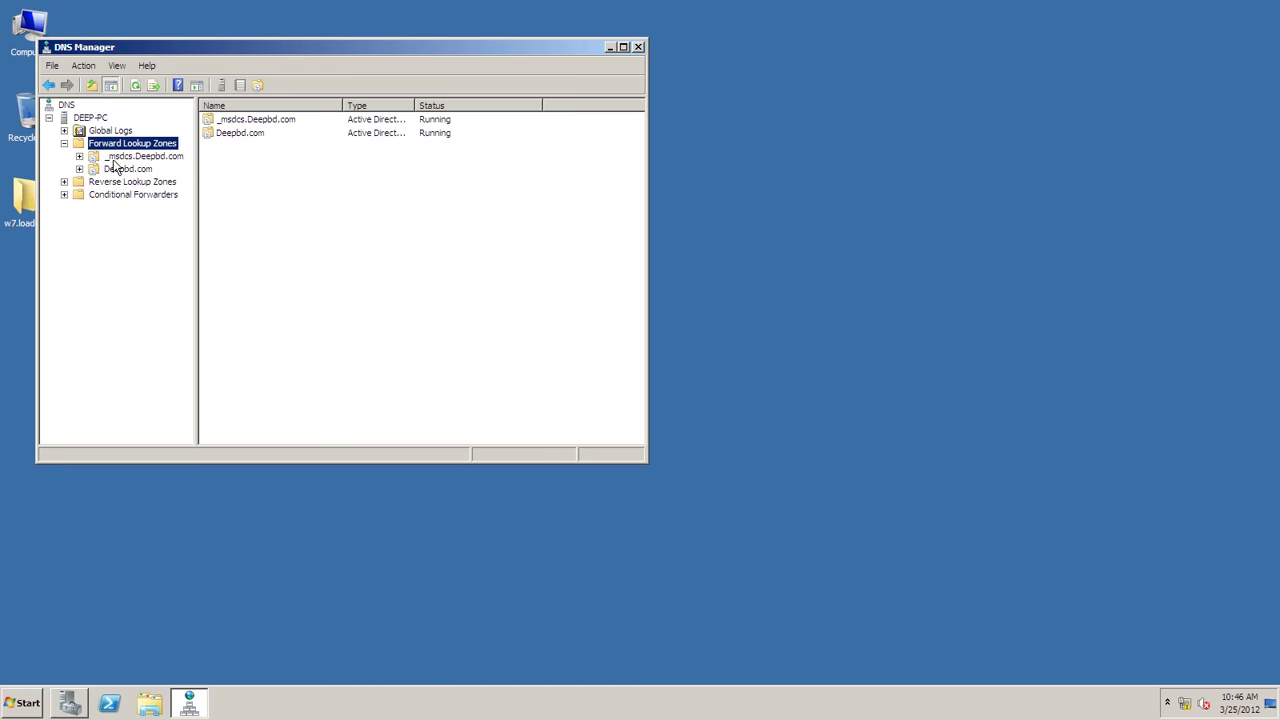
{"action": "left_click", "coordinate": [100, 171]}
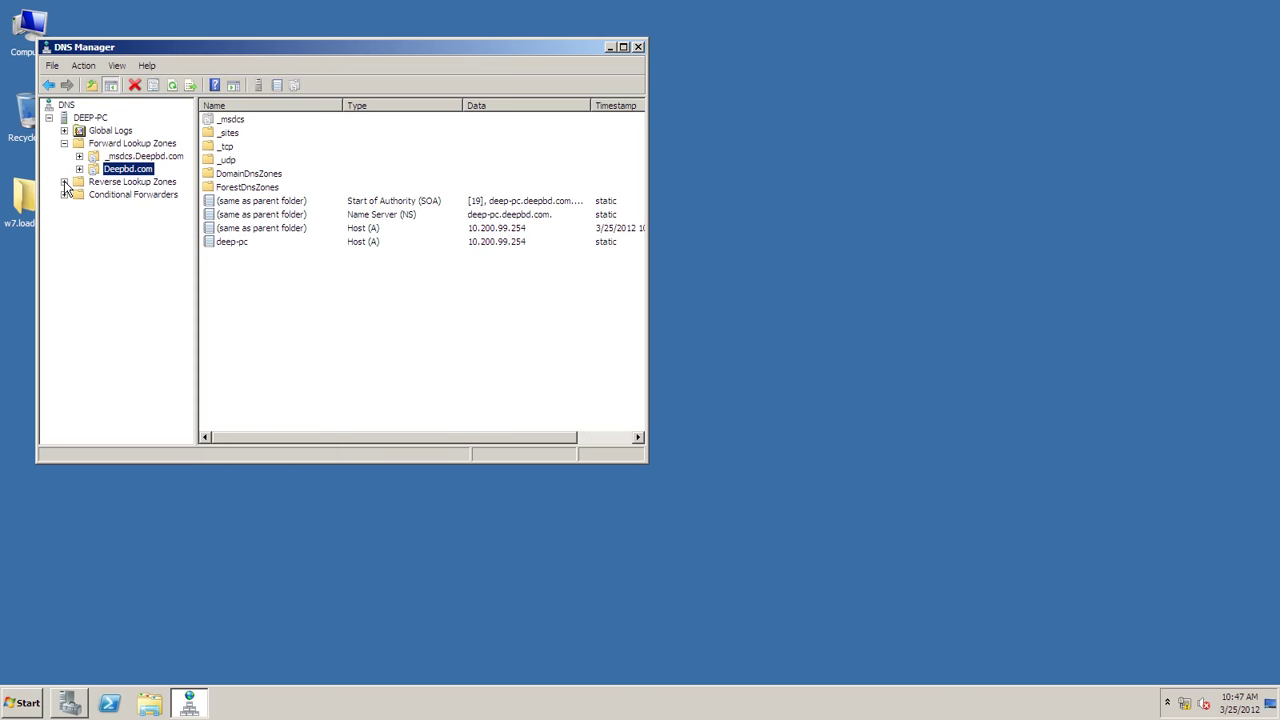
{"action": "left_click", "coordinate": [64, 182]}
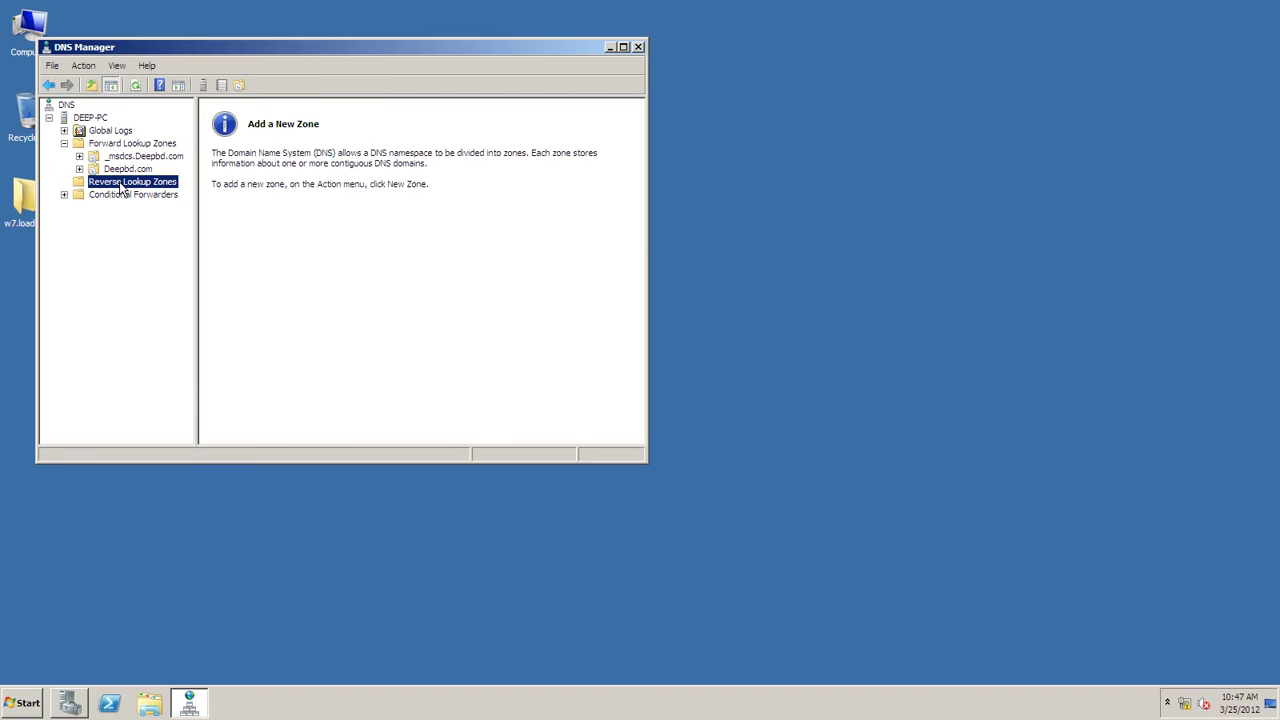
Step: Start a new primary, AD-replicated IPv4 reverse lookup zone in the New Zone wizard
{"action": "right_click", "coordinate": [121, 189]}
{"action": "left_click", "coordinate": [152, 192]}
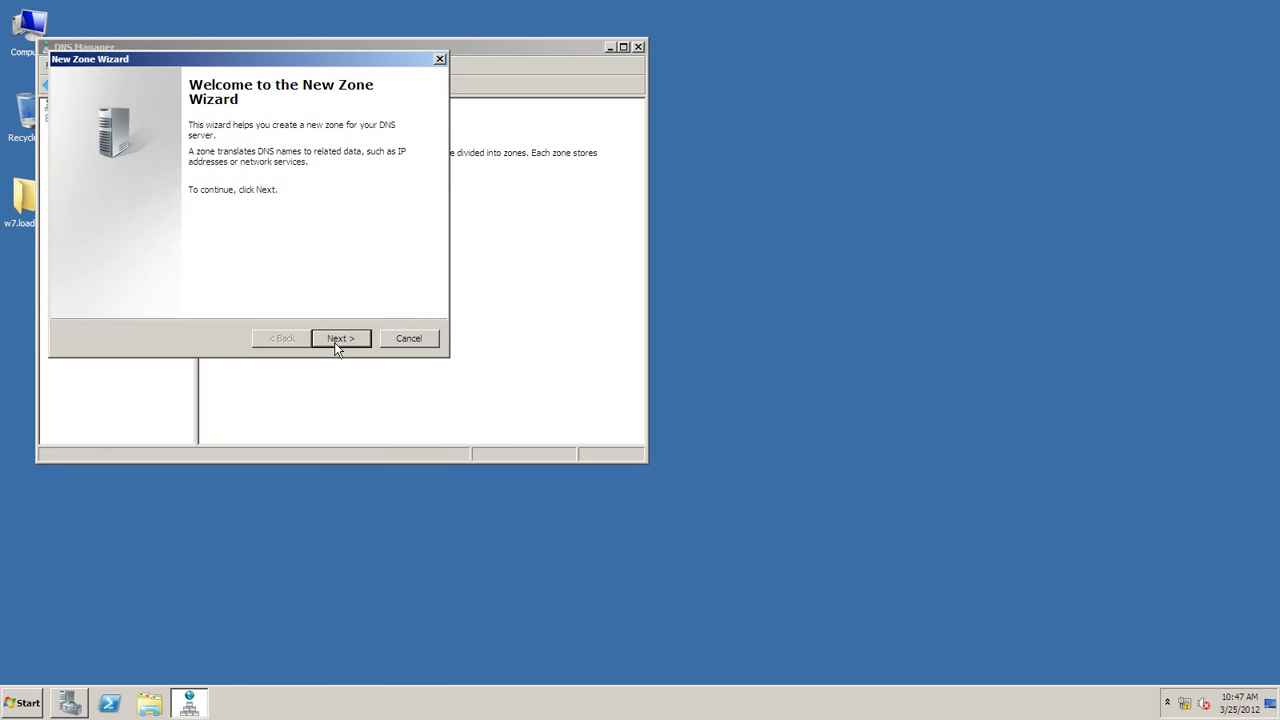
{"action": "left_click", "coordinate": [334, 342]}
{"action": "left_click", "coordinate": [334, 342]}
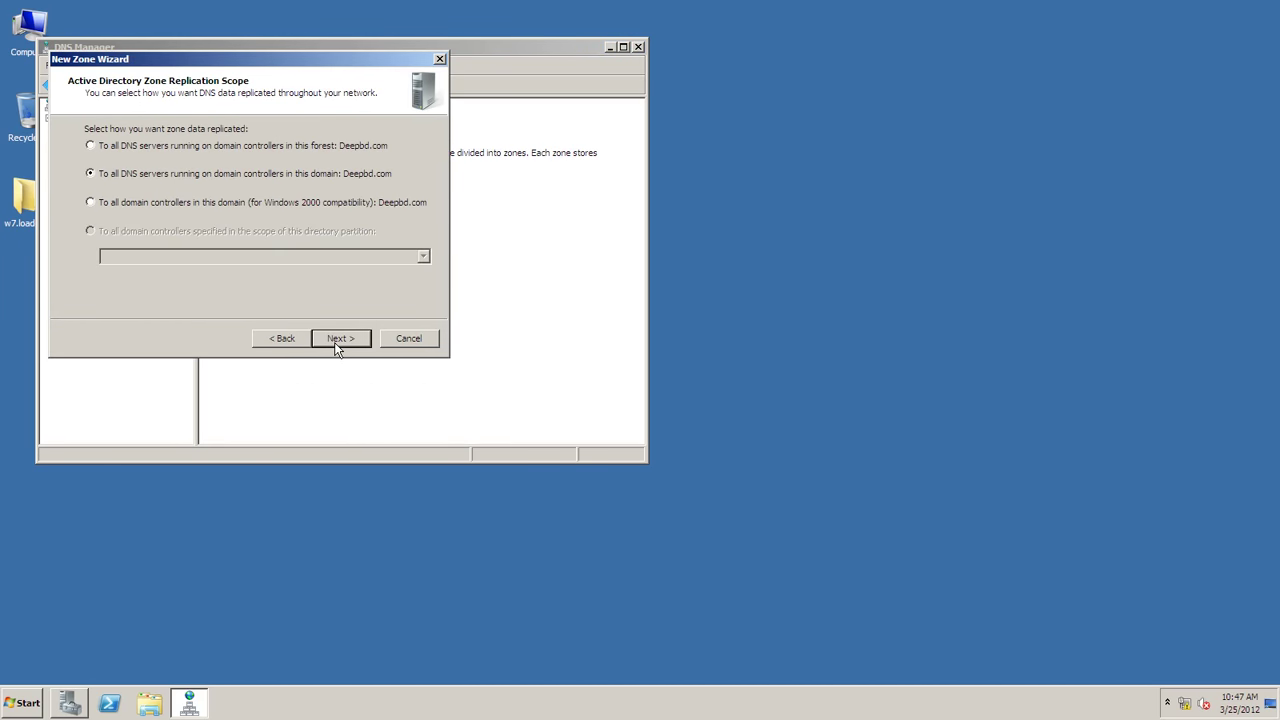
{"action": "left_click", "coordinate": [335, 342]}
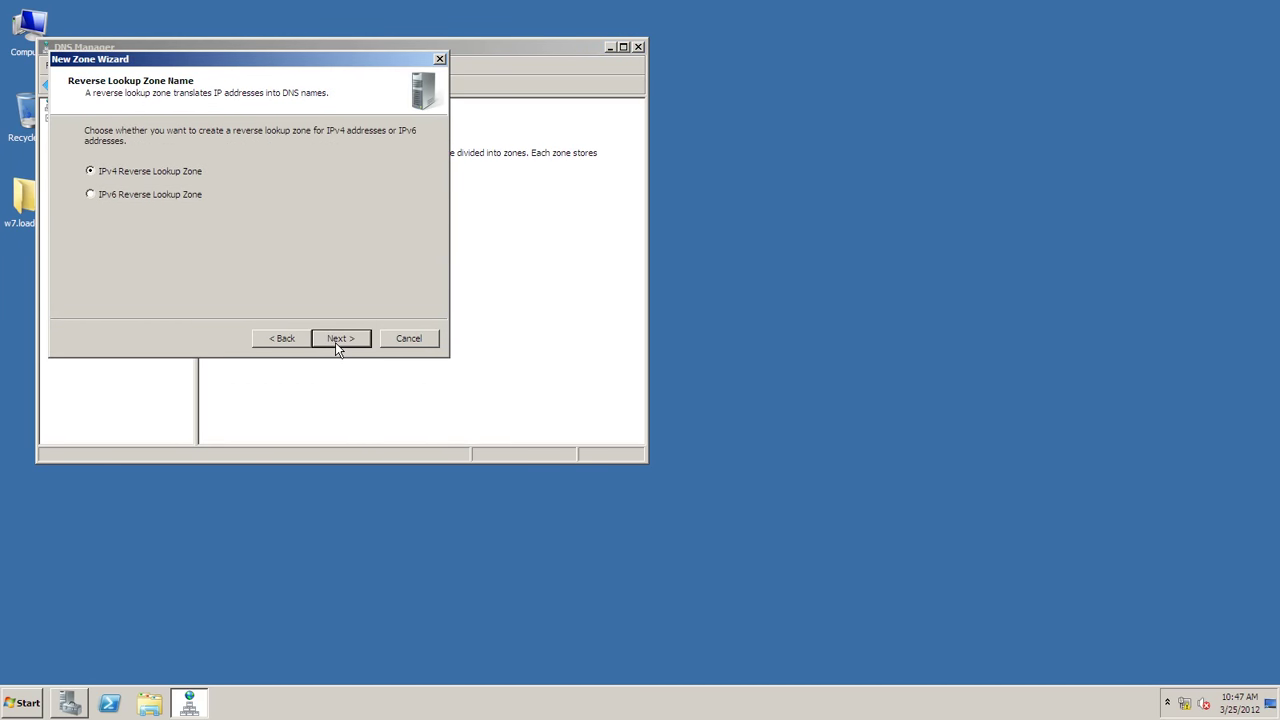
{"action": "left_click", "coordinate": [335, 342]}
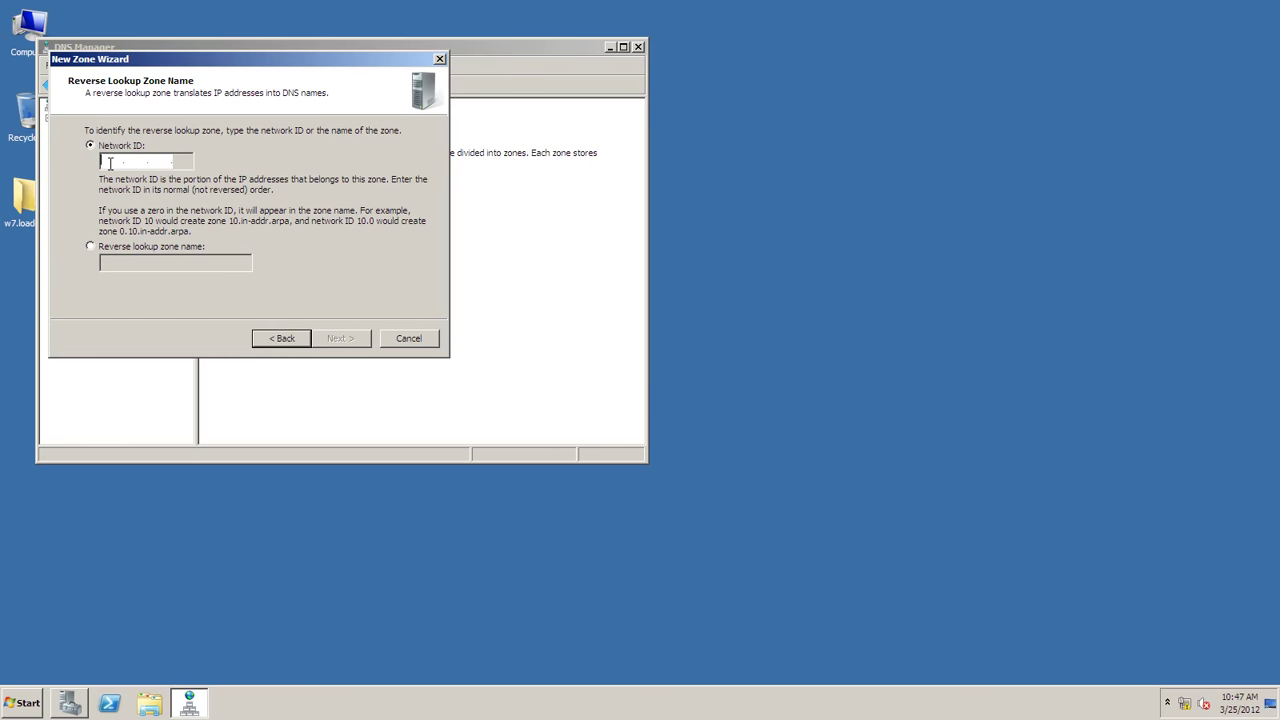
Step: Enter network ID 10.200.99 and finish the zone with secure-only dynamic updates
{"action": "type", "text": "102.00 . ."}
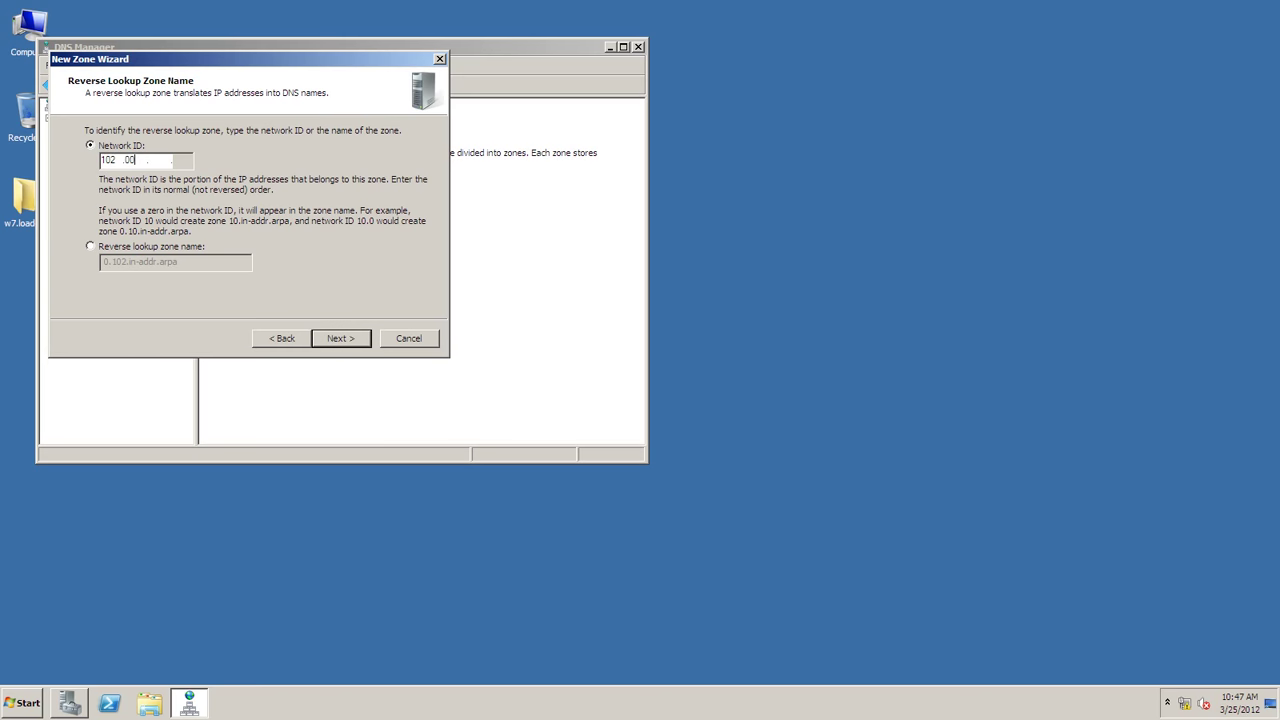
{"action": "key", "text": "BackSpace"}
{"action": "key", "text": "BackSpace"}
{"action": "key", "text": "BackSpace"}
{"action": "key", "text": "BackSpace"}
{"action": "type", "text": "0.200.99"}
{"action": "left_click", "coordinate": [338, 340]}
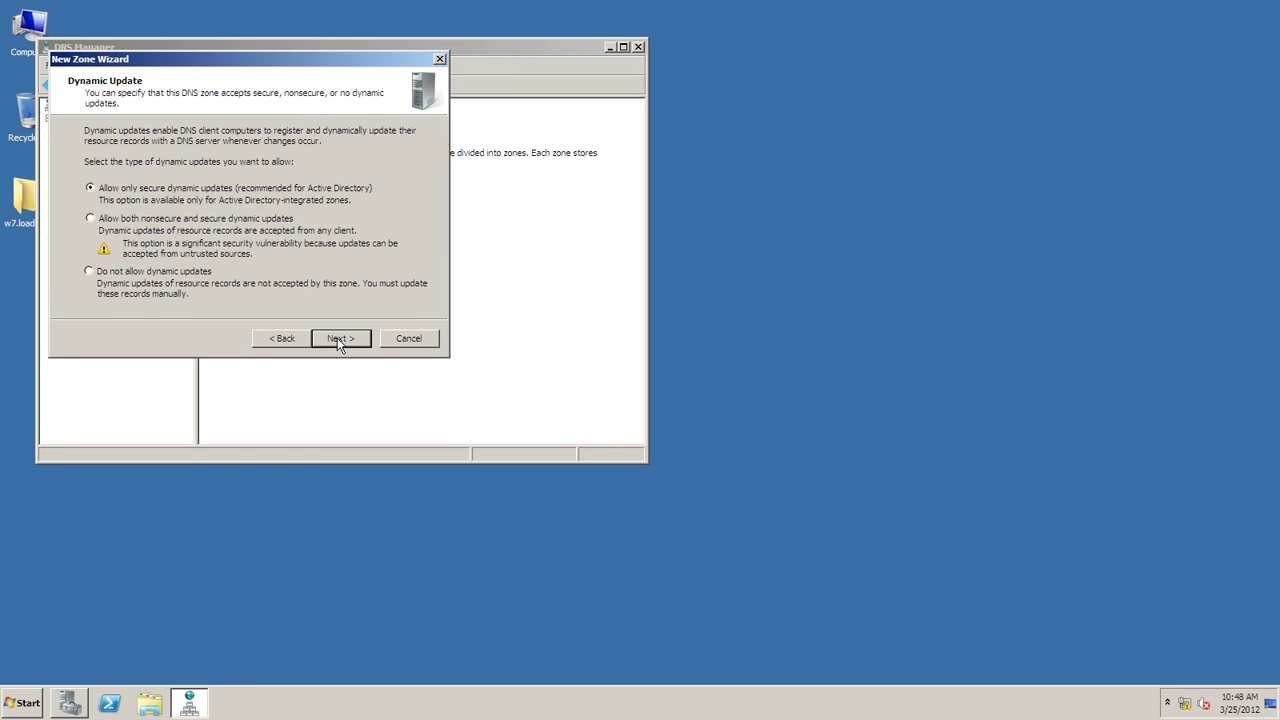
{"action": "left_click", "coordinate": [338, 340]}
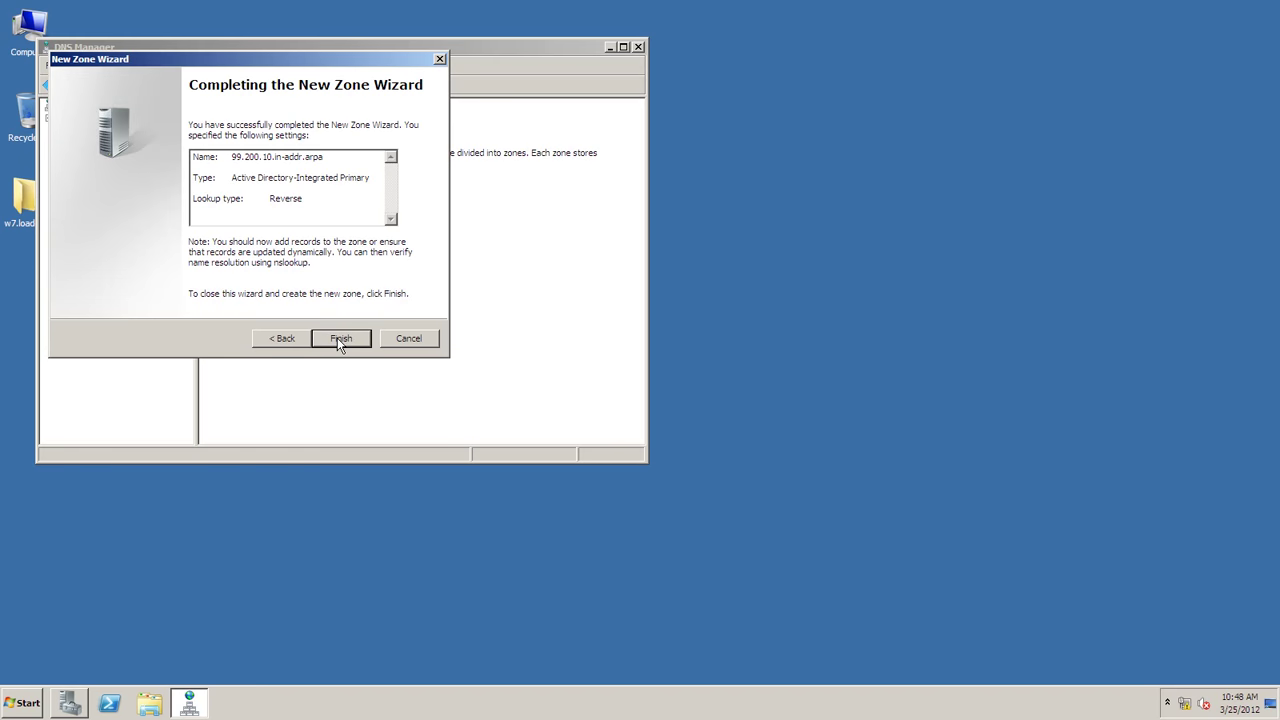
{"action": "left_click", "coordinate": [339, 338]}
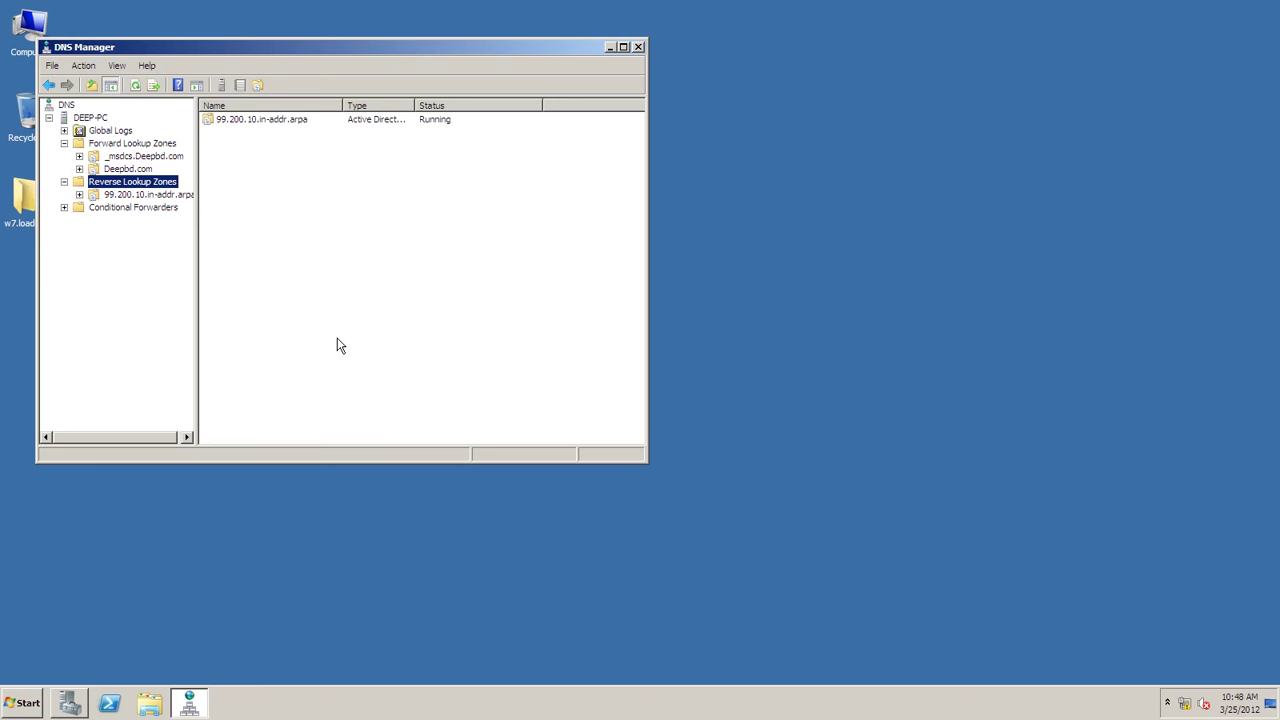
Step: Inspect 99.200.10.in-addr.arpa's SOA and NS records, then open the Deepbd.com zone's context menu
{"action": "left_click", "coordinate": [84, 195]}
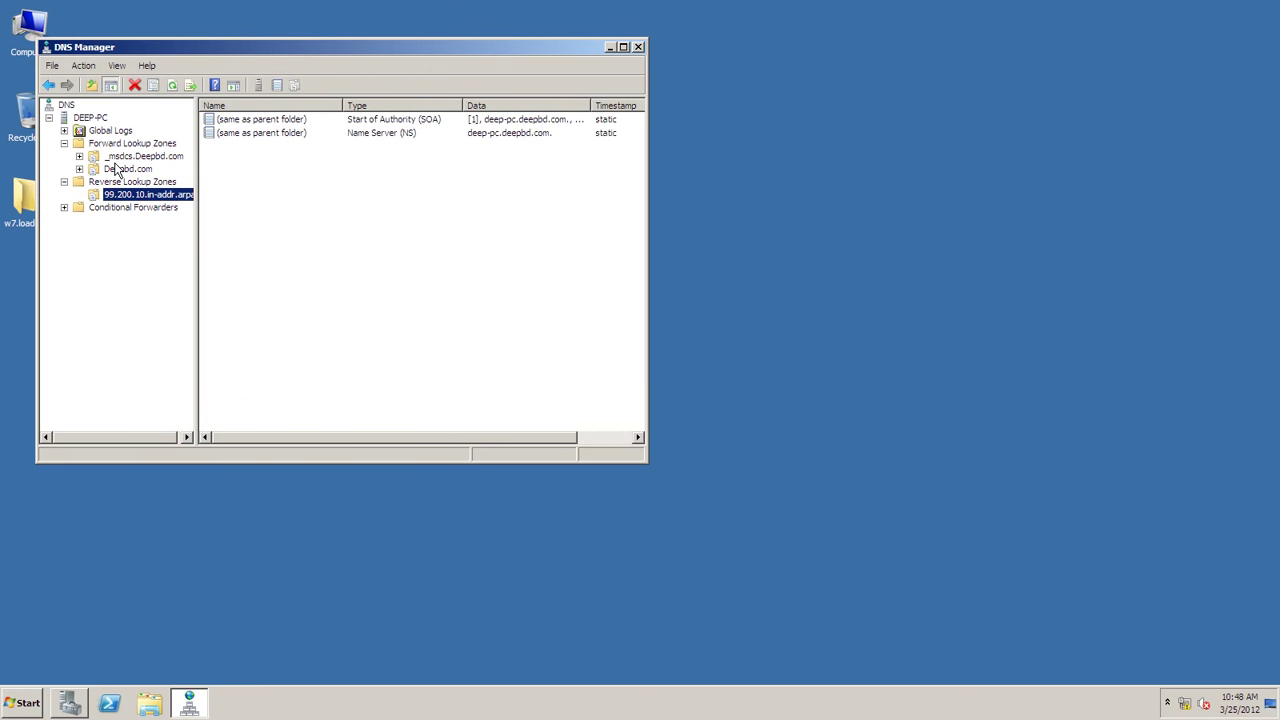
{"action": "left_click", "coordinate": [117, 171]}
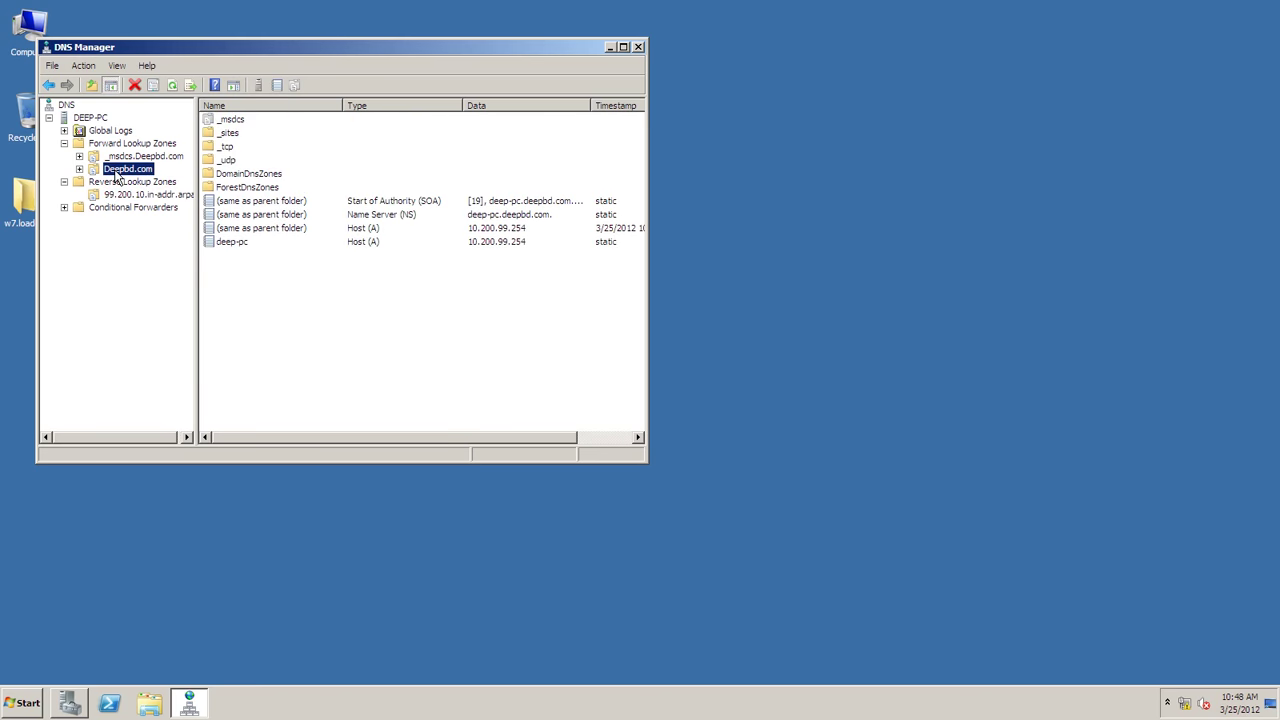
{"action": "right_click", "coordinate": [117, 177]}
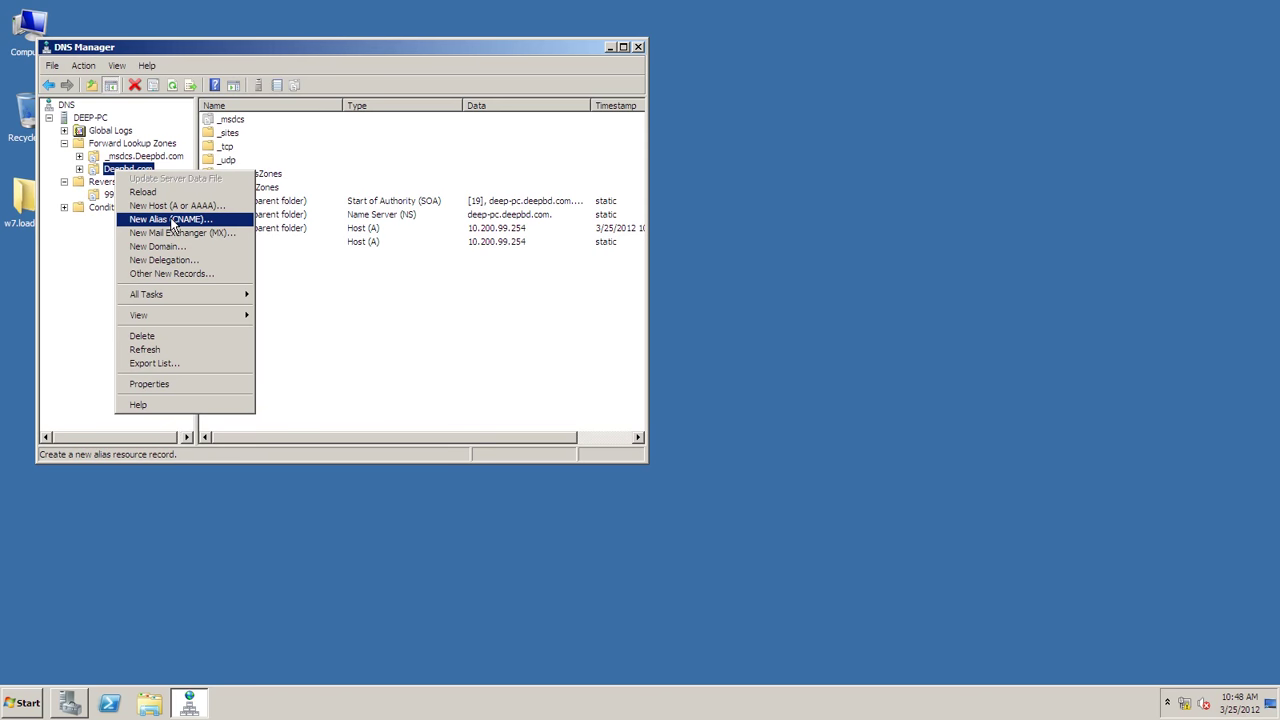
{"action": "left_click", "coordinate": [425, 301]}
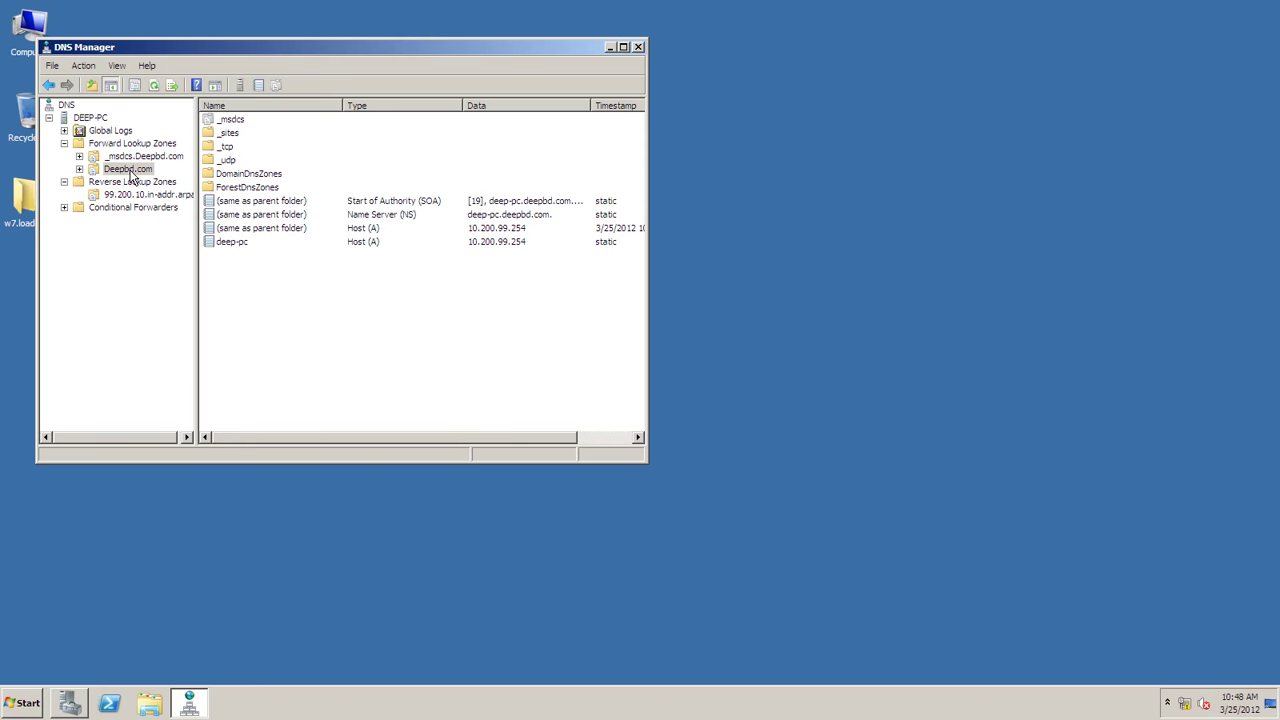
{"action": "left_click", "coordinate": [128, 170]}
{"action": "right_click", "coordinate": [130, 177]}
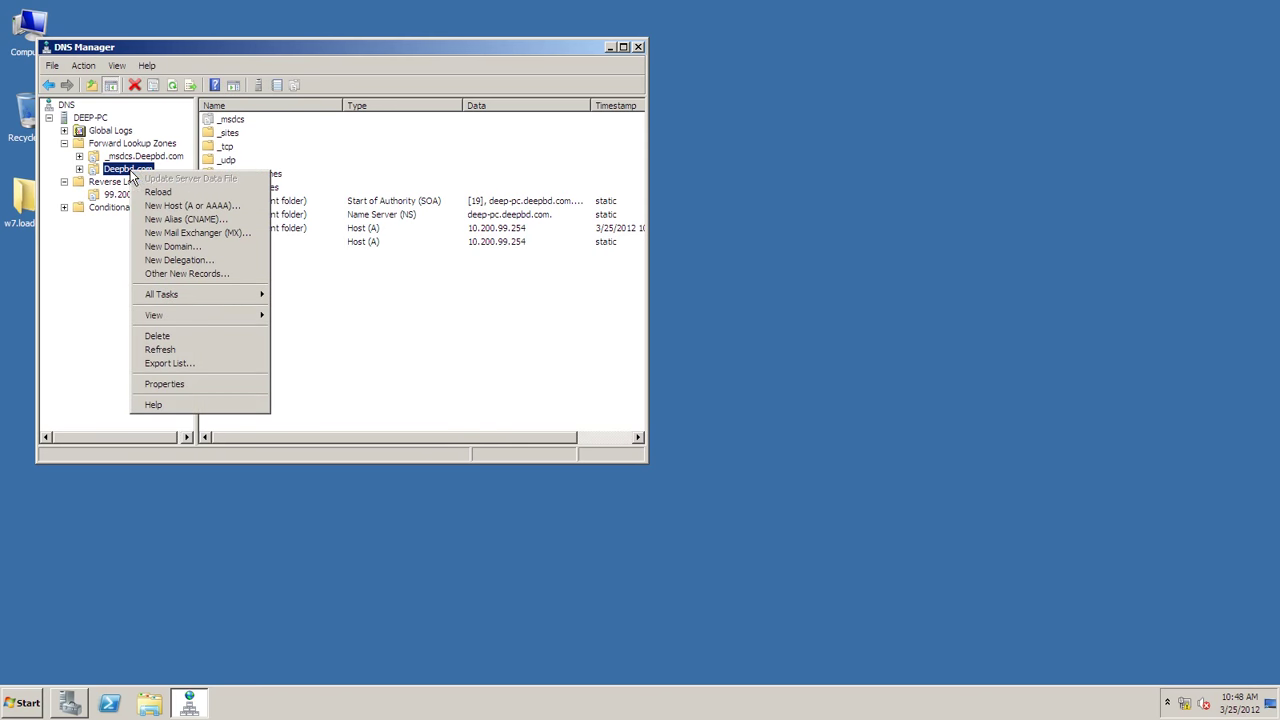
Step: Choose New Host (A or AAAA) for the Deepbd.com zone
{"action": "left_click", "coordinate": [173, 208]}
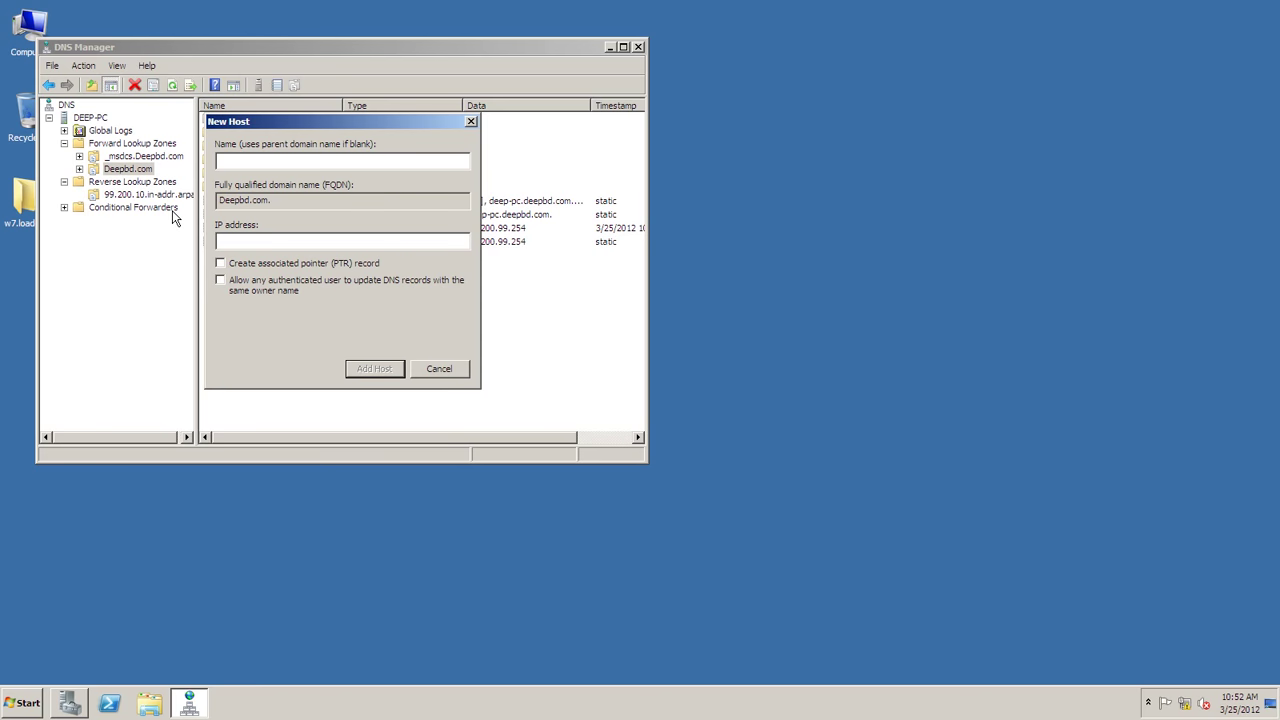
Step: Add host named deepbd.com with IP address 10.200.99.254 to Deepbd.com
{"action": "type", "text": "deepbd.com"}
{"action": "left_click", "coordinate": [252, 240]}
{"action": "type", "text": "10.200"}
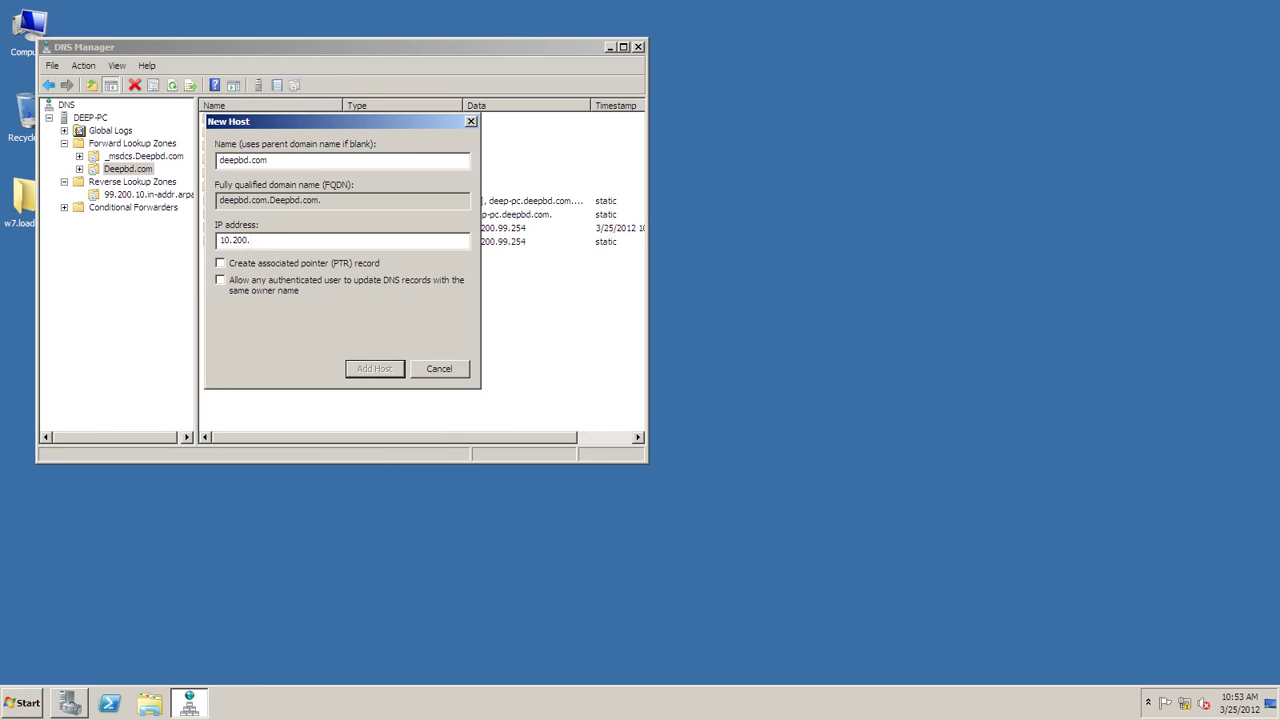
{"action": "type", "text": ".99.254"}
{"action": "left_click", "coordinate": [375, 369]}
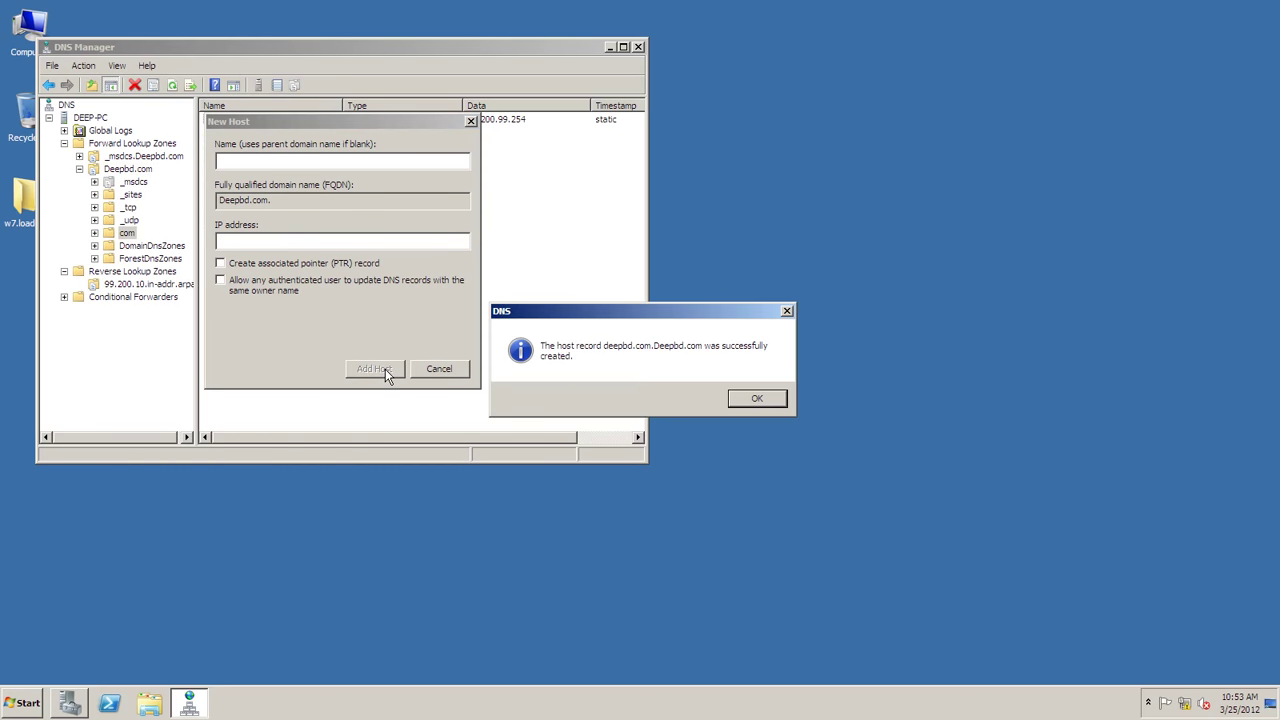
Step: Acknowledge the confirmation, close New Host, and view Deepbd.com's new com subfolder
{"action": "left_click", "coordinate": [767, 399]}
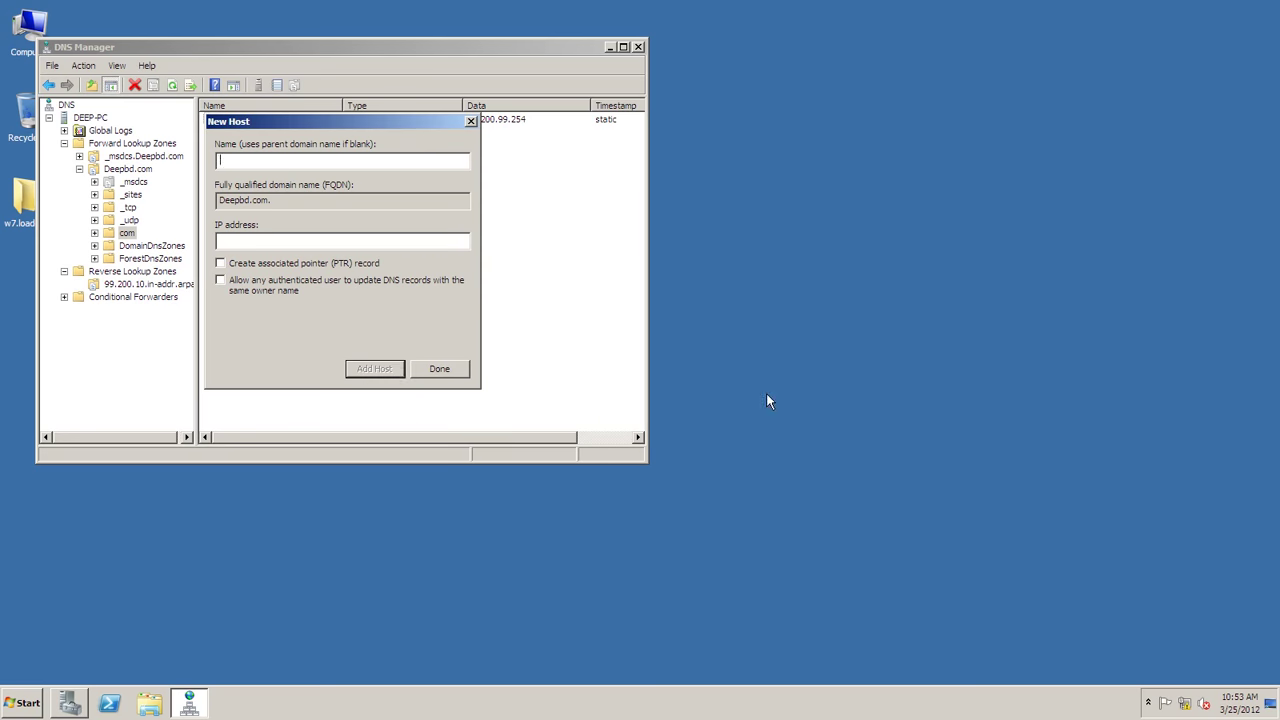
{"action": "left_click", "coordinate": [437, 369]}
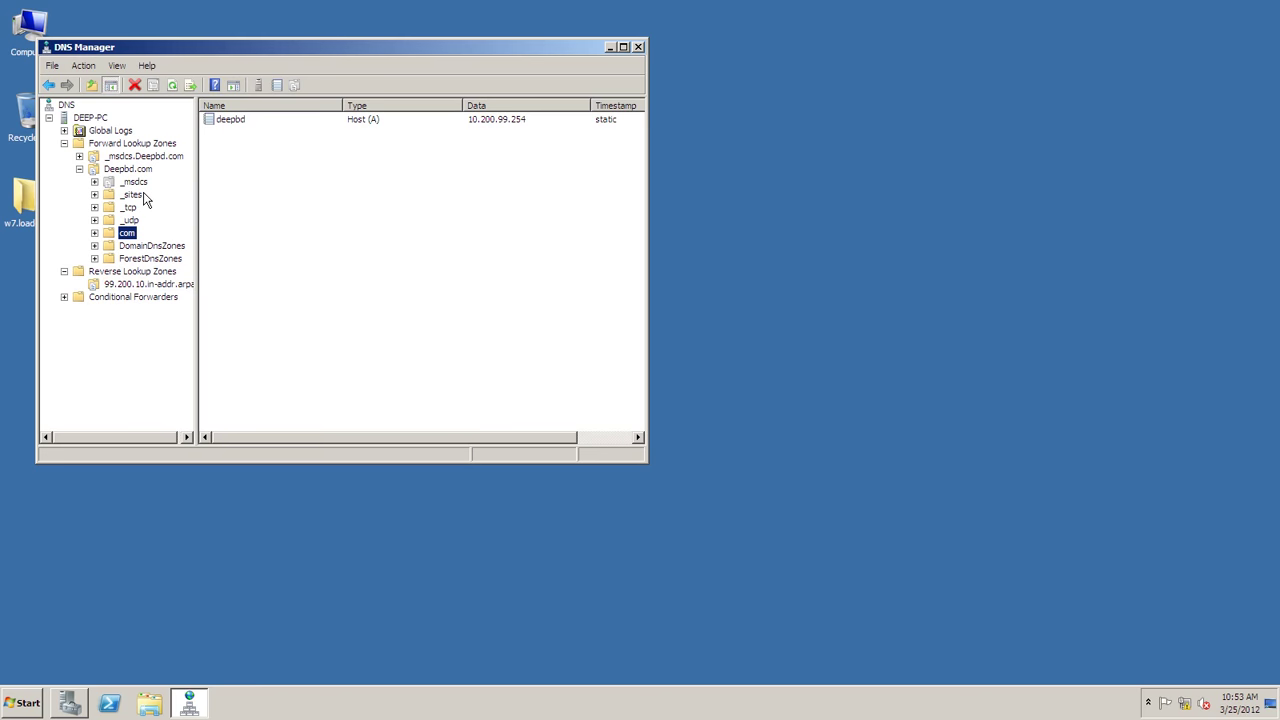
{"action": "left_click", "coordinate": [110, 170]}
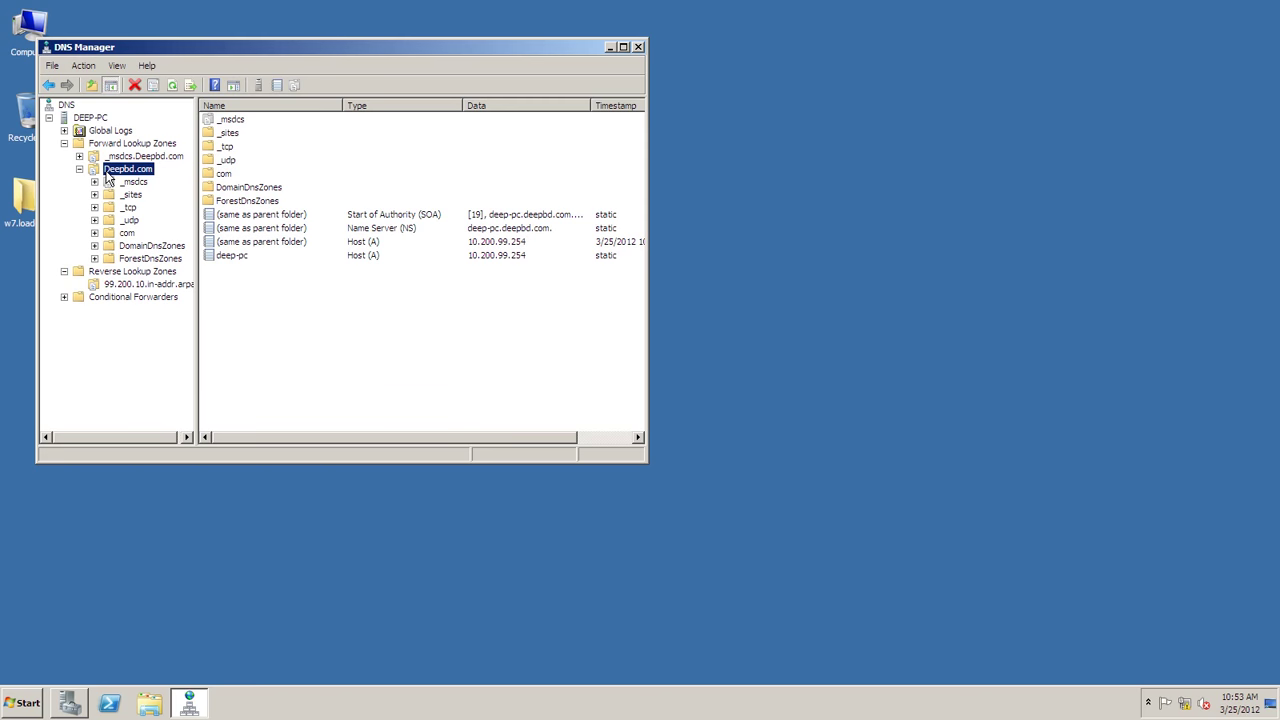
{"action": "left_click", "coordinate": [133, 261]}
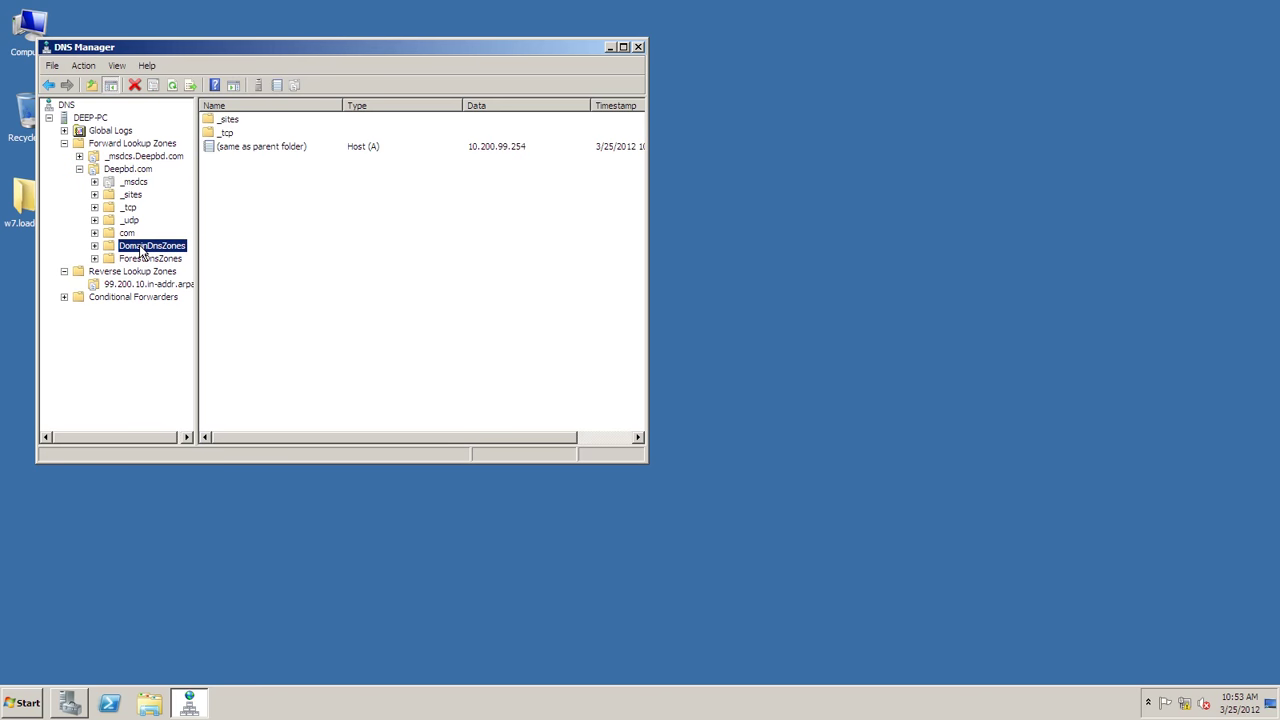
{"action": "left_click", "coordinate": [127, 233]}
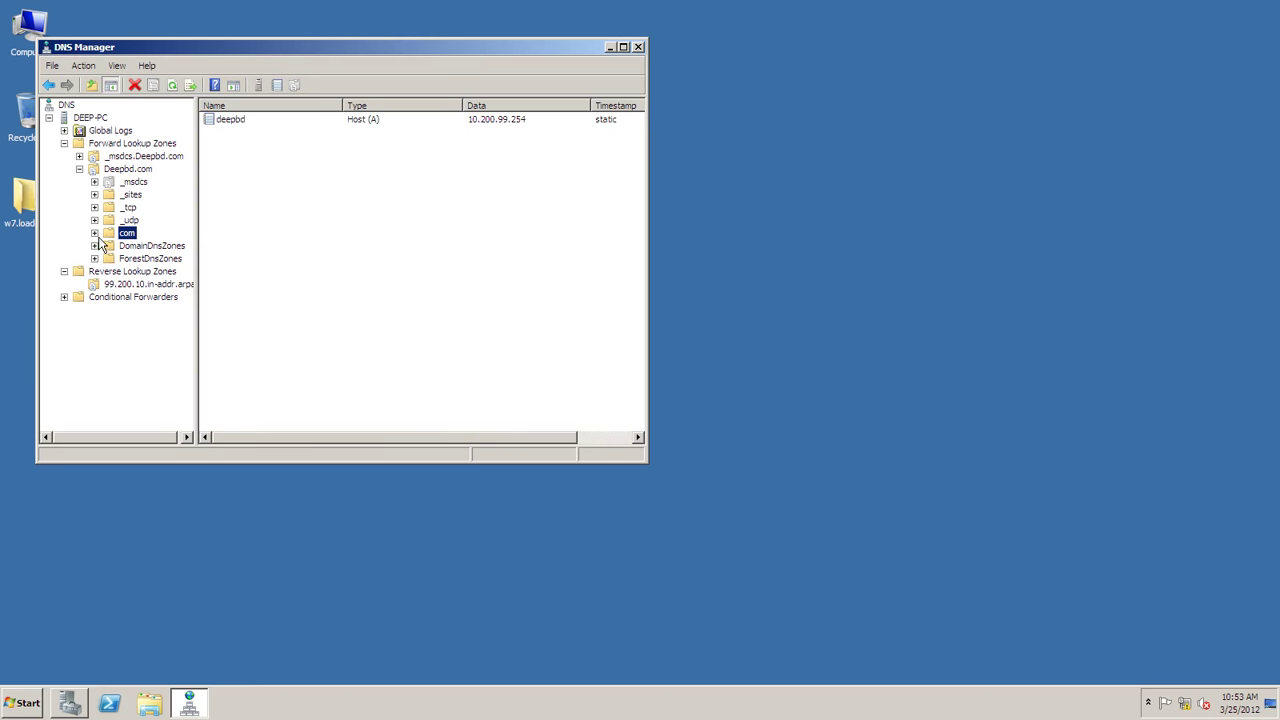
{"action": "left_click", "coordinate": [129, 220]}
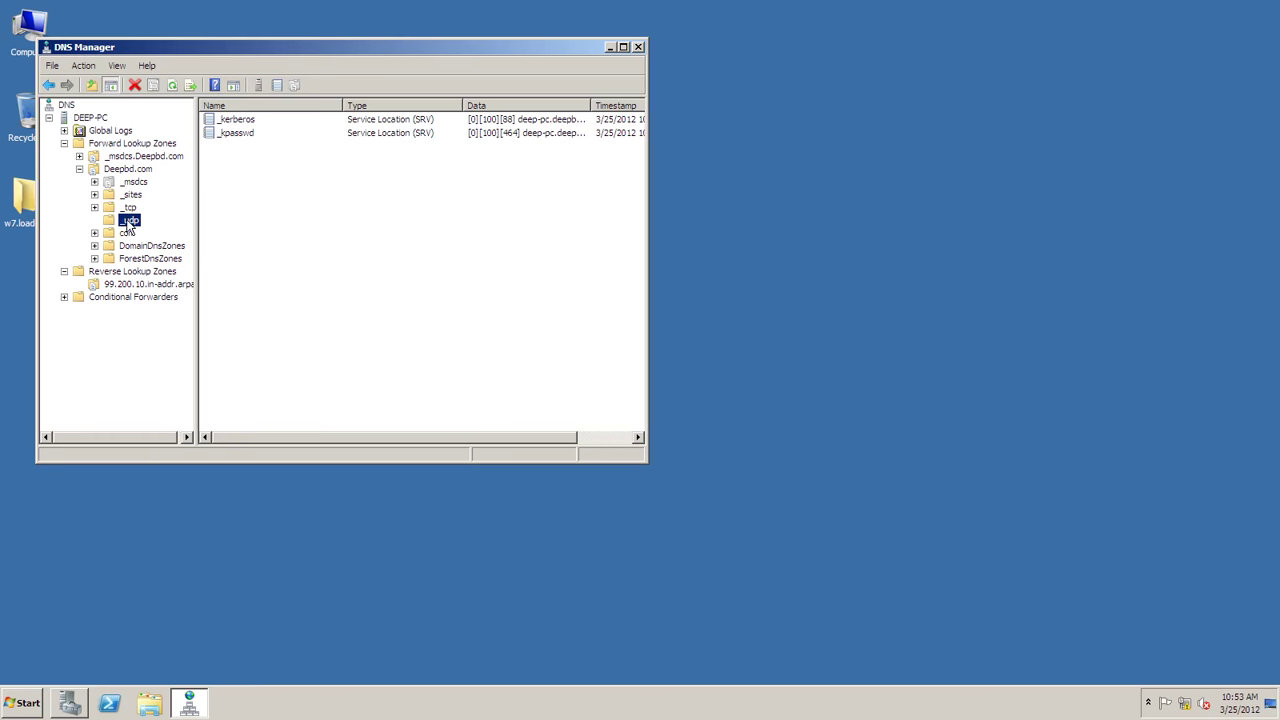
{"action": "left_click", "coordinate": [134, 209]}
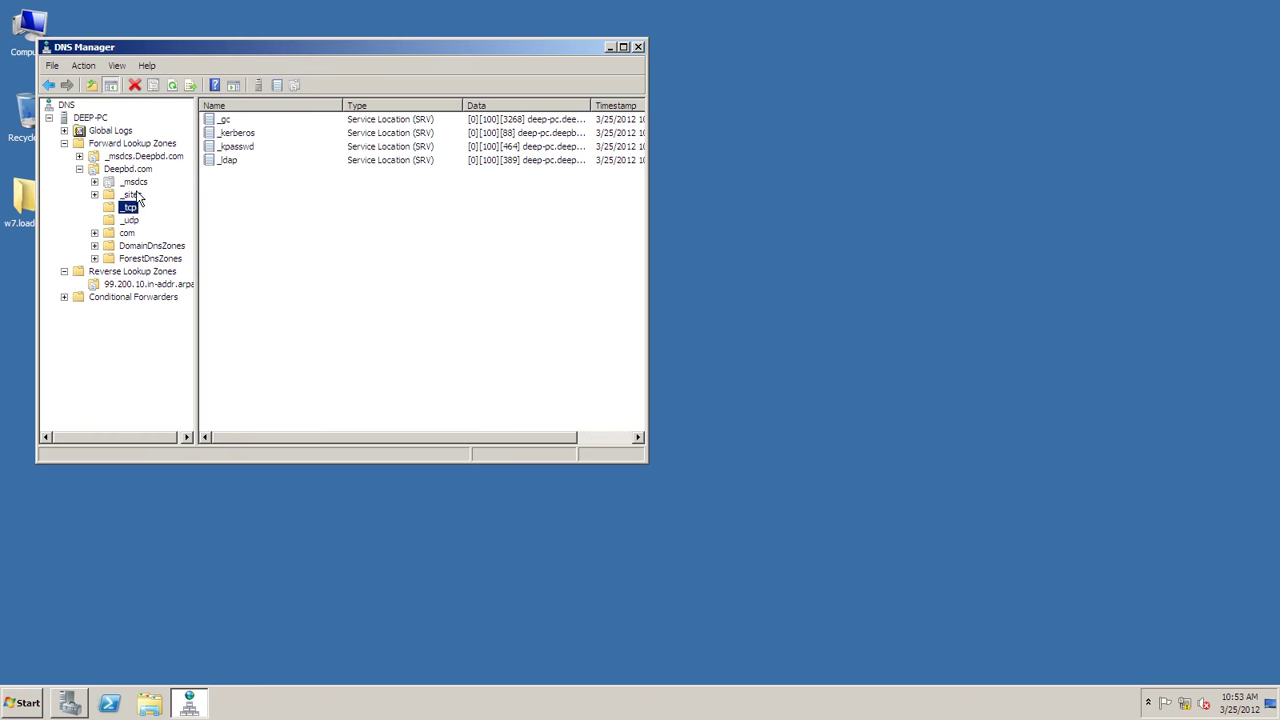
{"action": "left_click", "coordinate": [134, 195]}
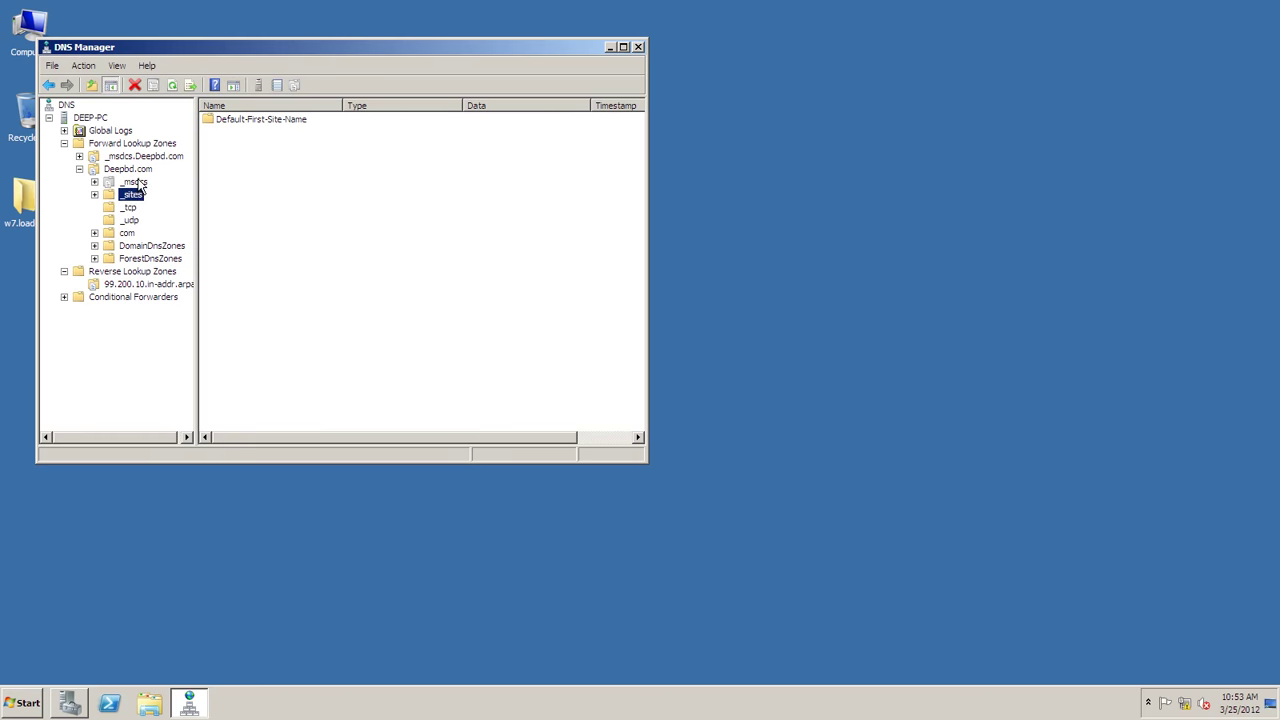
{"action": "left_click", "coordinate": [138, 183]}
{"action": "left_click", "coordinate": [135, 171]}
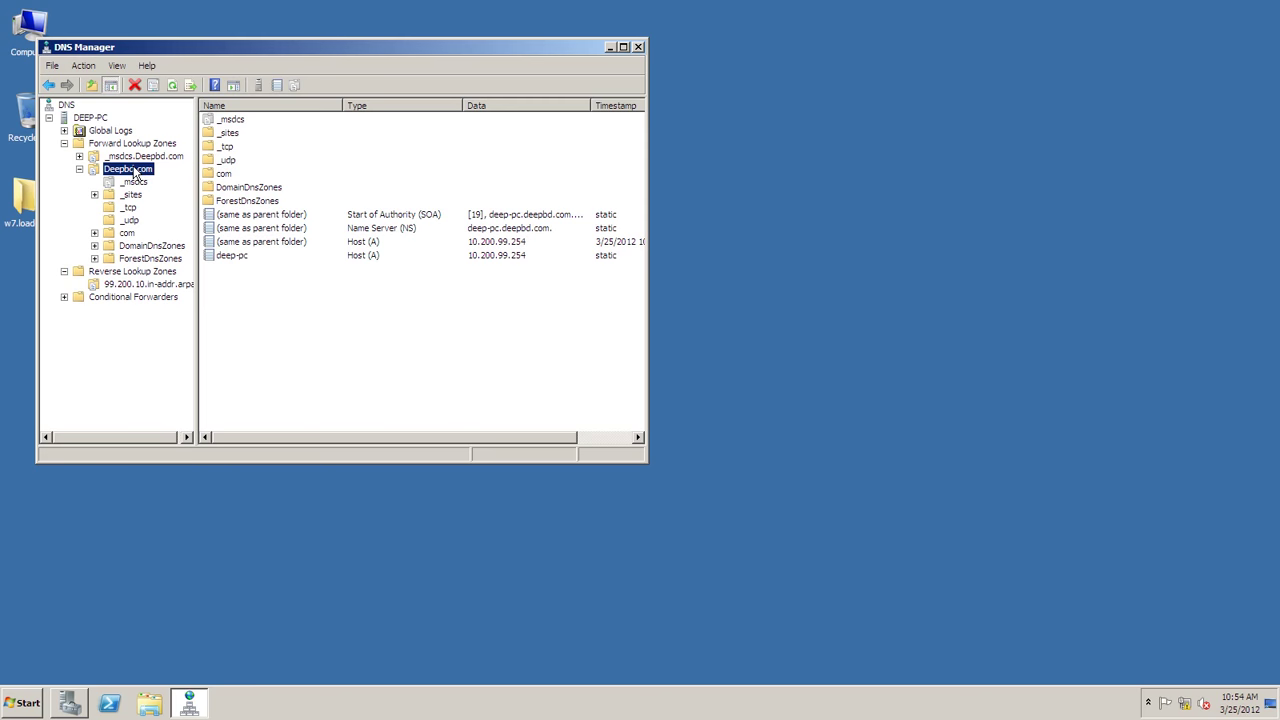
Step: Start a new Pointer (PTR) record in 99.200.10.in-addr.arpa for host IP 10.200.99.254
{"action": "left_click", "coordinate": [168, 288]}
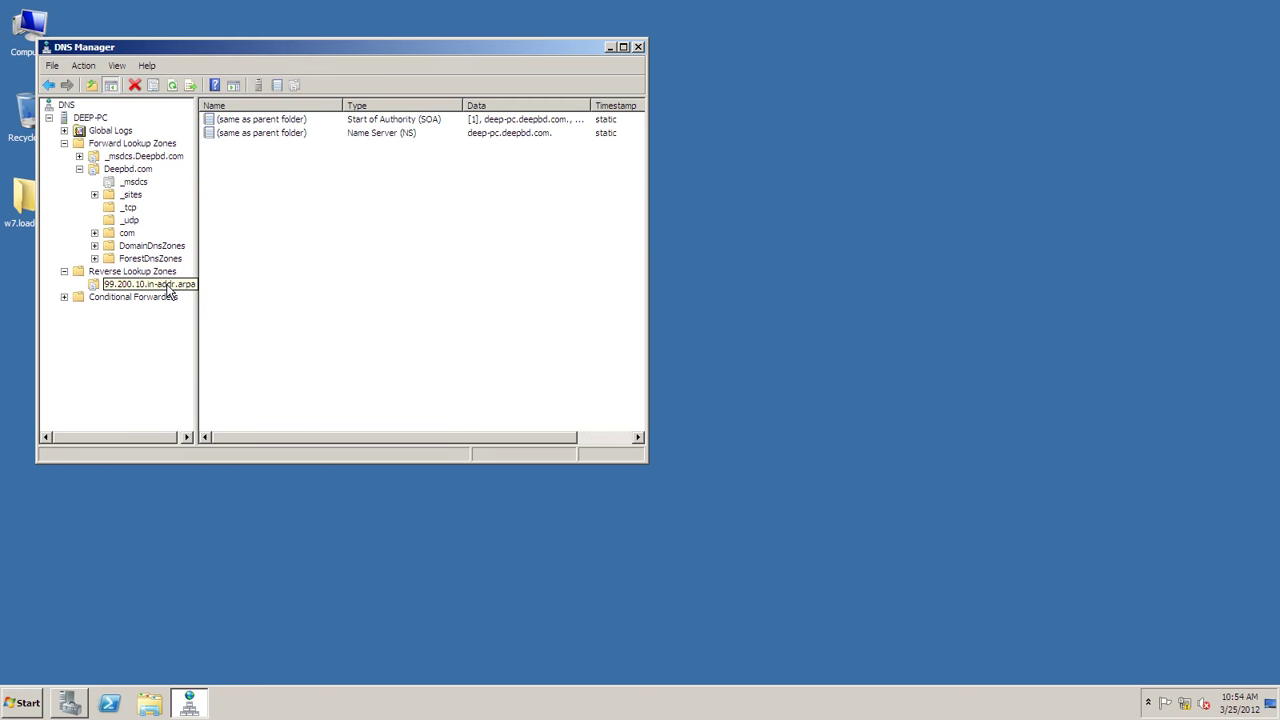
{"action": "right_click", "coordinate": [168, 289]}
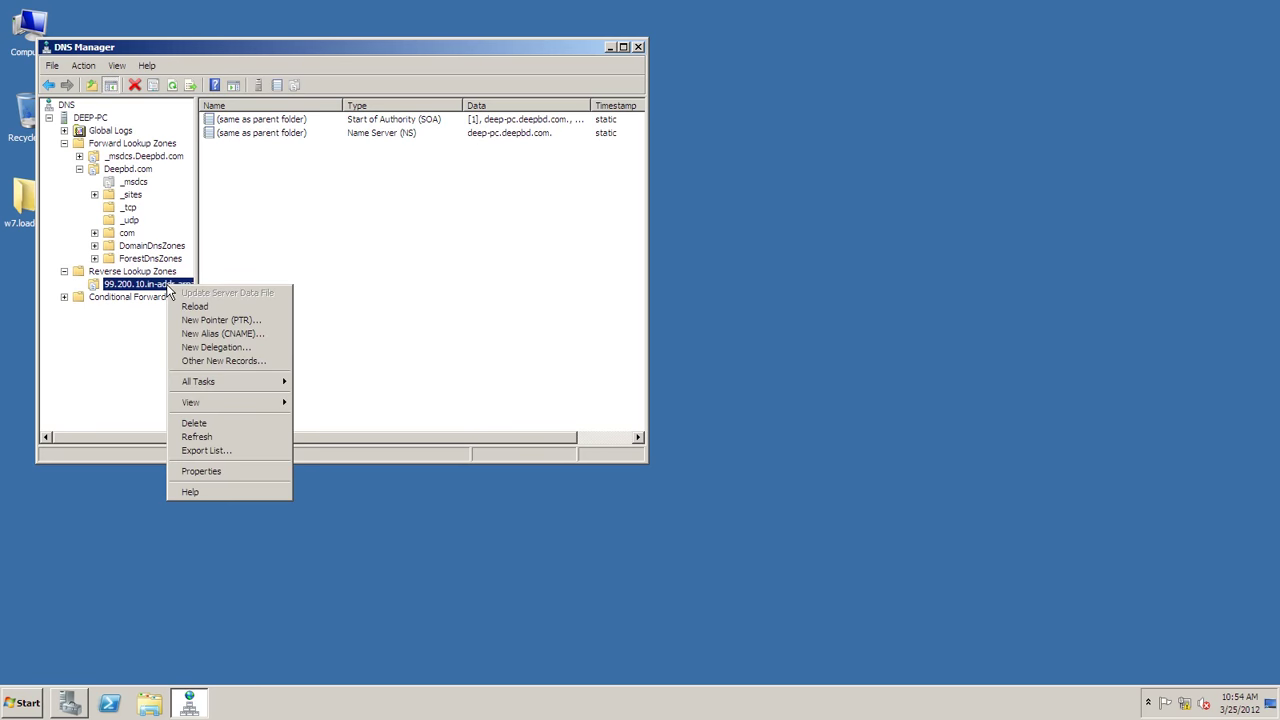
{"action": "left_click", "coordinate": [224, 320]}
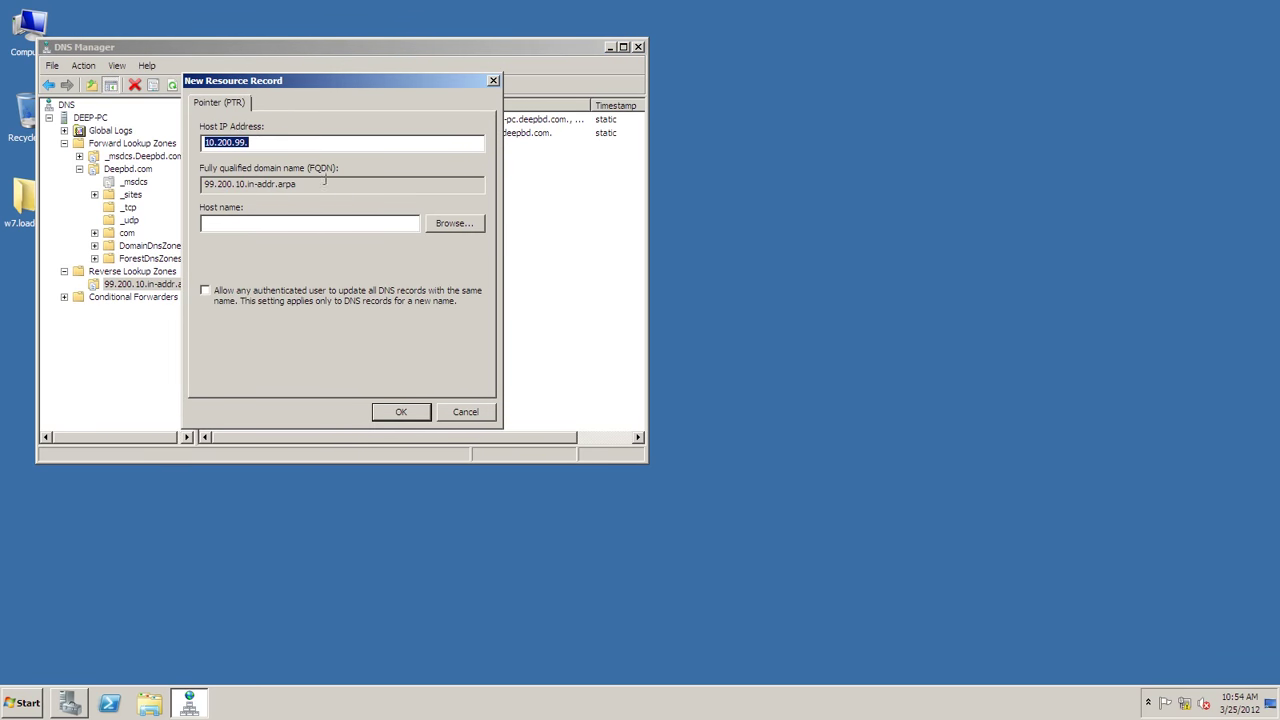
{"action": "left_click", "coordinate": [283, 141]}
{"action": "type", "text": "254"}
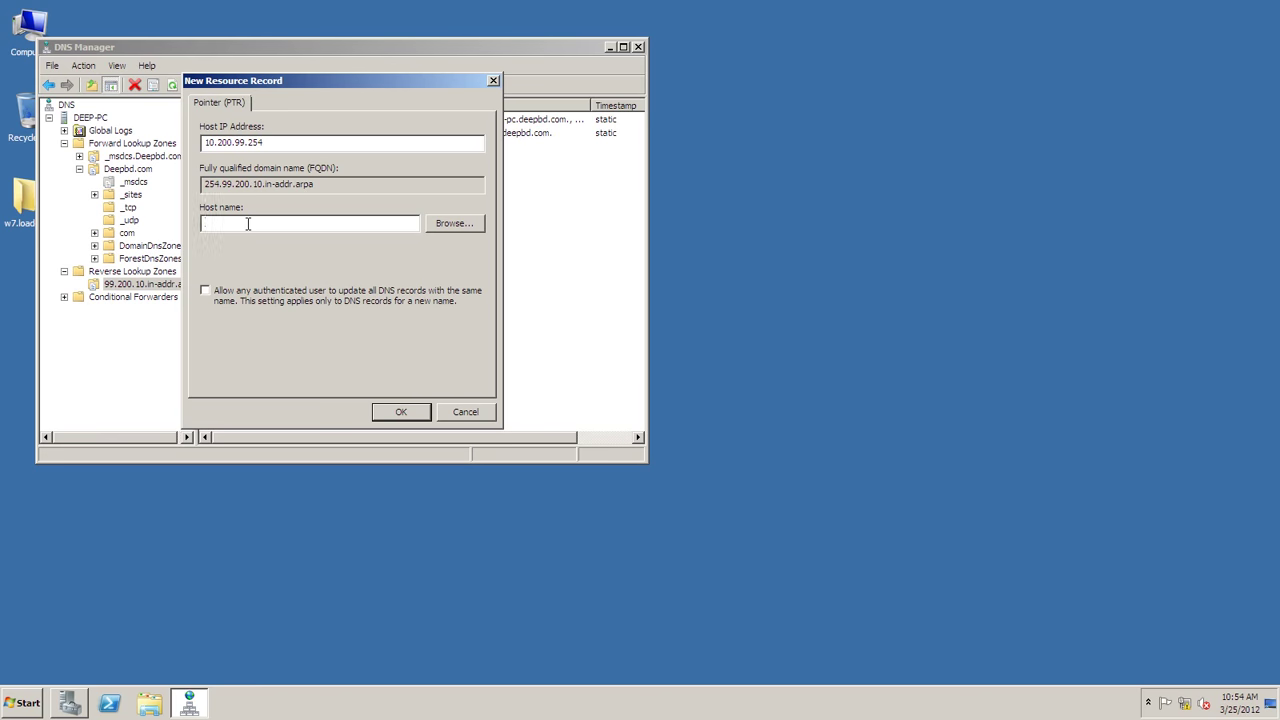
{"action": "type", "text": "deep-pc"}
{"action": "key", "text": "BackSpace"}
{"action": "key", "text": "BackSpace"}
{"action": "key", "text": "BackSpace"}
{"action": "key", "text": "BackSpace"}
{"action": "key", "text": "BackSpace"}
{"action": "key", "text": "BackSpace"}
Step: Browse to the deep-pc host in Deepbd.com as the target and create the PTR record
{"action": "left_click", "coordinate": [447, 223]}
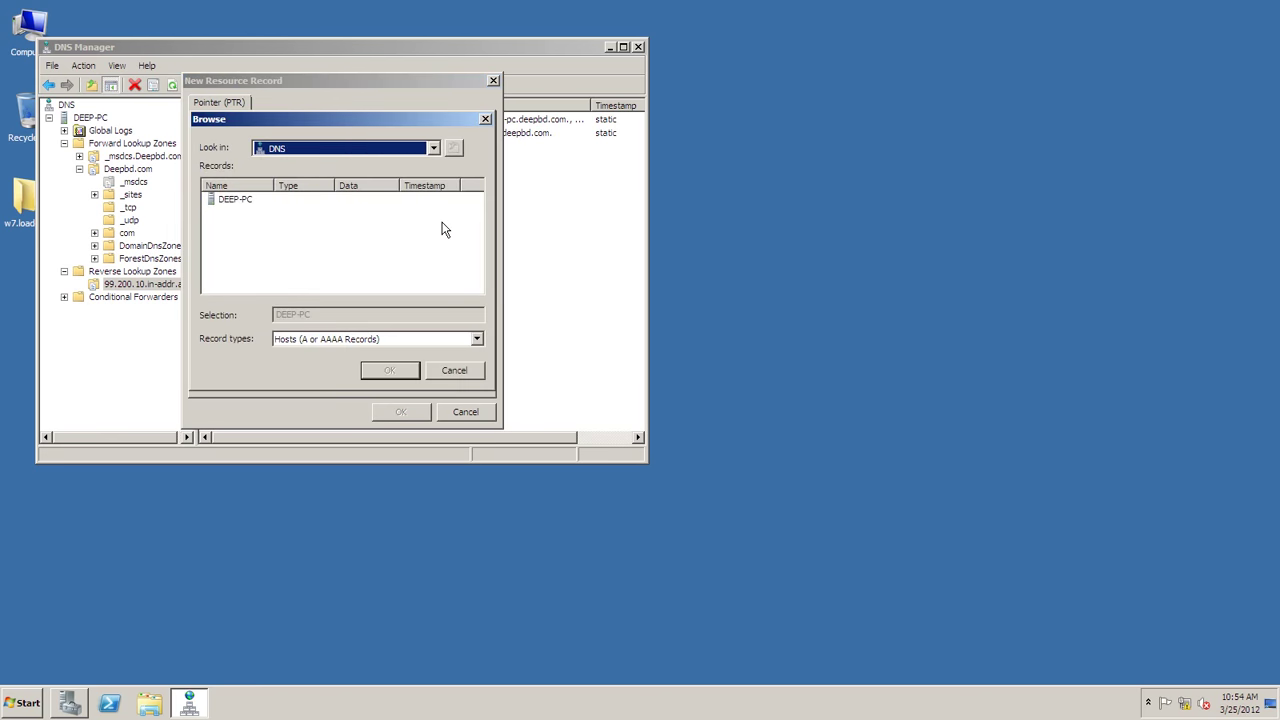
{"action": "double_click", "coordinate": [243, 199]}
{"action": "double_click", "coordinate": [243, 199]}
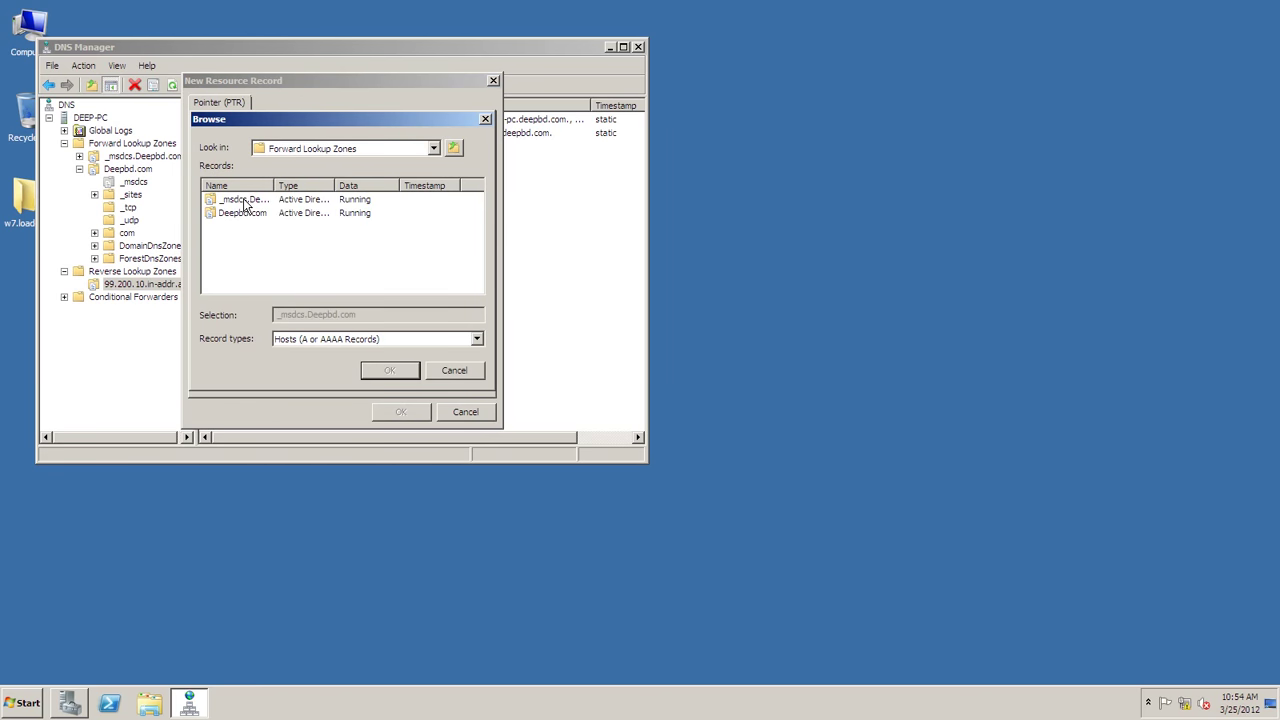
{"action": "double_click", "coordinate": [240, 213]}
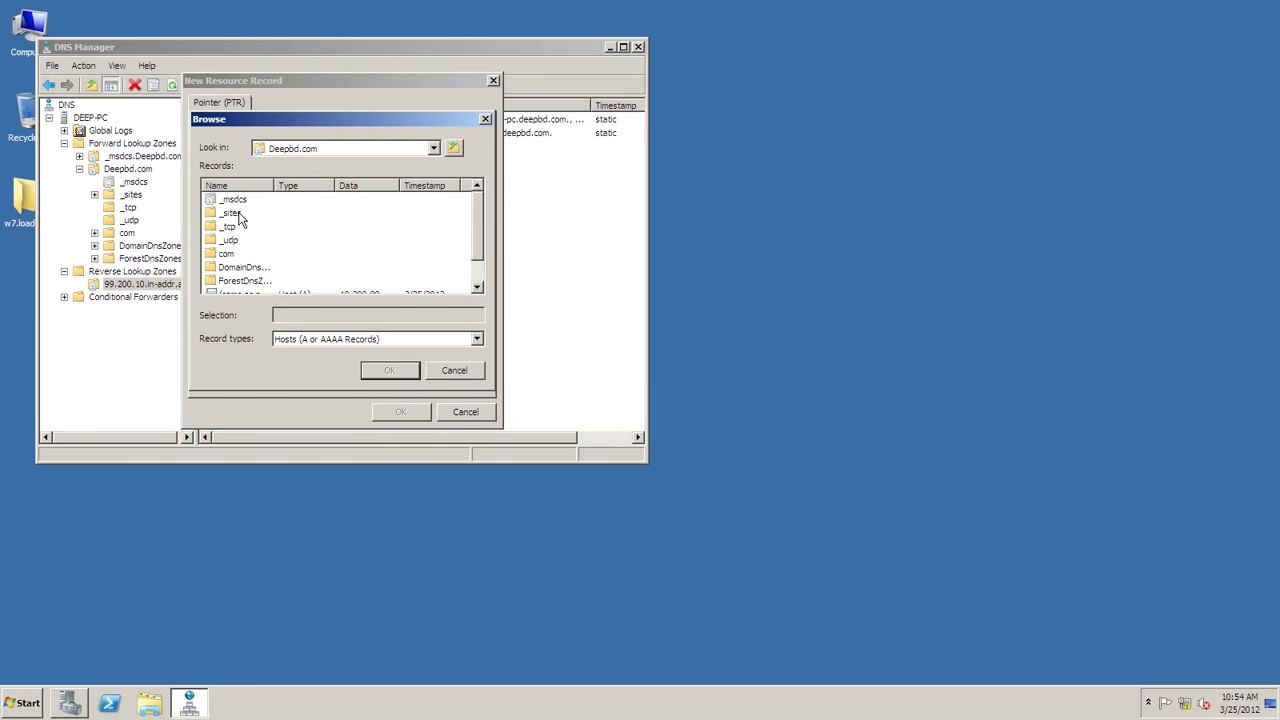
{"action": "left_click", "coordinate": [477, 288]}
{"action": "left_click", "coordinate": [477, 288]}
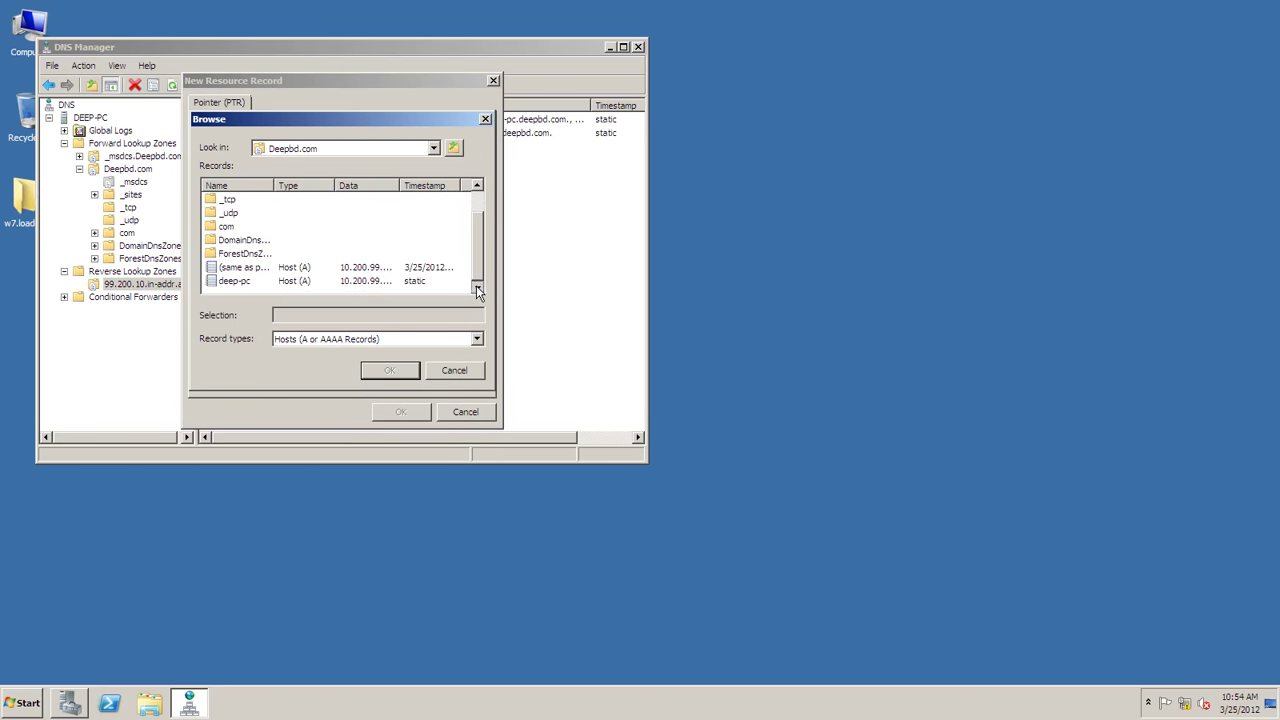
{"action": "left_click", "coordinate": [240, 281]}
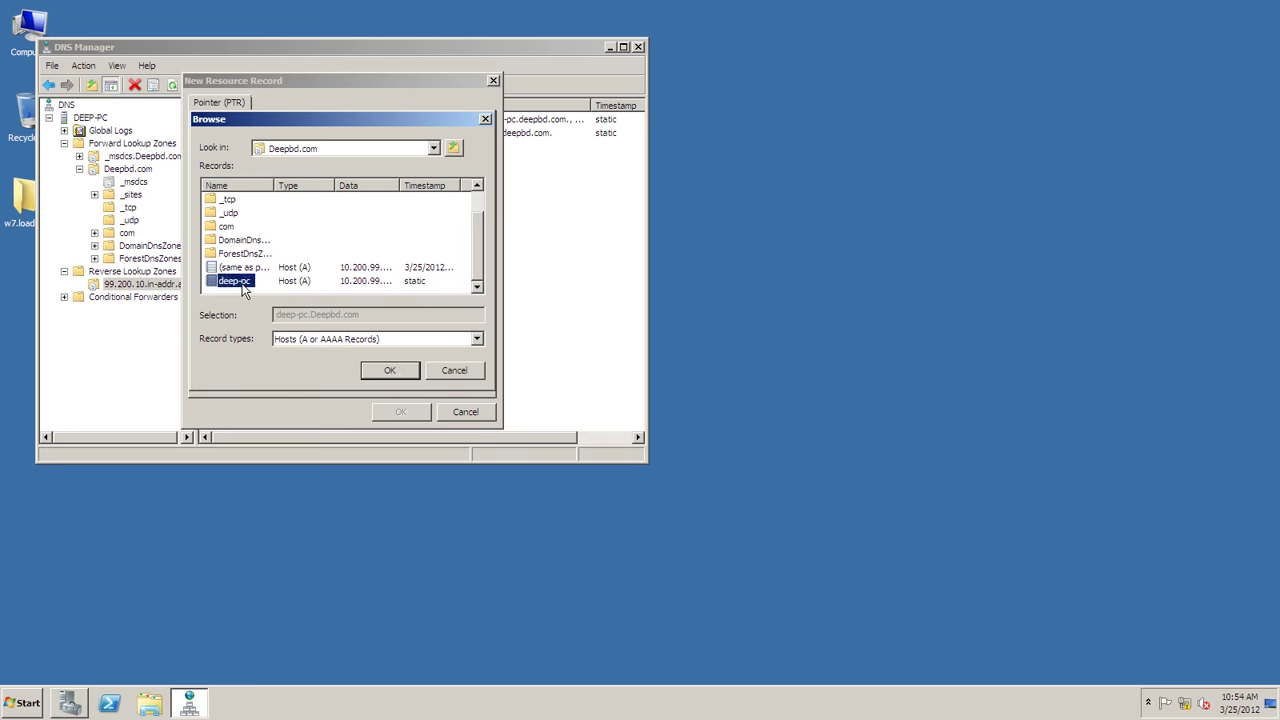
{"action": "left_click", "coordinate": [404, 373]}
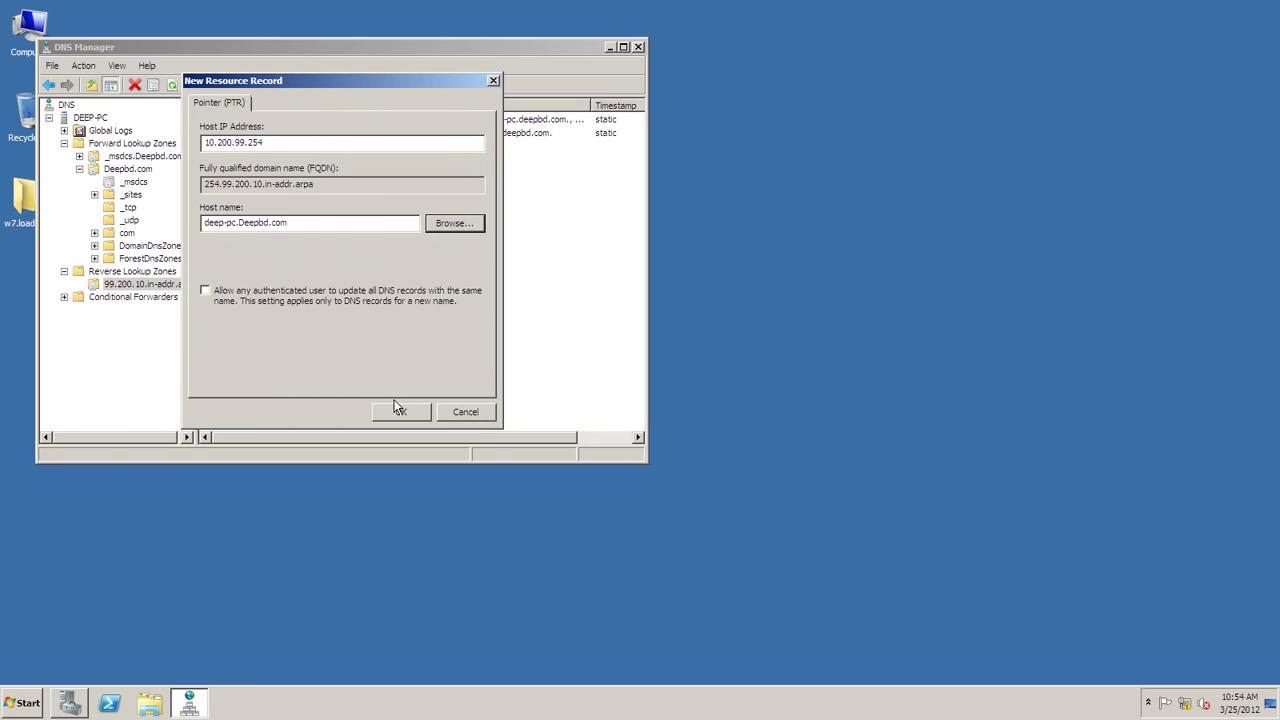
{"action": "left_click", "coordinate": [398, 411]}
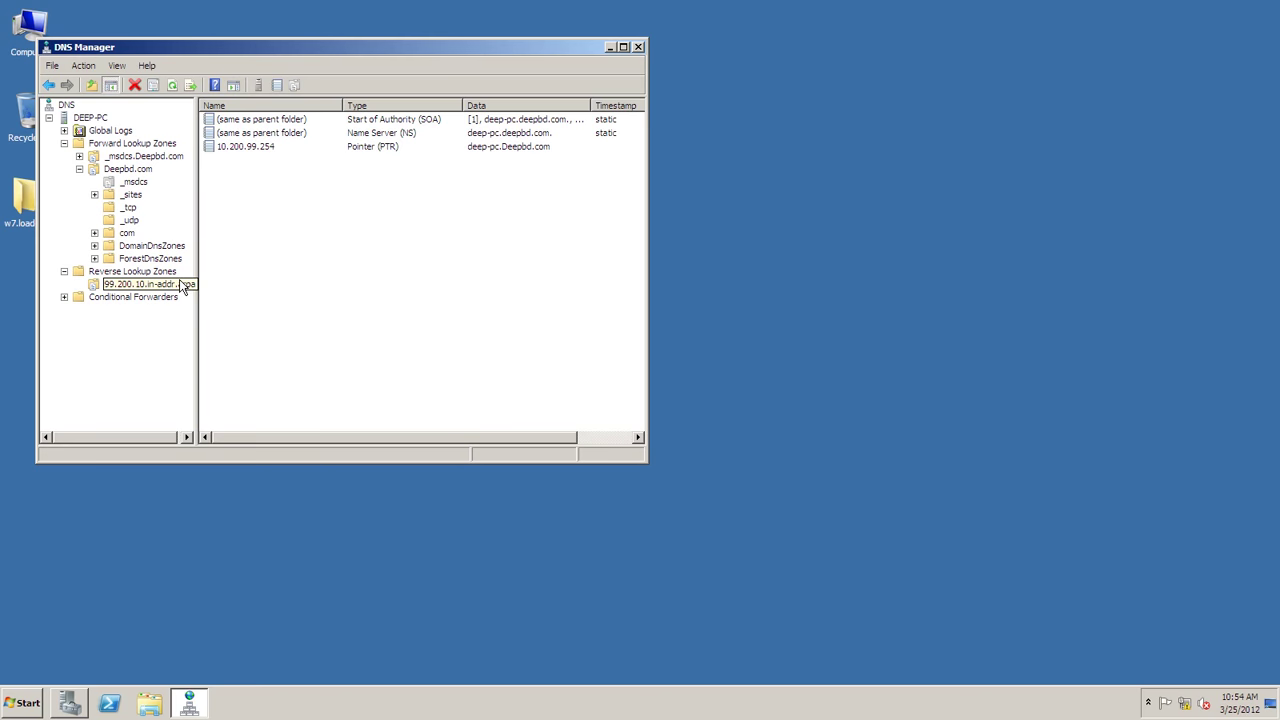
Step: Start a www Alias (CNAME) in the reverse zone and browse into the Deepbd.com zone
{"action": "right_click", "coordinate": [182, 286]}
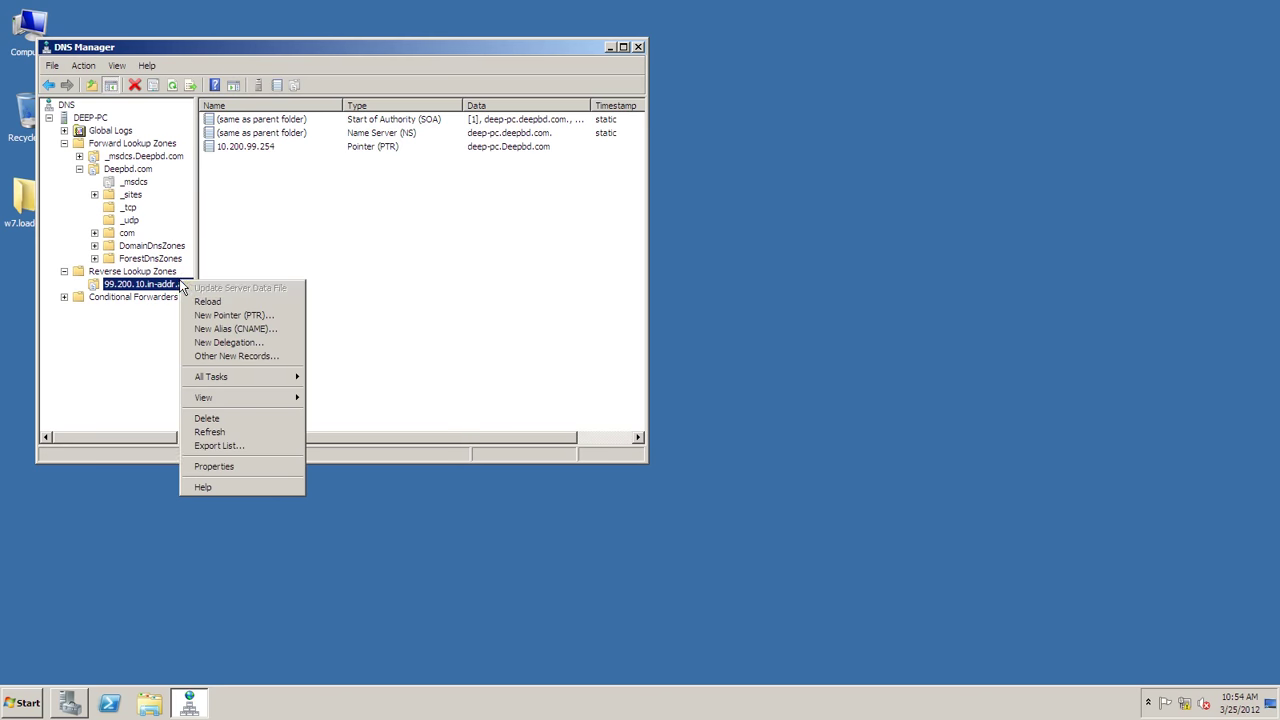
{"action": "left_click", "coordinate": [245, 331]}
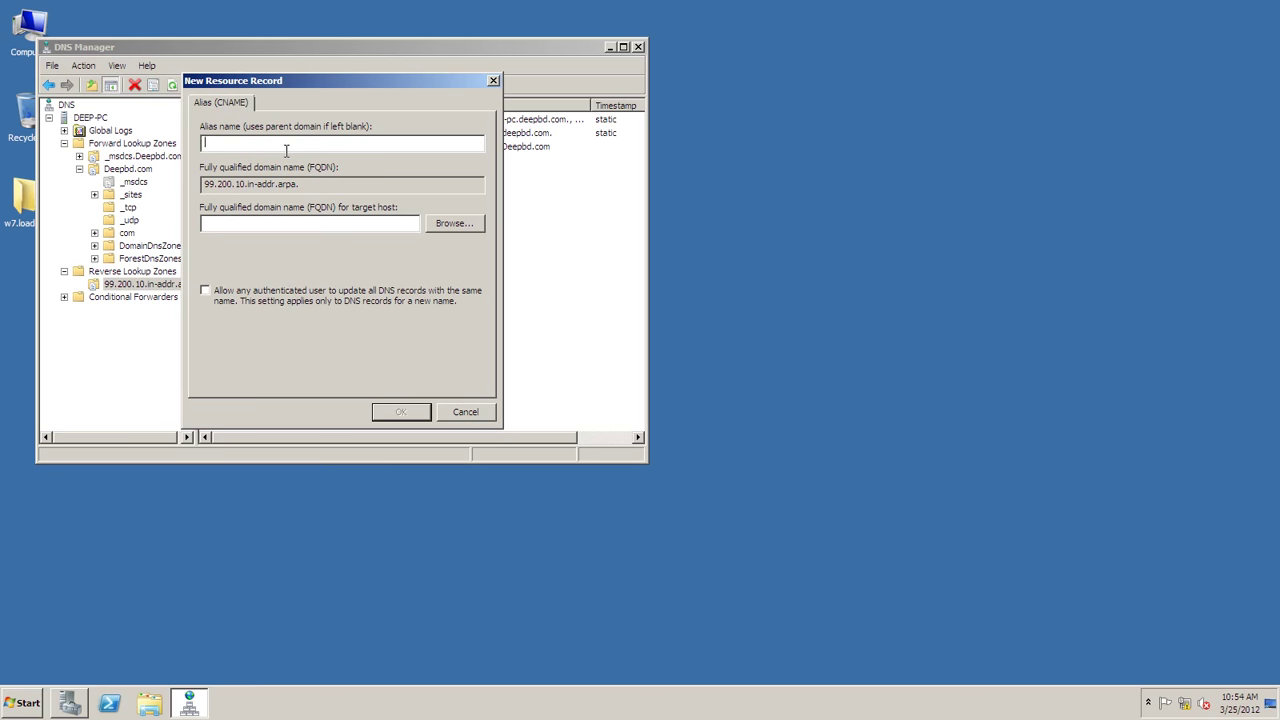
{"action": "type", "text": "www"}
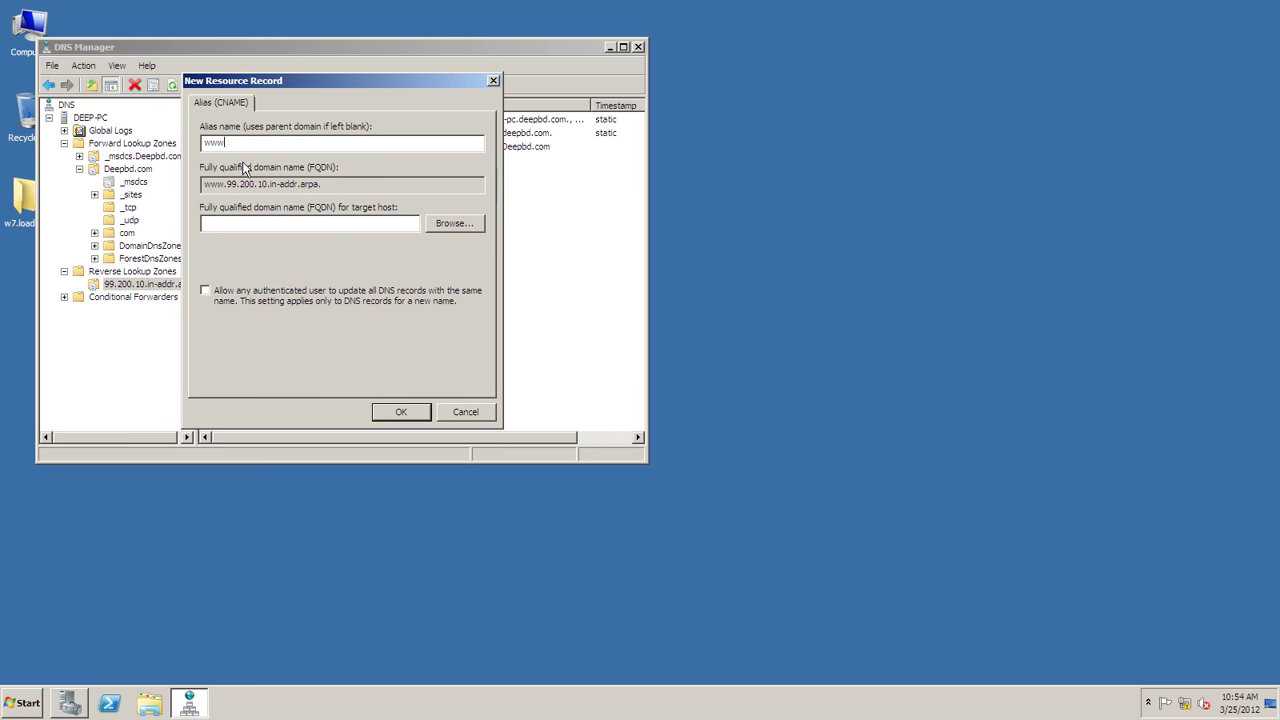
{"action": "left_click", "coordinate": [452, 224]}
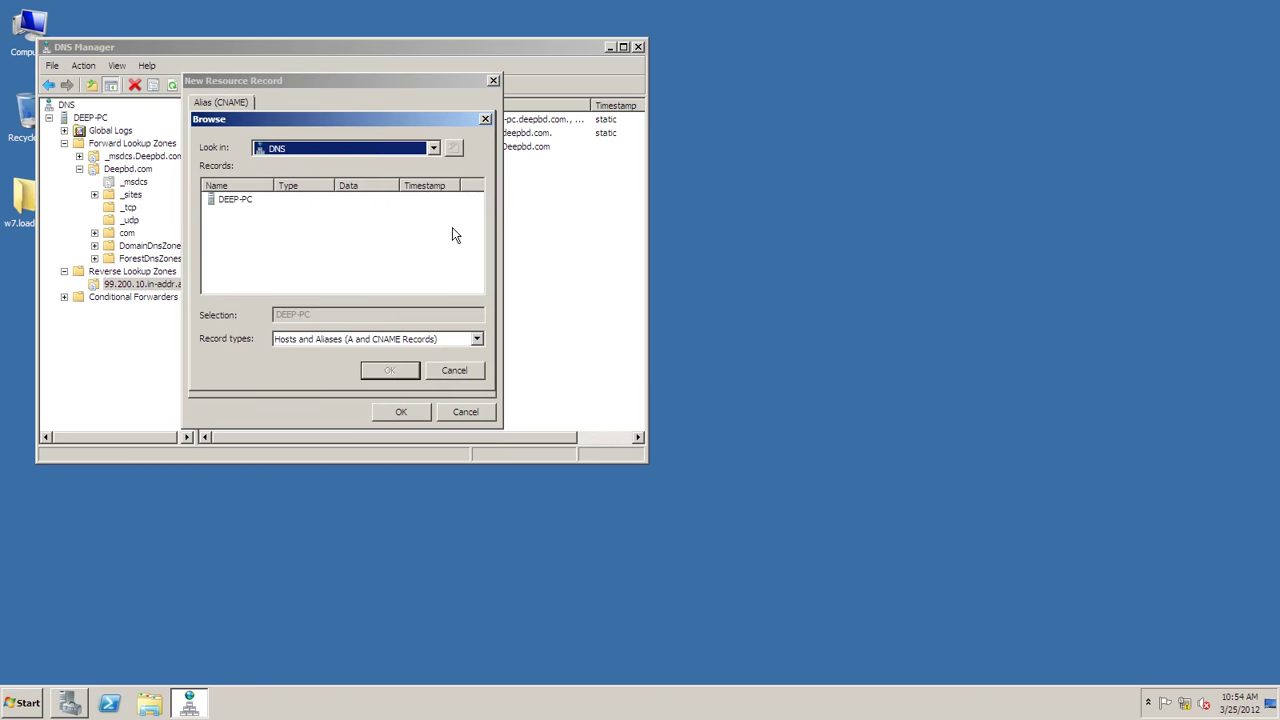
{"action": "double_click", "coordinate": [230, 202]}
{"action": "left_click", "coordinate": [230, 201]}
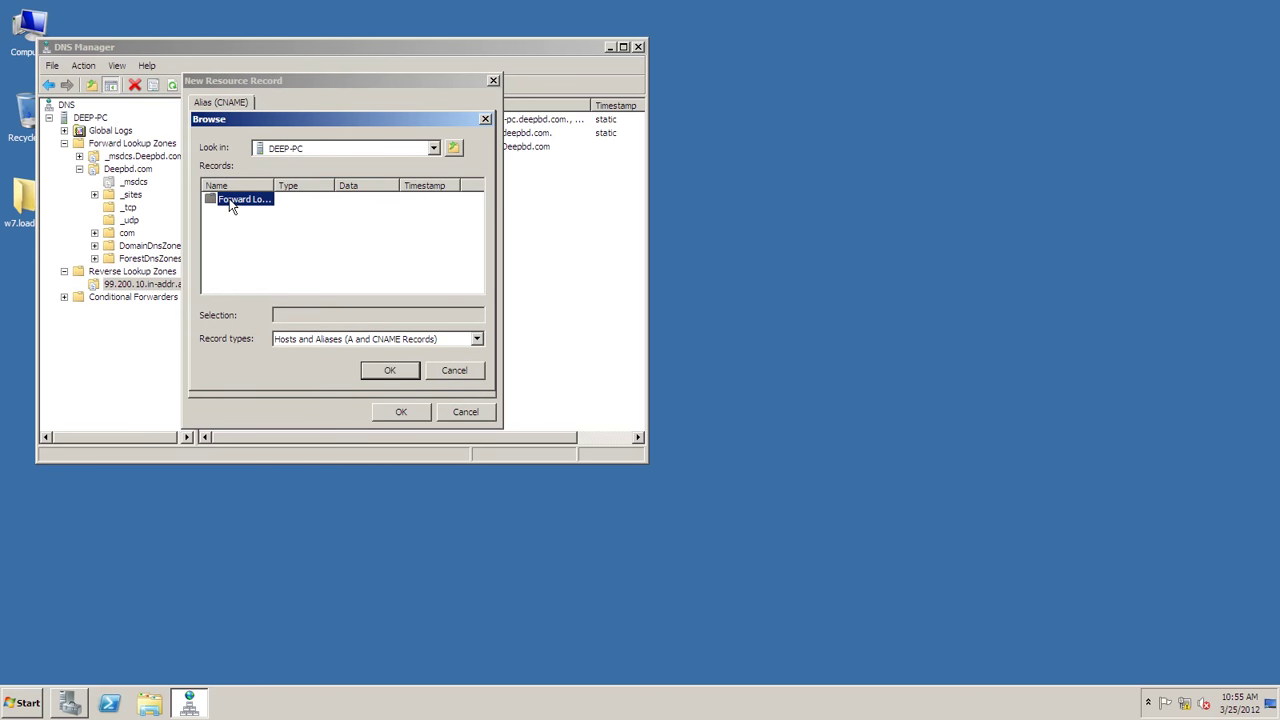
{"action": "double_click", "coordinate": [230, 203]}
{"action": "double_click", "coordinate": [232, 214]}
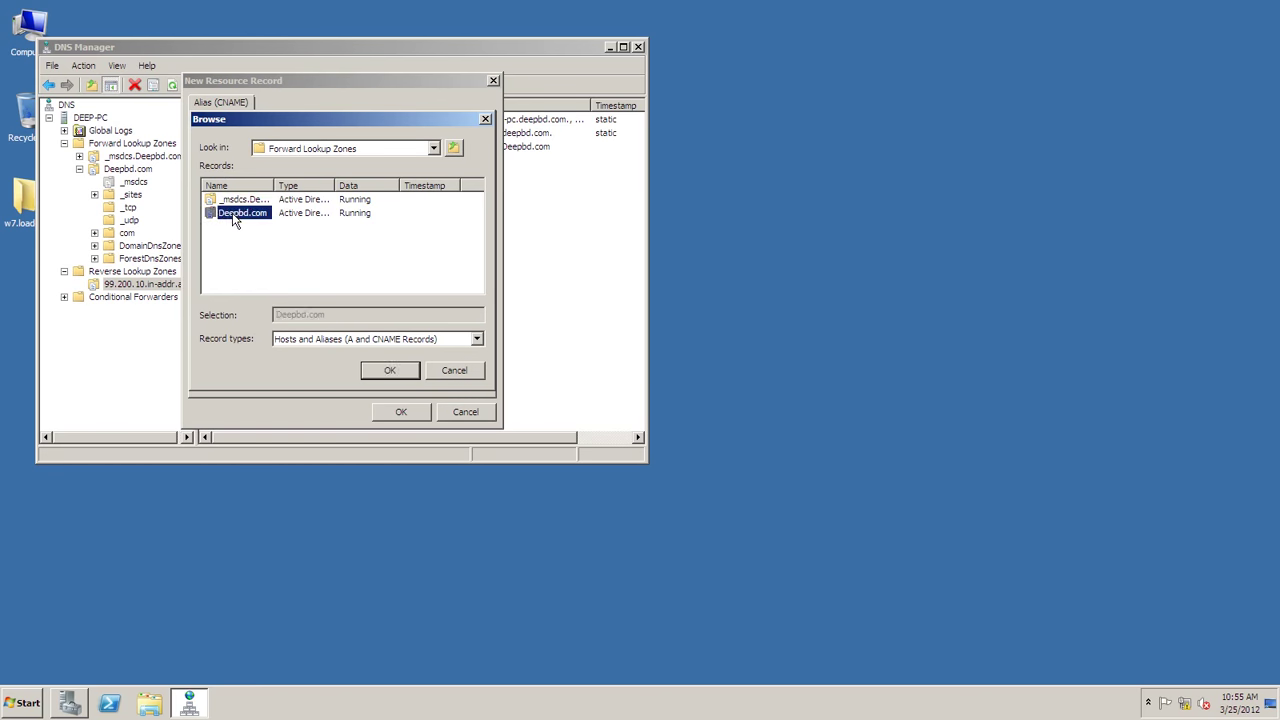
Step: Pick deep-pc.Deepbd.com as the alias target and create the www record
{"action": "left_click", "coordinate": [477, 287]}
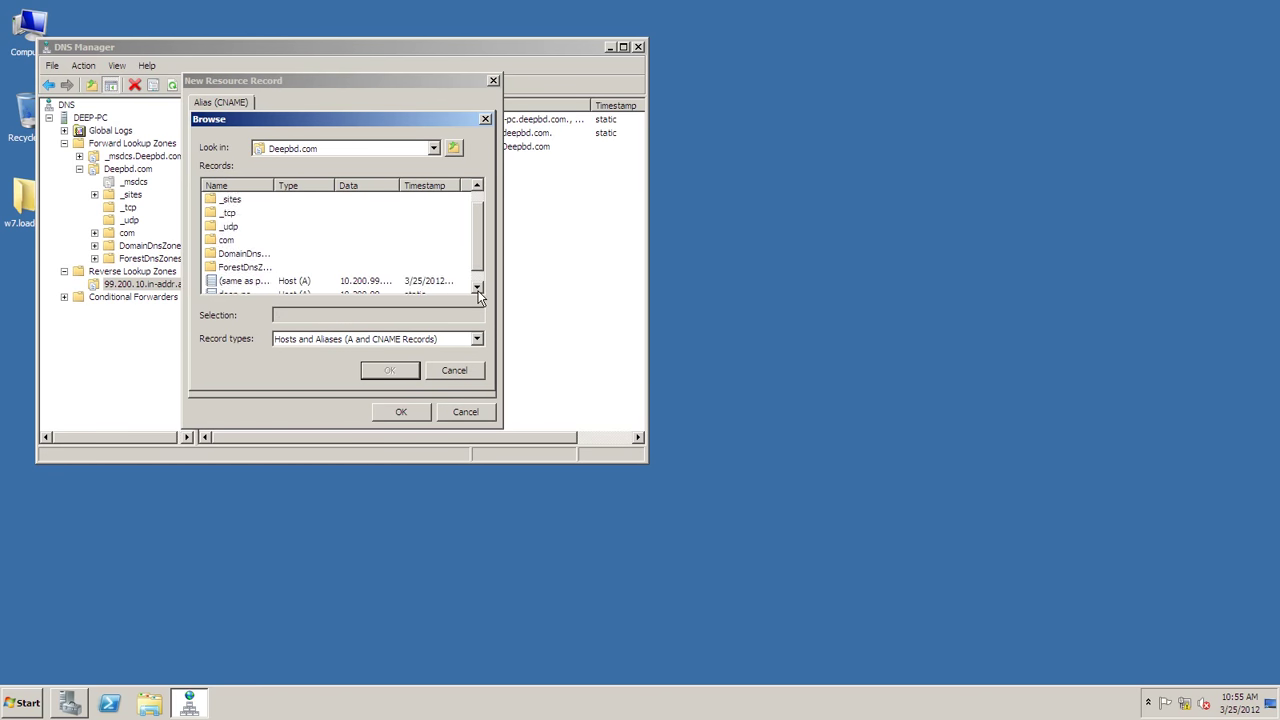
{"action": "left_click", "coordinate": [477, 287]}
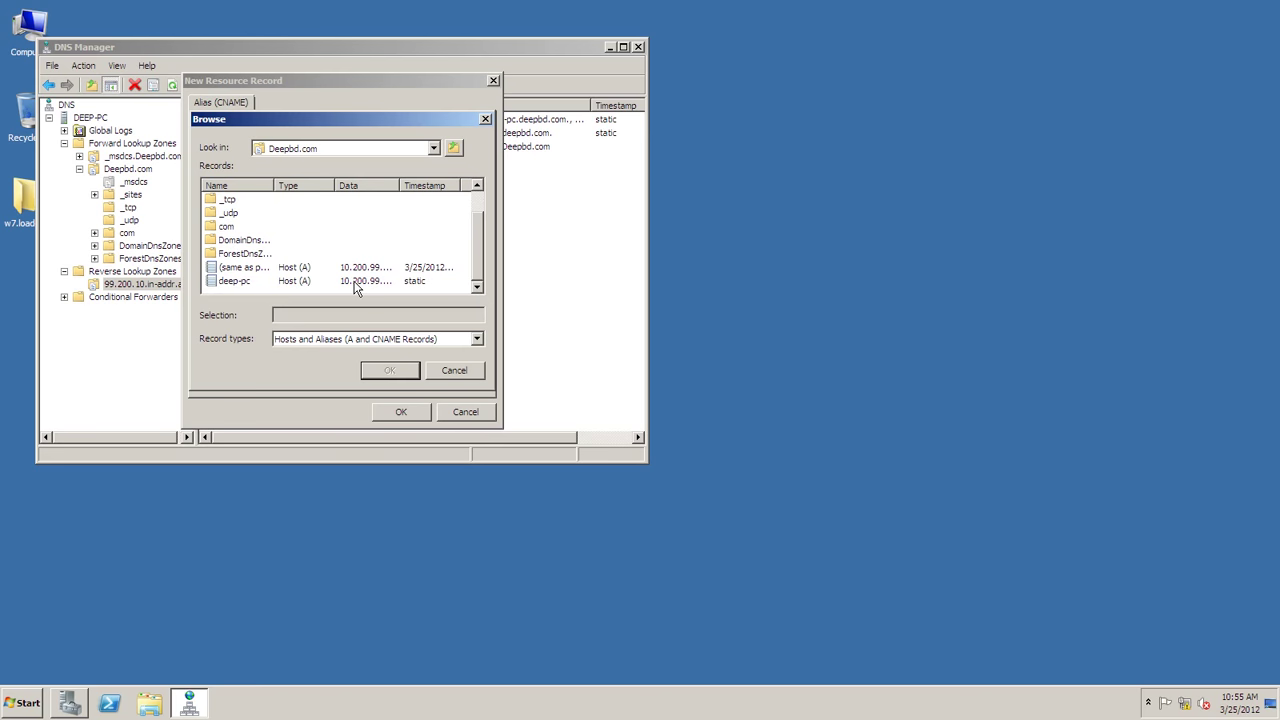
{"action": "left_click", "coordinate": [238, 282]}
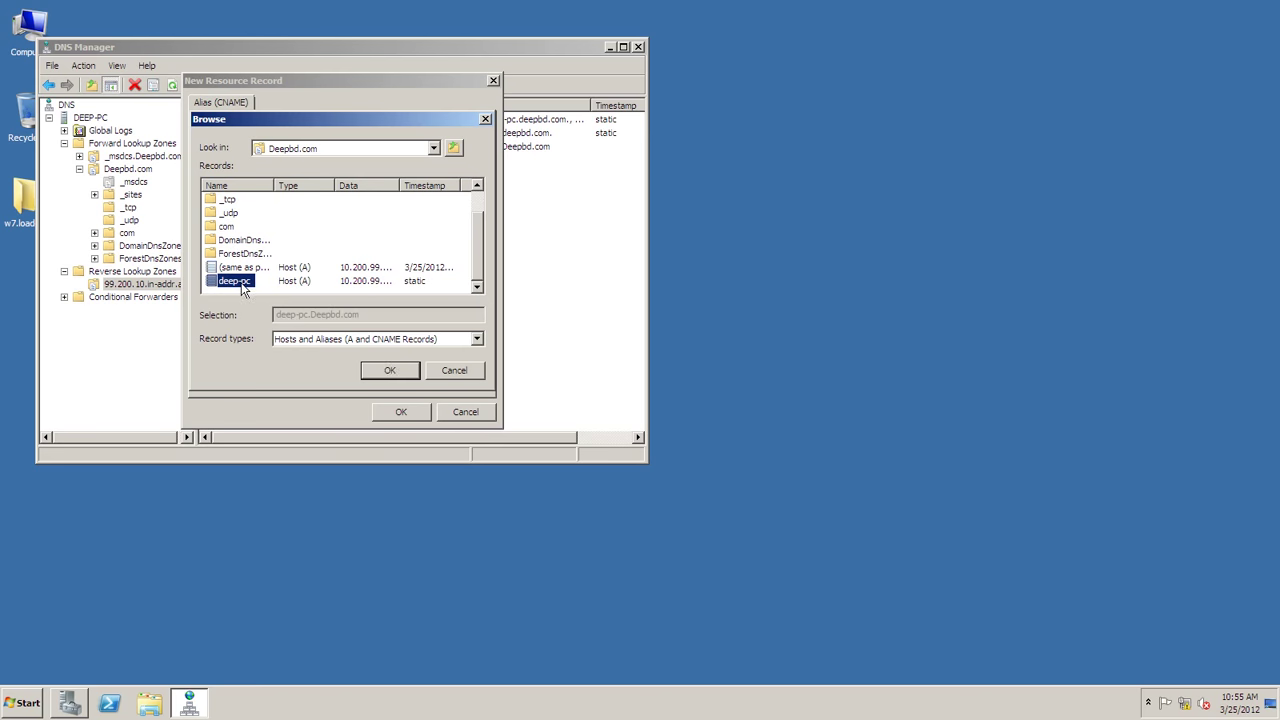
{"action": "left_click", "coordinate": [389, 372]}
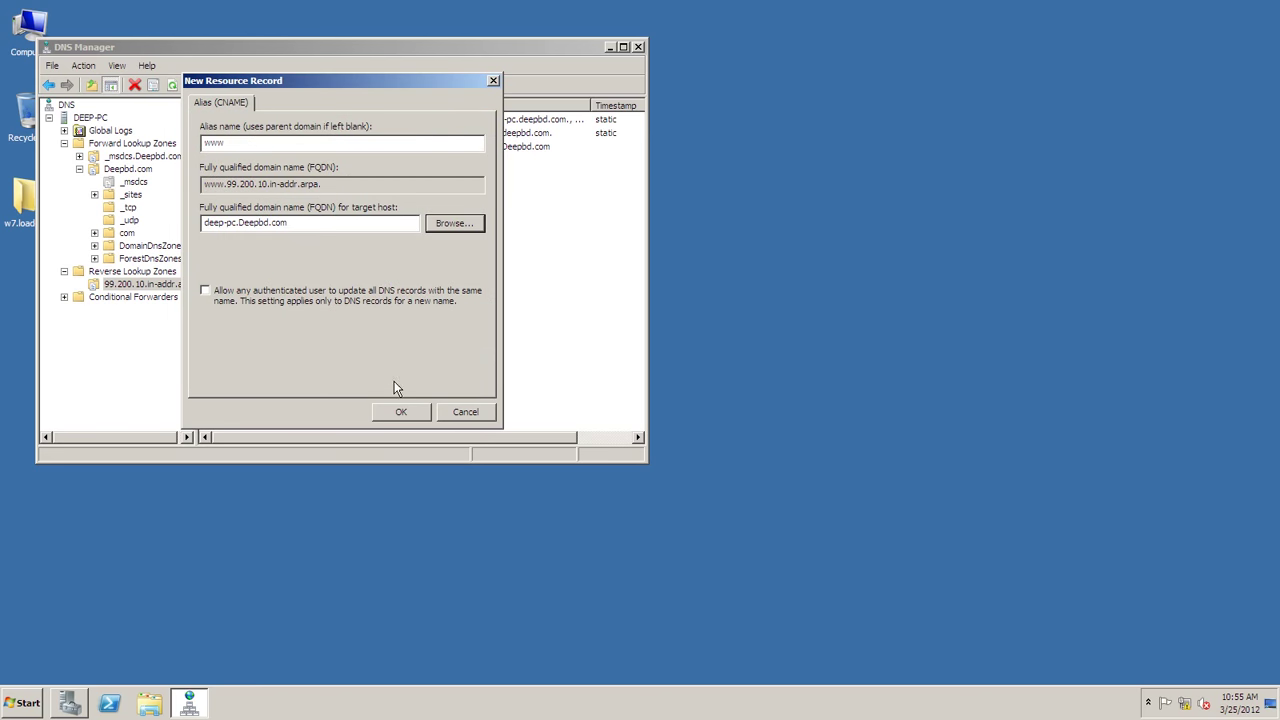
{"action": "left_click", "coordinate": [390, 412]}
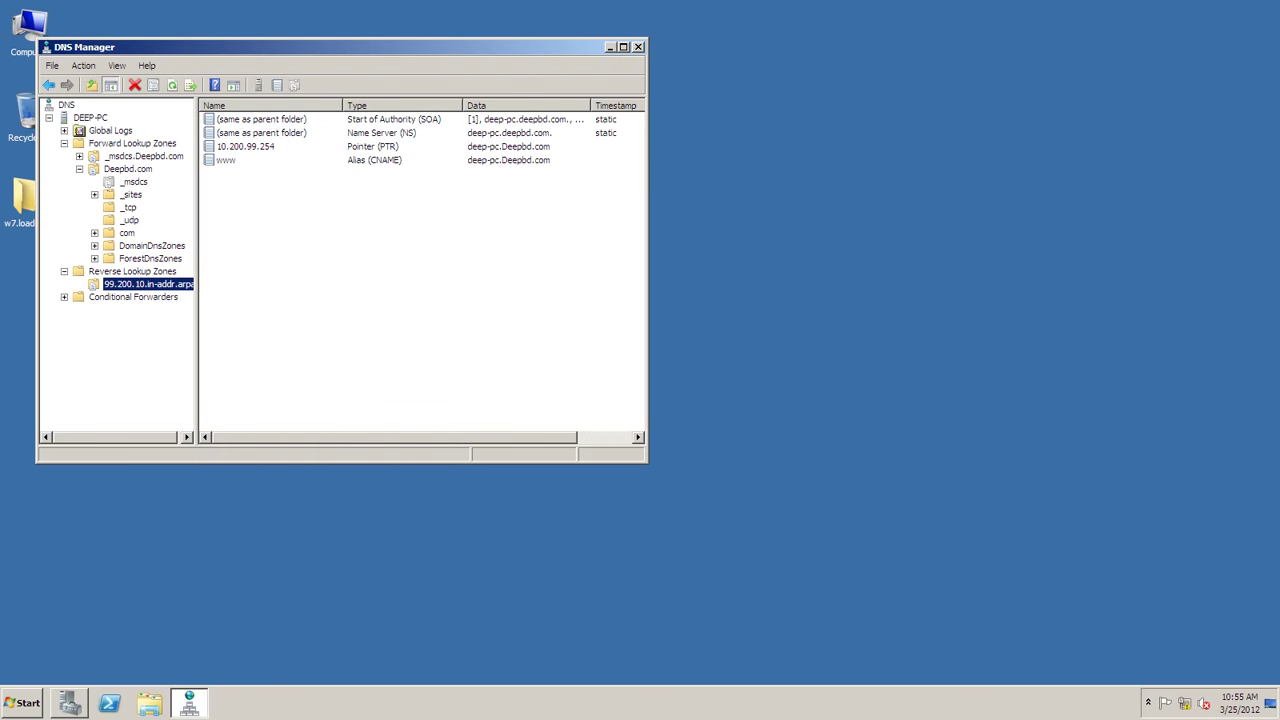
Step: Select the DEEP-PC server and bring up its action menu
{"action": "left_click", "coordinate": [97, 119]}
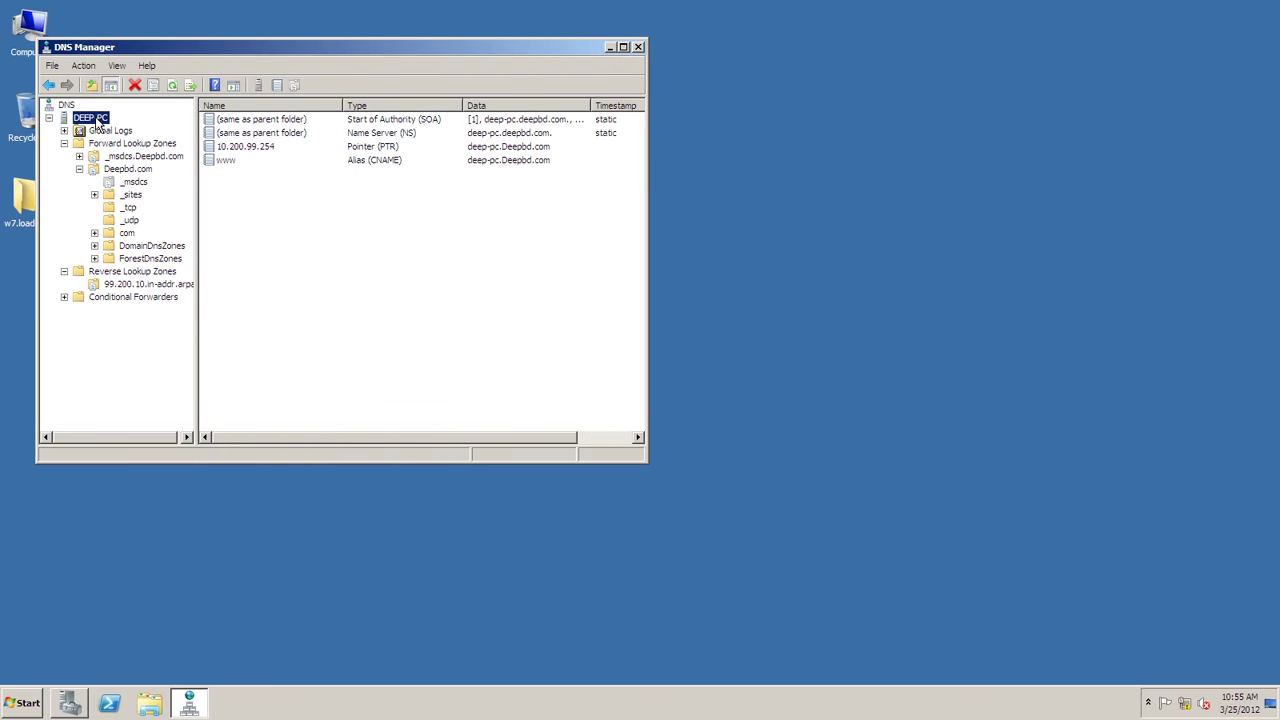
{"action": "right_click", "coordinate": [98, 121]}
{"action": "mouse_move", "coordinate": [166, 248]}
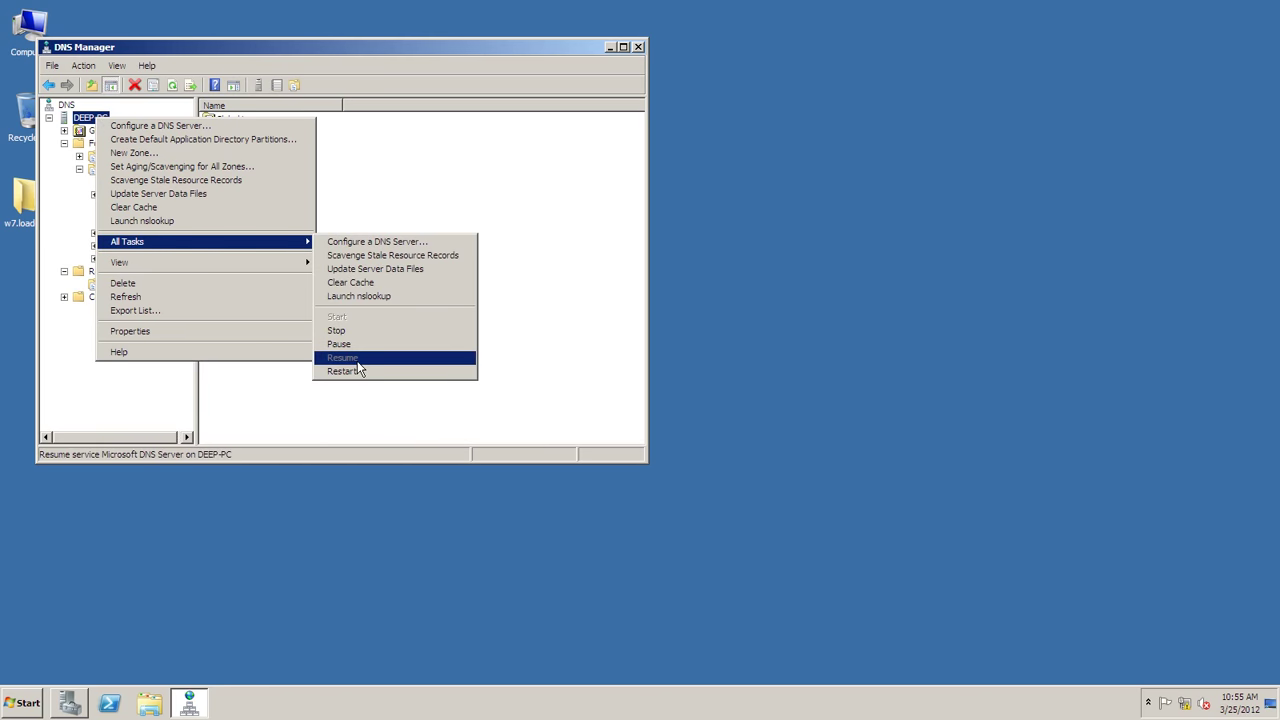
Step: Restart the DNS service on DEEP-PC, refresh the server view, and close DNS Manager
{"action": "left_click", "coordinate": [357, 371]}
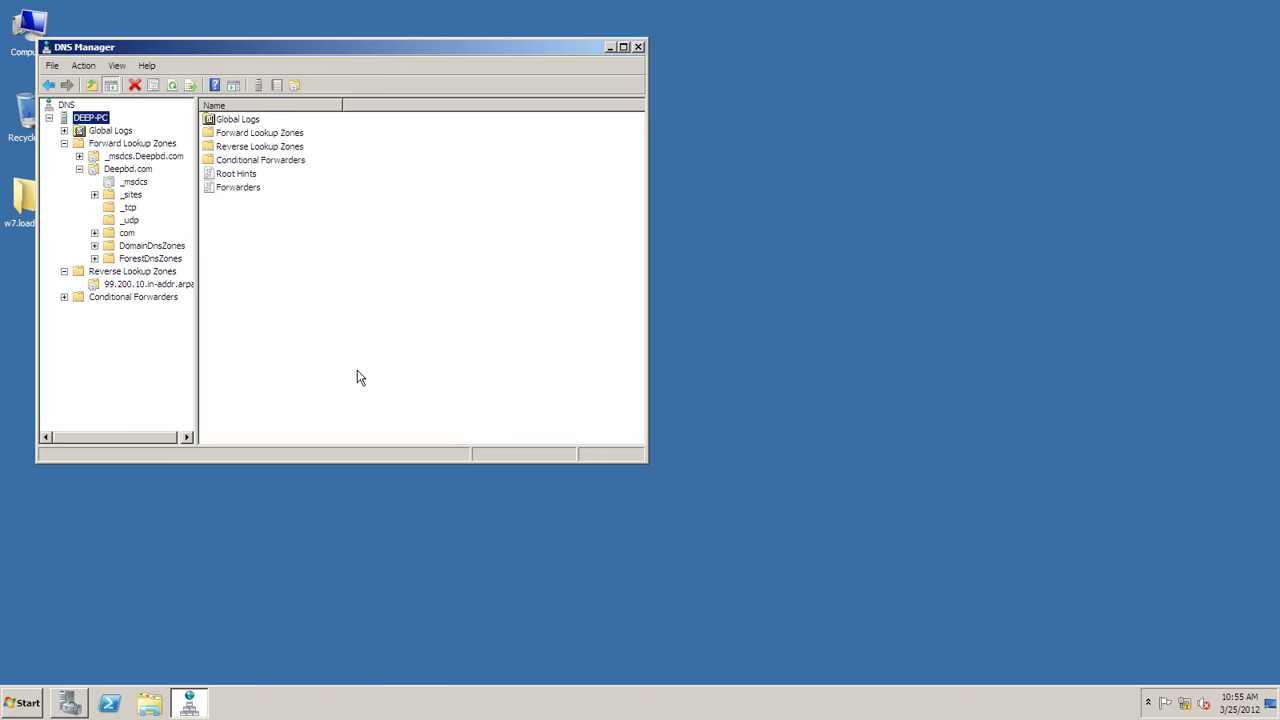
{"action": "left_click", "coordinate": [174, 88]}
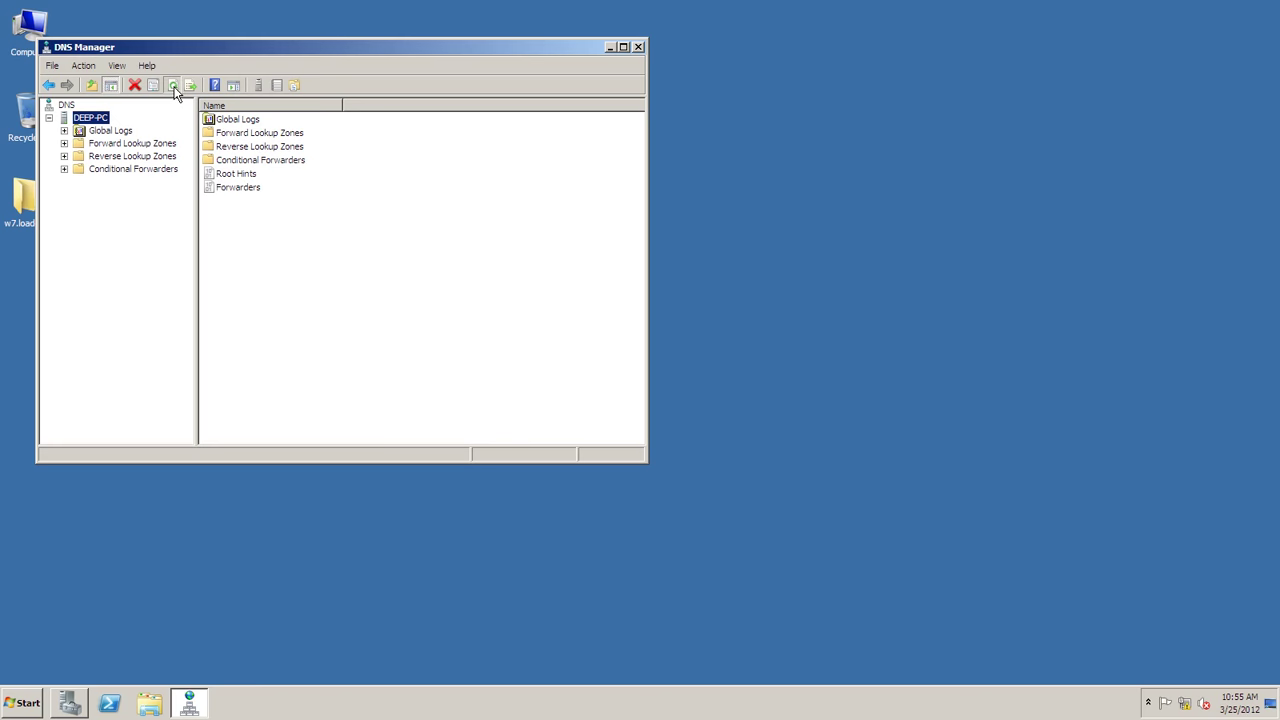
{"action": "left_click", "coordinate": [638, 47]}
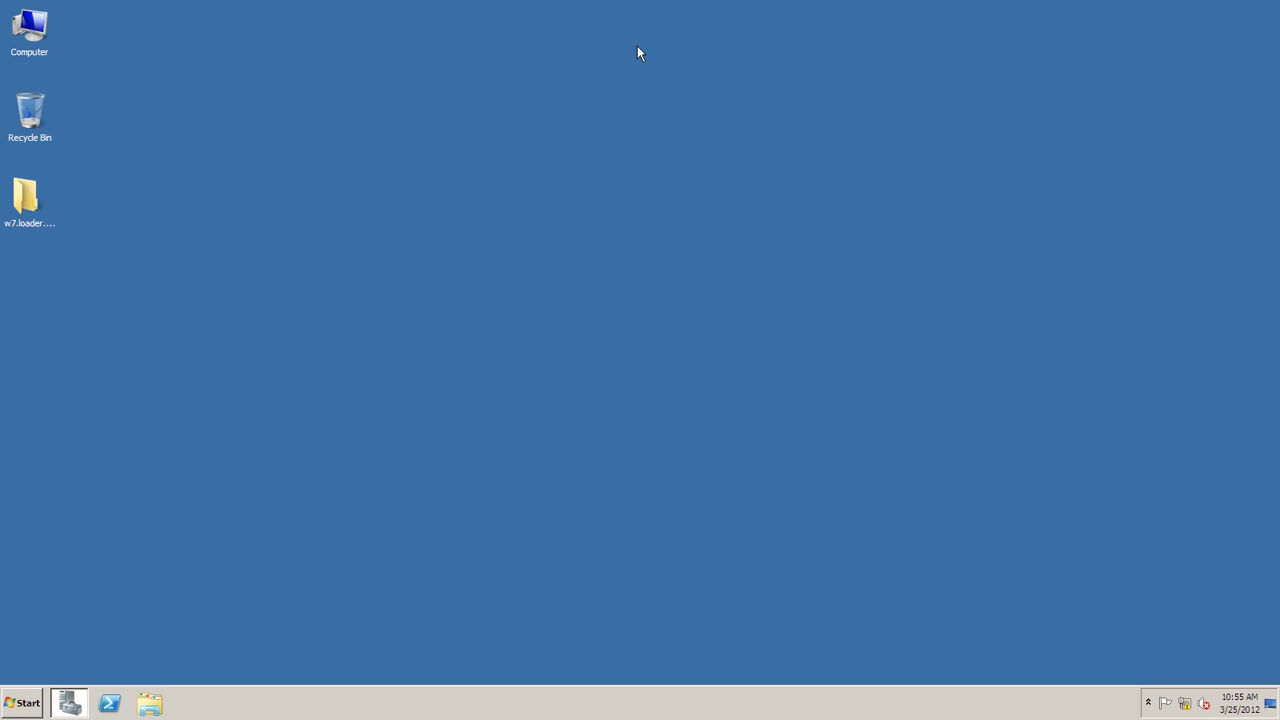
Step: Run nslookup in Command Prompt to verify the default server is localhost 127.0.0.1, then close it
{"action": "left_click", "coordinate": [27, 703]}
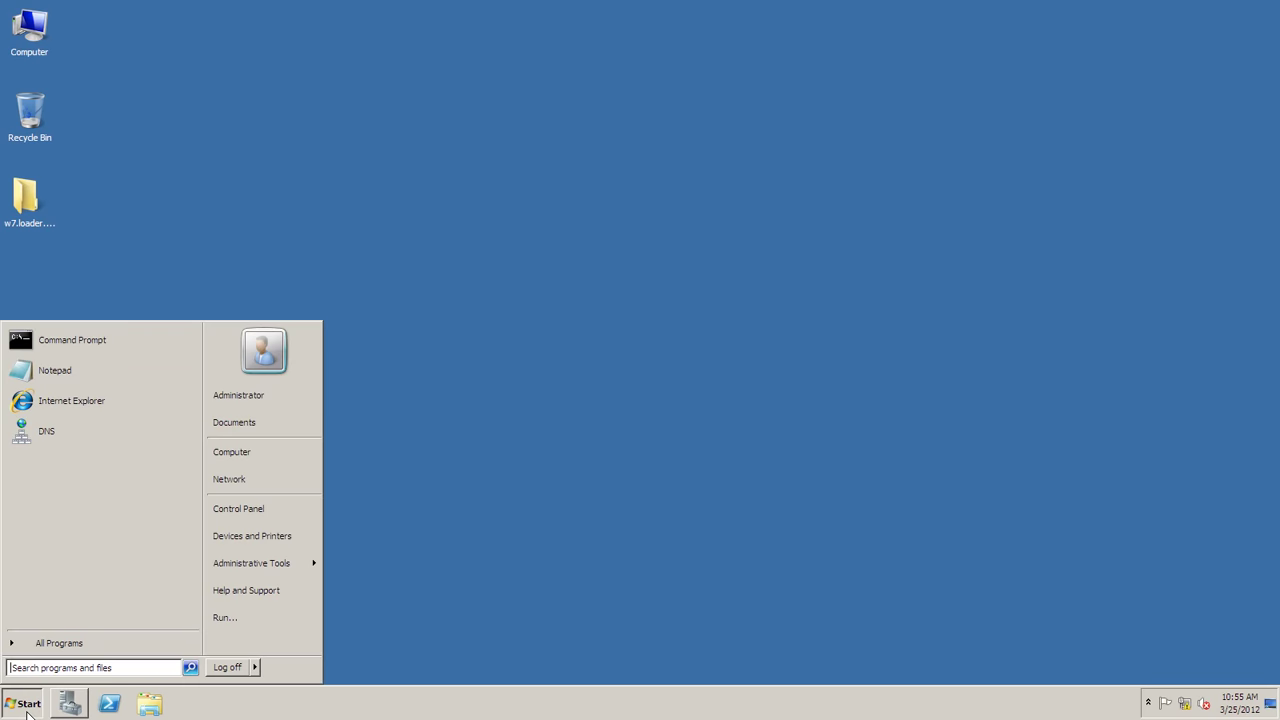
{"action": "left_click", "coordinate": [150, 347]}
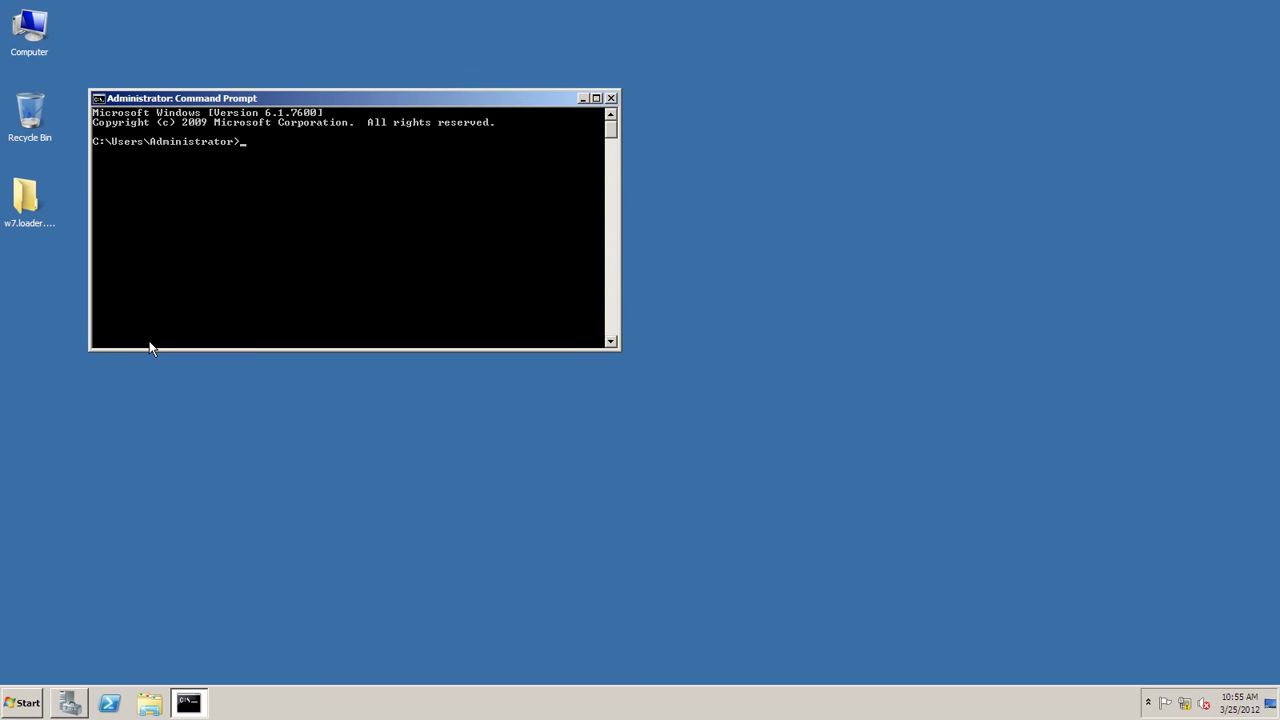
{"action": "type", "text": "nslookup"}
{"action": "key", "text": "Return"}
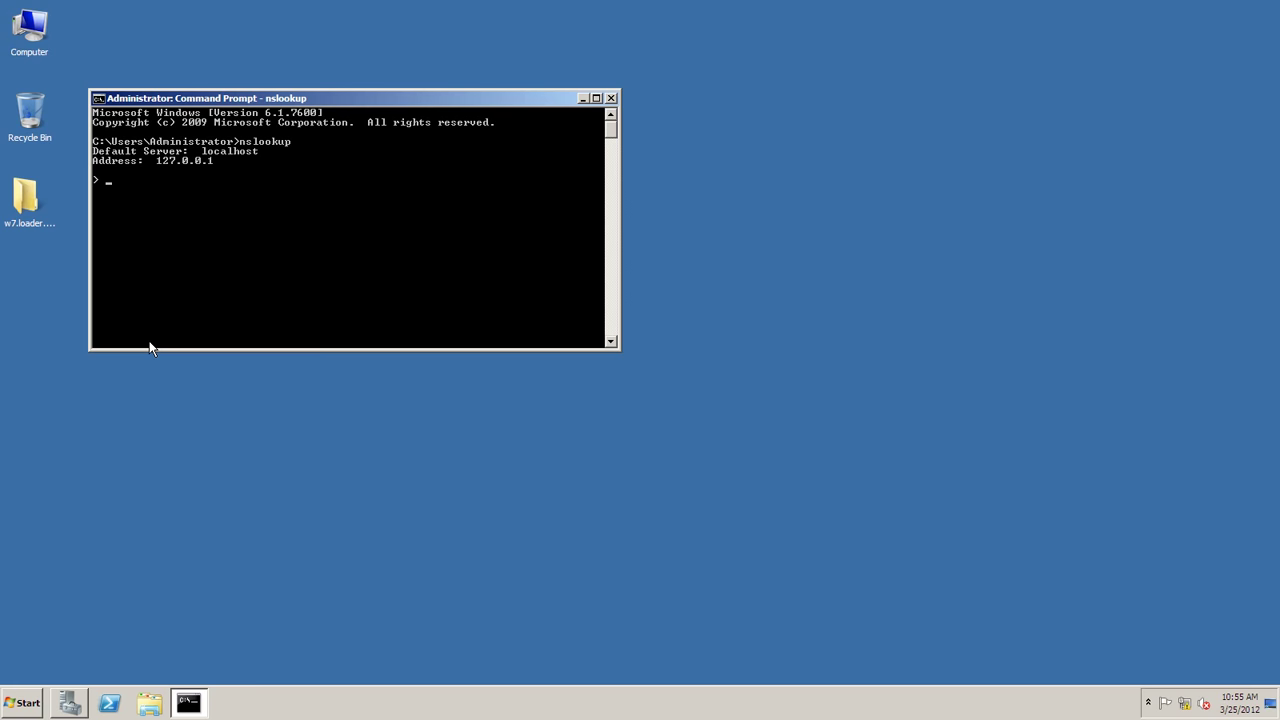
{"action": "left_click", "coordinate": [611, 98]}
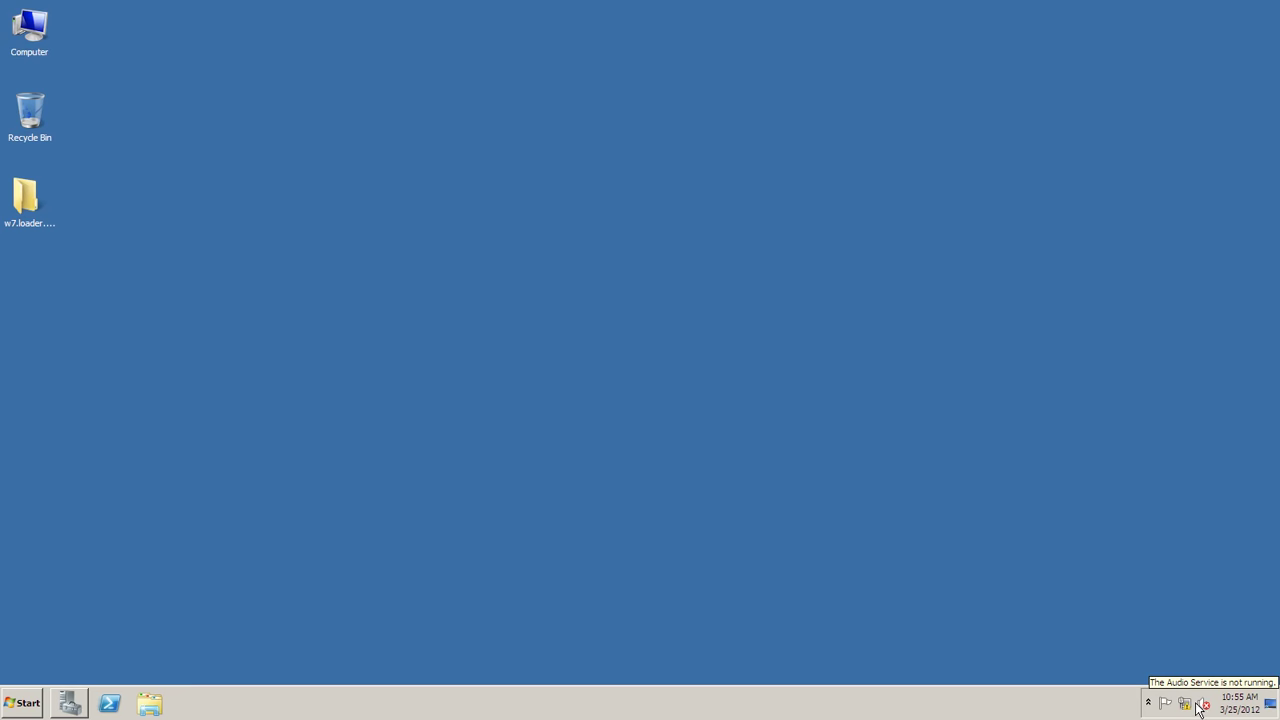
Step: Open the Local Area Connection's TCP/IPv4 properties showing IP 10.200.99.254 and DNS 127.0.0.1
{"action": "left_click", "coordinate": [1186, 705]}
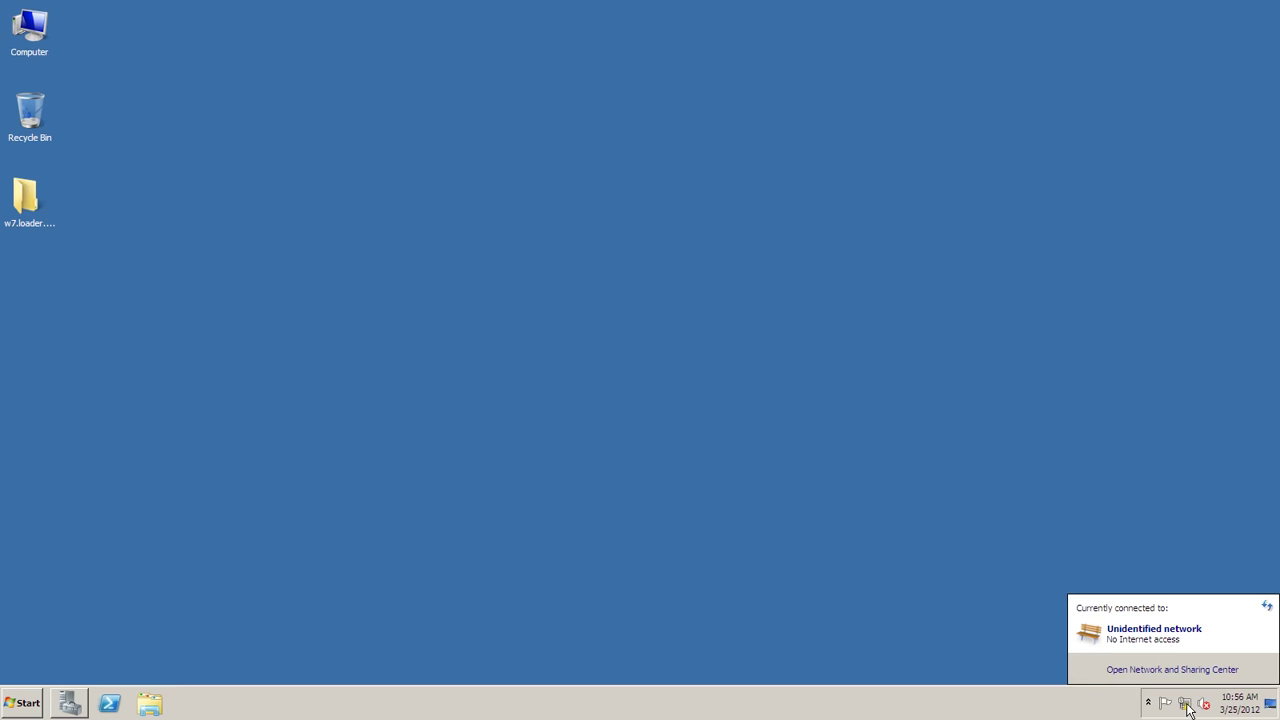
{"action": "left_click", "coordinate": [1160, 670]}
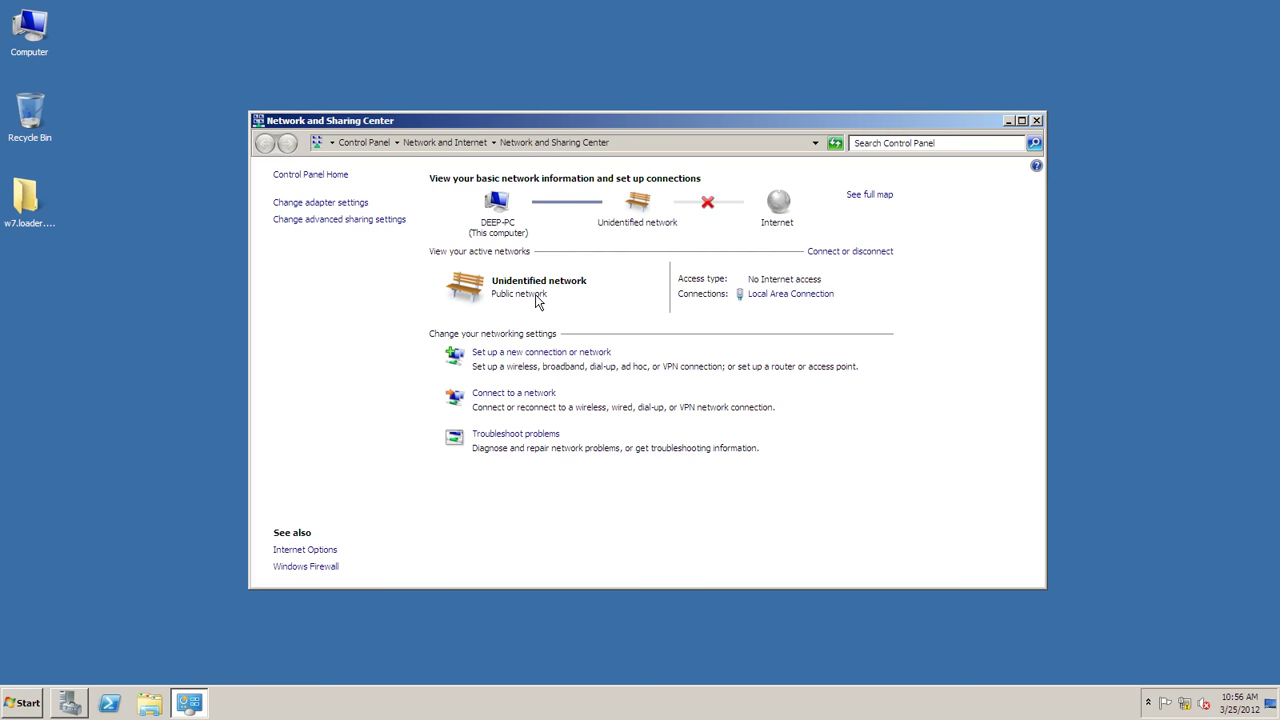
{"action": "left_click", "coordinate": [302, 205]}
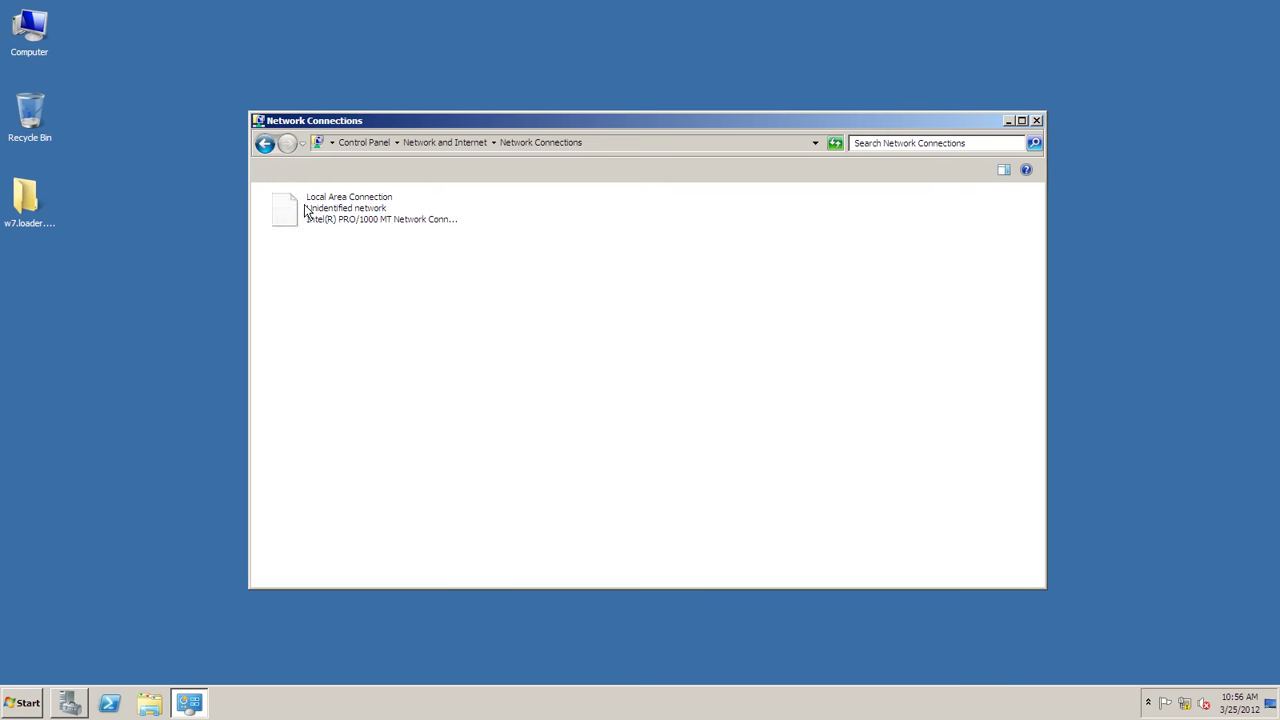
{"action": "double_click", "coordinate": [387, 222]}
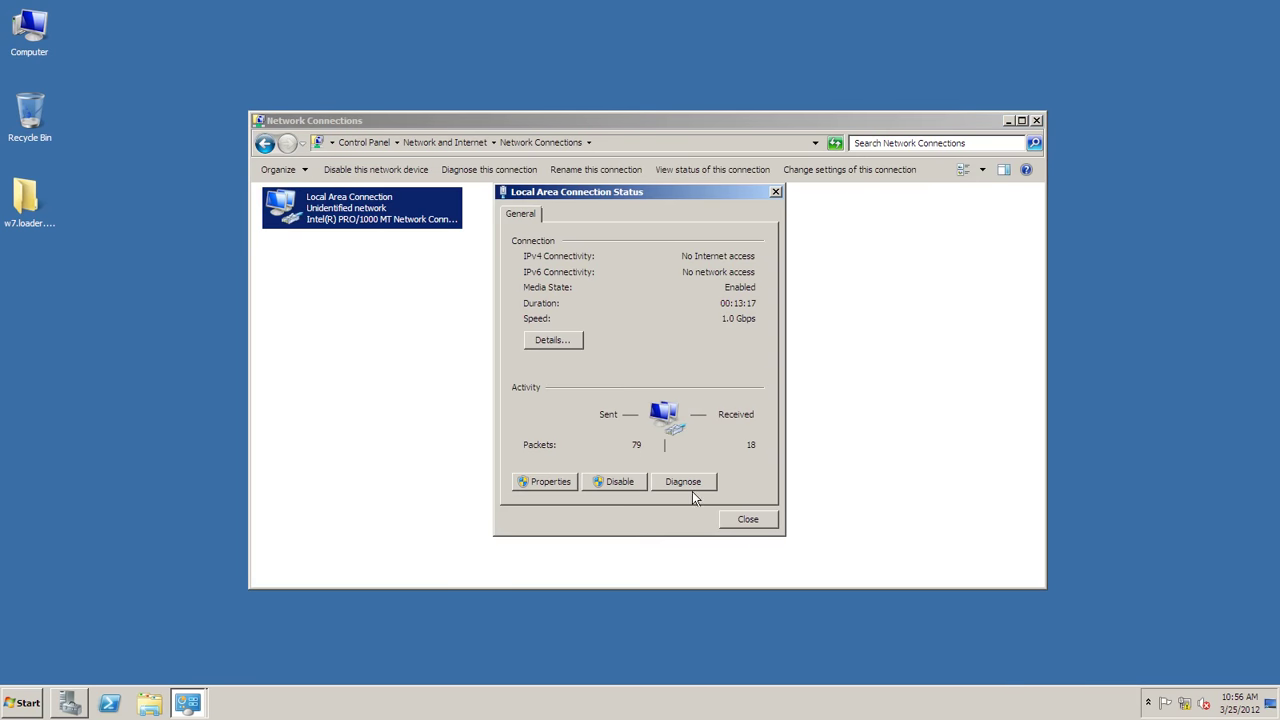
{"action": "left_click", "coordinate": [547, 481]}
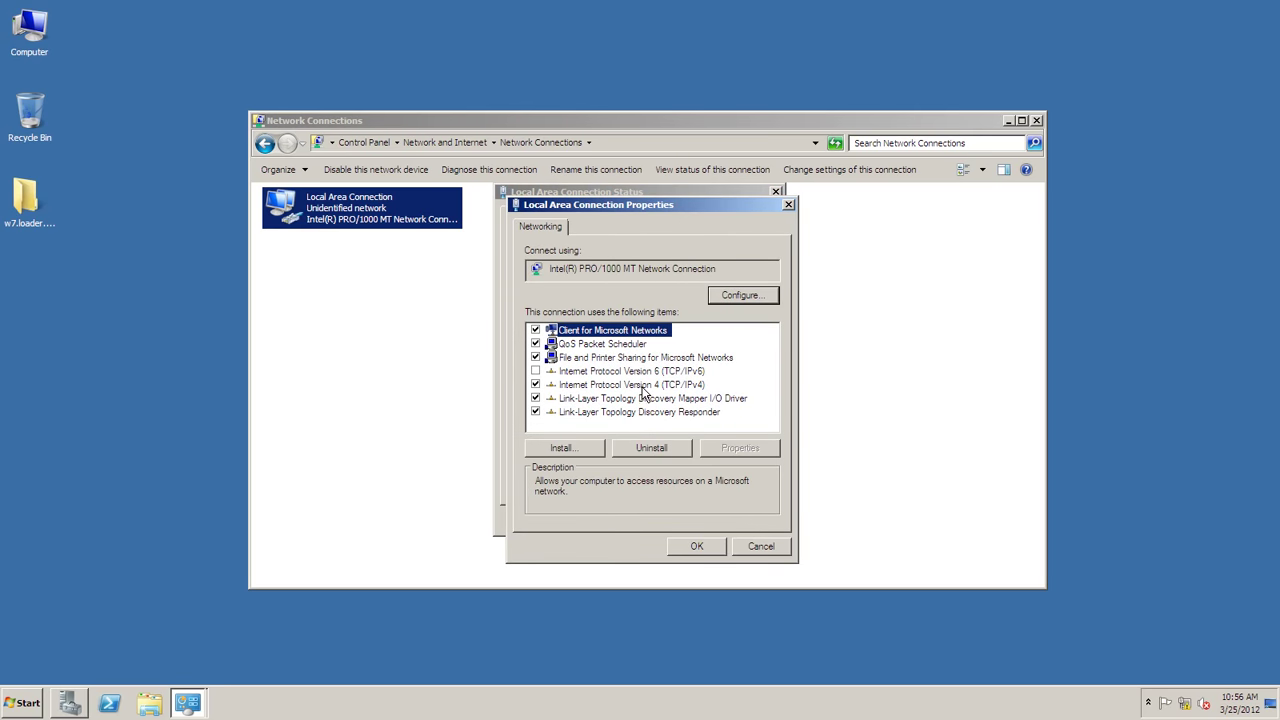
{"action": "double_click", "coordinate": [645, 386]}
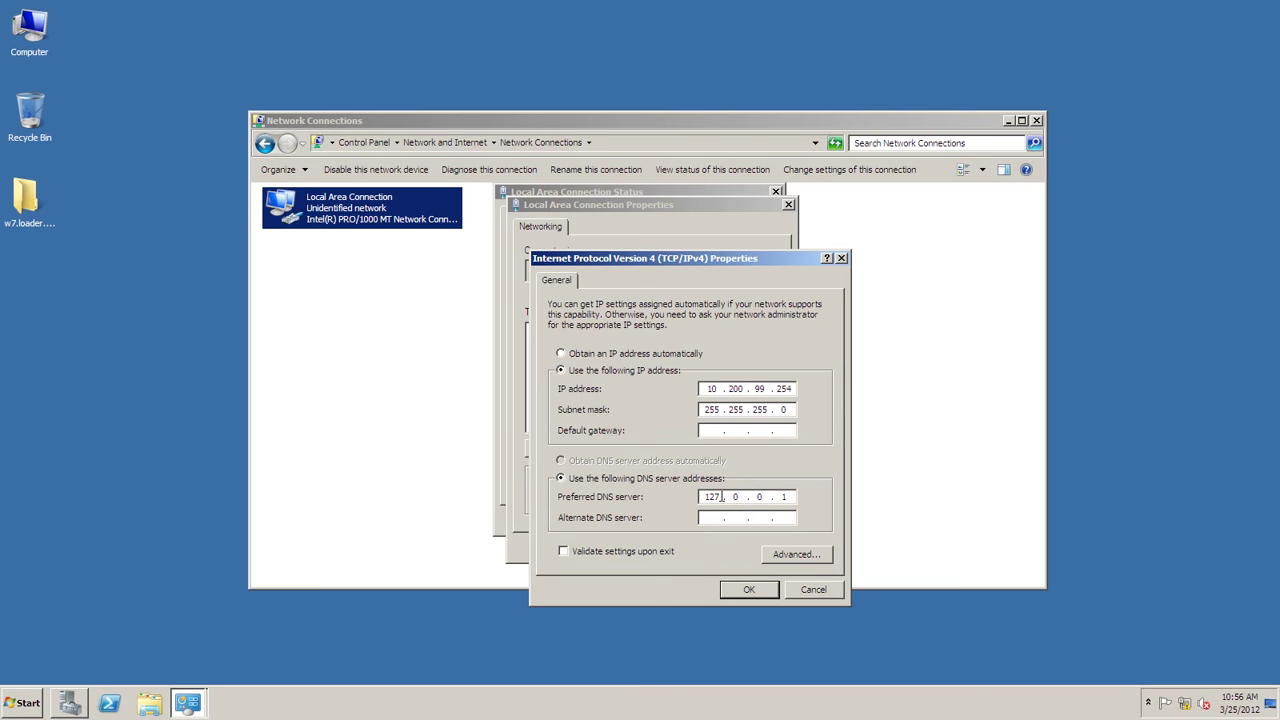
Step: Change the preferred DNS server to 10.200.99.254 and confirm the connection dialogs
{"action": "double_click", "coordinate": [721, 497]}
{"action": "type", "text": "10 . 200 . 8"}
{"action": "key", "text": "BackSpace"}
{"action": "type", "text": "99 ."}
{"action": "key", "text": "period"}
{"action": "type", "text": "254"}
{"action": "left_click", "coordinate": [746, 590]}
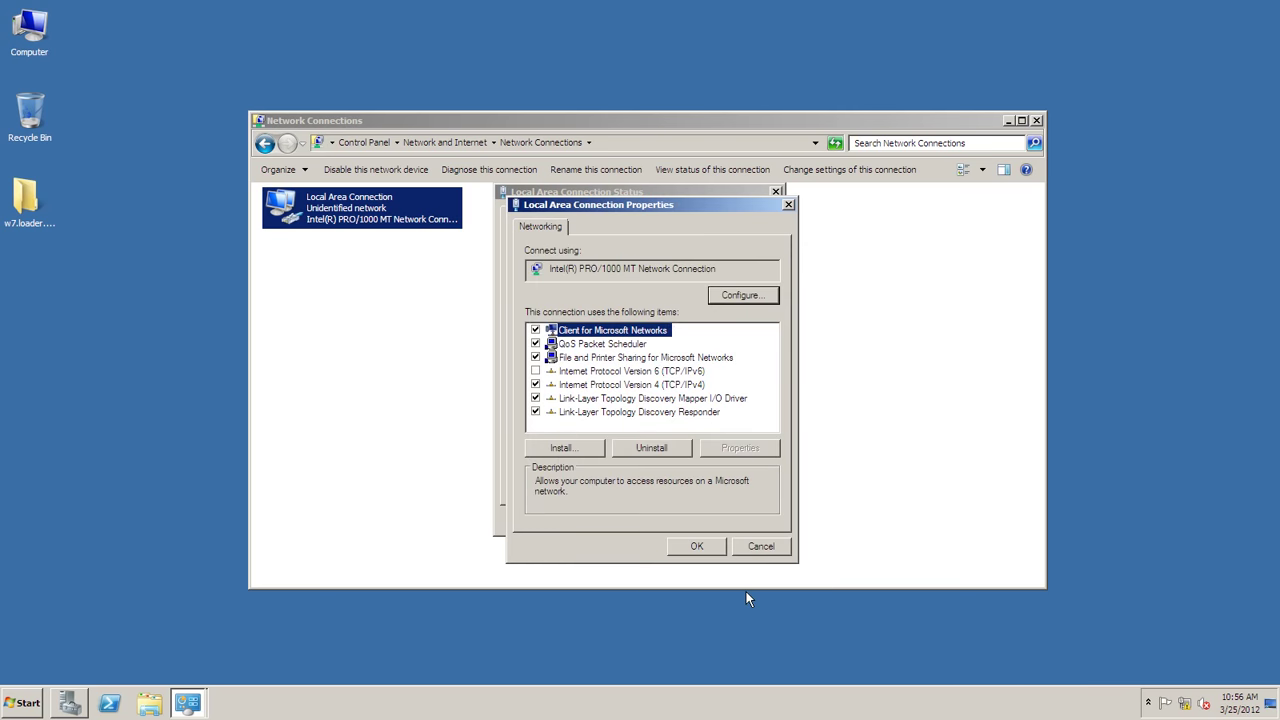
{"action": "left_click", "coordinate": [717, 549]}
{"action": "left_click", "coordinate": [748, 521]}
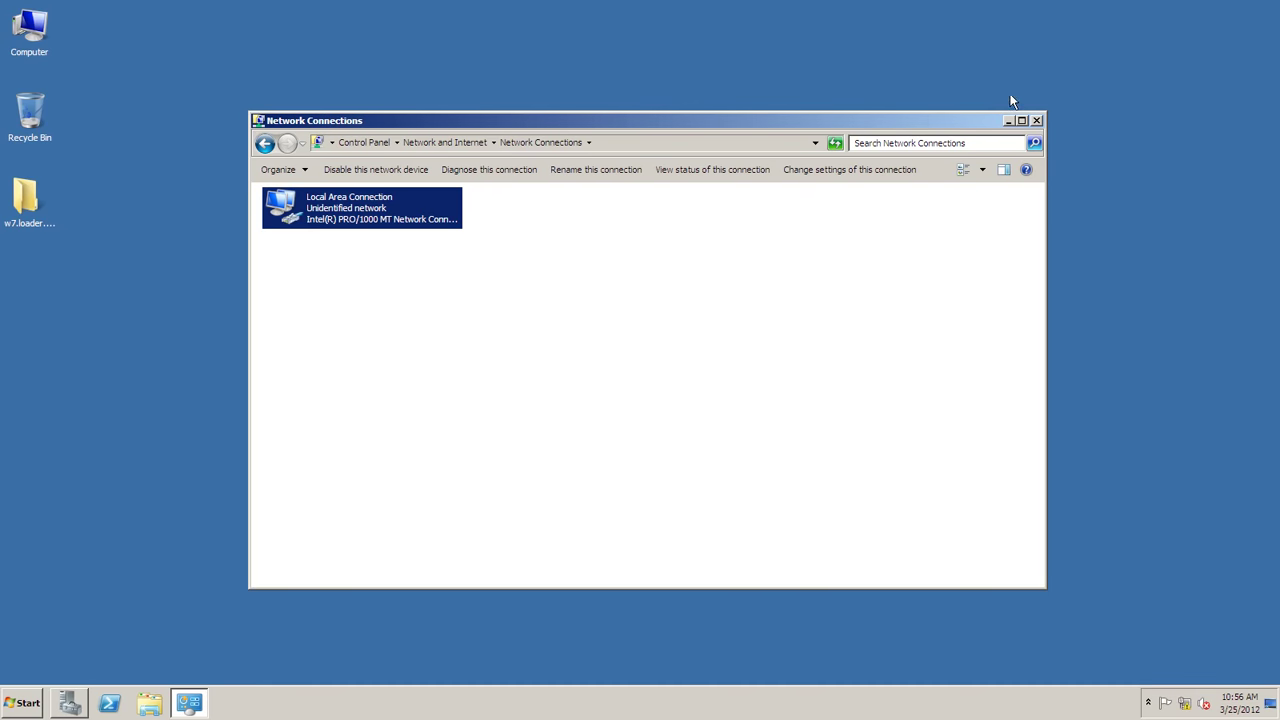
Step: Disable and re-enable the Local Area Connection so it shows Deepbd.com, then close Network Connections
{"action": "left_click", "coordinate": [378, 174]}
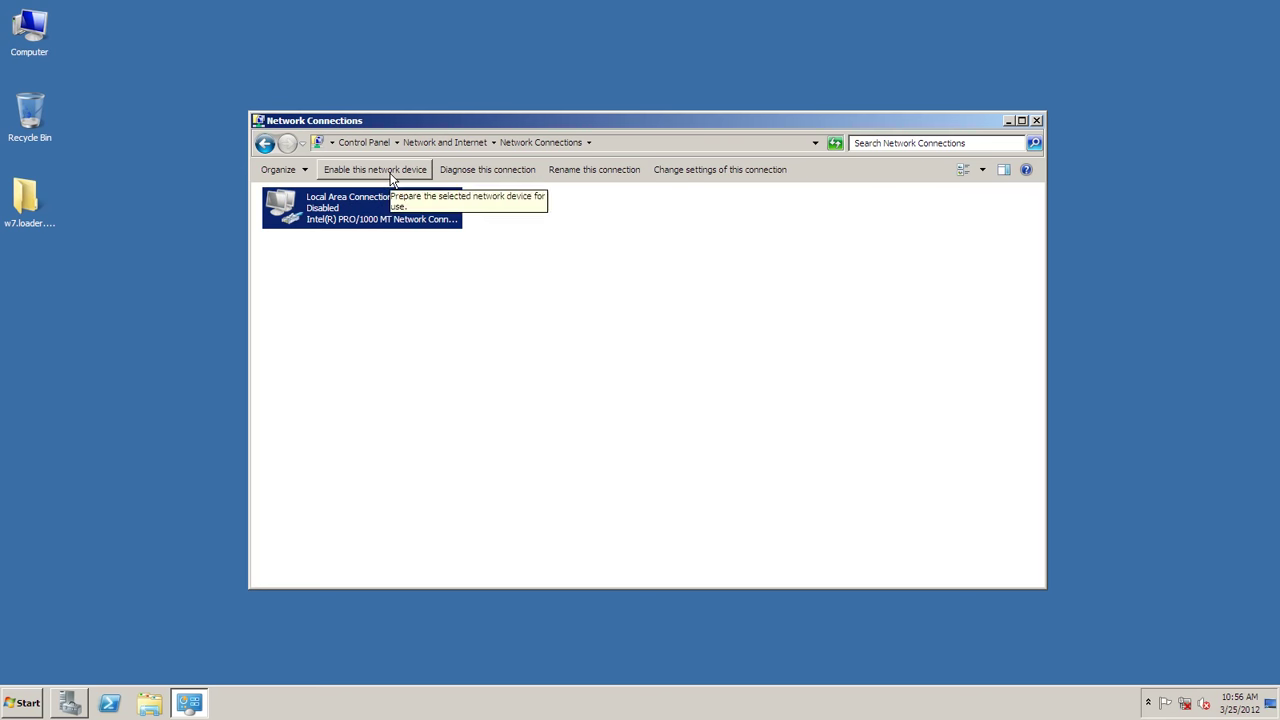
{"action": "left_click", "coordinate": [395, 170]}
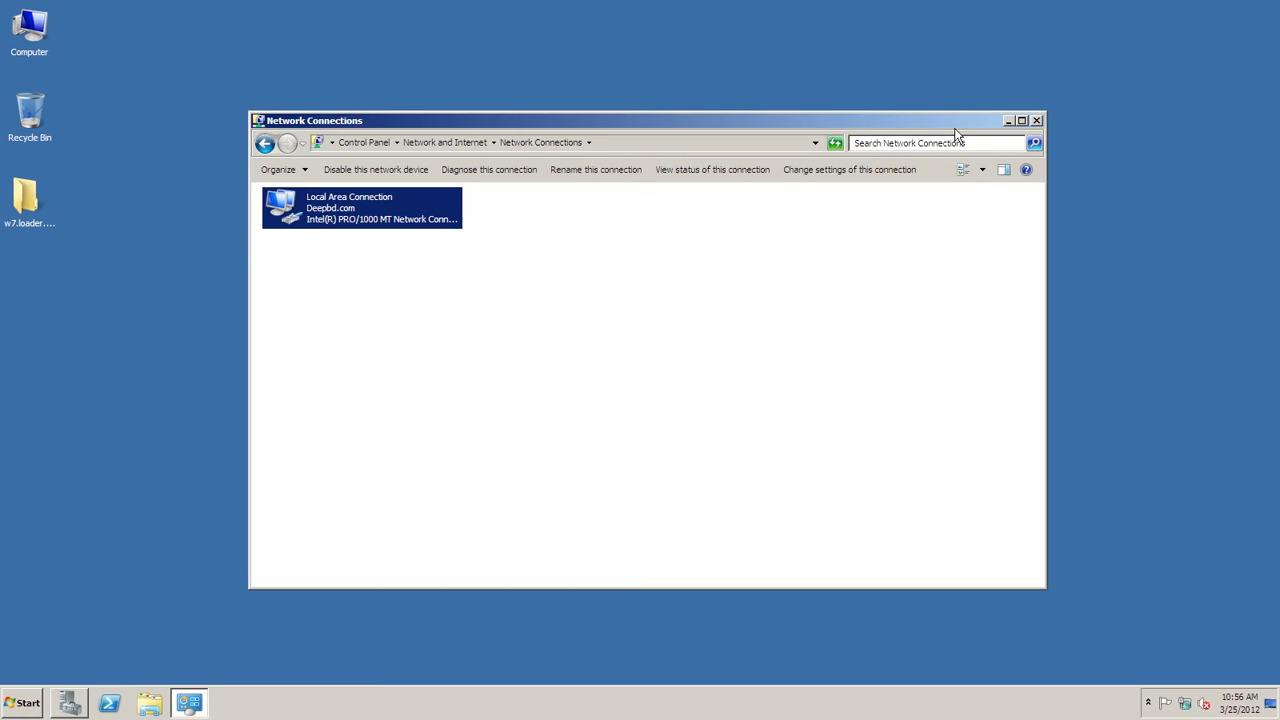
{"action": "left_click", "coordinate": [1036, 121]}
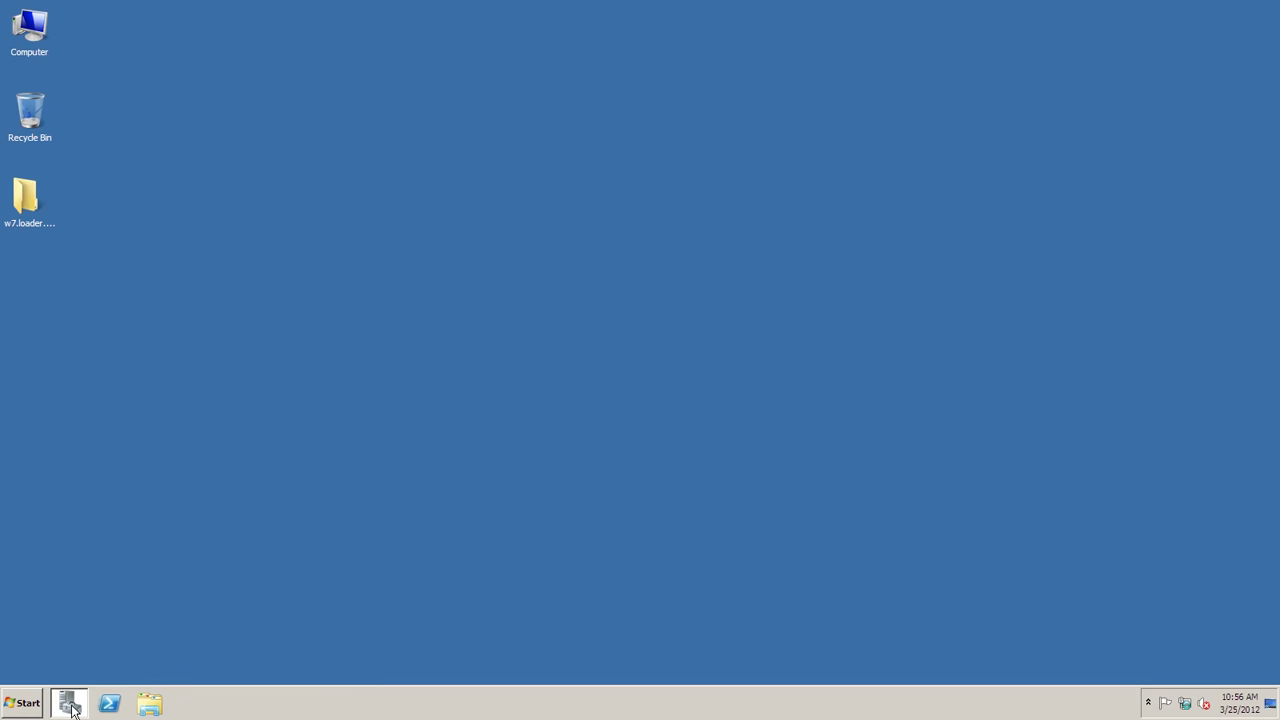
Step: Restore Server Manager and launch the Add Roles Wizard past Before You Begin to Select Server Roles
{"action": "mouse_move", "coordinate": [72, 708]}
{"action": "left_click", "coordinate": [78, 672]}
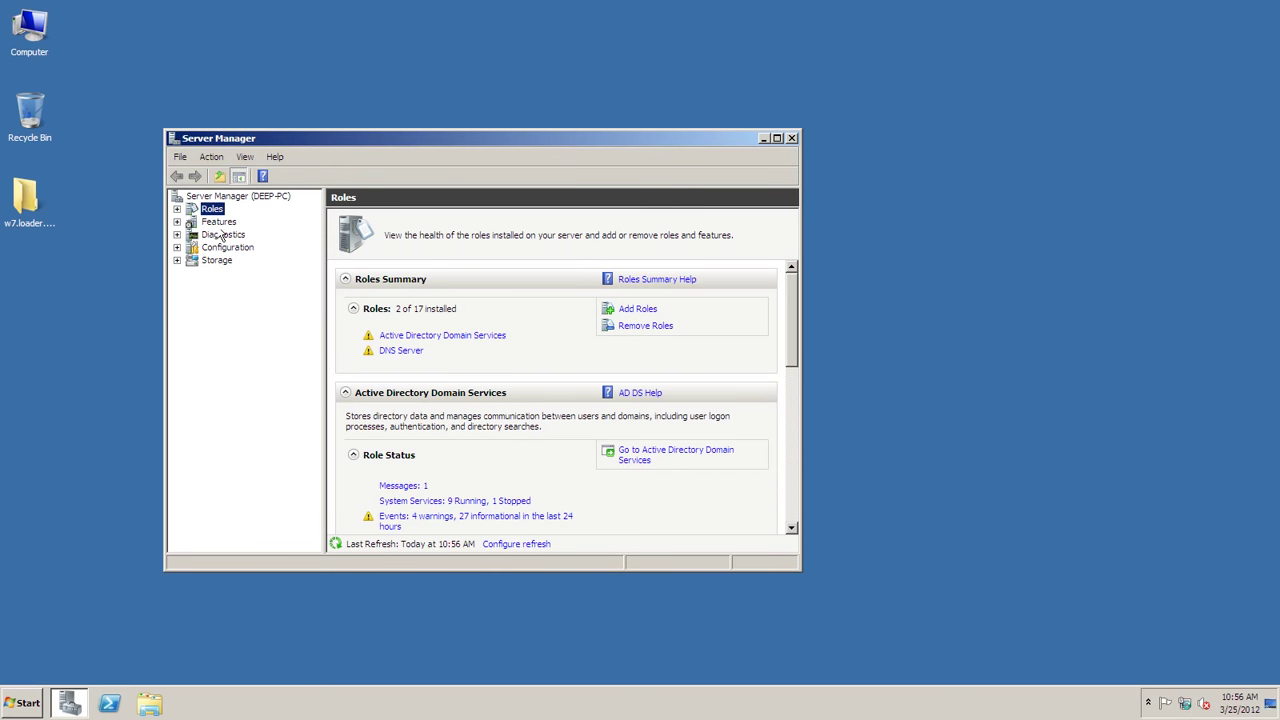
{"action": "left_click", "coordinate": [640, 312]}
{"action": "left_click", "coordinate": [641, 312]}
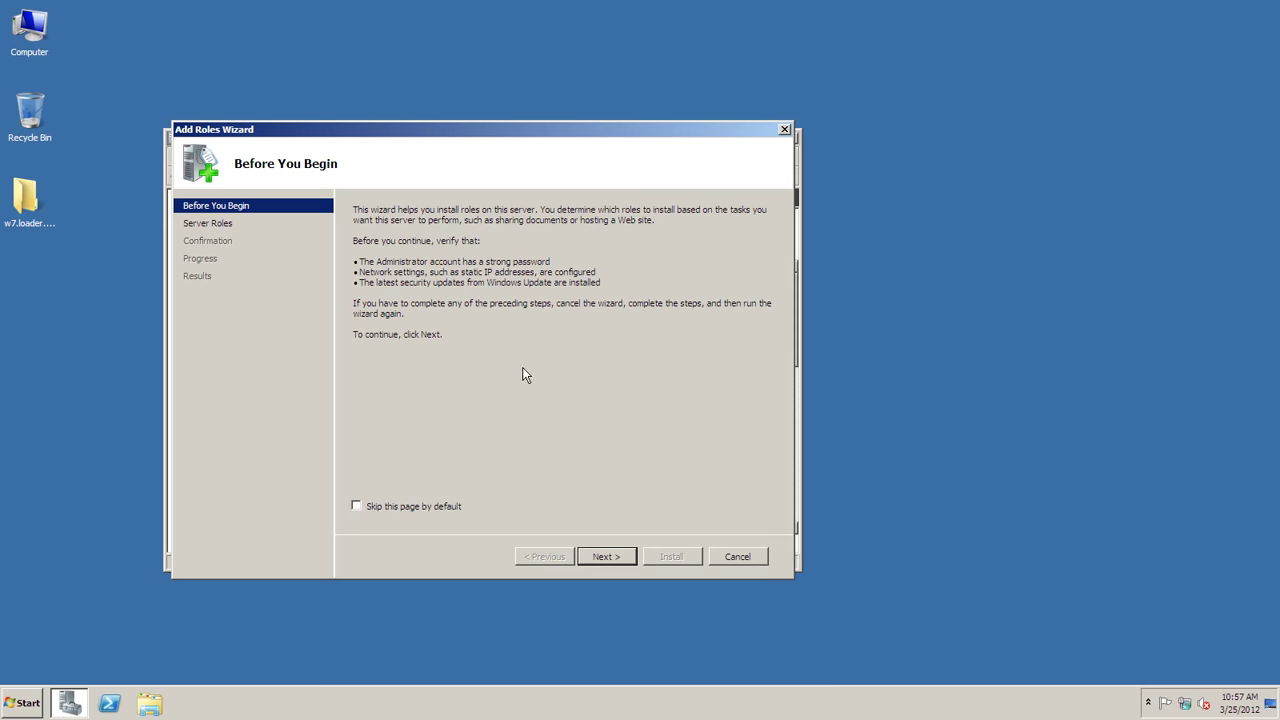
{"action": "left_click", "coordinate": [615, 556]}
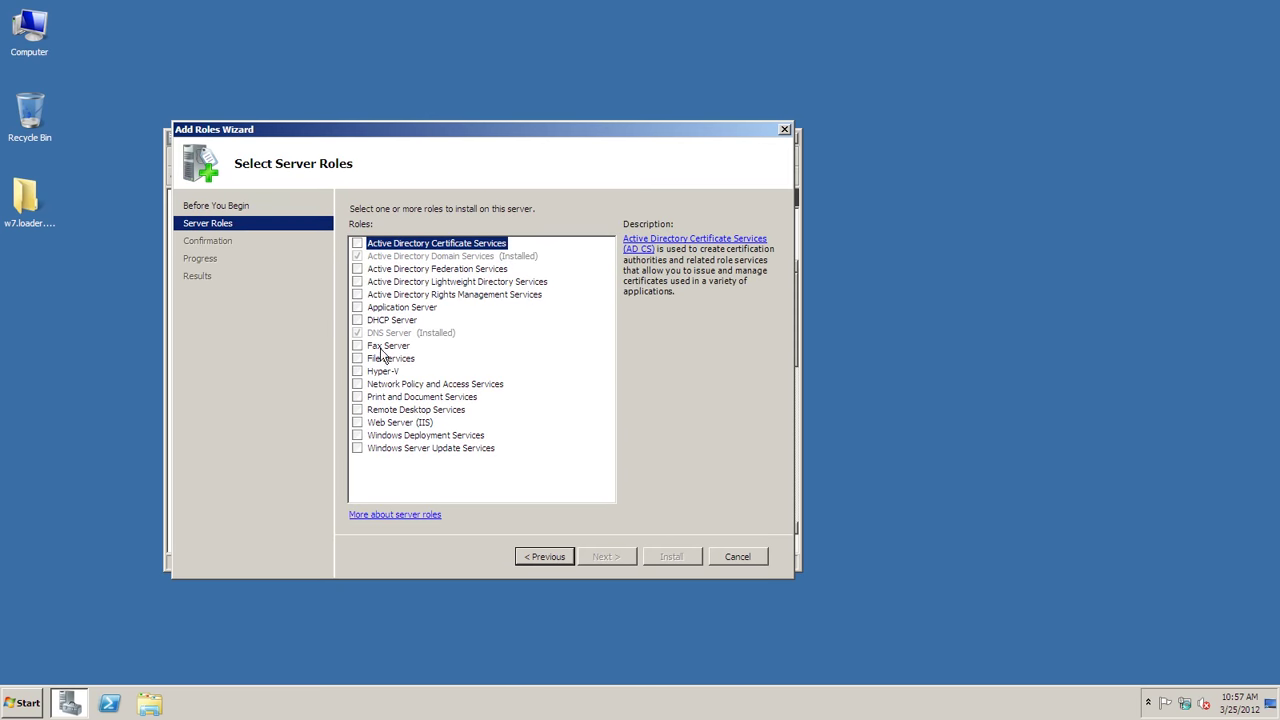
Step: Tick the DHCP Server role and advance to Select Network Connection Bindings
{"action": "left_click", "coordinate": [357, 320]}
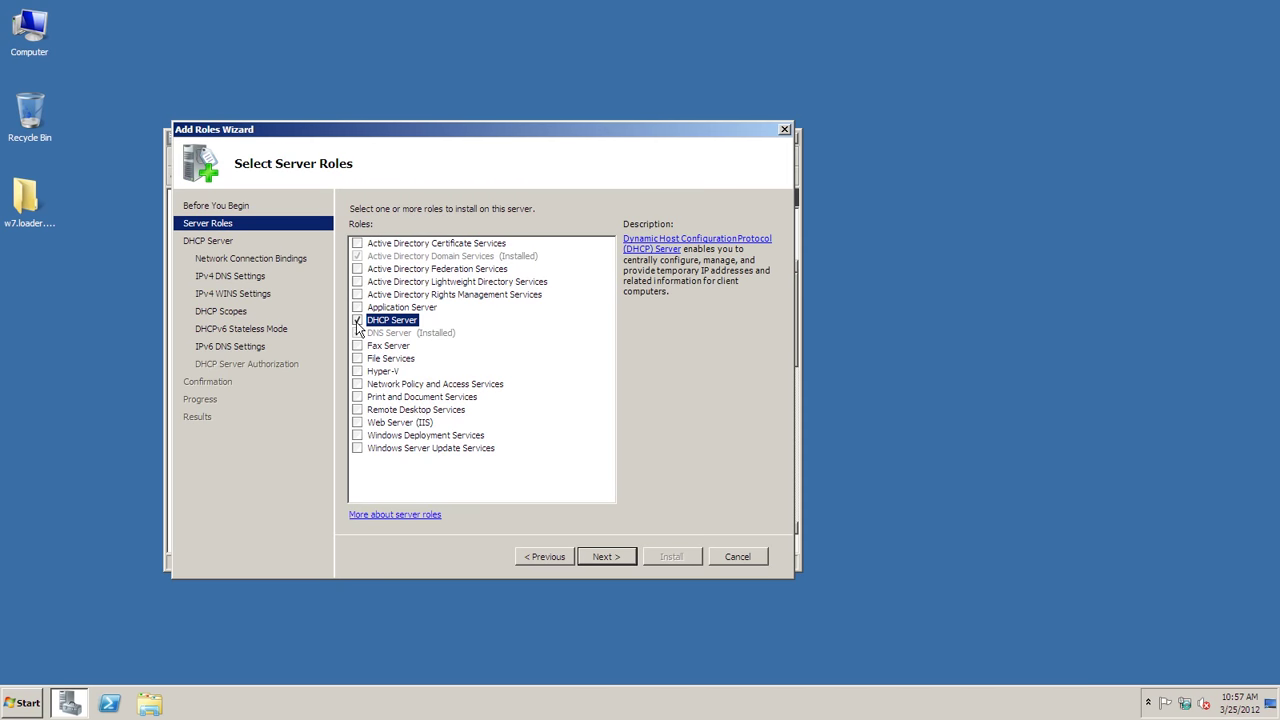
{"action": "left_click", "coordinate": [604, 556]}
{"action": "left_click", "coordinate": [604, 556]}
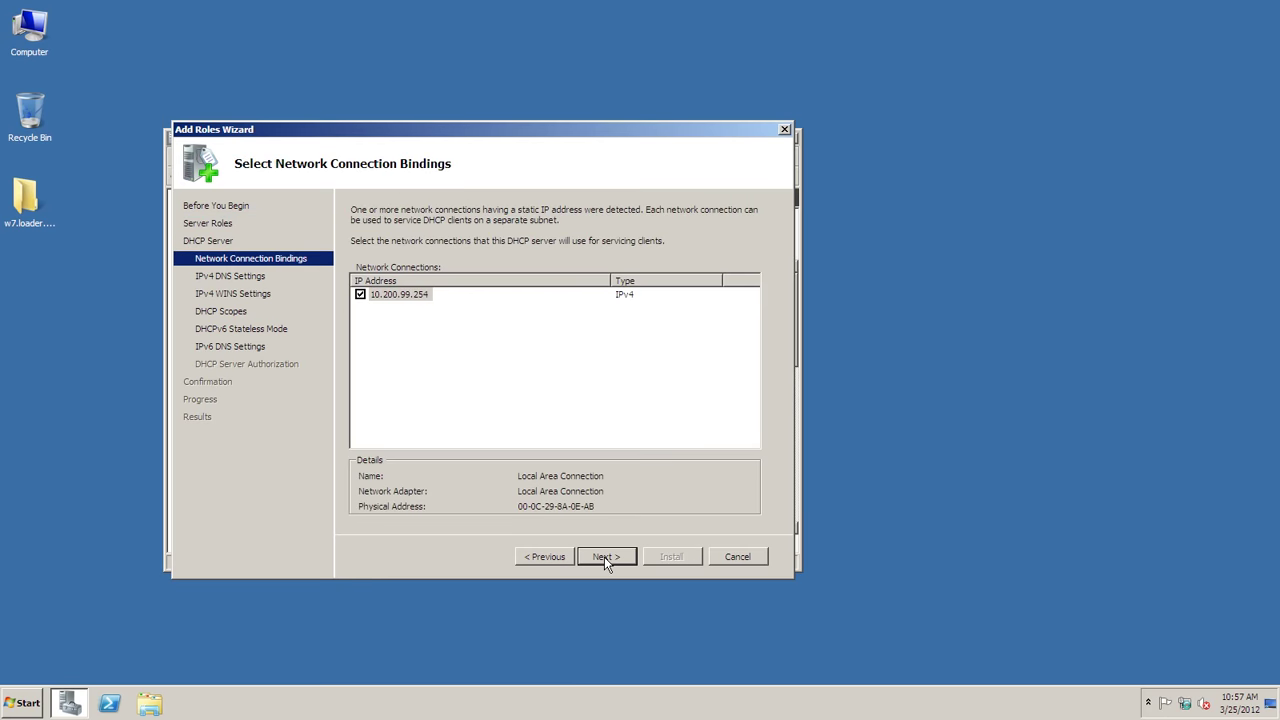
Step: Bind 10.200.99.254, accept the Deepbd.com DNS settings, and keep WINS not required
{"action": "left_click", "coordinate": [432, 295]}
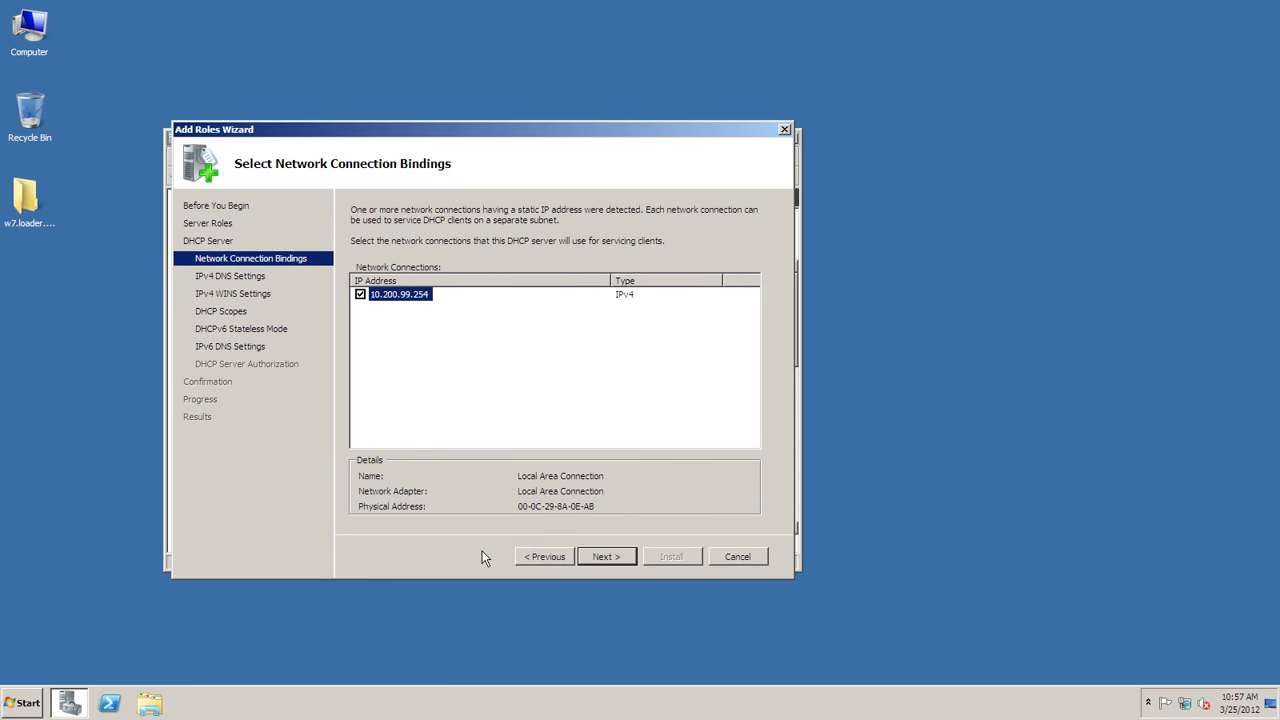
{"action": "left_click", "coordinate": [603, 557]}
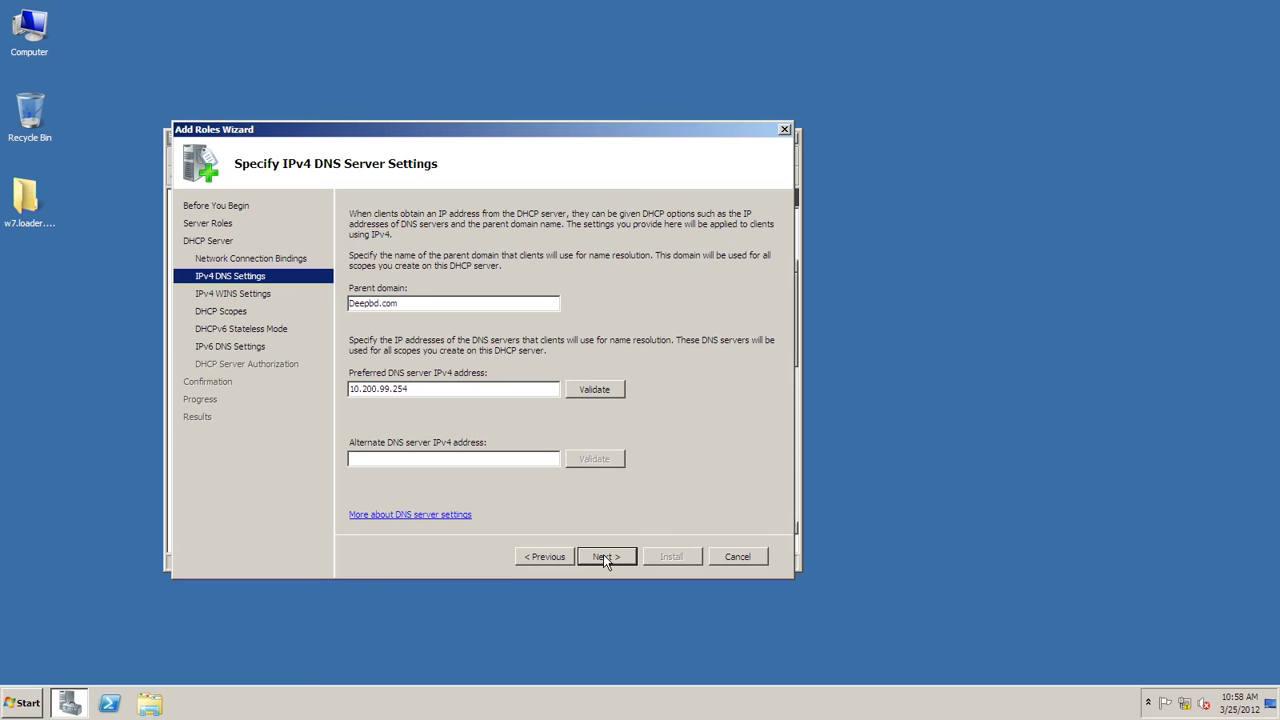
{"action": "left_click", "coordinate": [603, 556]}
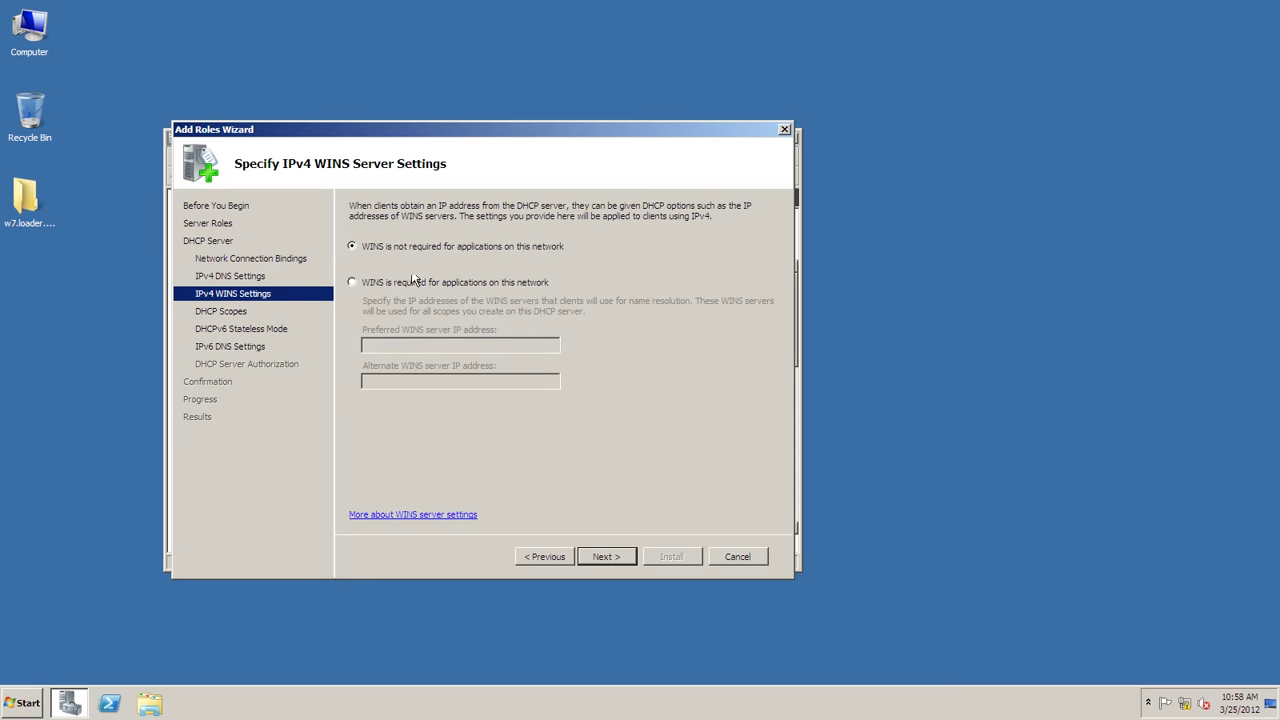
{"action": "left_click", "coordinate": [358, 250]}
{"action": "left_click", "coordinate": [604, 556]}
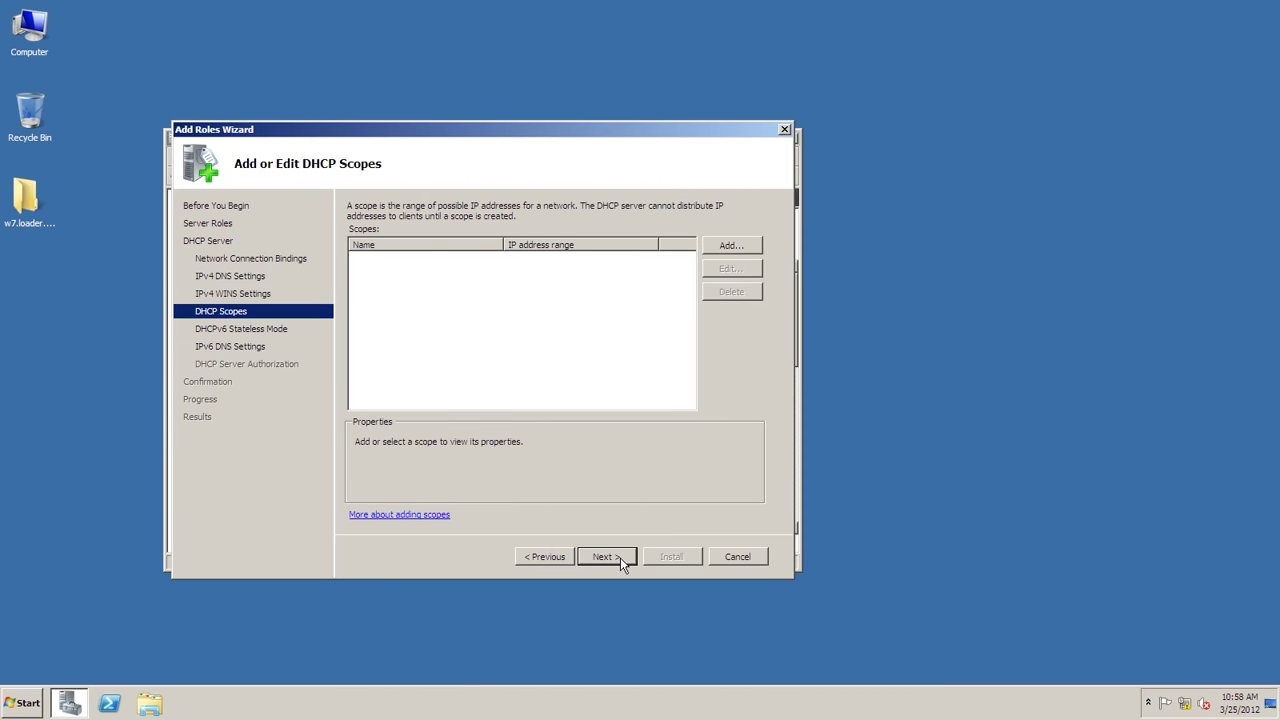
Step: Add a new named scope with range 10.200.99.1 to 10.200.99.100 and wired subnet type
{"action": "left_click", "coordinate": [726, 247]}
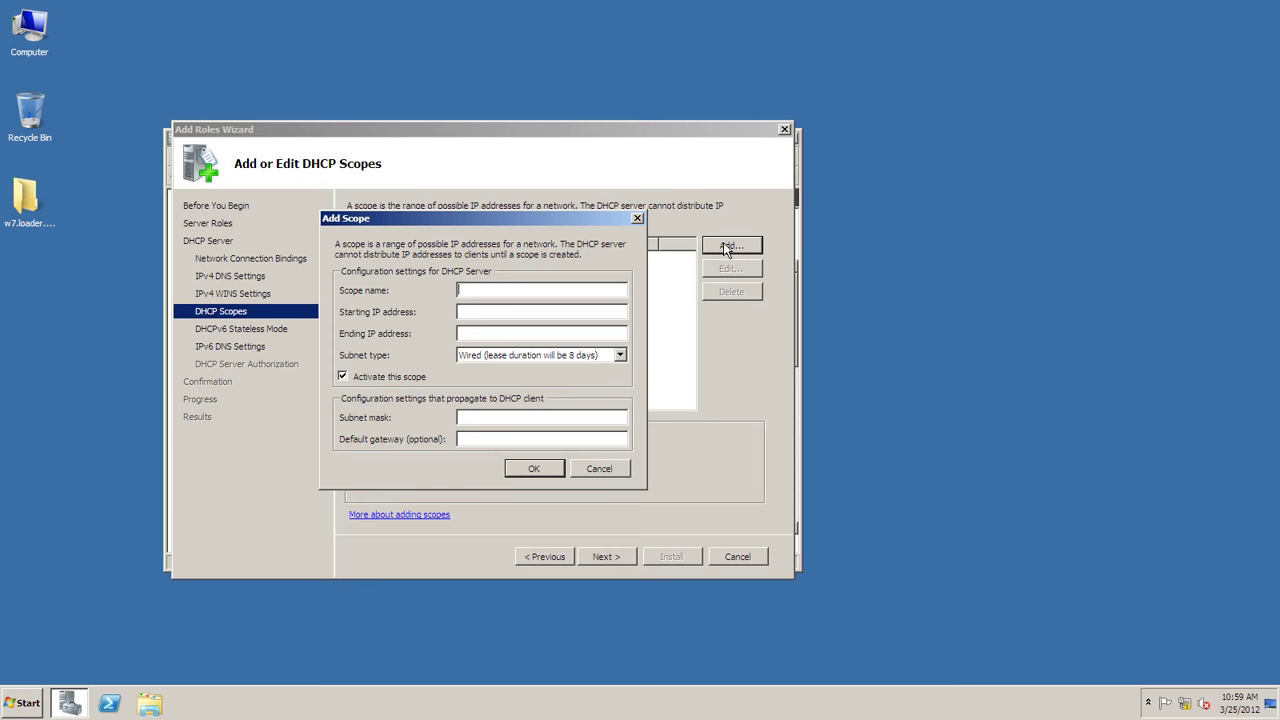
{"action": "type", "text": "rube"}
{"action": "type", "text": "l"}
{"action": "type", "text": "10.200"}
{"action": "type", "text": "."}
{"action": "type", "text": "99"}
{"action": "type", "text": ".1"}
{"action": "left_click", "coordinate": [470, 336]}
{"action": "type", "text": "10.200"}
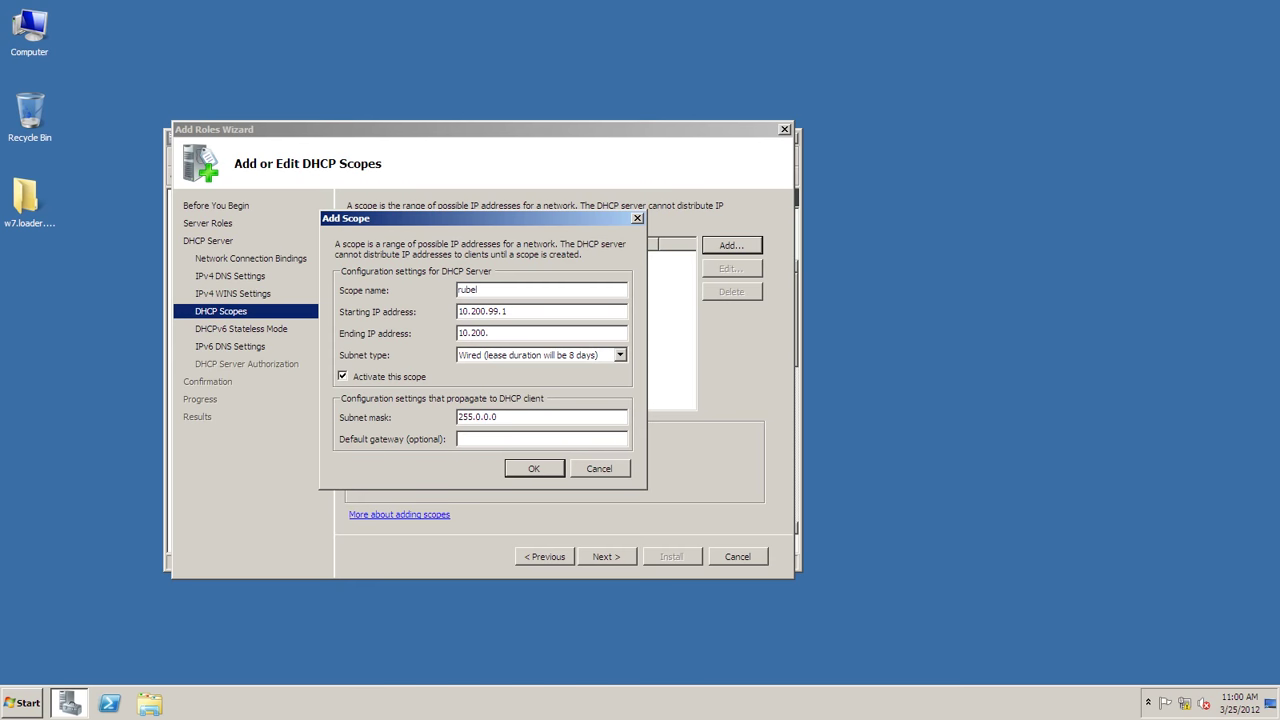
{"action": "type", "text": ".99.100"}
{"action": "left_click", "coordinate": [617, 358]}
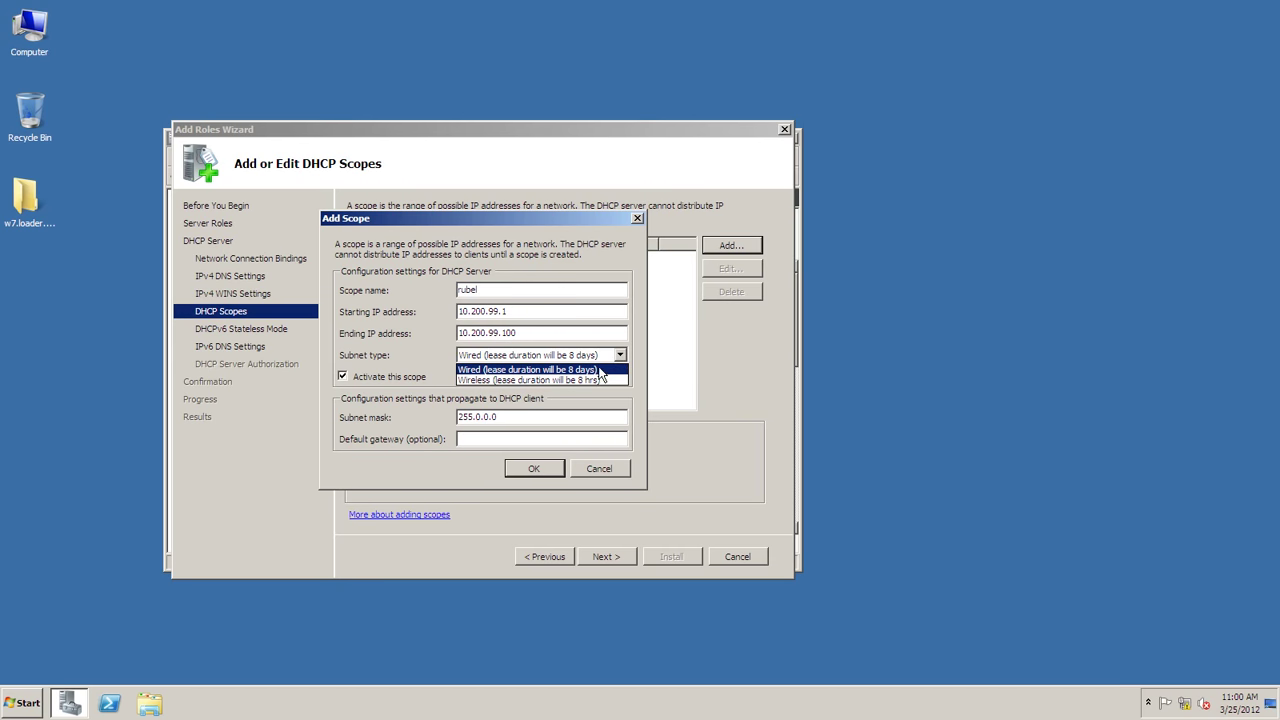
{"action": "left_click", "coordinate": [598, 369]}
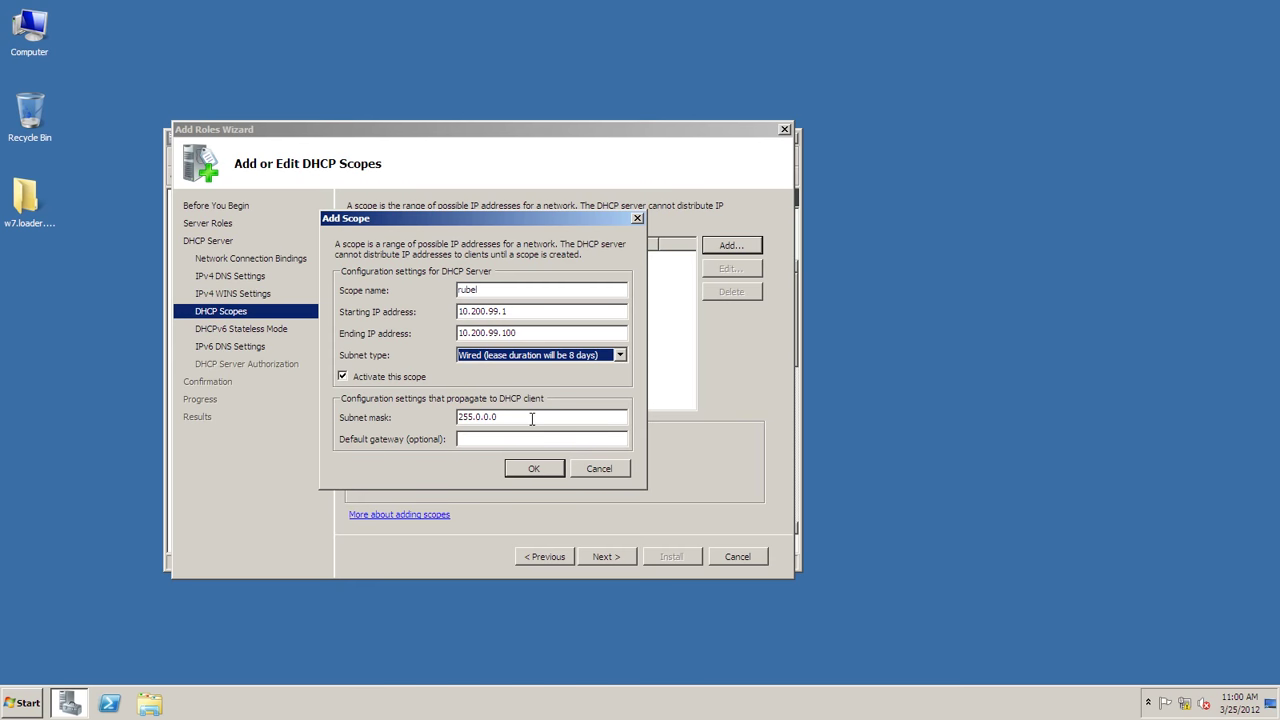
Step: Set subnet mask 255.255.255.0, leave the default gateway blank, and save the scope
{"action": "left_click", "coordinate": [532, 418]}
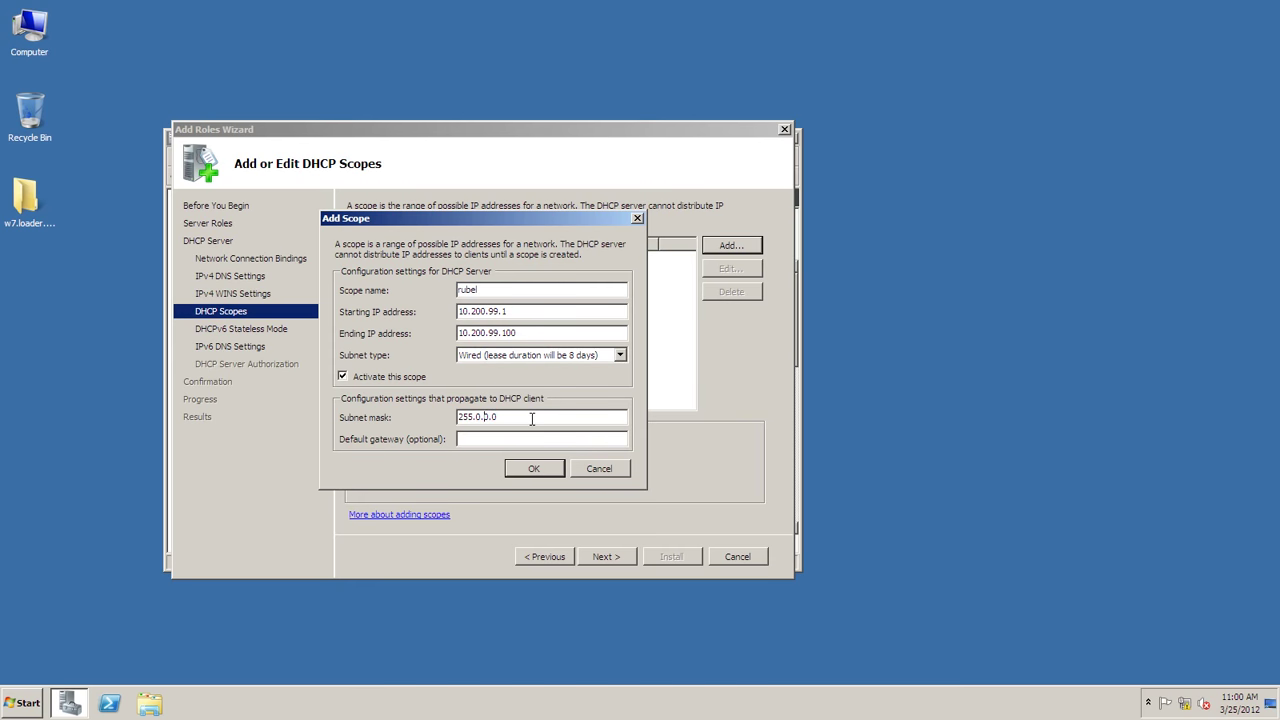
{"action": "key", "text": "BackSpace"}
{"action": "key", "text": "BackSpace"}
{"action": "type", "text": "255."}
{"action": "key", "text": "BackSpace"}
{"action": "key", "text": "BackSpace"}
{"action": "type", "text": "255"}
{"action": "type", "text": "10.0."}
{"action": "key", "text": "BackSpace"}
{"action": "key", "text": "BackSpace"}
{"action": "type", "text": "200.99.254"}
{"action": "key", "text": "BackSpace"}
{"action": "key", "text": "BackSpace"}
{"action": "key", "text": "BackSpace"}
{"action": "key", "text": "BackSpace"}
{"action": "key", "text": "BackSpace"}
{"action": "key", "text": "BackSpace"}
{"action": "key", "text": "BackSpace"}
{"action": "key", "text": "BackSpace"}
{"action": "key", "text": "BackSpace"}
{"action": "key", "text": "BackSpace"}
{"action": "key", "text": "BackSpace"}
{"action": "key", "text": "BackSpace"}
{"action": "left_click", "coordinate": [535, 471]}
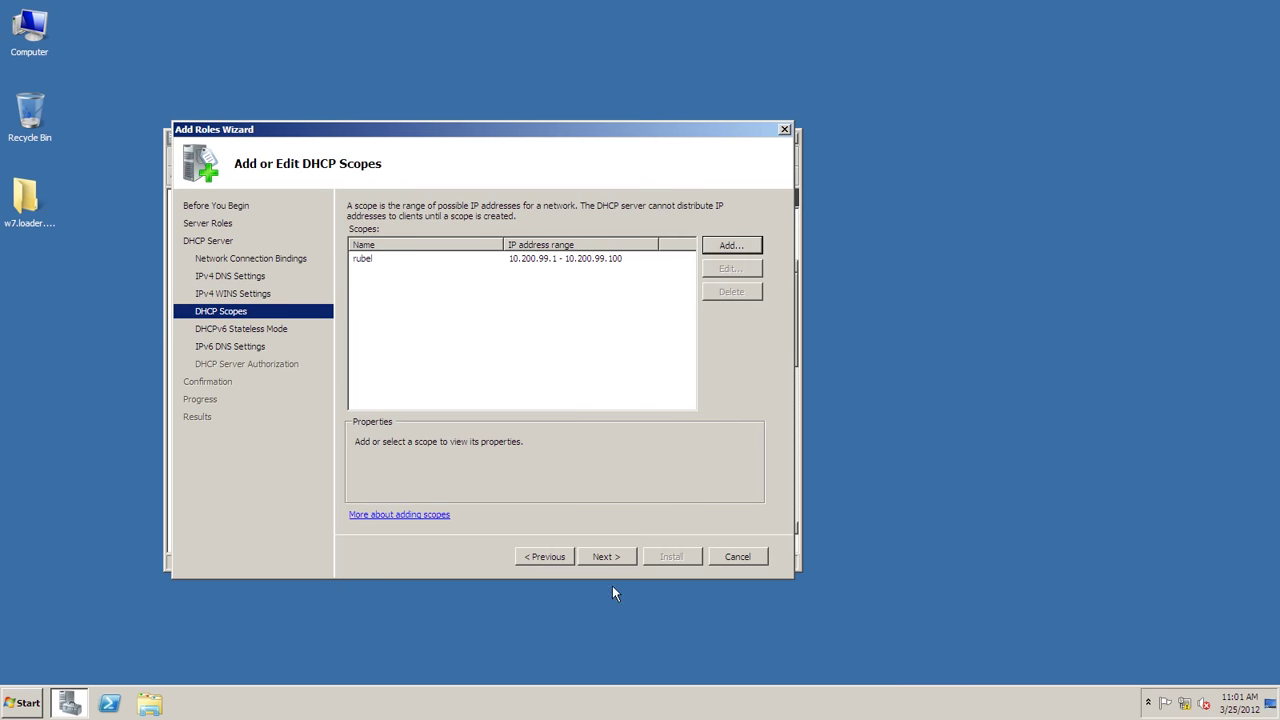
Step: Select 'Disable DHCPv6 stateless mode for this server' and continue to Authorize DHCP Server
{"action": "left_click", "coordinate": [591, 555]}
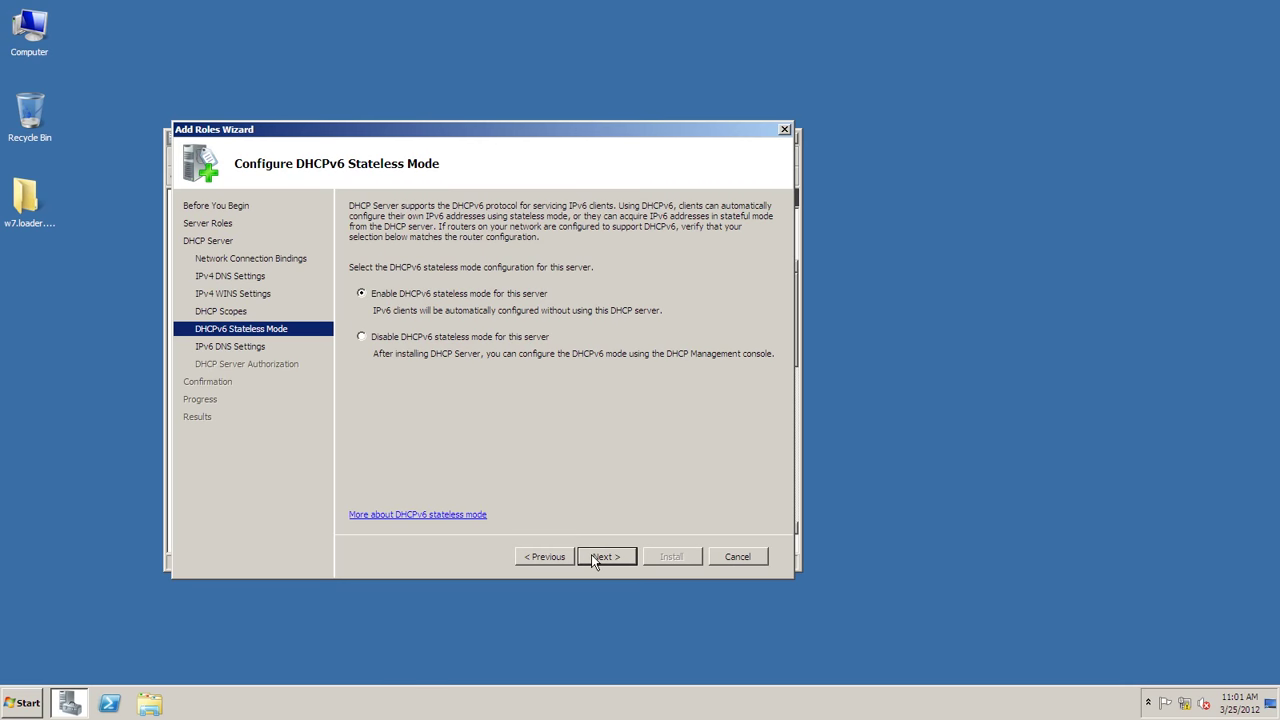
{"action": "left_click", "coordinate": [604, 556]}
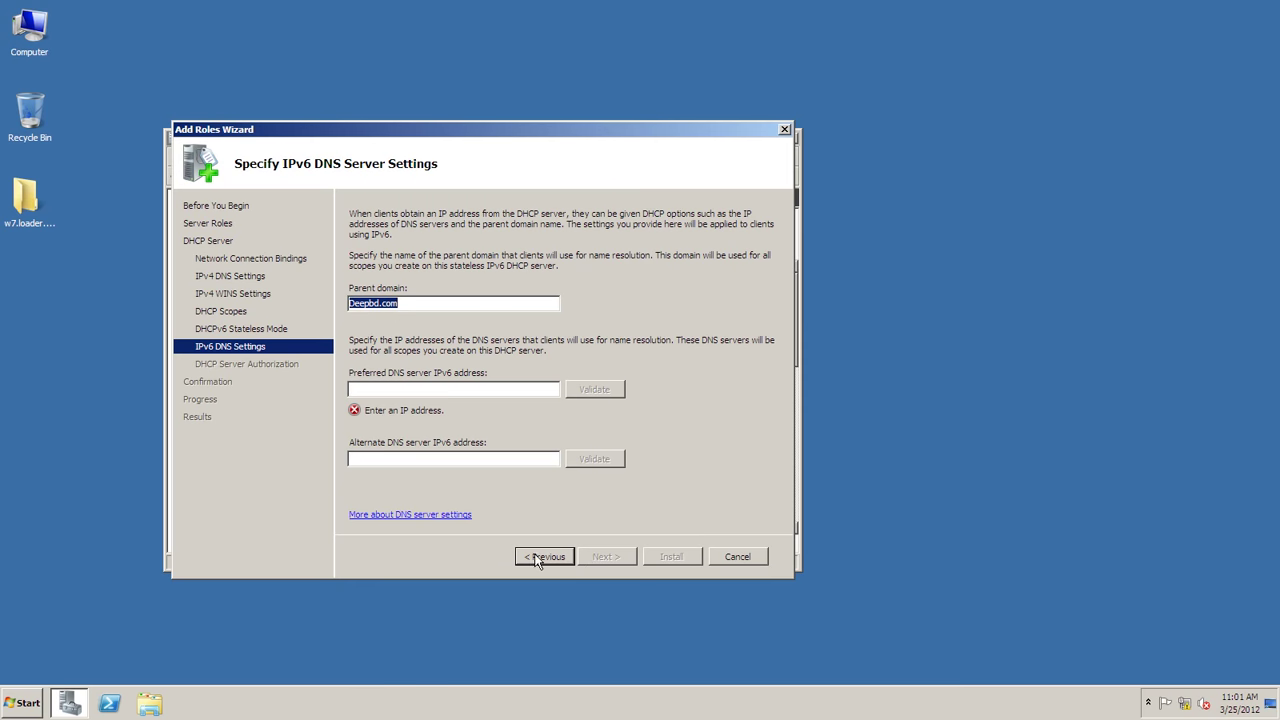
{"action": "left_click", "coordinate": [473, 390]}
{"action": "left_click", "coordinate": [557, 558]}
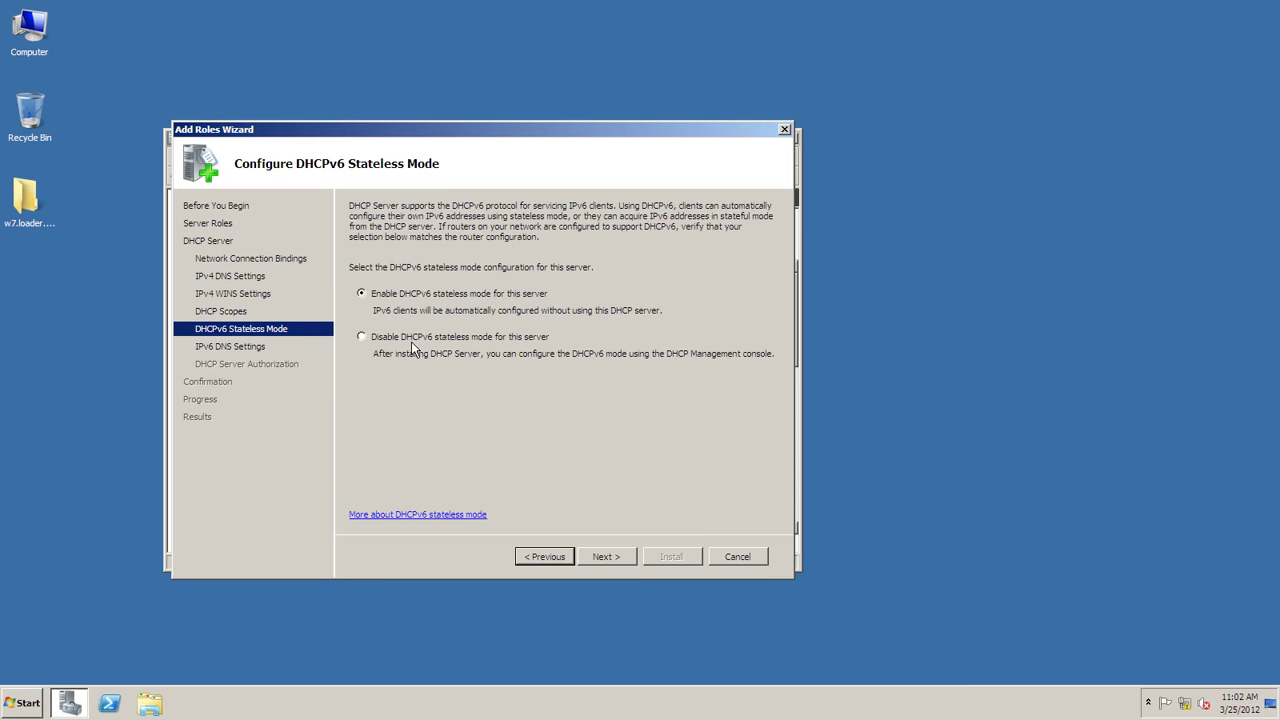
{"action": "left_click", "coordinate": [411, 339]}
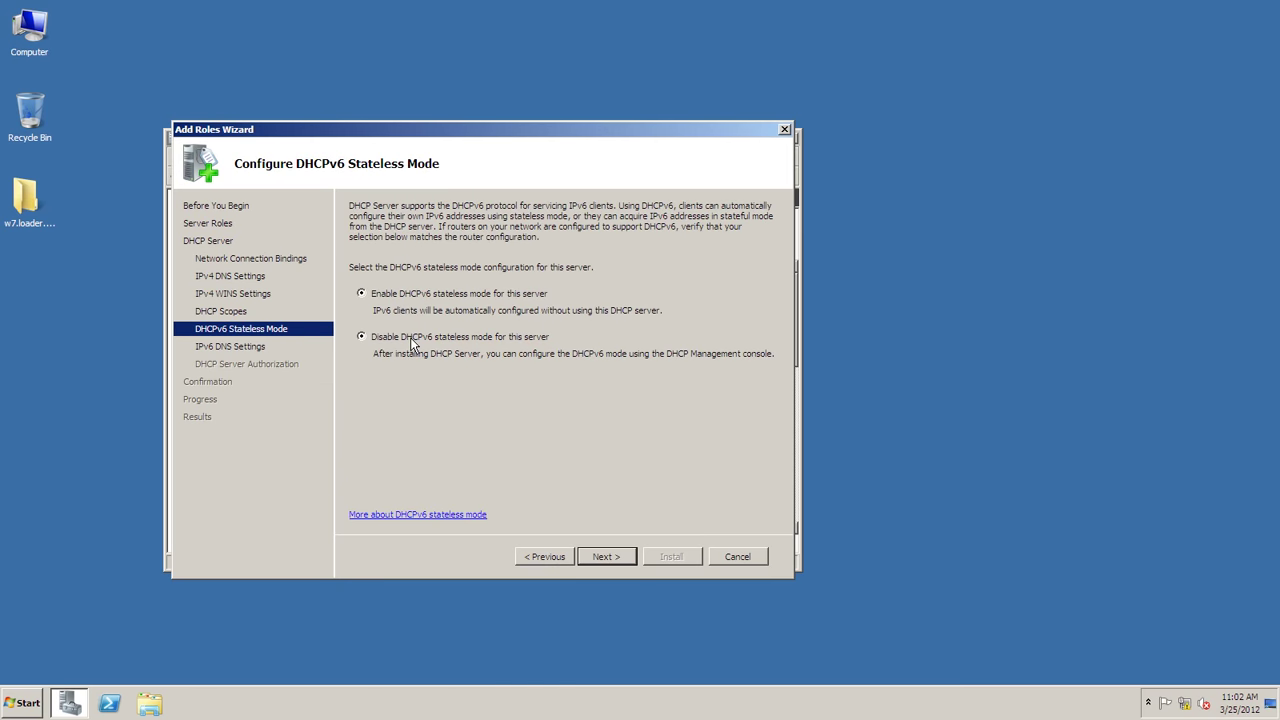
{"action": "left_click", "coordinate": [606, 556]}
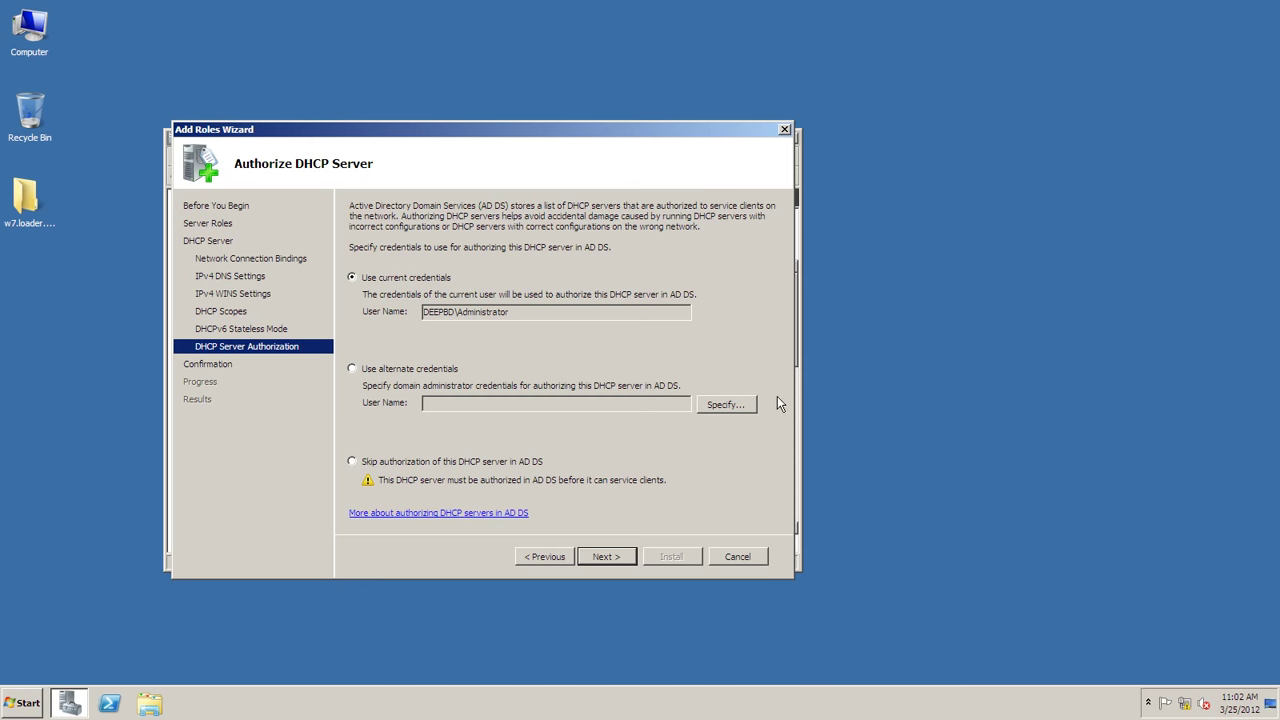
Step: Cancel the alternate-credentials prompt, keep 'Use current credentials', and reach Confirm Installation Selections
{"action": "left_click", "coordinate": [742, 407]}
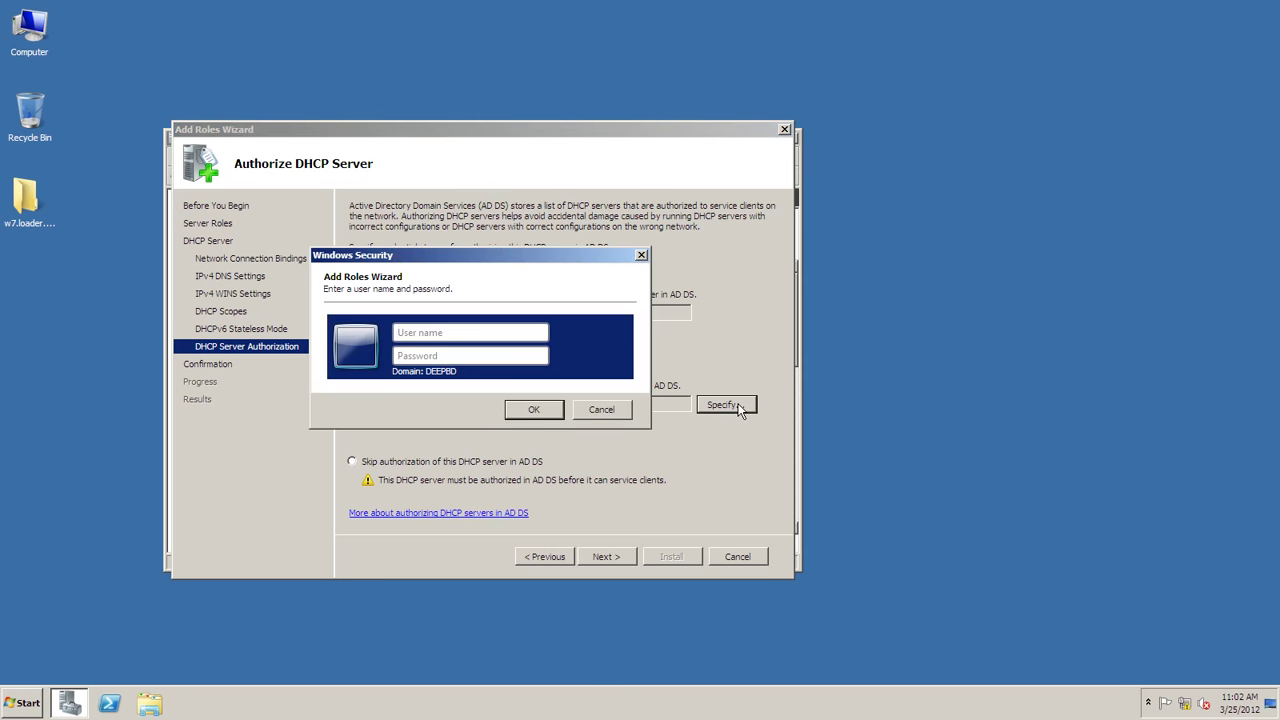
{"action": "left_click", "coordinate": [598, 409]}
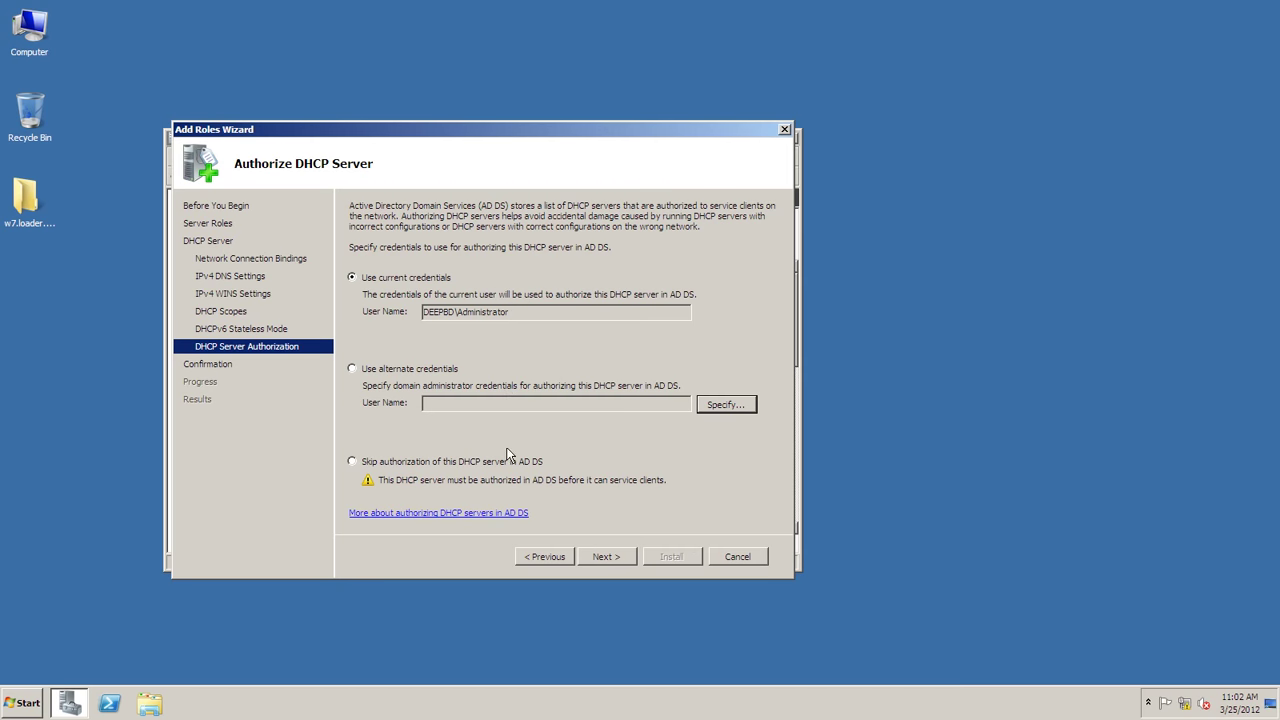
{"action": "left_click", "coordinate": [611, 560]}
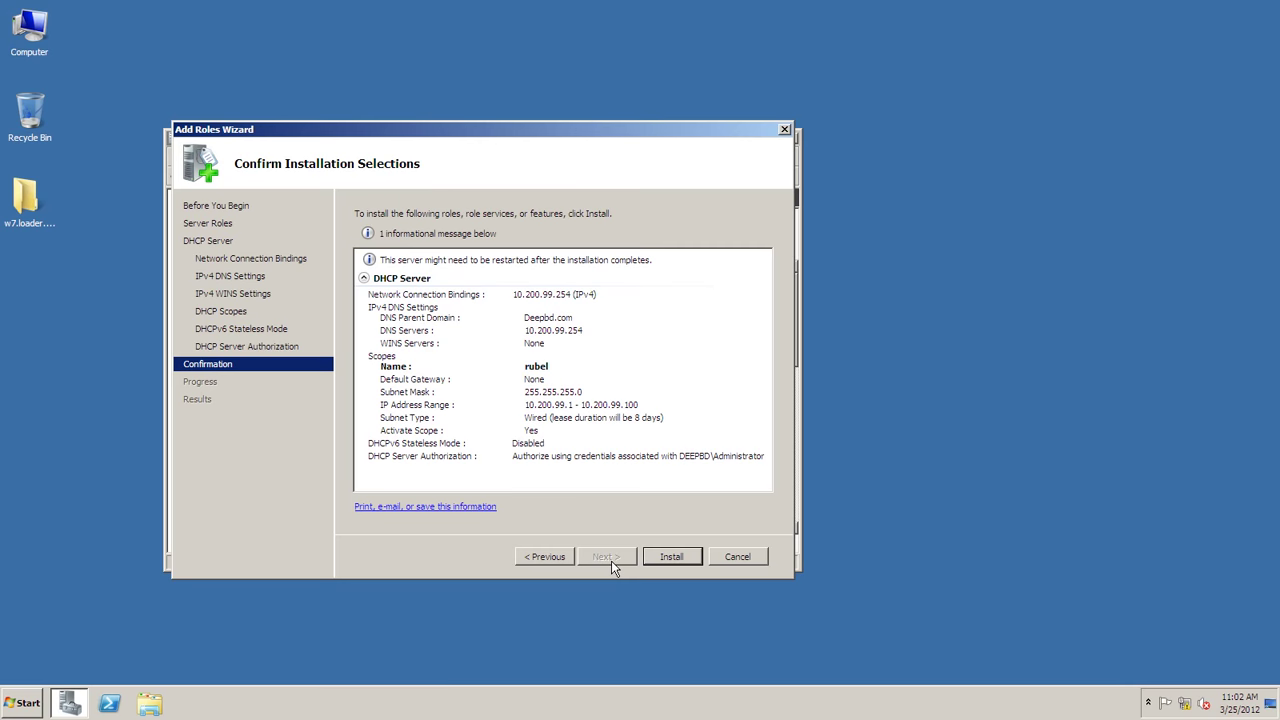
Step: Install the DHCP Server role, then close the completed wizard and Server Manager
{"action": "left_click", "coordinate": [668, 557]}
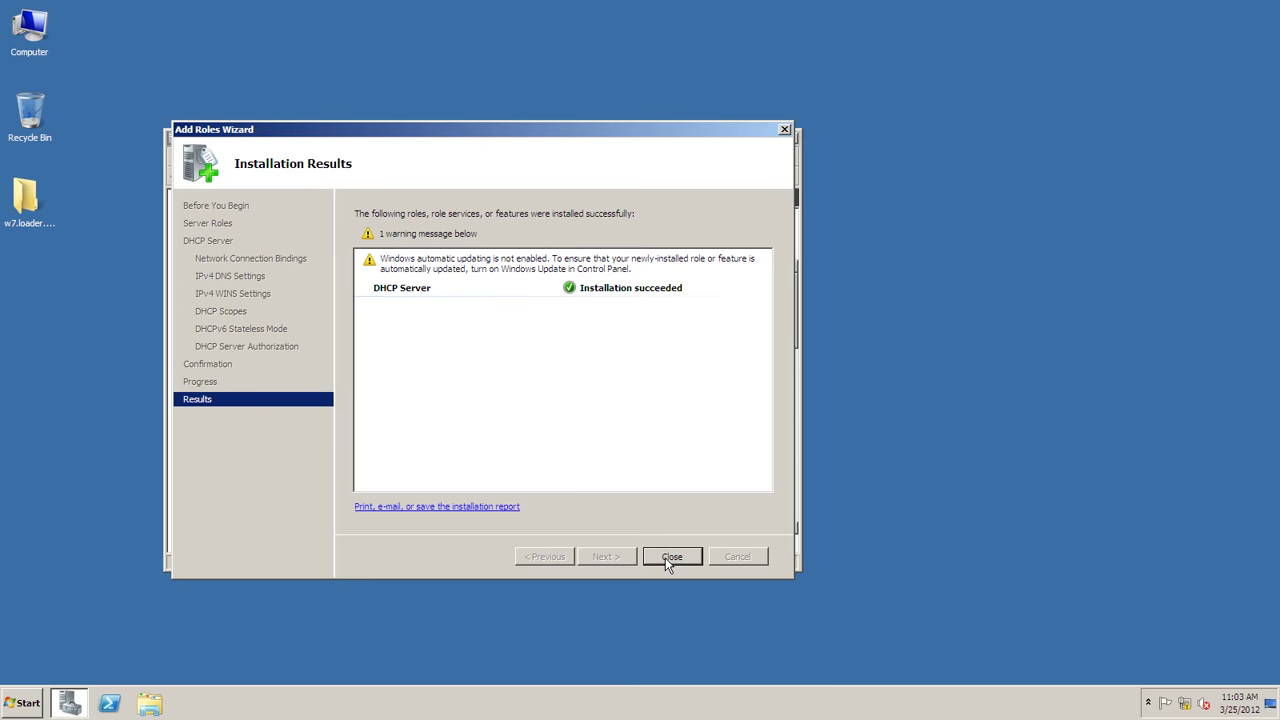
{"action": "left_click", "coordinate": [670, 558]}
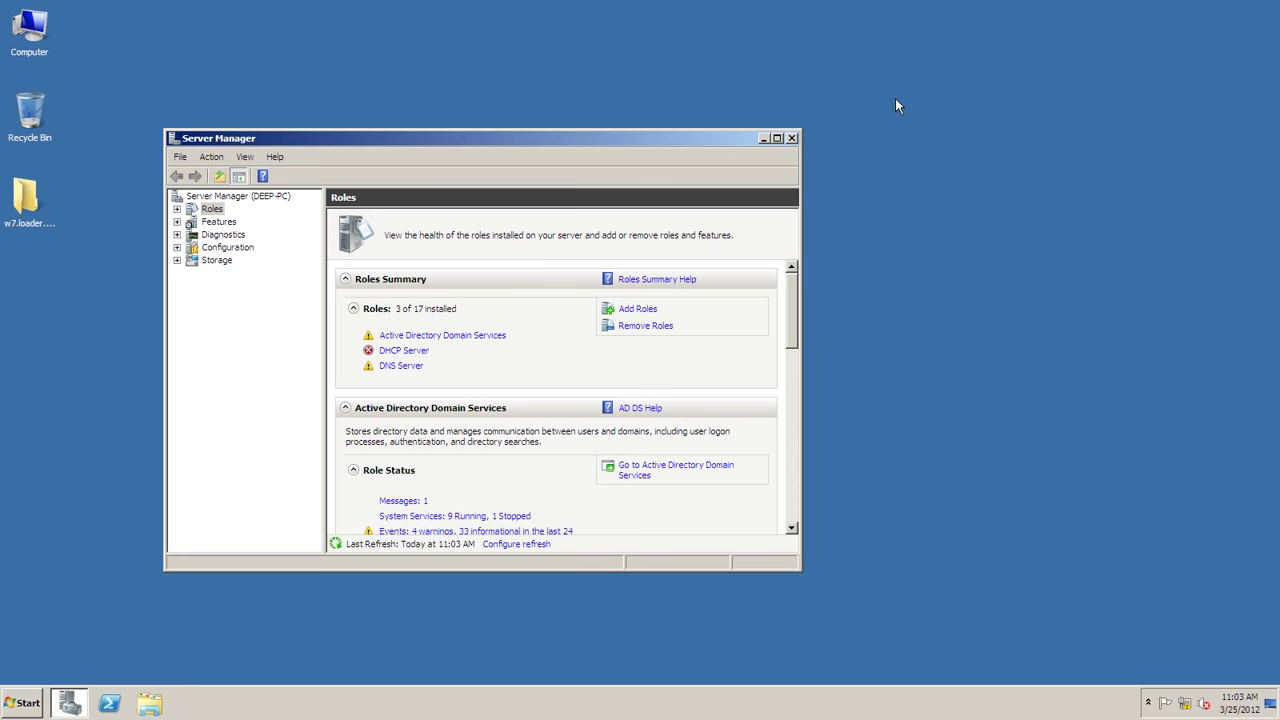
{"action": "left_click", "coordinate": [790, 139]}
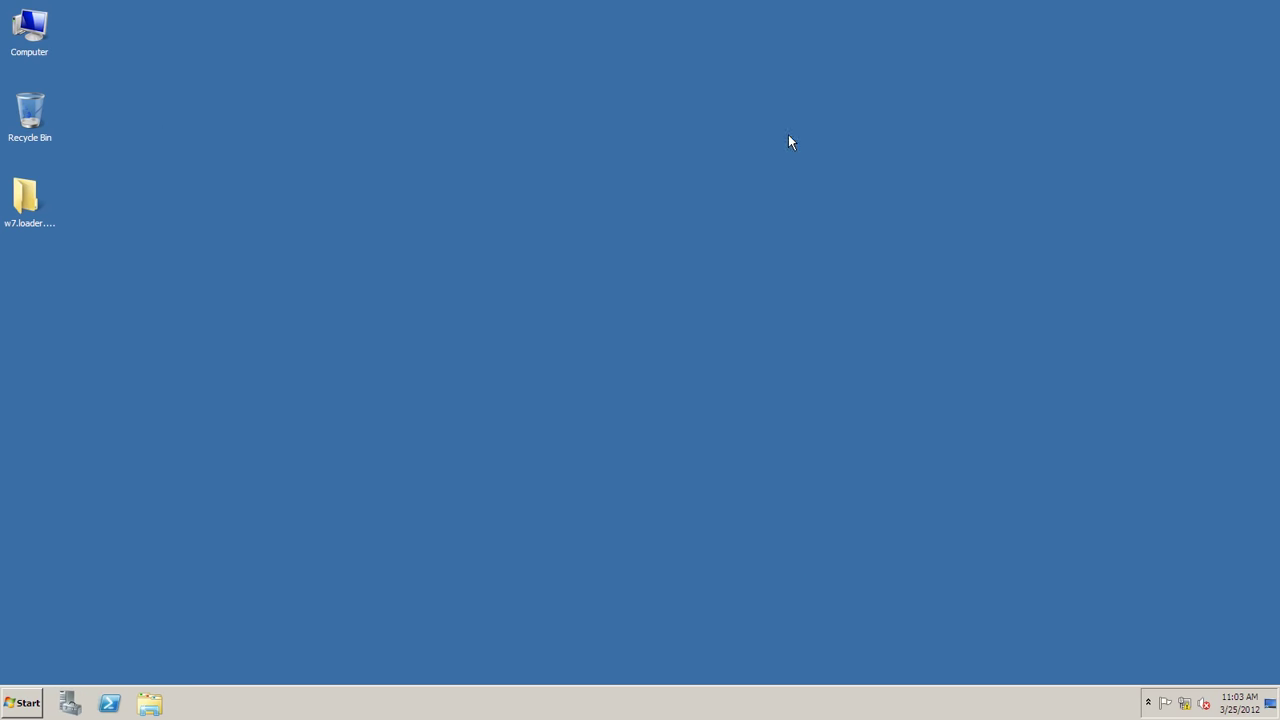
Step: Launch the DHCP console from Administrative Tools and maximize its window
{"action": "left_click", "coordinate": [20, 704]}
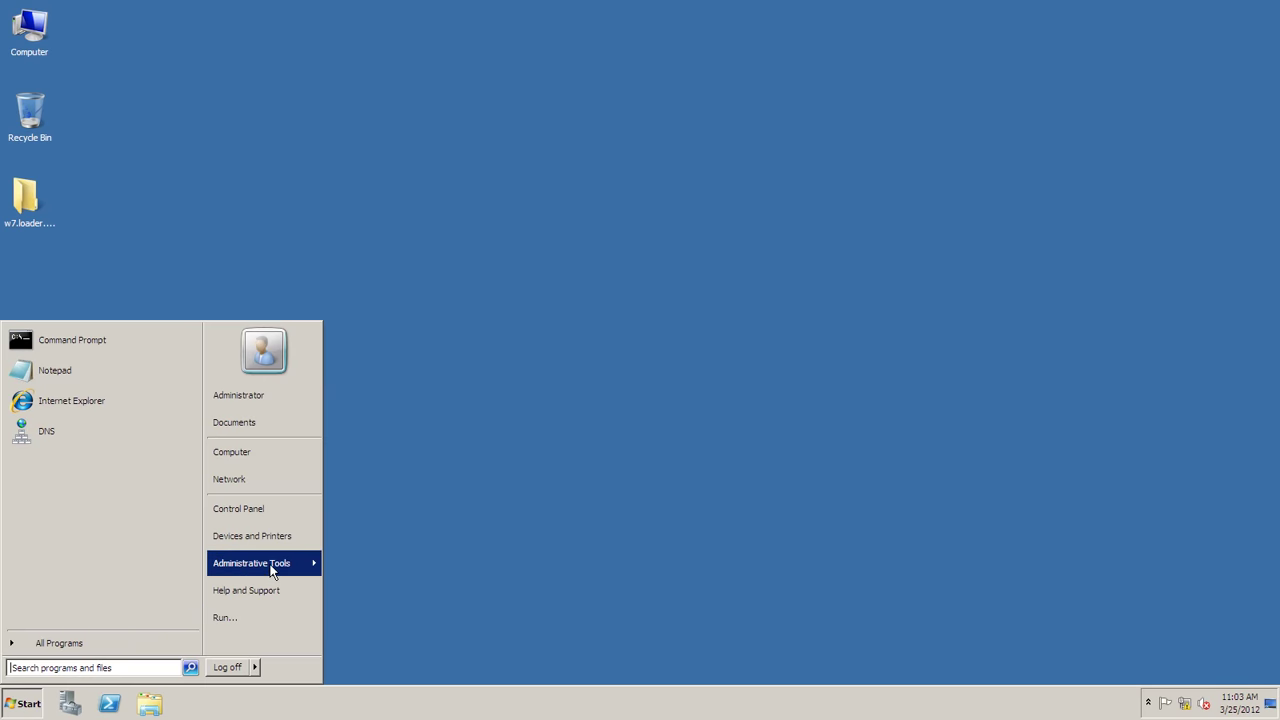
{"action": "mouse_move", "coordinate": [274, 566]}
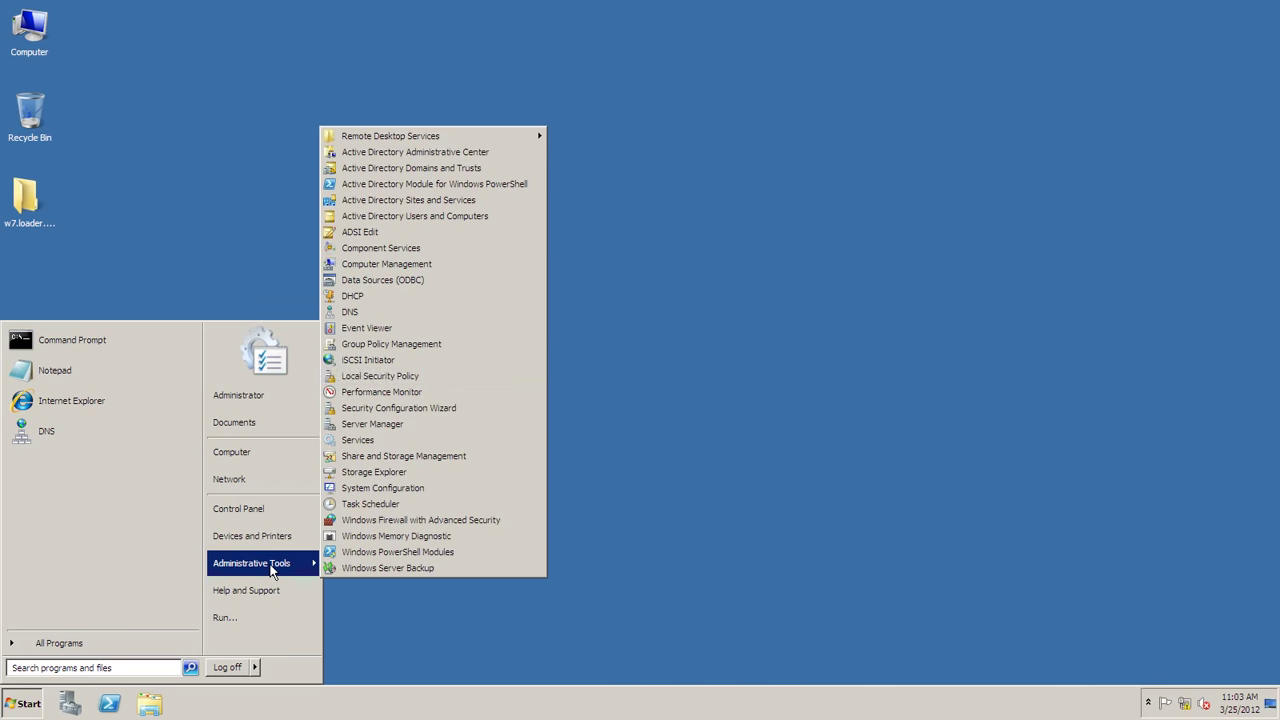
{"action": "left_click", "coordinate": [386, 293]}
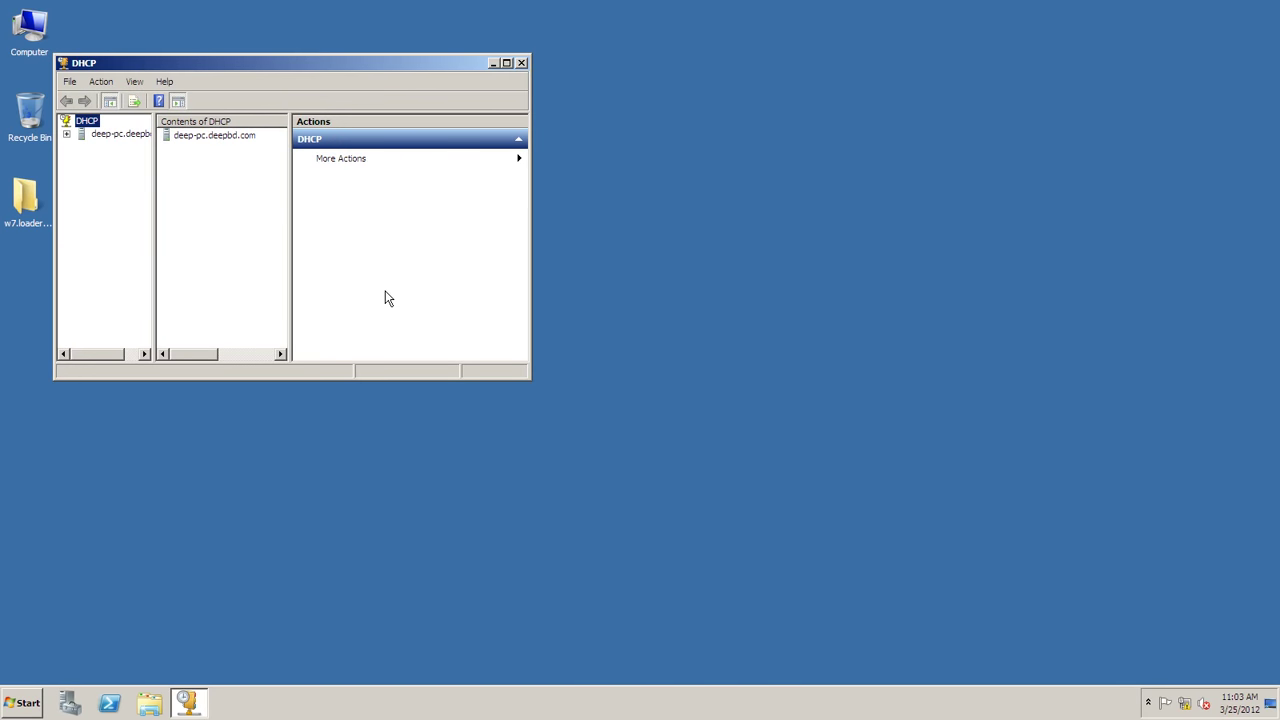
{"action": "left_click", "coordinate": [506, 64]}
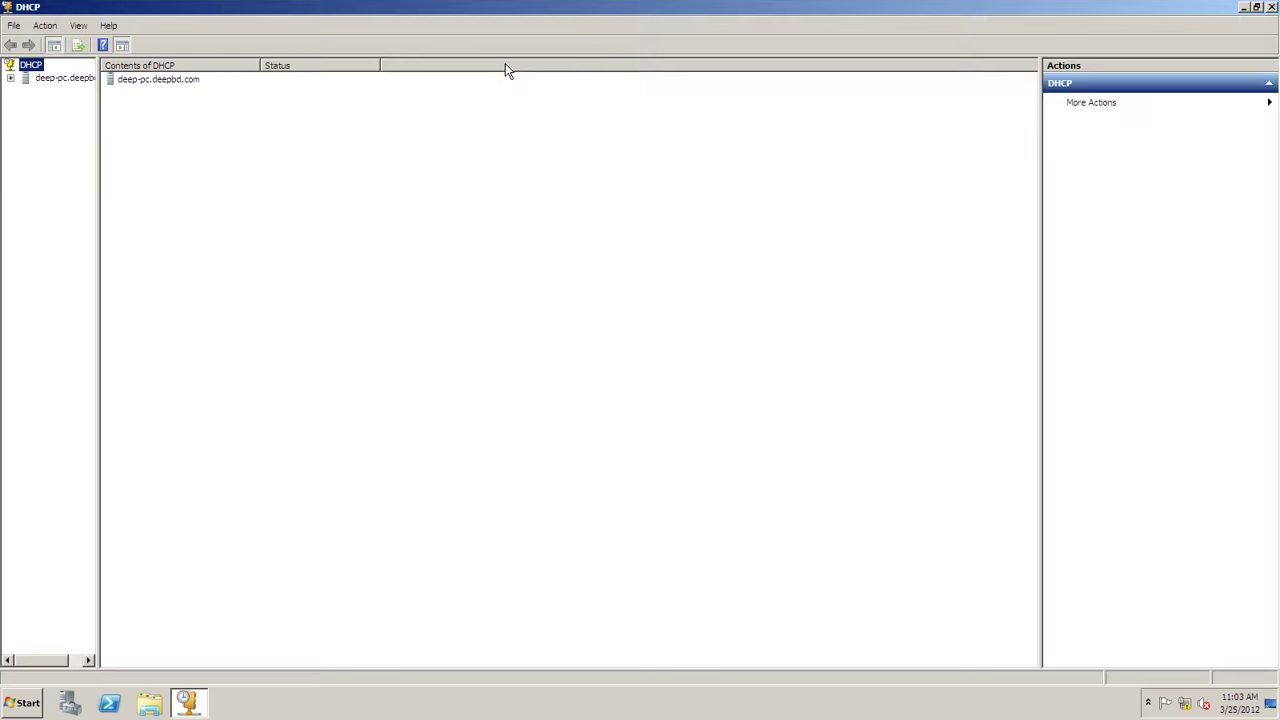
Step: Expand deep-pc.deepbd.com > IPv4 > scope 10.200.99.0, reviewing pool and leases, then select Reservations
{"action": "left_click", "coordinate": [10, 79]}
{"action": "left_click", "coordinate": [26, 91]}
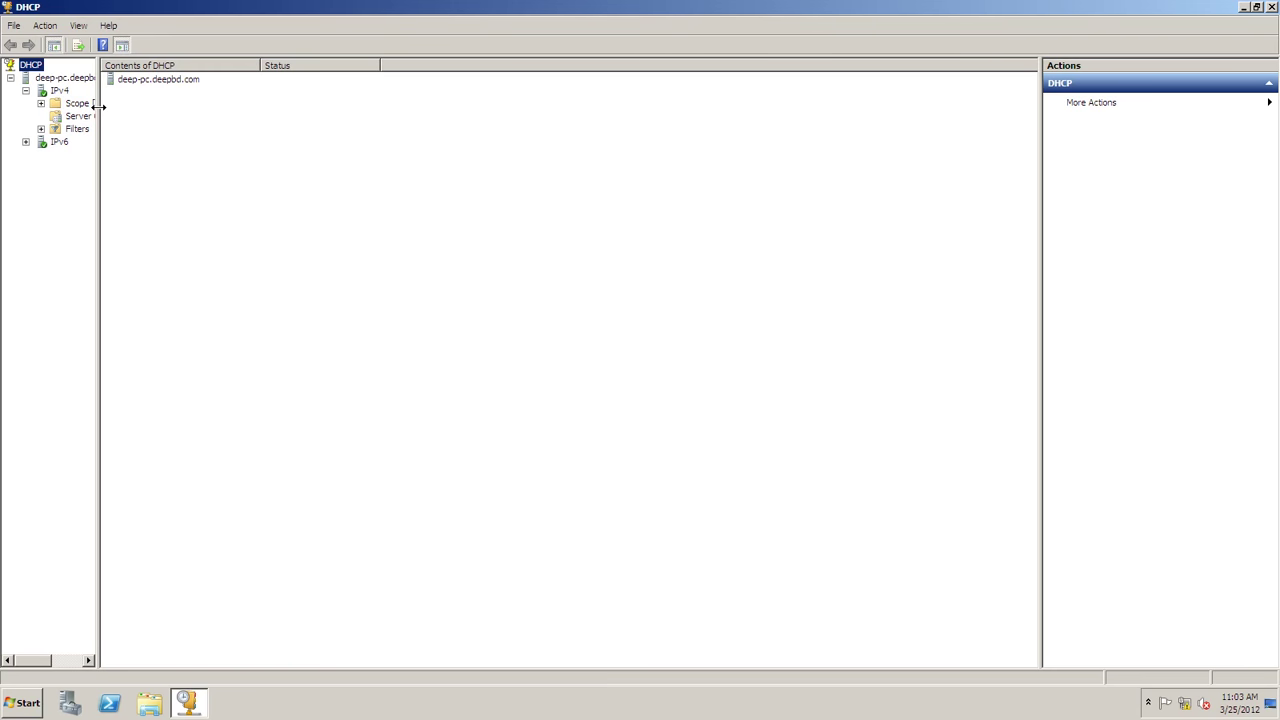
{"action": "left_click_drag", "start_coordinate": [98, 106], "coordinate": [196, 120]}
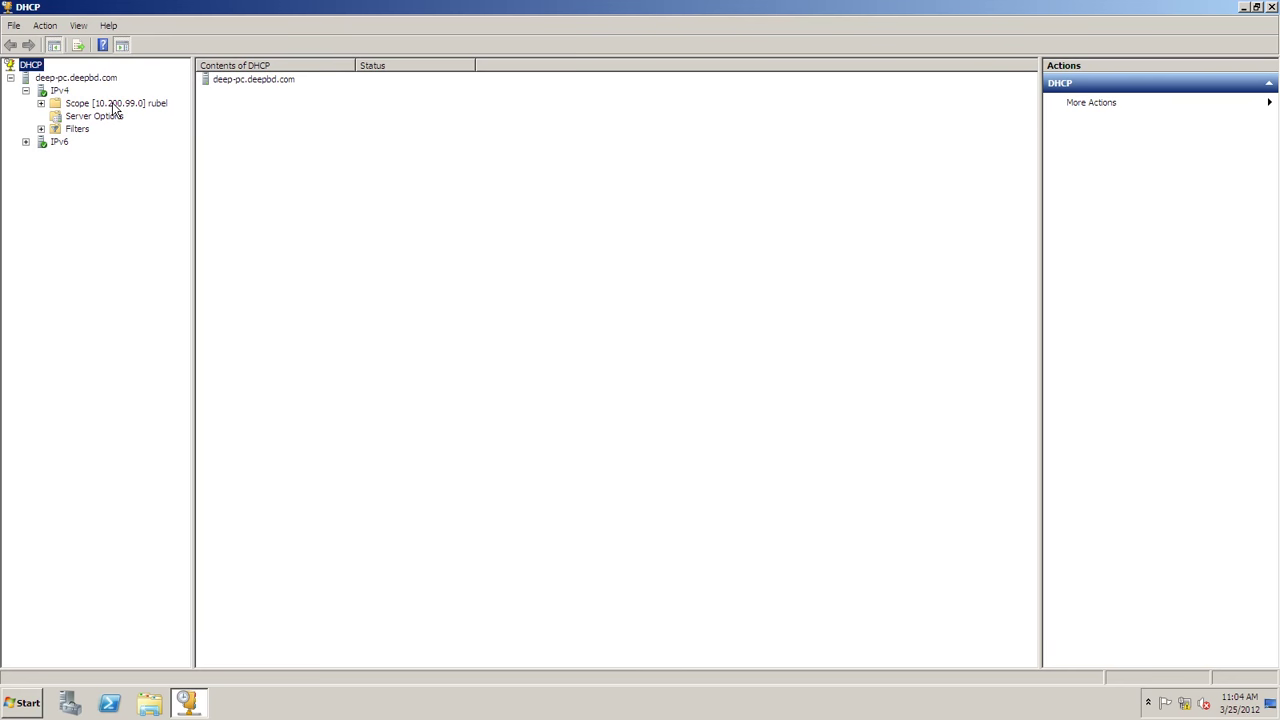
{"action": "double_click", "coordinate": [115, 104]}
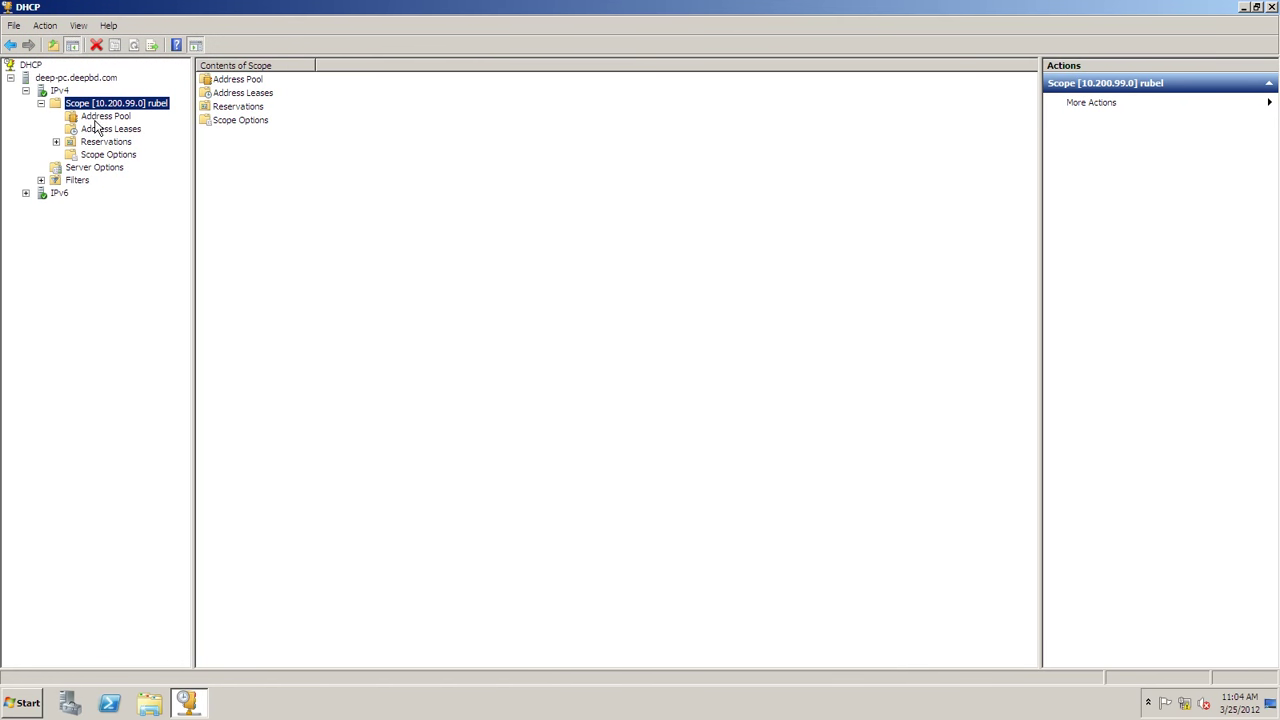
{"action": "left_click", "coordinate": [99, 121]}
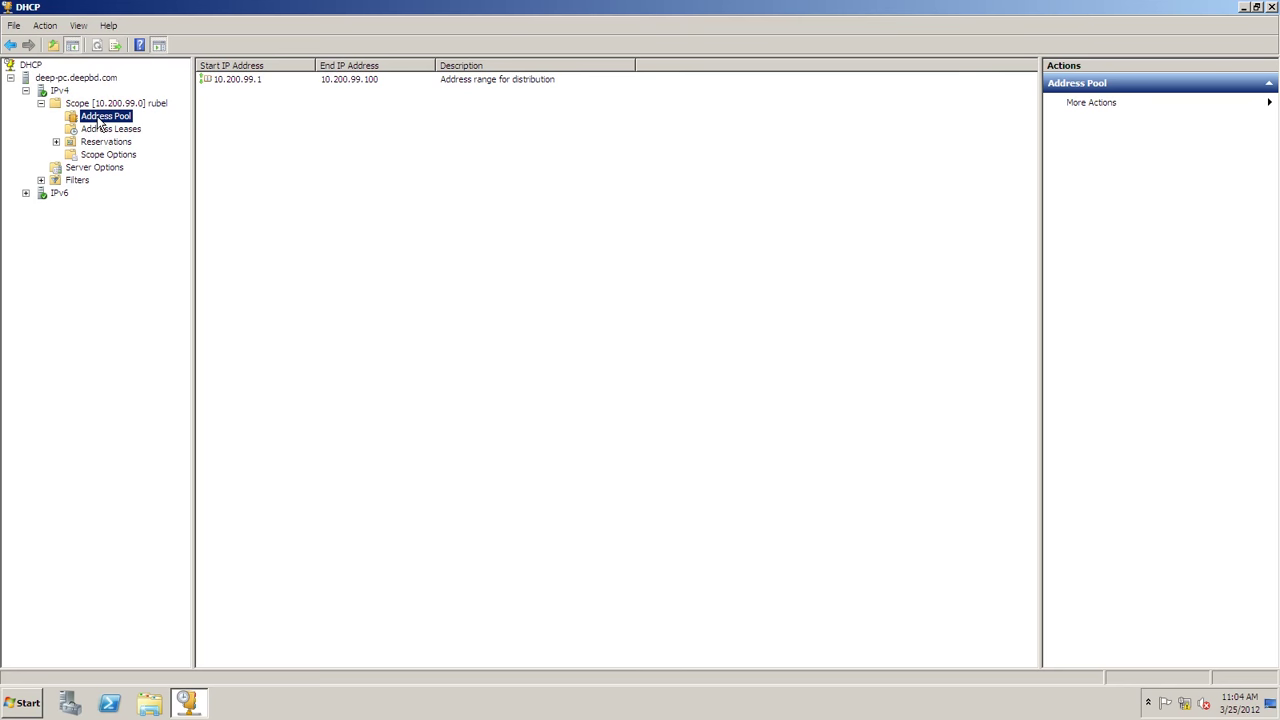
{"action": "left_click", "coordinate": [104, 132]}
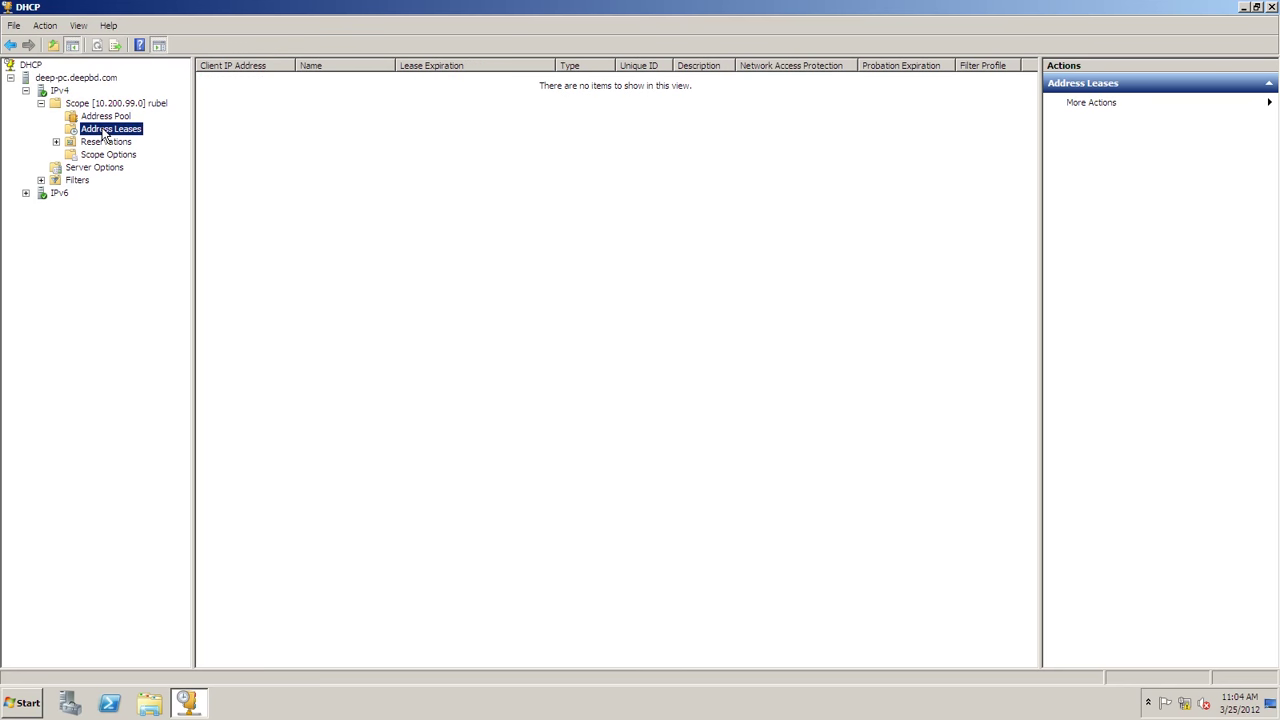
{"action": "right_click", "coordinate": [104, 133]}
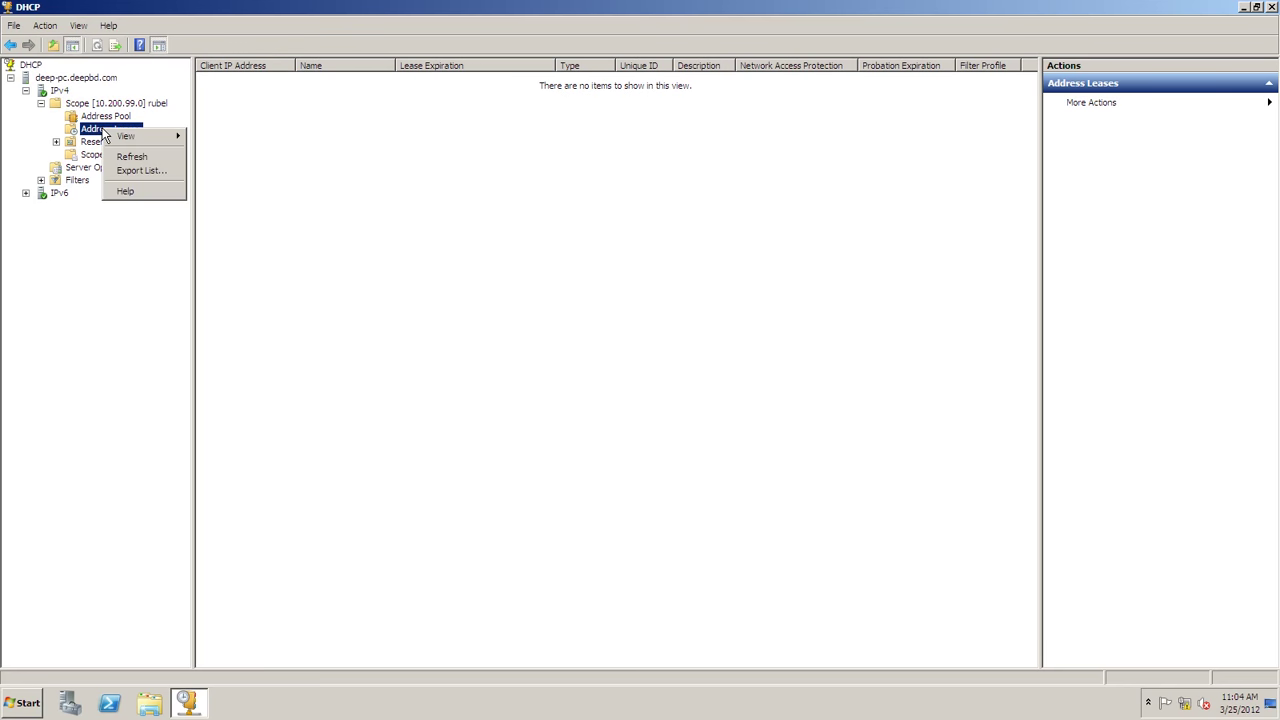
{"action": "left_click", "coordinate": [88, 145]}
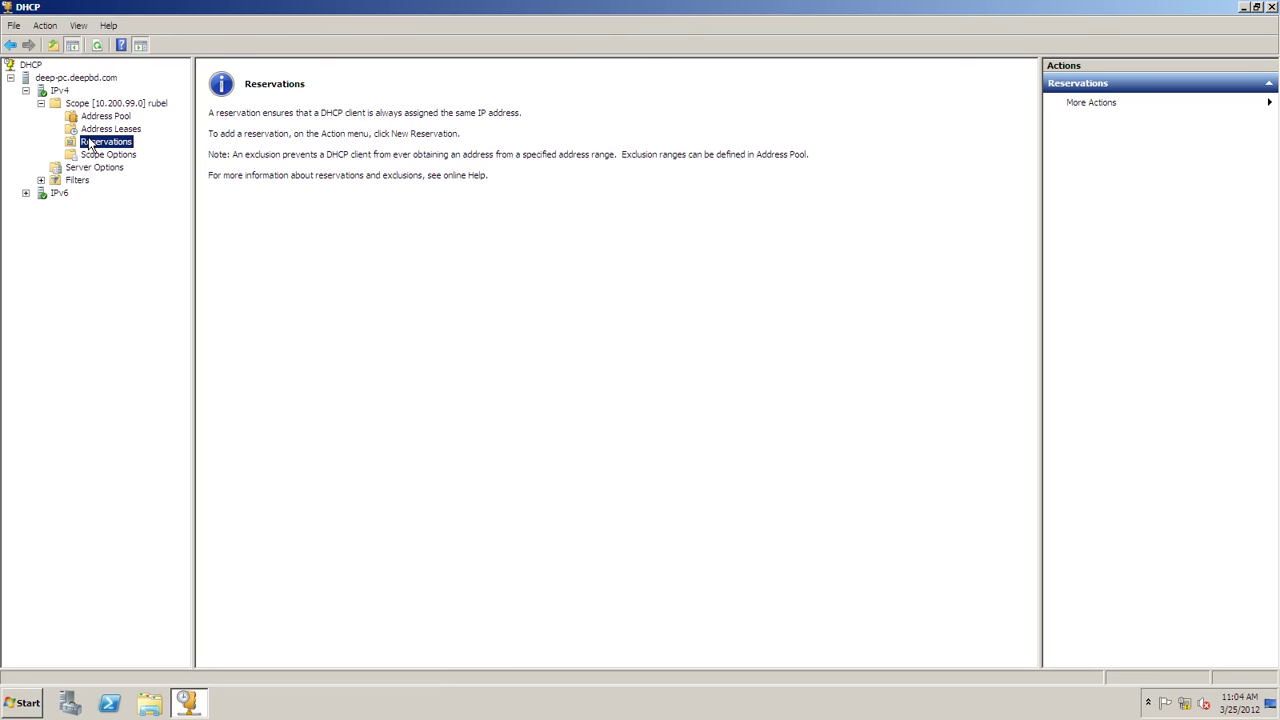
Step: Create a New Reservation named Client1 at 10.200.99.80, leaving the MAC address field next
{"action": "right_click", "coordinate": [89, 145]}
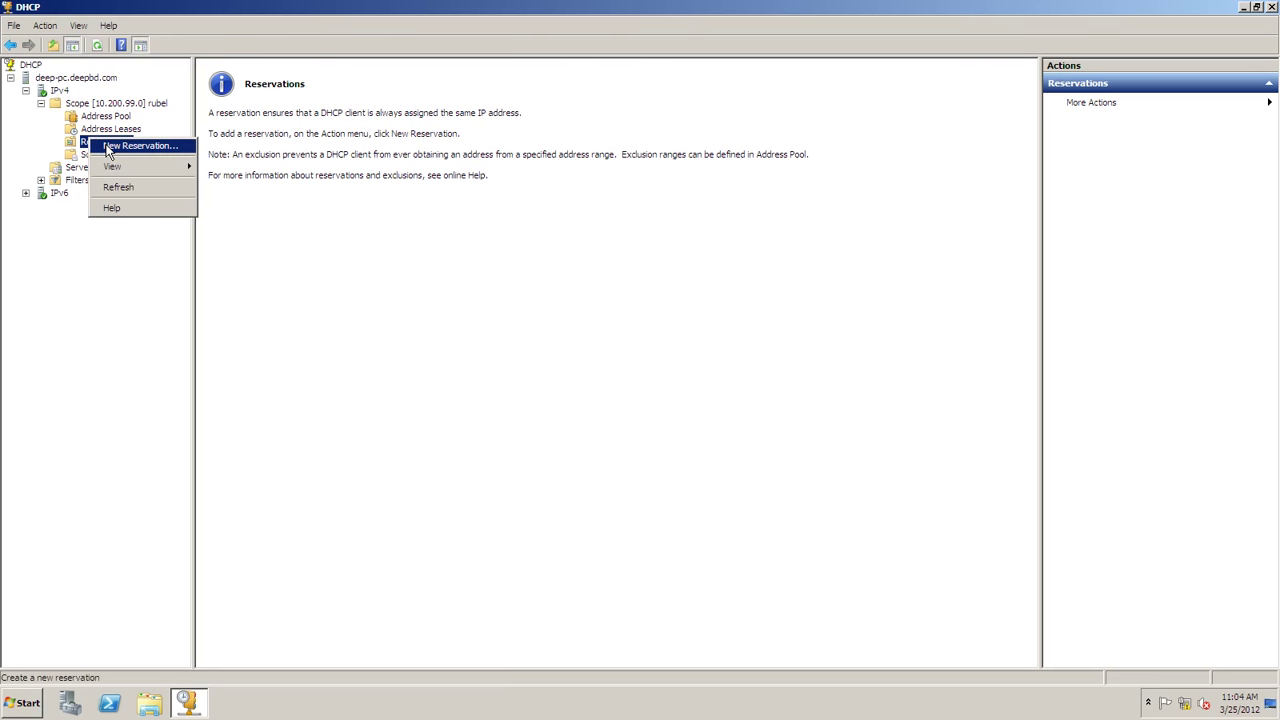
{"action": "left_click", "coordinate": [106, 148]}
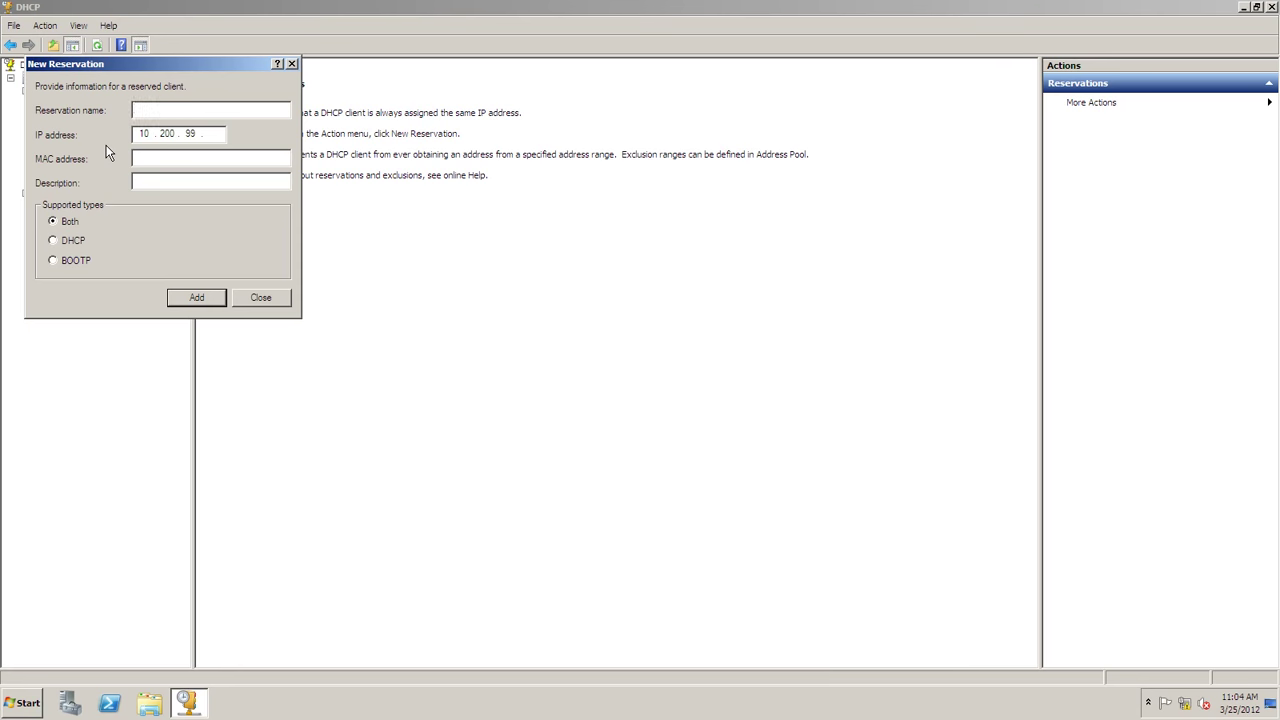
{"action": "type", "text": "10"}
{"action": "key", "text": "BackSpace"}
{"action": "key", "text": "BackSpace"}
{"action": "key", "text": "BackSpace"}
{"action": "type", "text": "C"}
{"action": "type", "text": "lie"}
{"action": "type", "text": "n"}
{"action": "type", "text": "80"}
{"action": "left_click", "coordinate": [143, 159]}
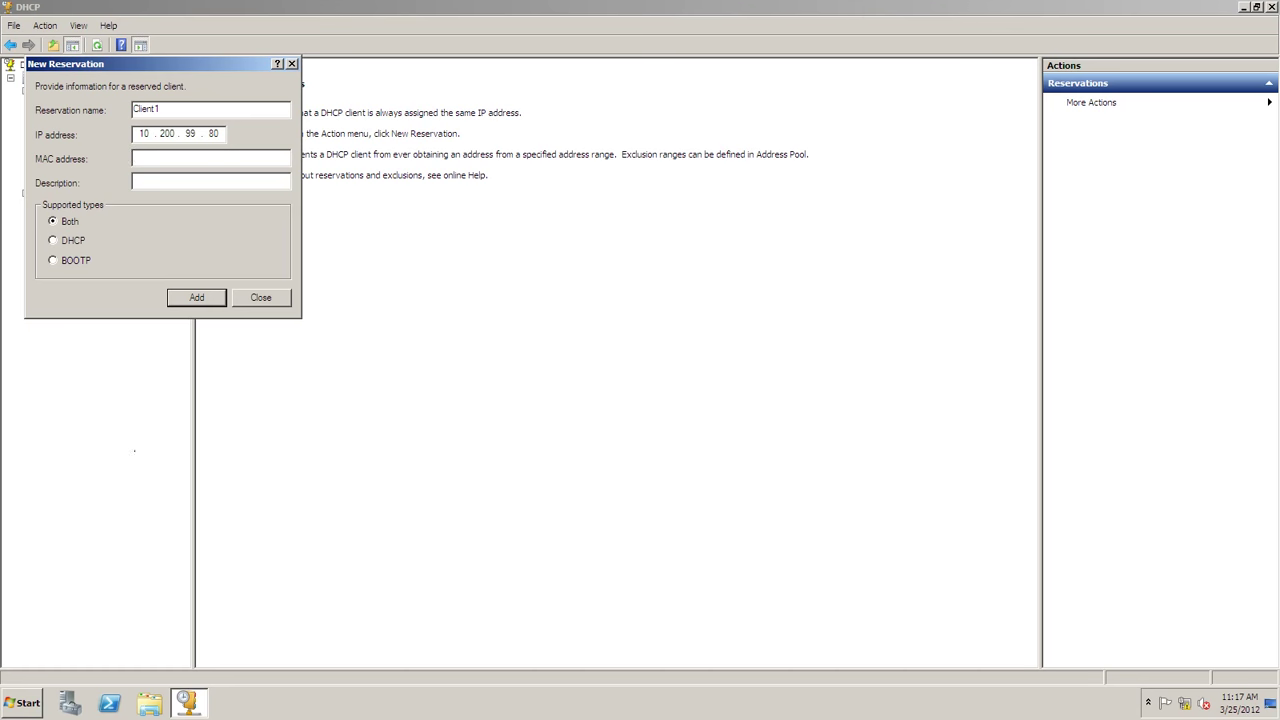
Step: Abandon the Client1 reservation after the invalid client identifier error, leaving no reservation entry
{"action": "left_click", "coordinate": [208, 299]}
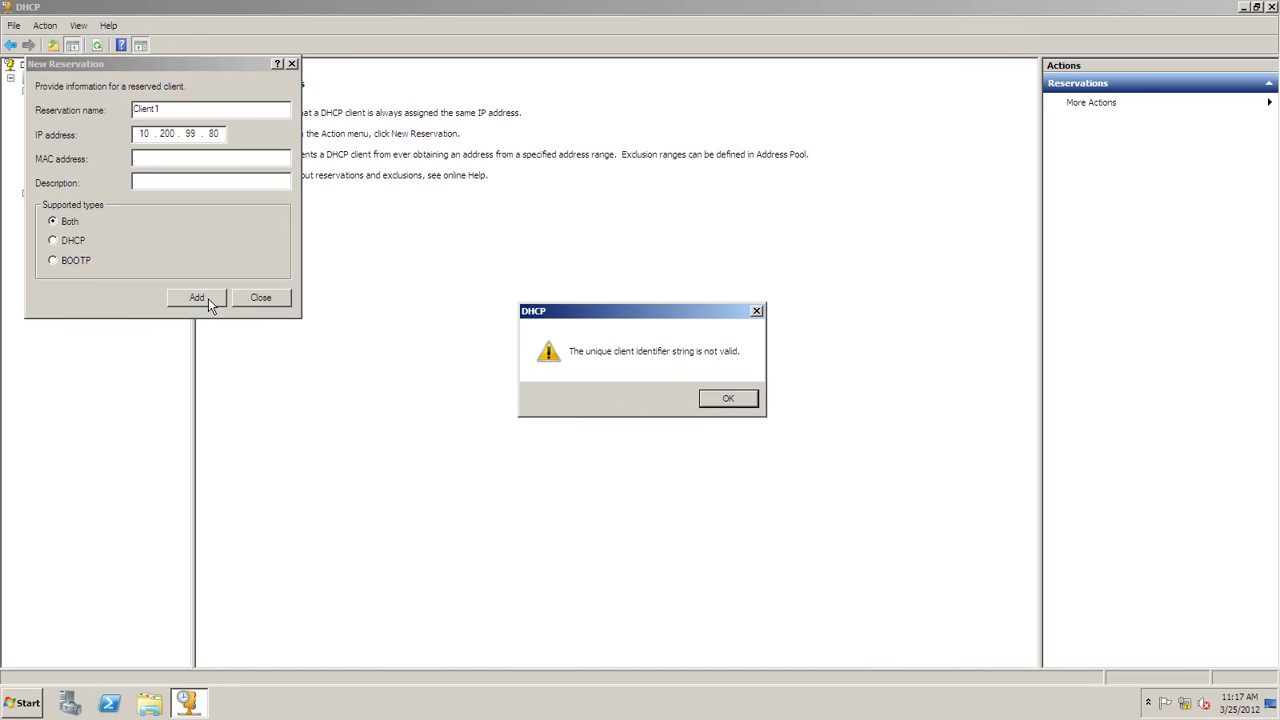
{"action": "left_click", "coordinate": [743, 397]}
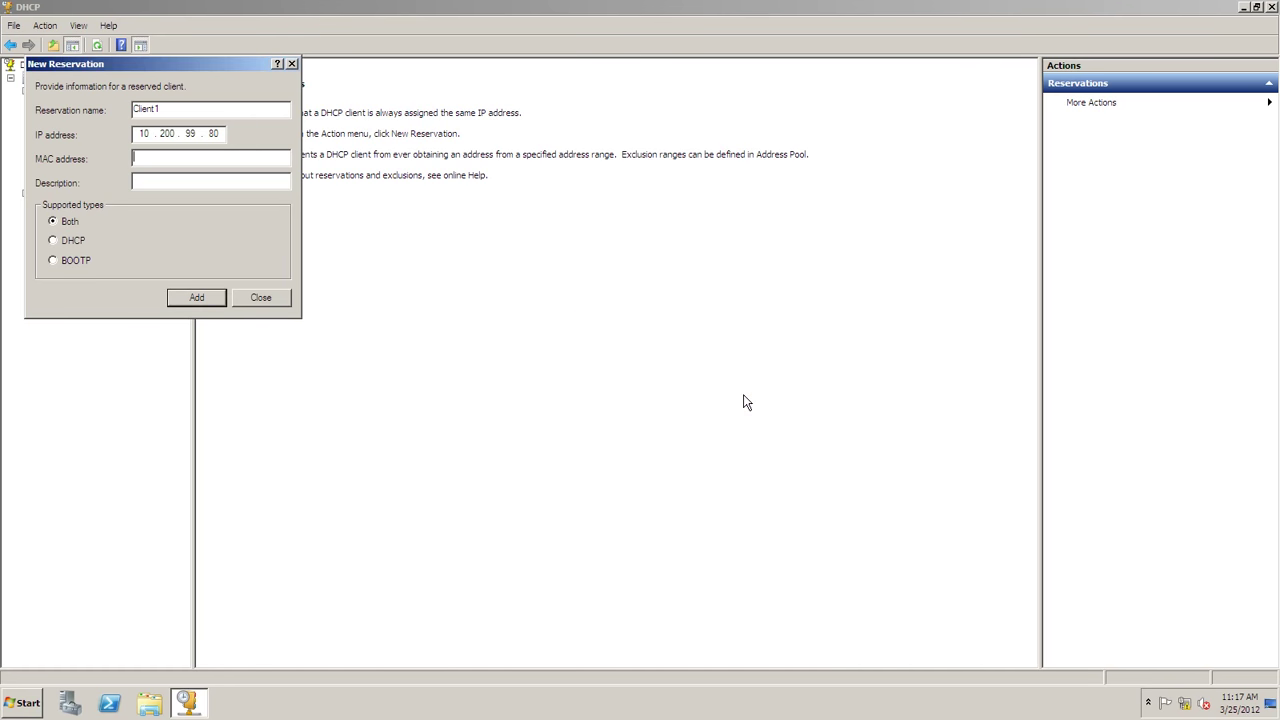
{"action": "left_click", "coordinate": [262, 298]}
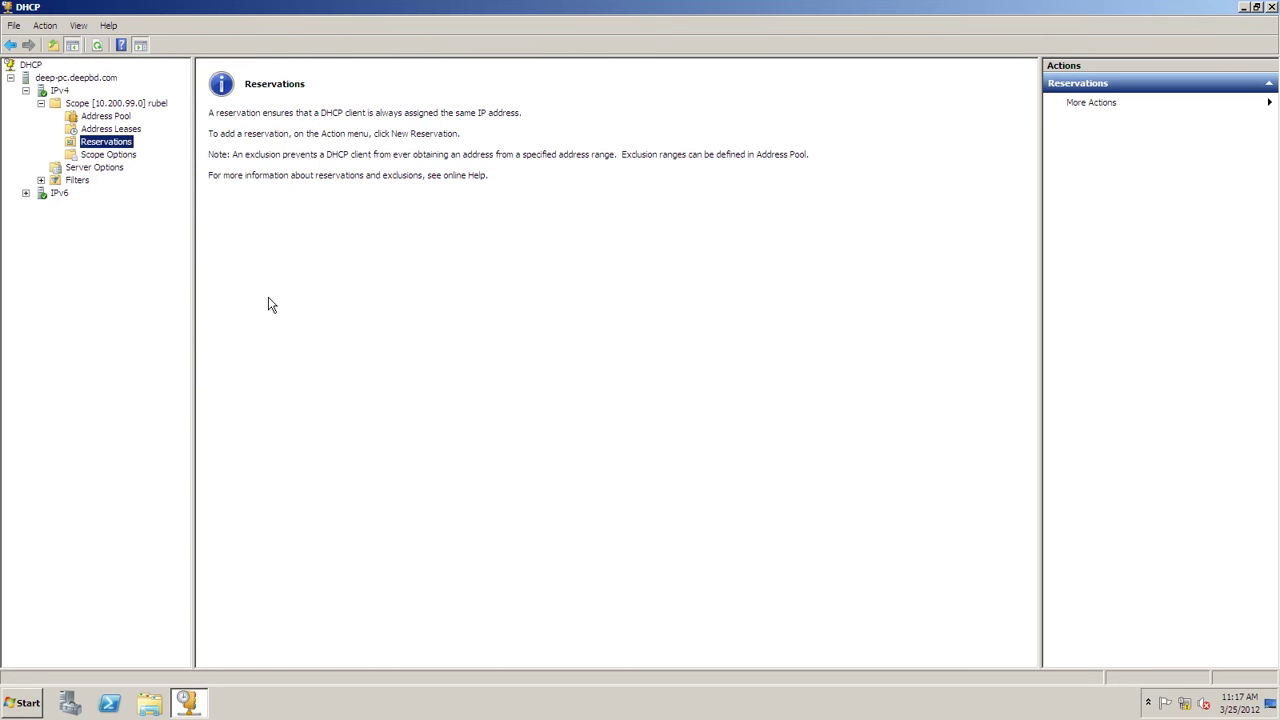
Step: Review the scope options, Deny and Allow filters, server options, reservations and address leases
{"action": "left_click", "coordinate": [114, 155]}
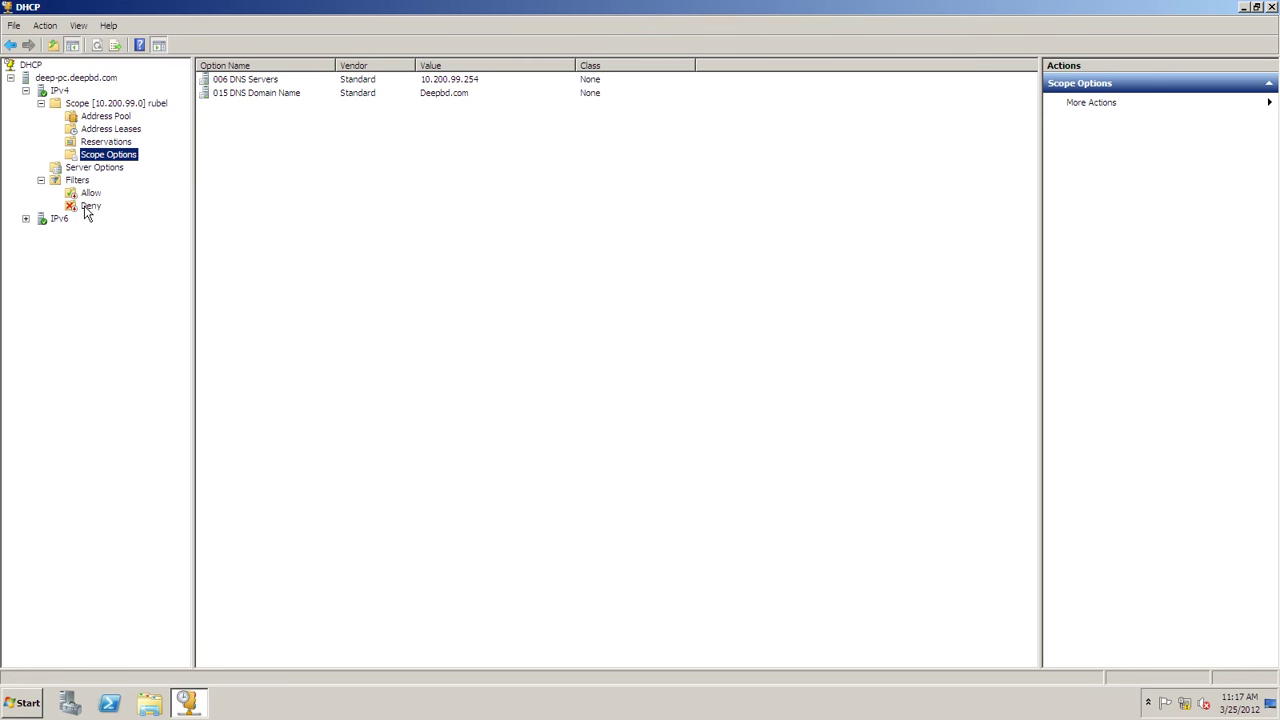
{"action": "left_click", "coordinate": [88, 207]}
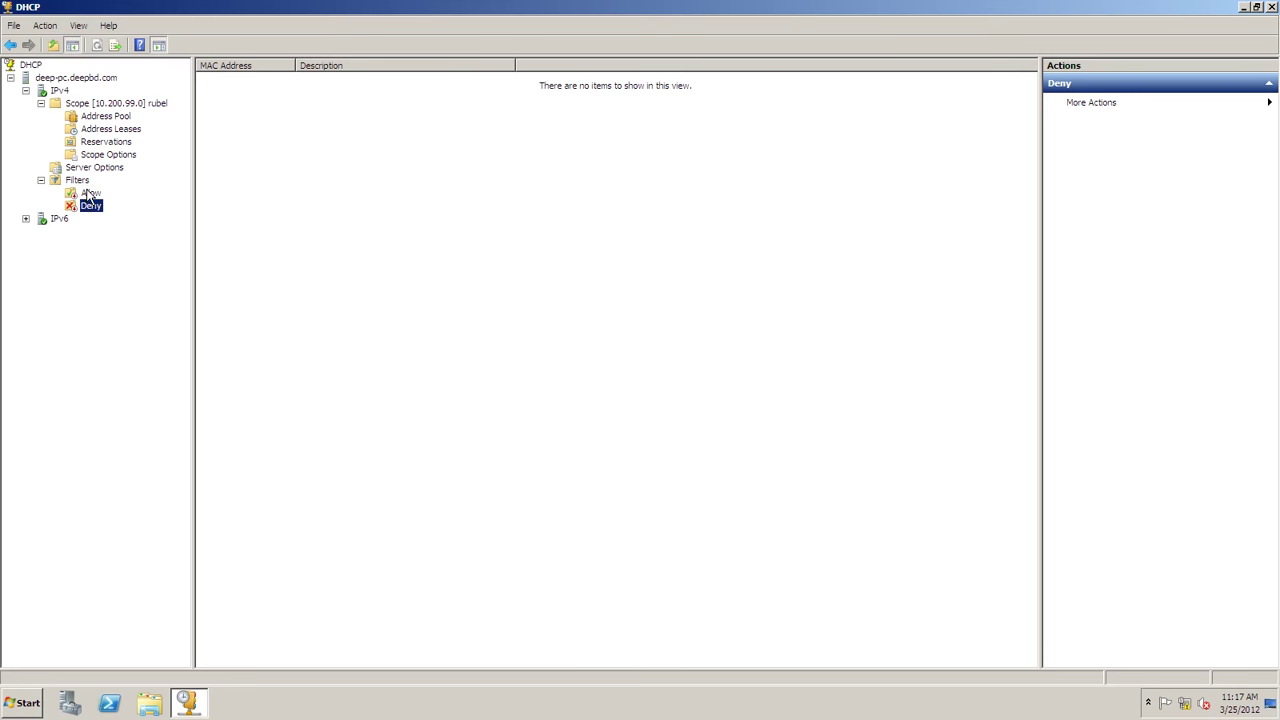
{"action": "left_click", "coordinate": [89, 195]}
{"action": "left_click", "coordinate": [76, 170]}
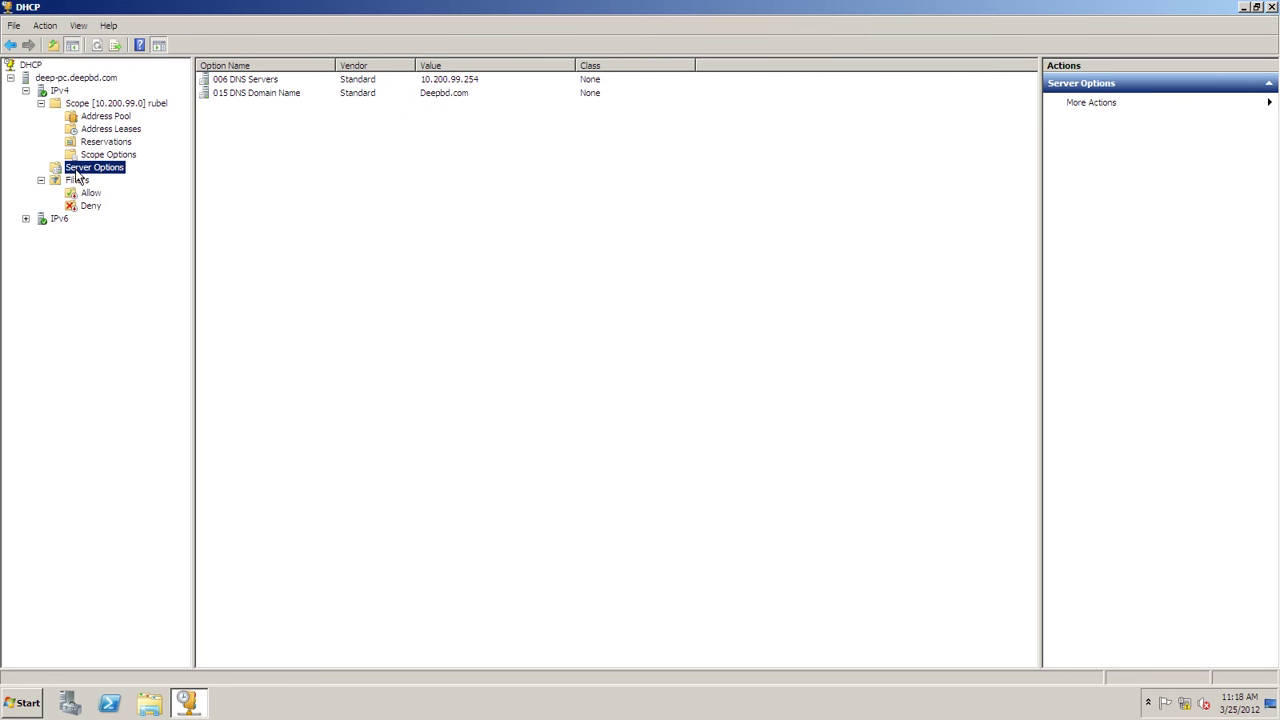
{"action": "left_click", "coordinate": [89, 157]}
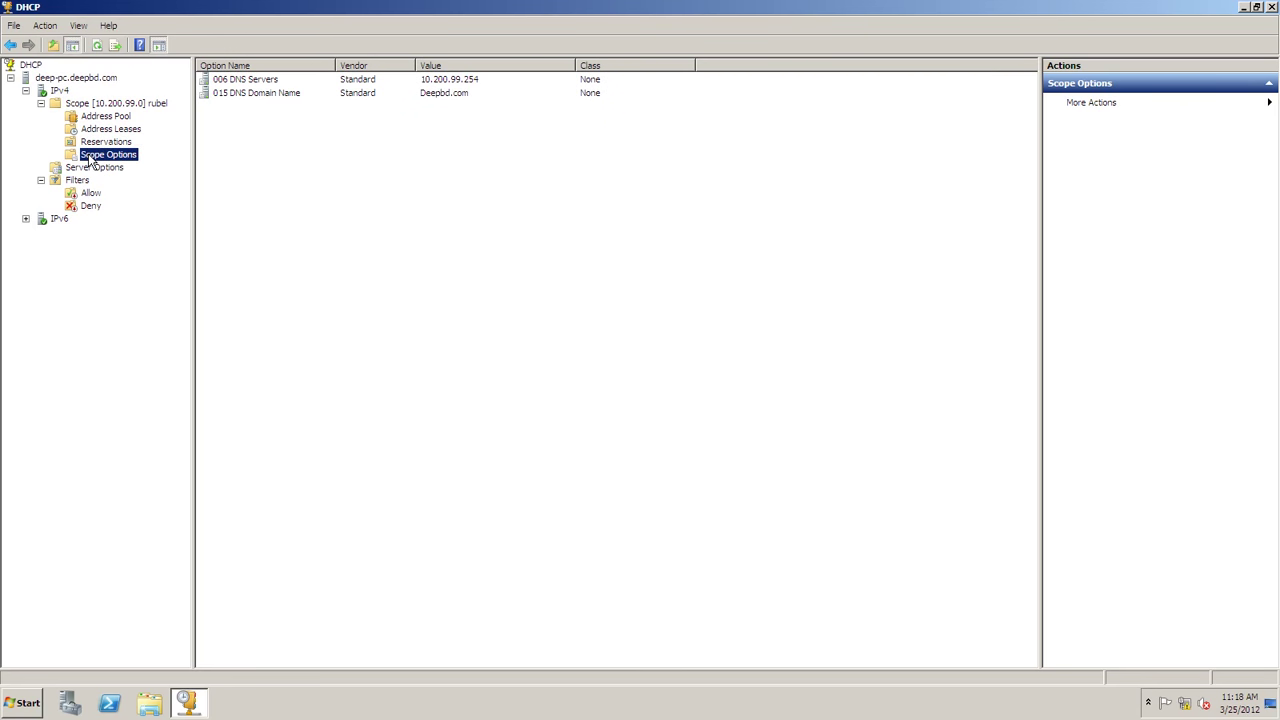
{"action": "left_click", "coordinate": [96, 143]}
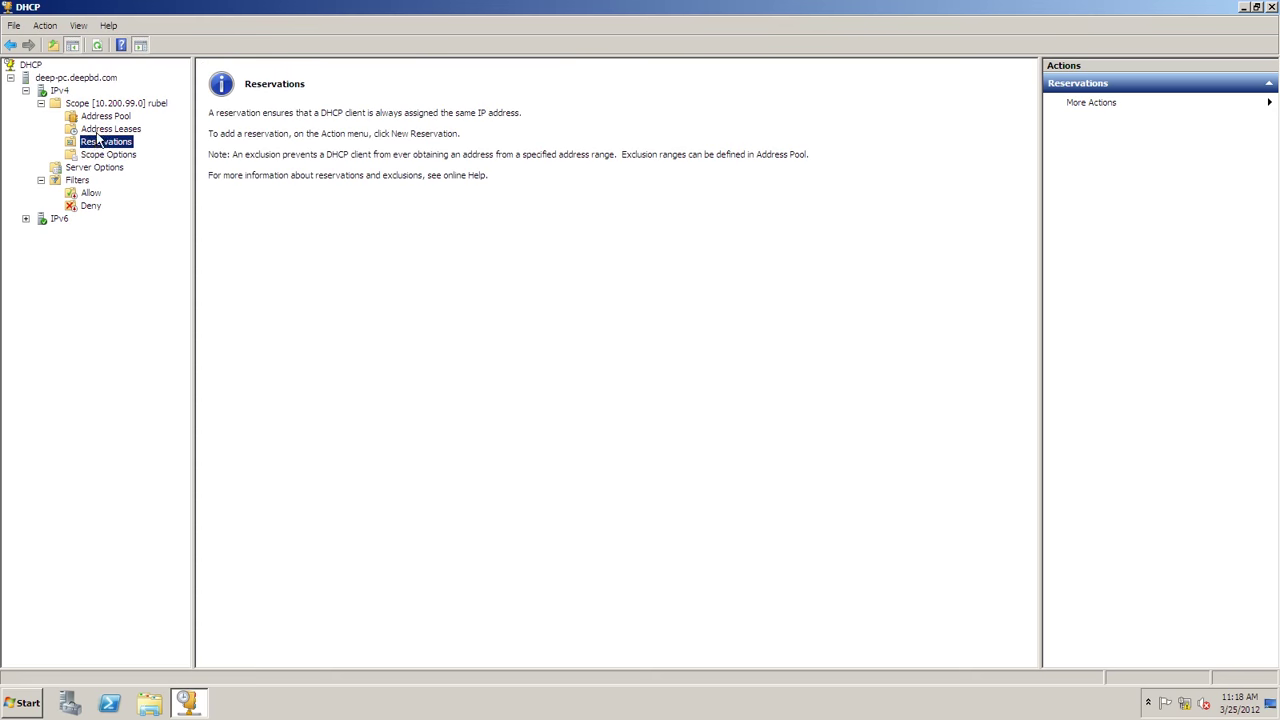
{"action": "left_click", "coordinate": [99, 131]}
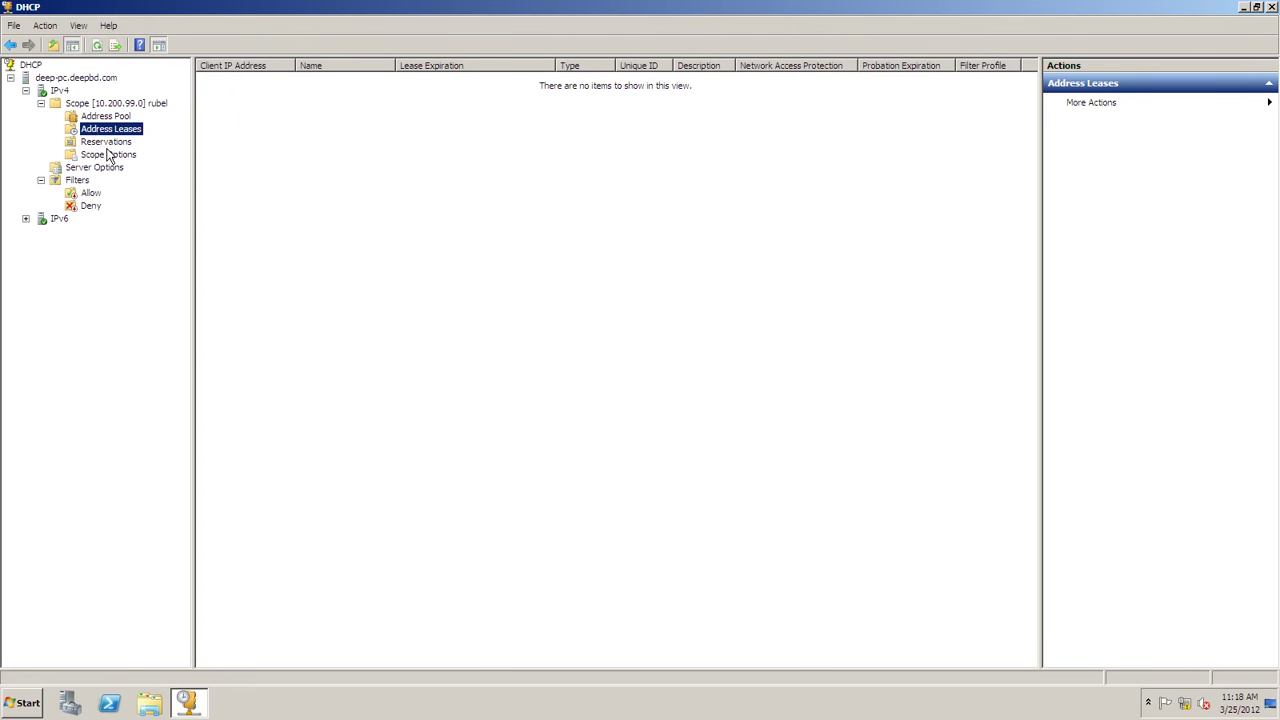
Step: Open and cancel a new reservation, then show the 10.200.99.1–10.200.99.100 address pool
{"action": "left_click", "coordinate": [109, 155]}
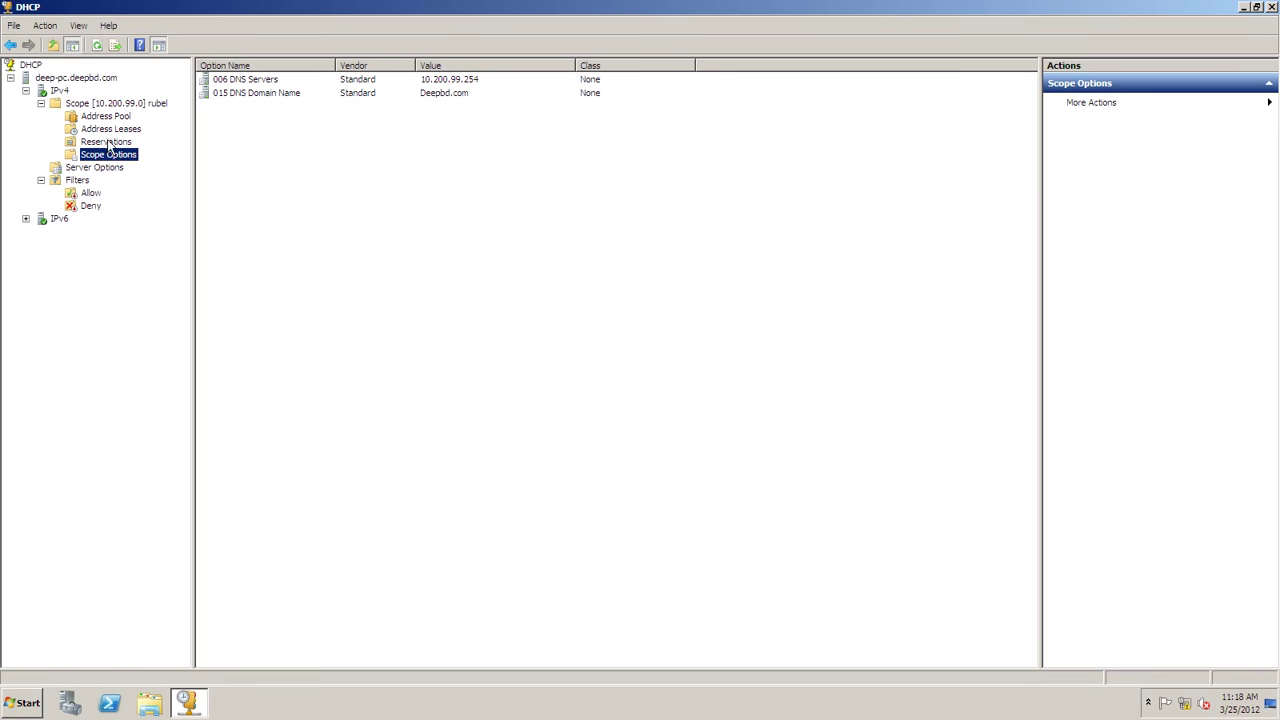
{"action": "left_click", "coordinate": [110, 143]}
{"action": "right_click", "coordinate": [110, 147]}
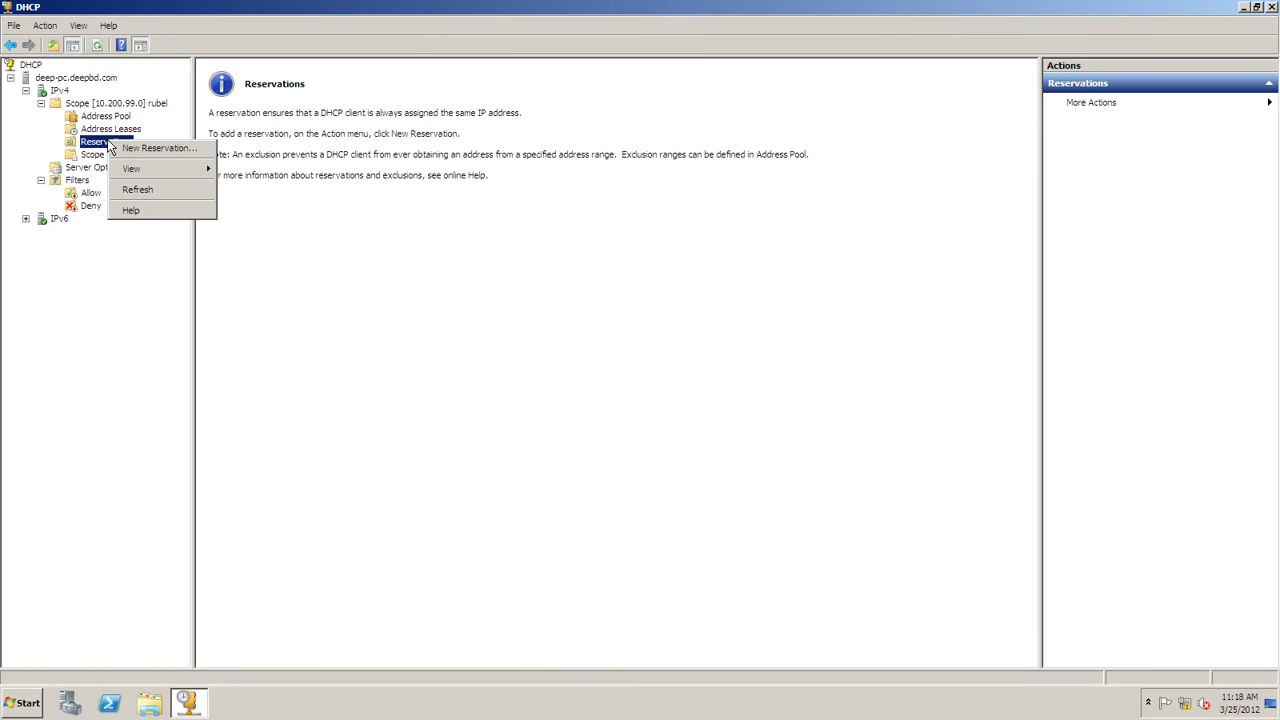
{"action": "left_click", "coordinate": [137, 148]}
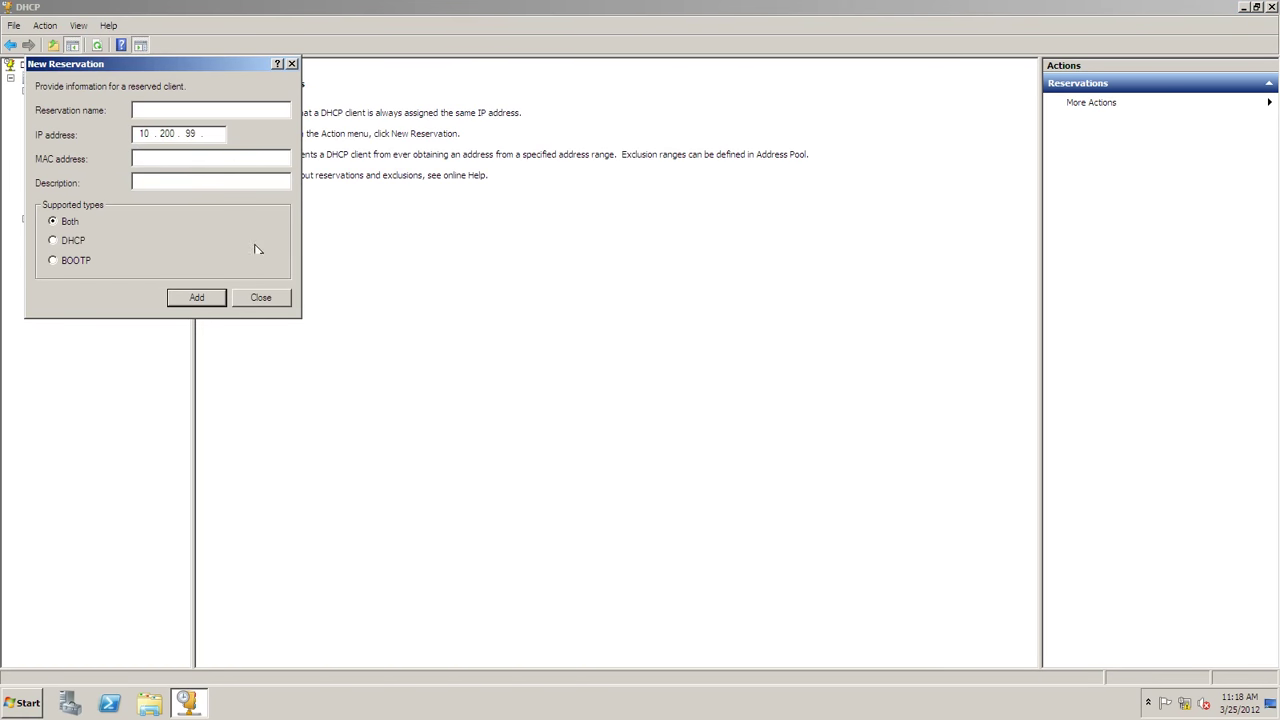
{"action": "left_click", "coordinate": [260, 298]}
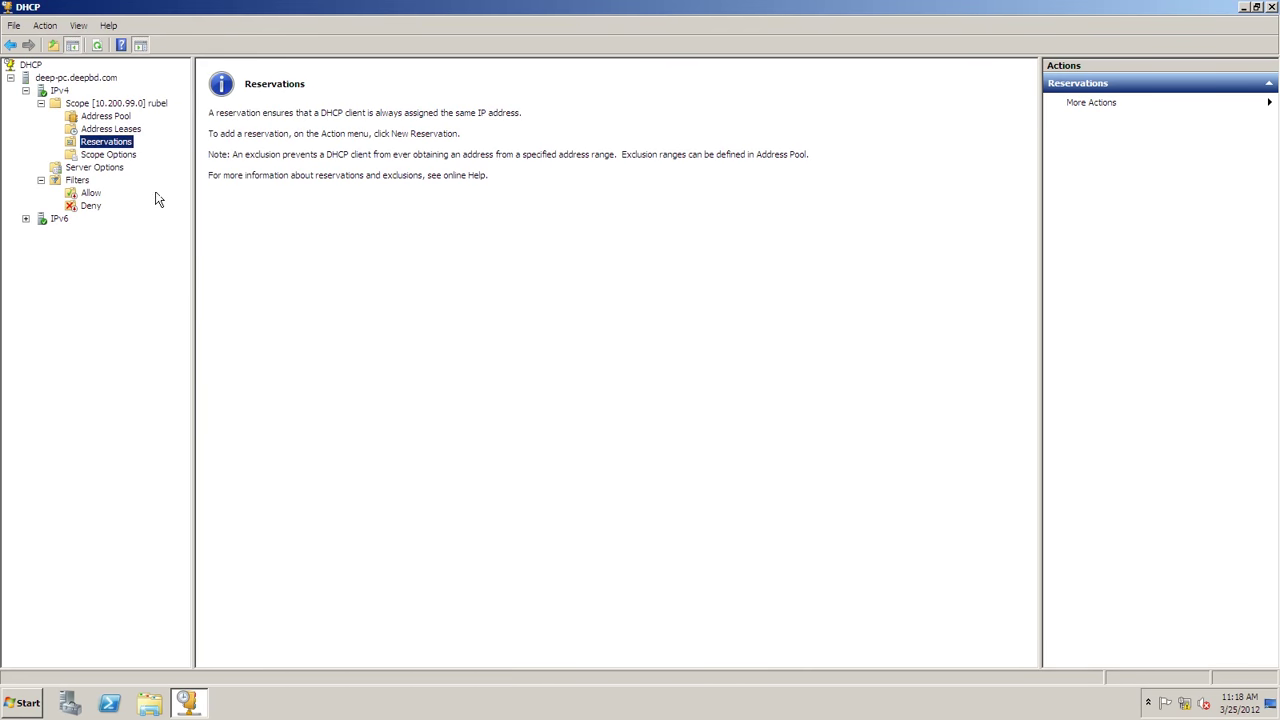
{"action": "left_click", "coordinate": [108, 121]}
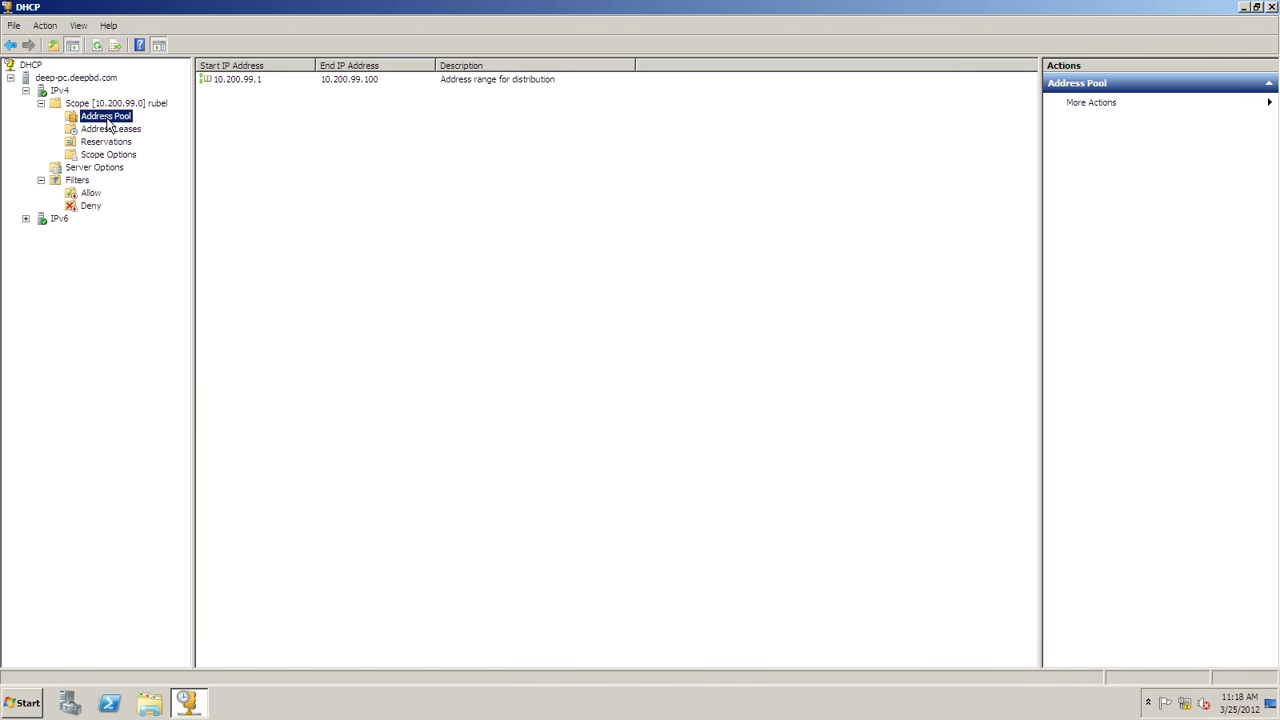
{"action": "left_click", "coordinate": [284, 137]}
Step: Add a New Exclusion Range with start 10.200.99.50 and end 10.200.99.70 to the address pool
{"action": "right_click", "coordinate": [284, 137]}
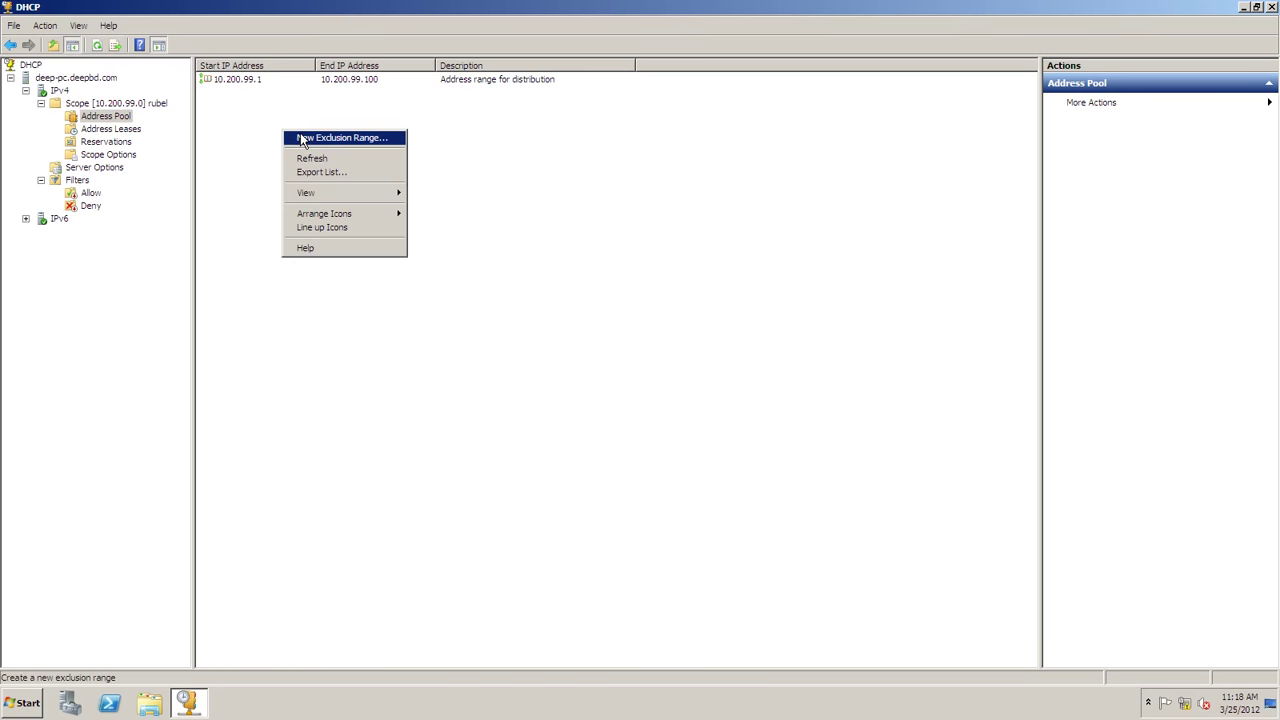
{"action": "left_click", "coordinate": [311, 134]}
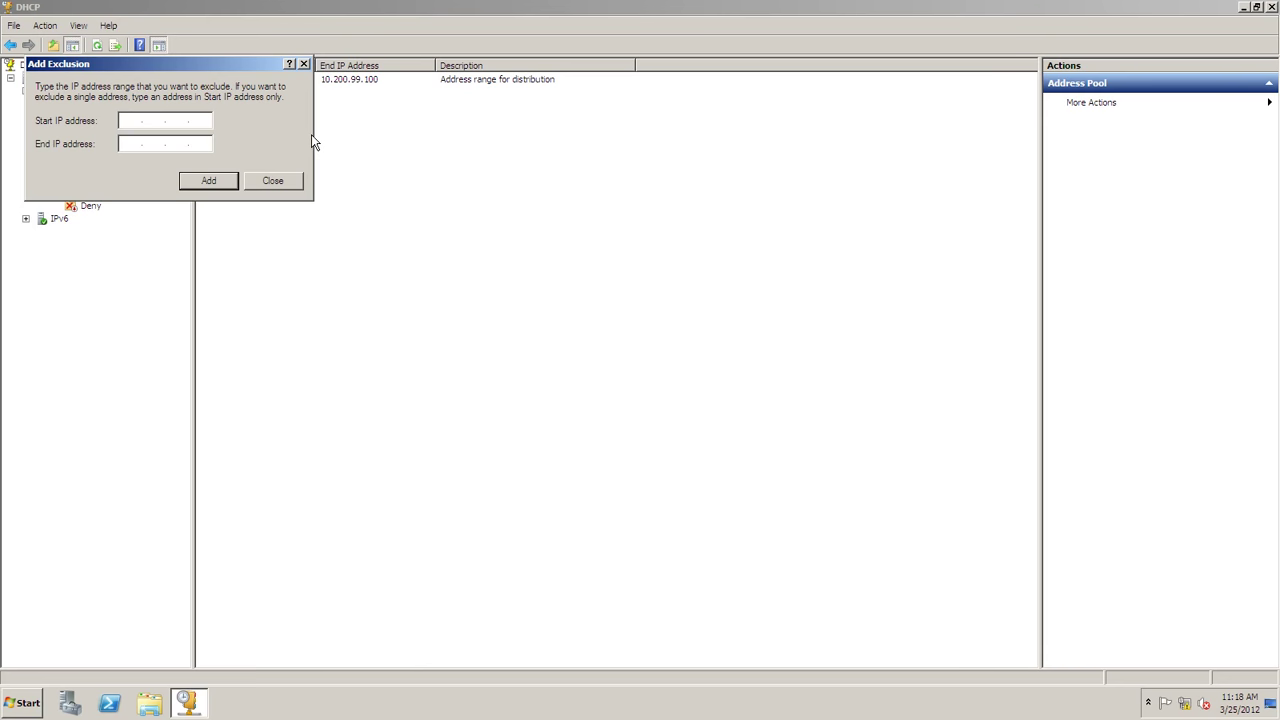
{"action": "type", "text": "10"}
{"action": "type", "text": "200"}
{"action": "type", "text": "99."}
{"action": "type", "text": "50"}
{"action": "left_click", "coordinate": [131, 144]}
{"action": "type", "text": "10 . 200 . 99"}
{"action": "type", "text": "70"}
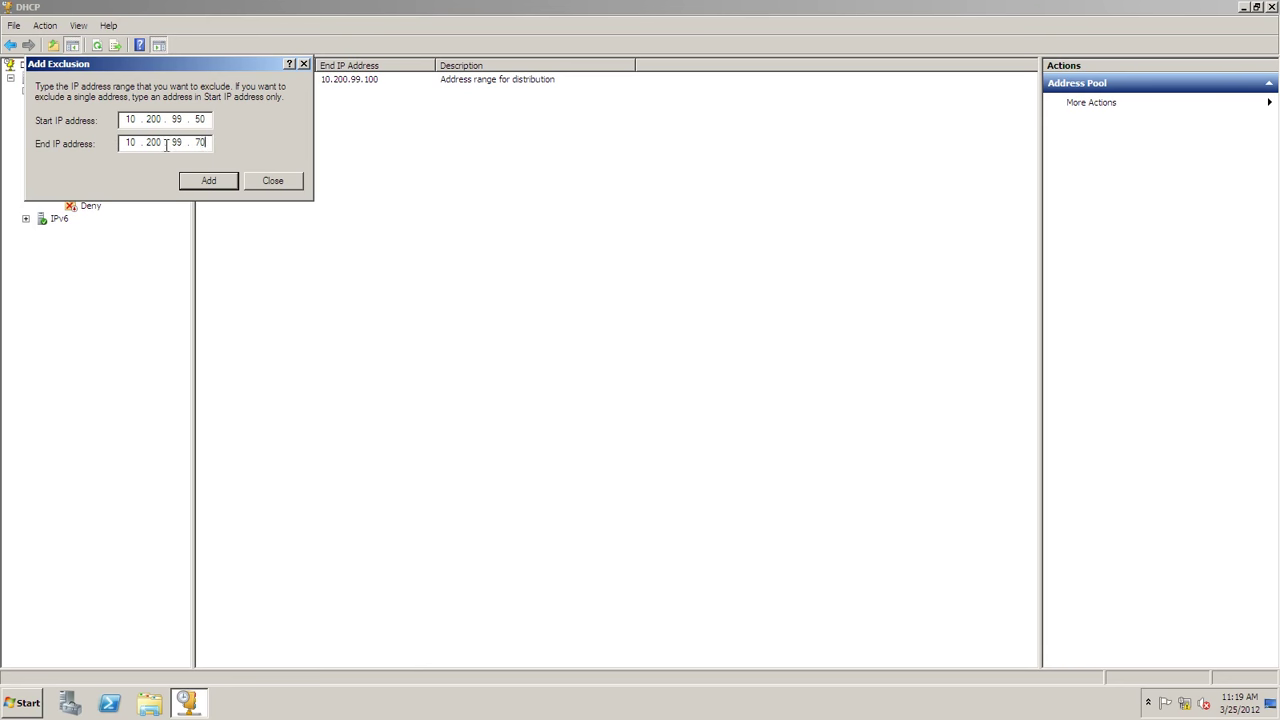
{"action": "left_click", "coordinate": [188, 185]}
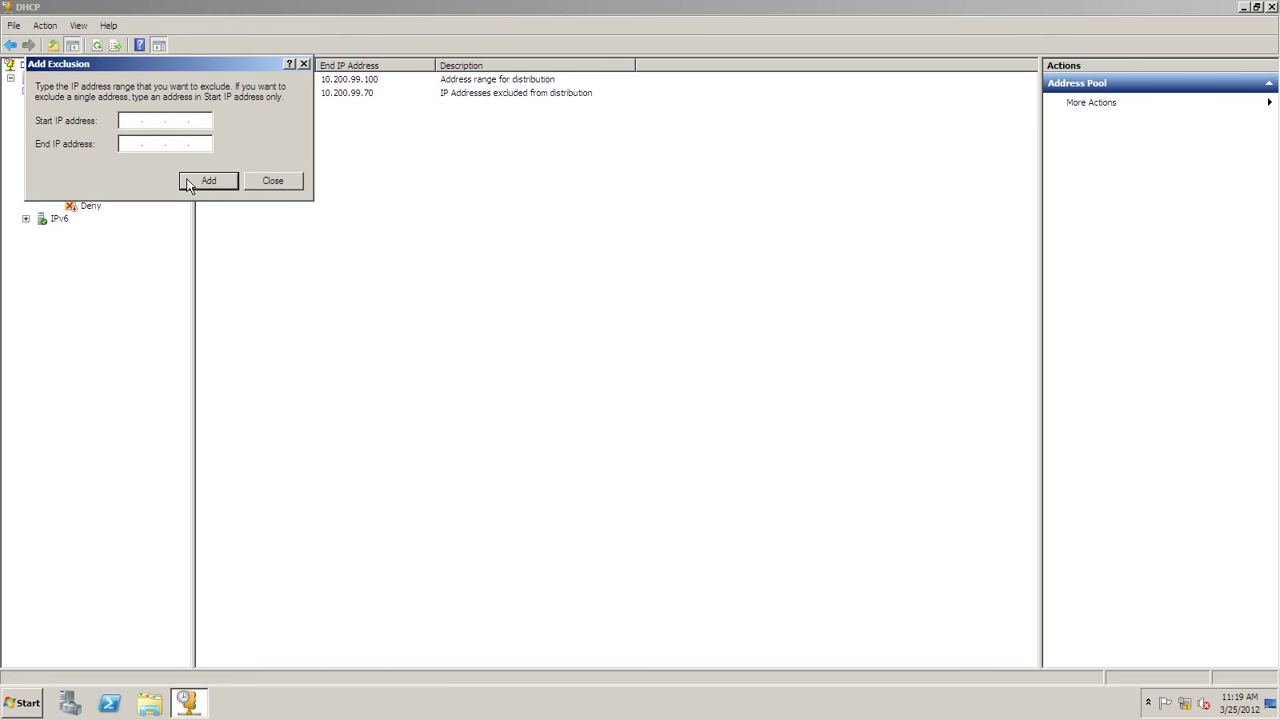
{"action": "left_click", "coordinate": [304, 64]}
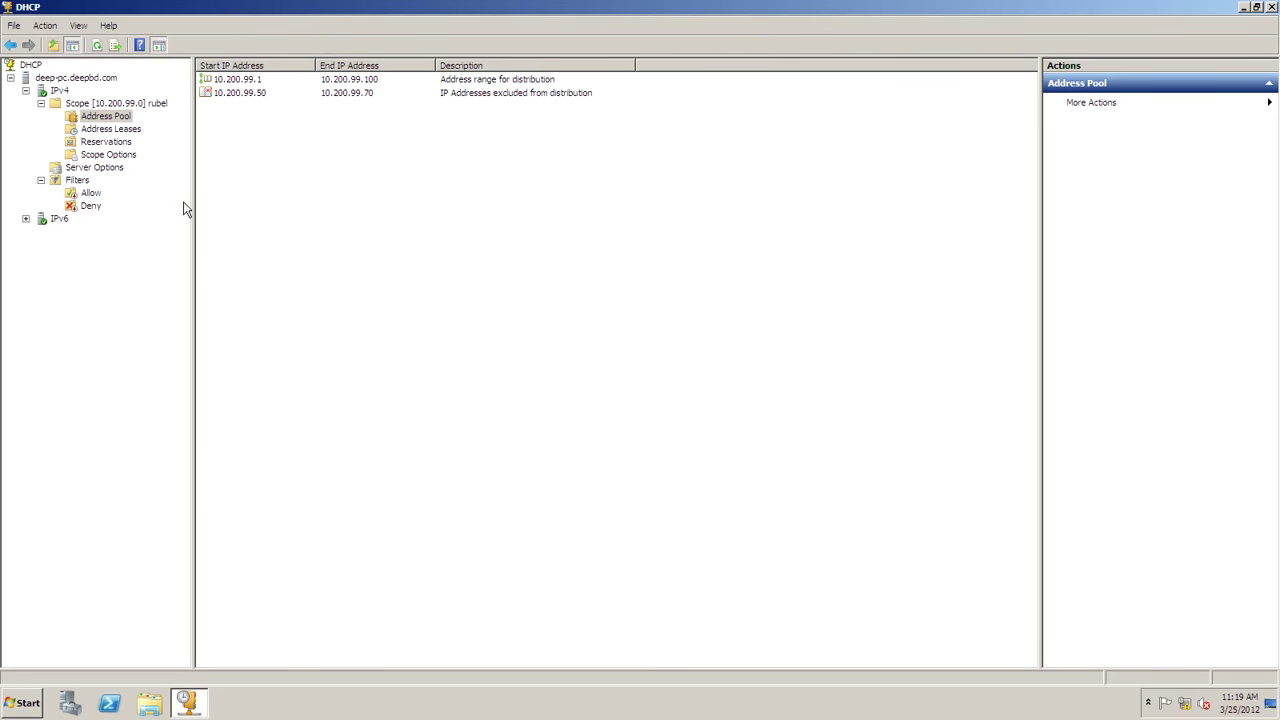
Step: Inspect the new 10.200.99.50–70 exclusion entry, then browse the pool, scope and server options
{"action": "left_click", "coordinate": [240, 96]}
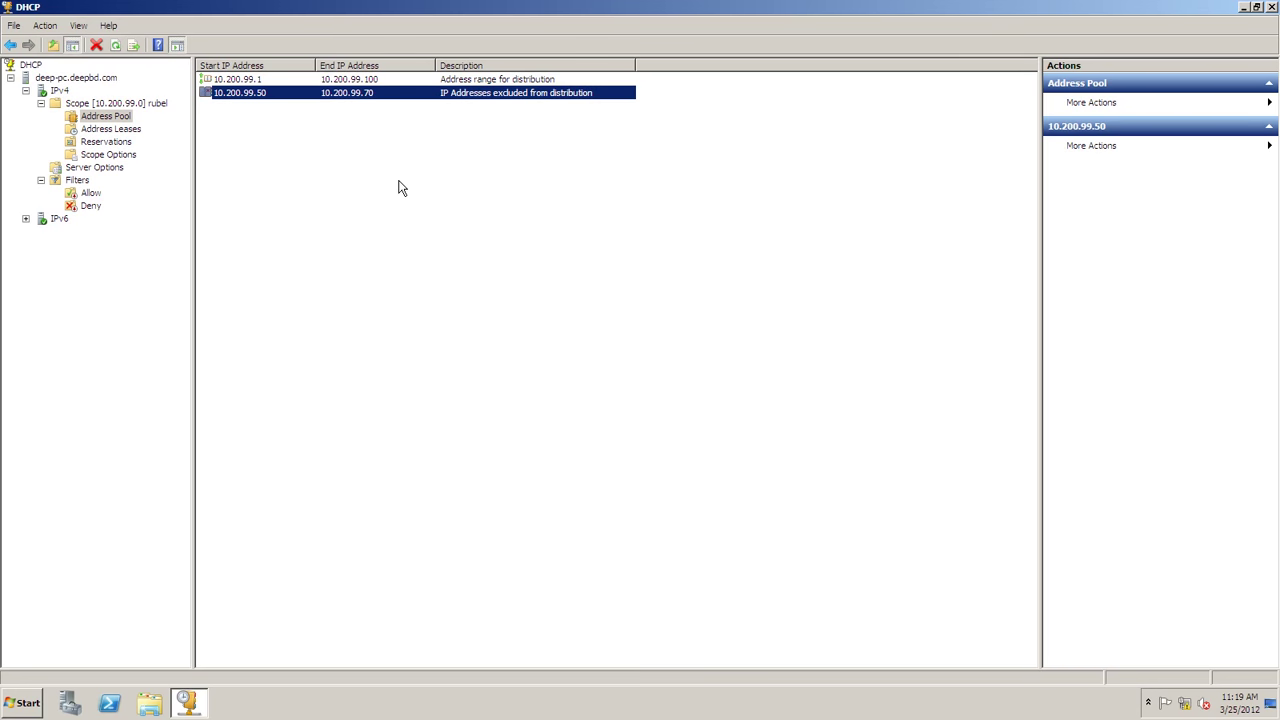
{"action": "left_click", "coordinate": [277, 157]}
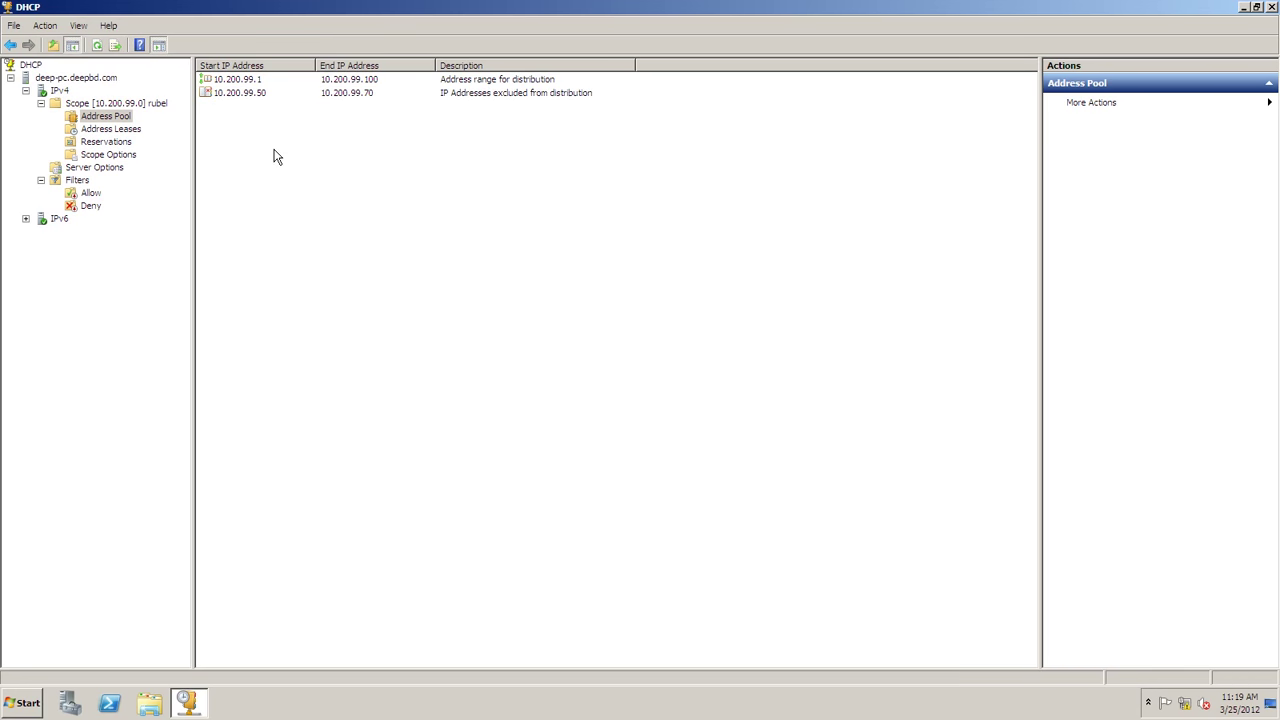
{"action": "left_click", "coordinate": [101, 120]}
{"action": "left_click", "coordinate": [113, 106]}
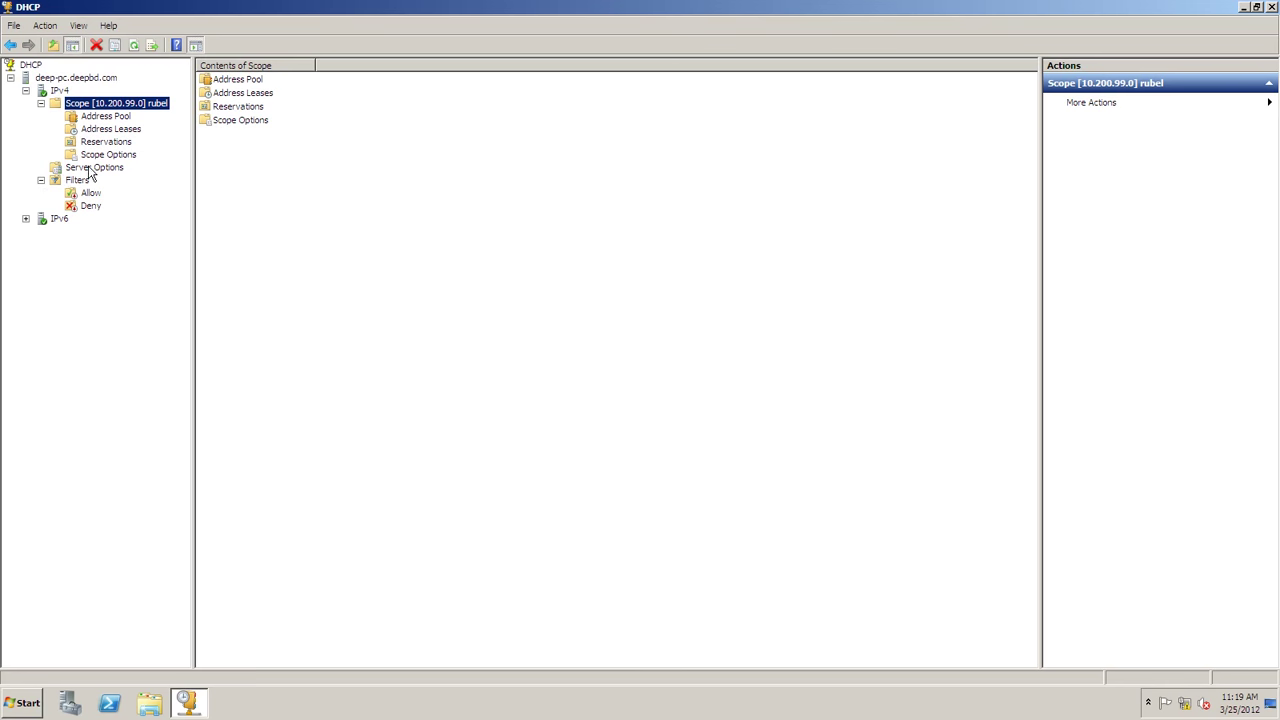
{"action": "left_click", "coordinate": [91, 168]}
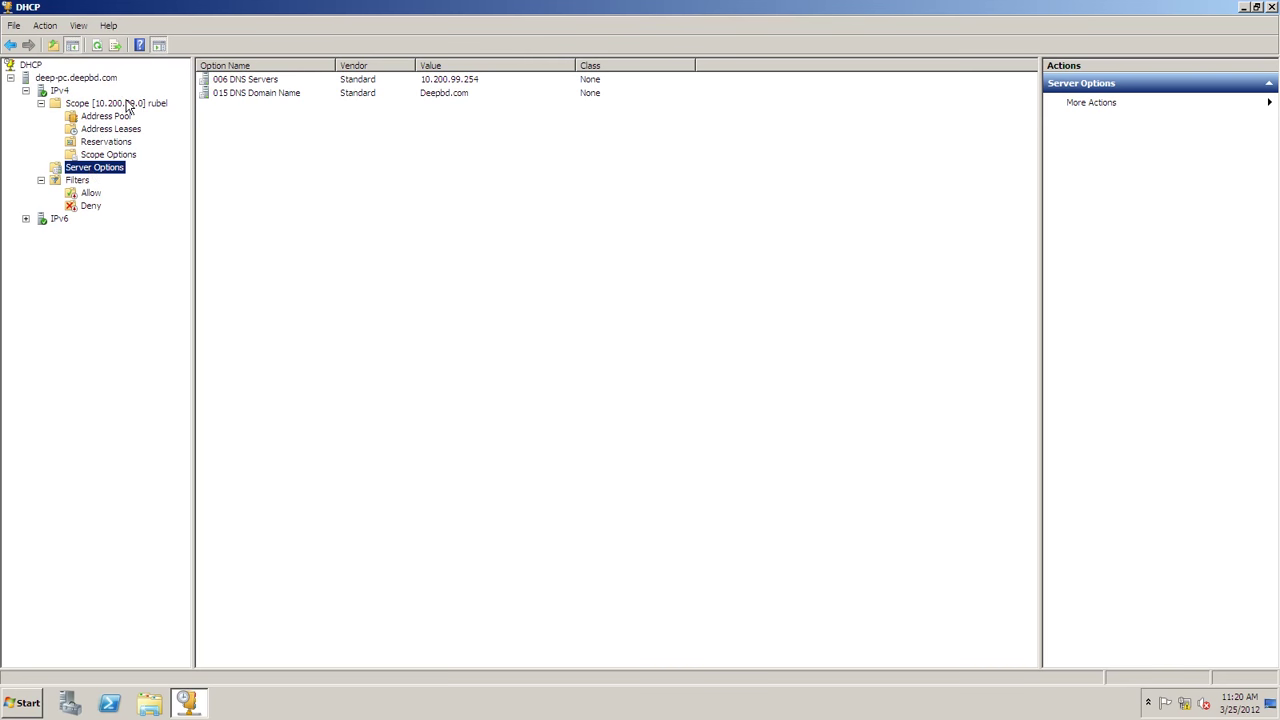
{"action": "left_click", "coordinate": [107, 118]}
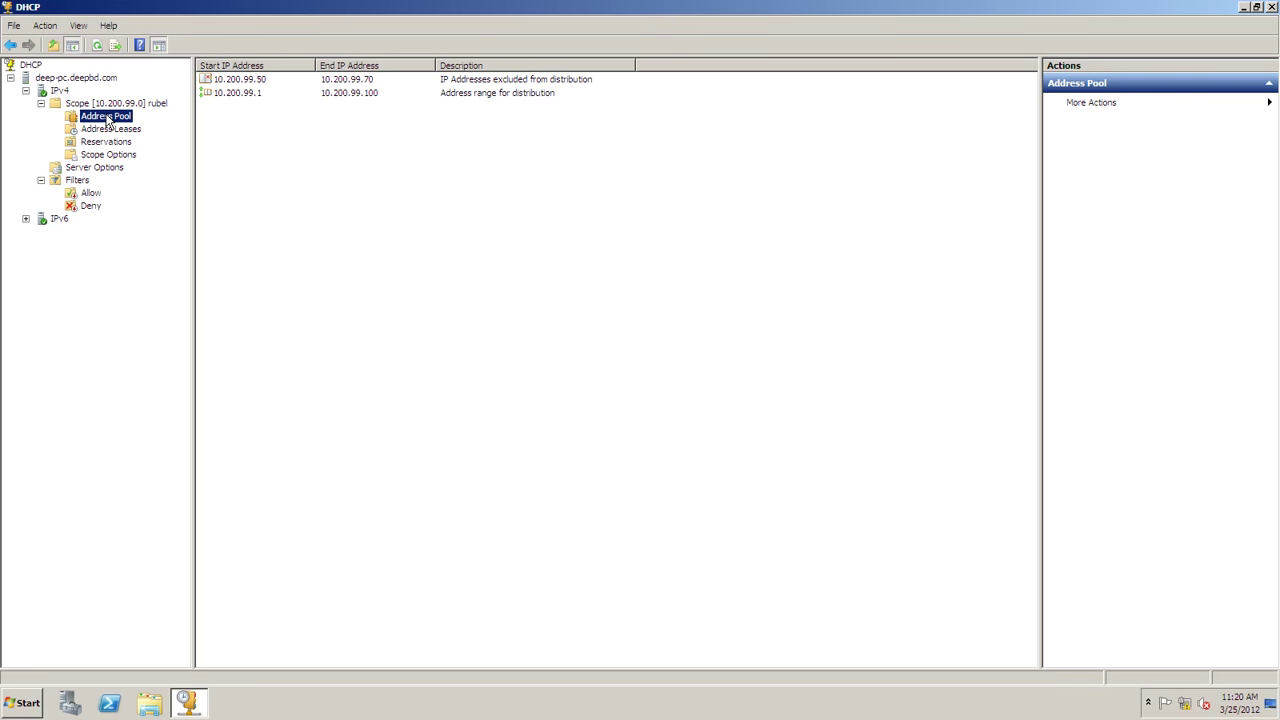
Step: Browse scope options, reservations and leases, ending on the IPv4 overview showing the scope Active
{"action": "left_click", "coordinate": [116, 160]}
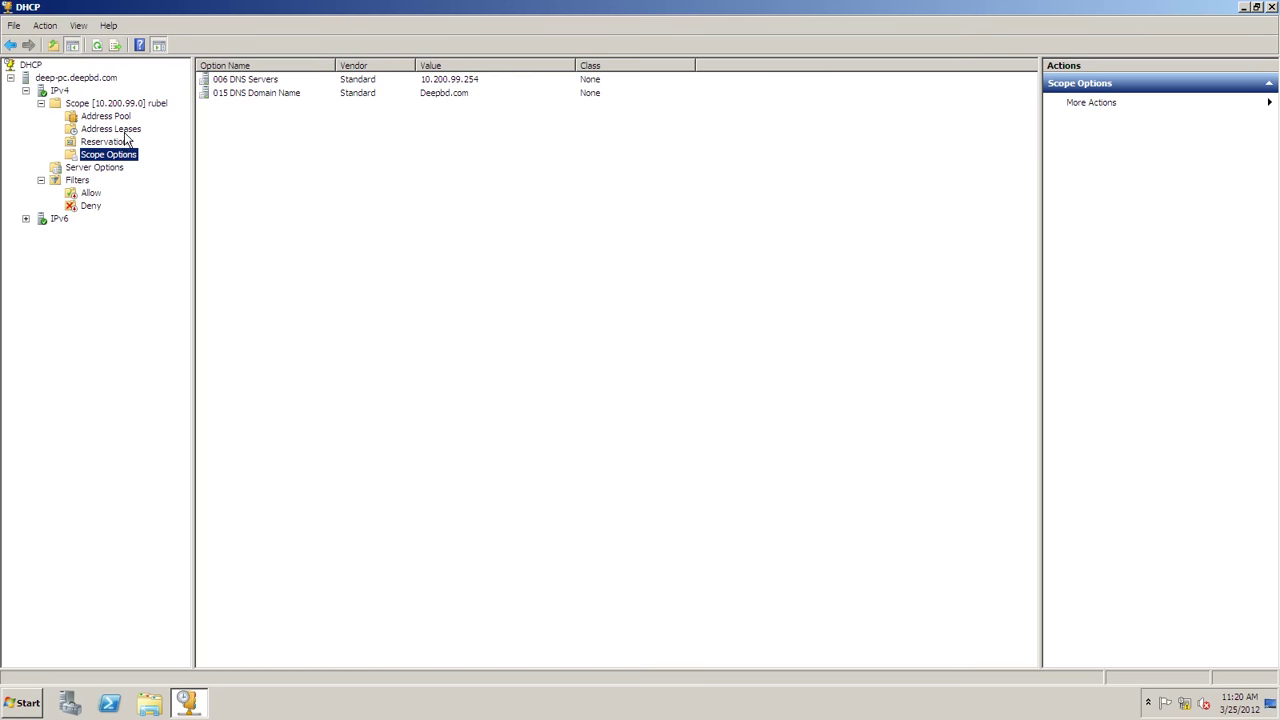
{"action": "left_click", "coordinate": [125, 141]}
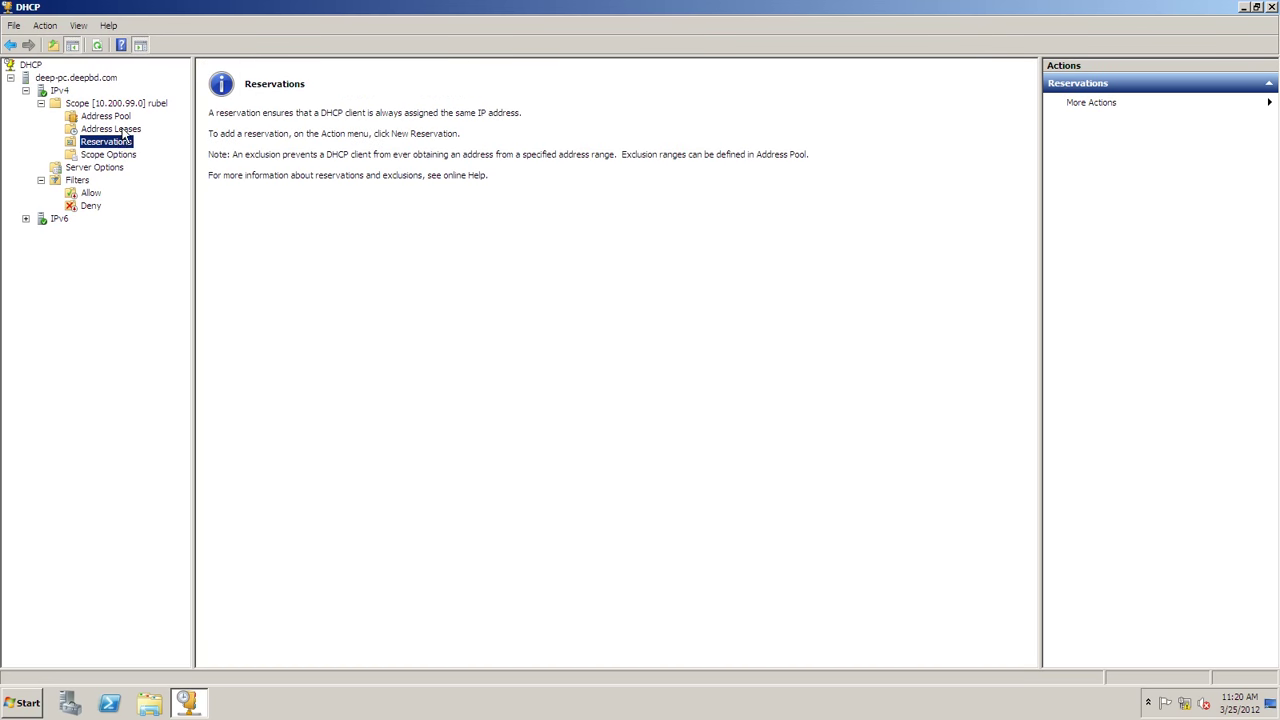
{"action": "left_click", "coordinate": [121, 130]}
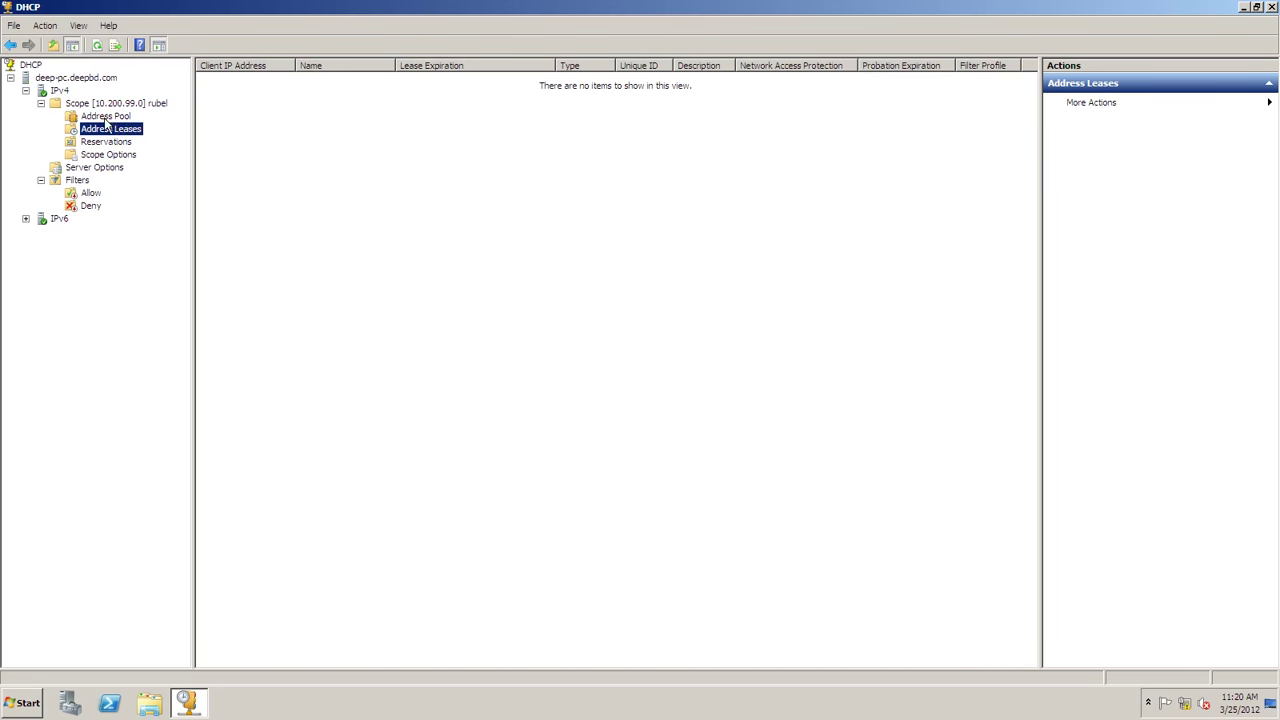
{"action": "left_click", "coordinate": [105, 118]}
{"action": "left_click", "coordinate": [111, 105]}
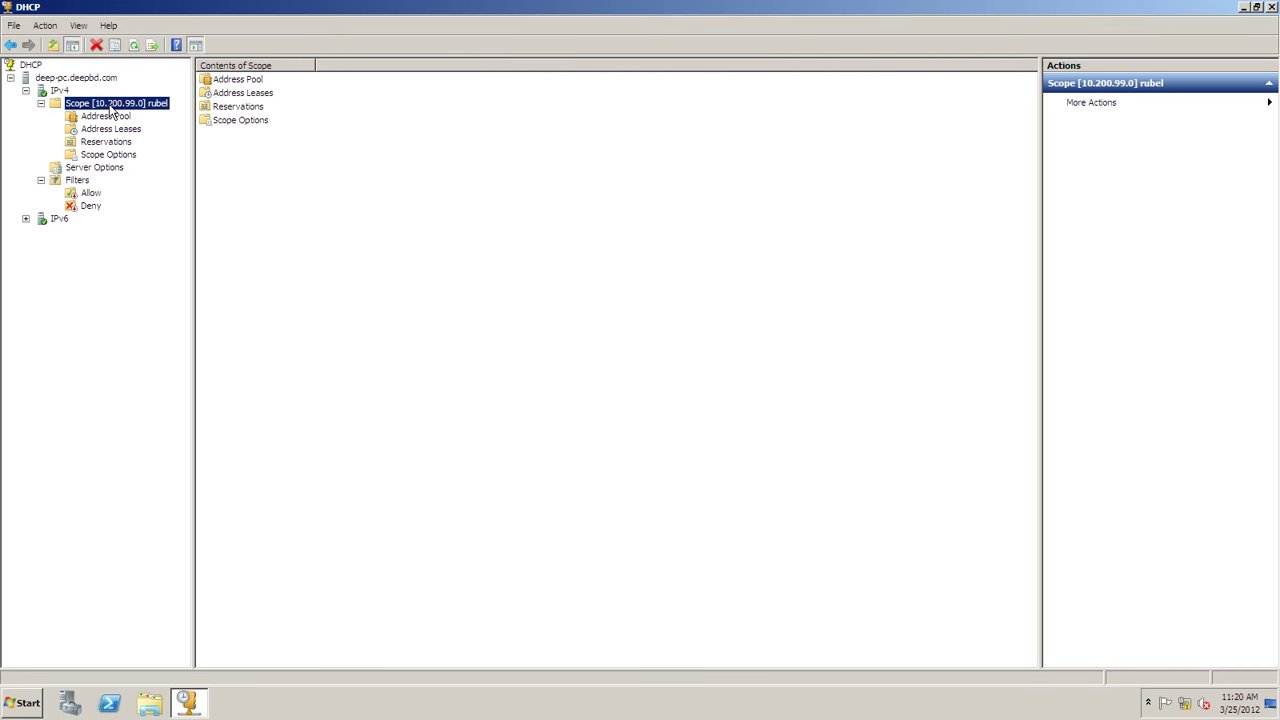
{"action": "left_click", "coordinate": [60, 91]}
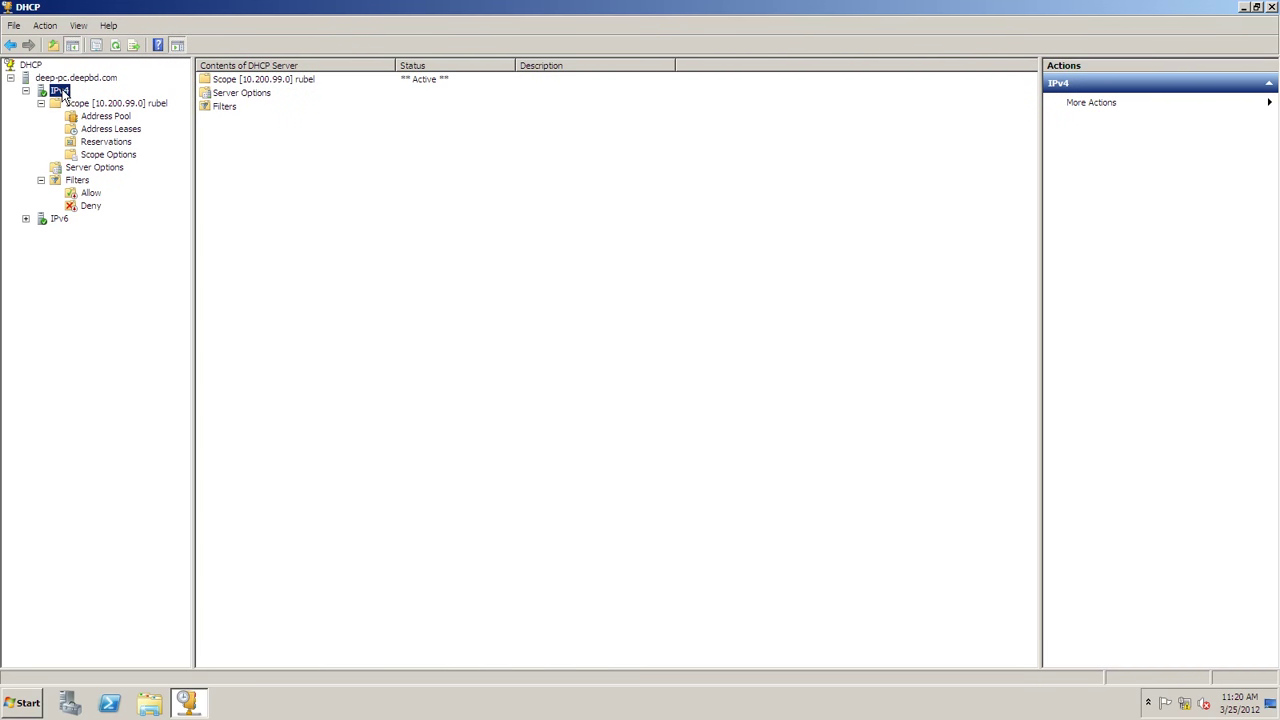
Step: Show, refresh and enlarge the IPv4 server statistics (79 total, 1 in use, 78 available), then close them
{"action": "right_click", "coordinate": [62, 93]}
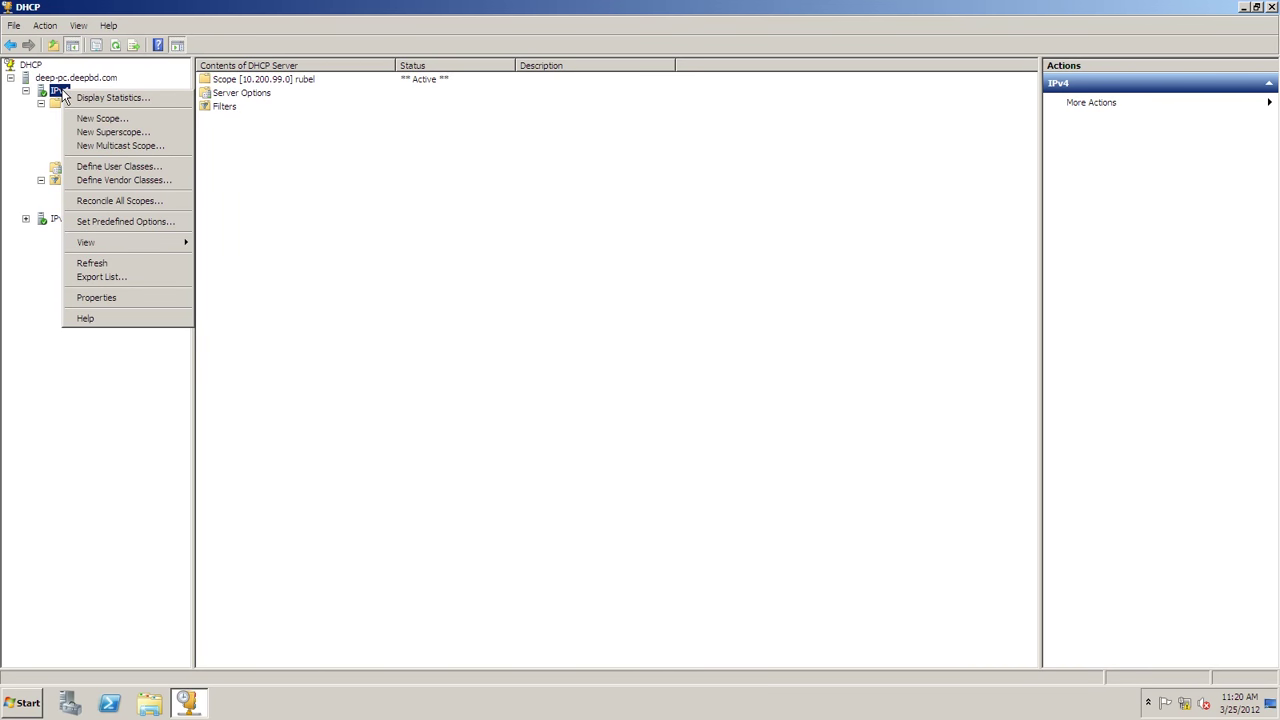
{"action": "left_click", "coordinate": [88, 98]}
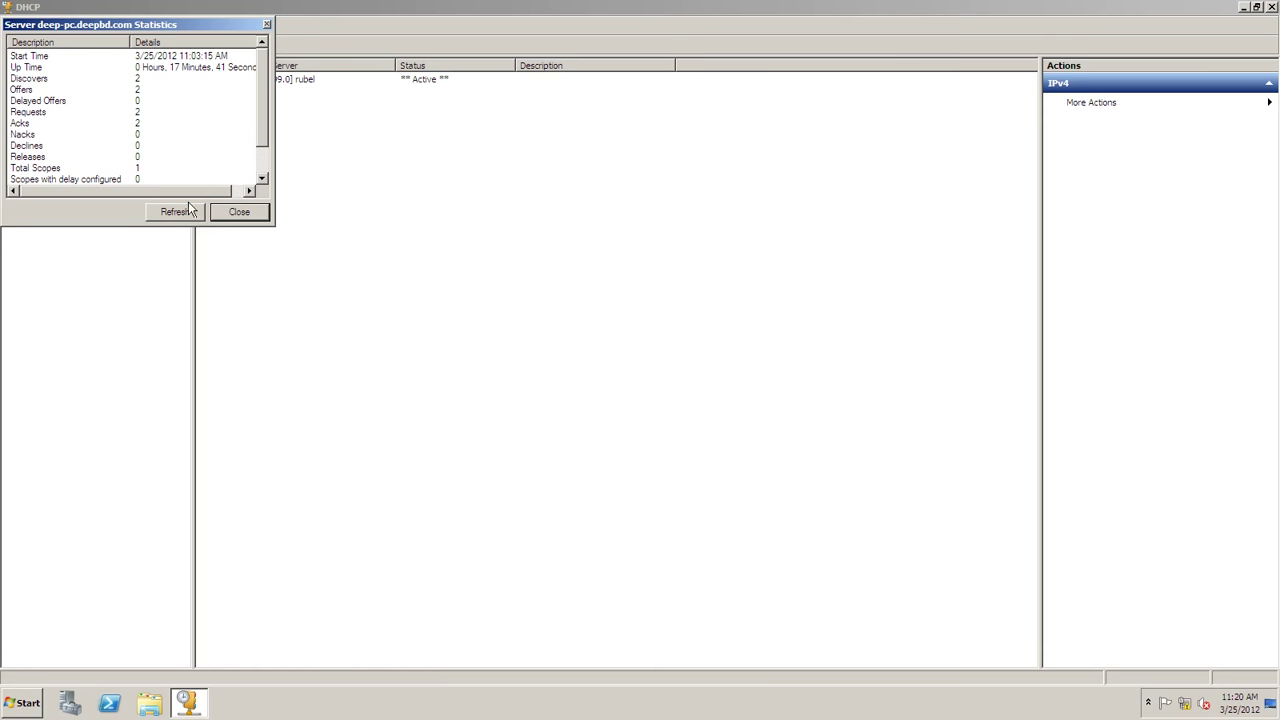
{"action": "left_click", "coordinate": [165, 221]}
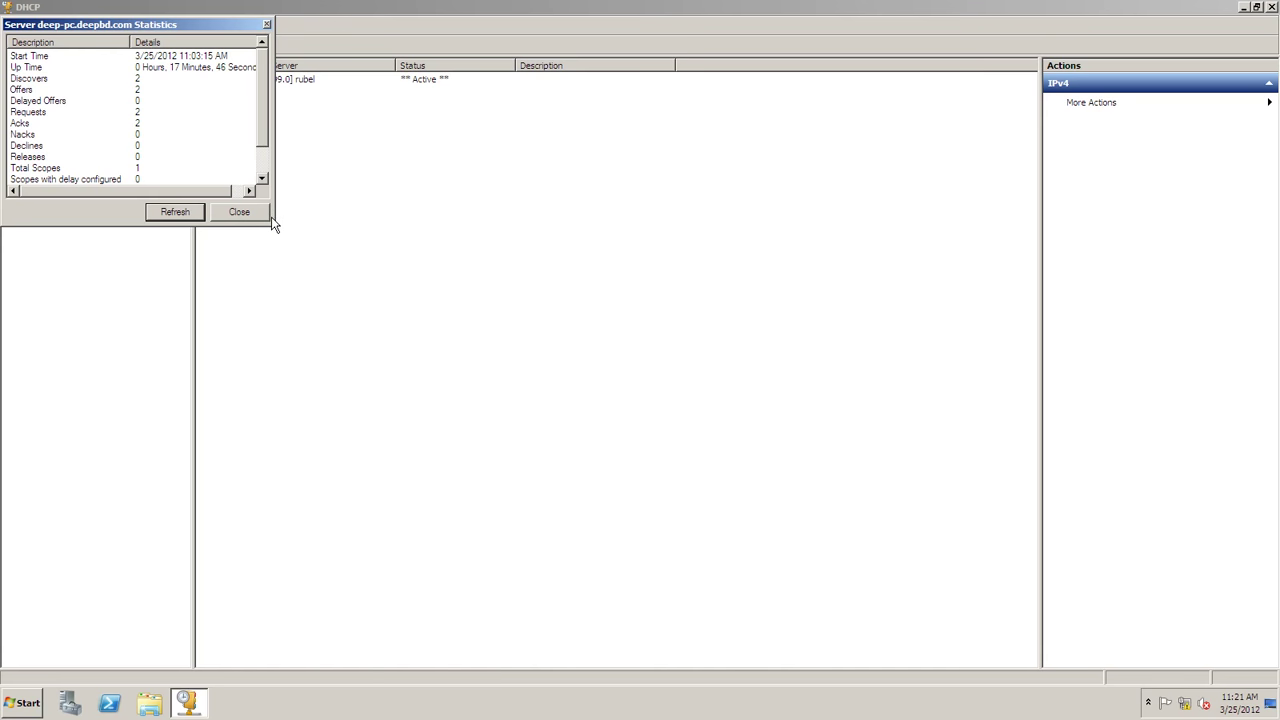
{"action": "left_click_drag", "start_coordinate": [271, 223], "coordinate": [750, 389]}
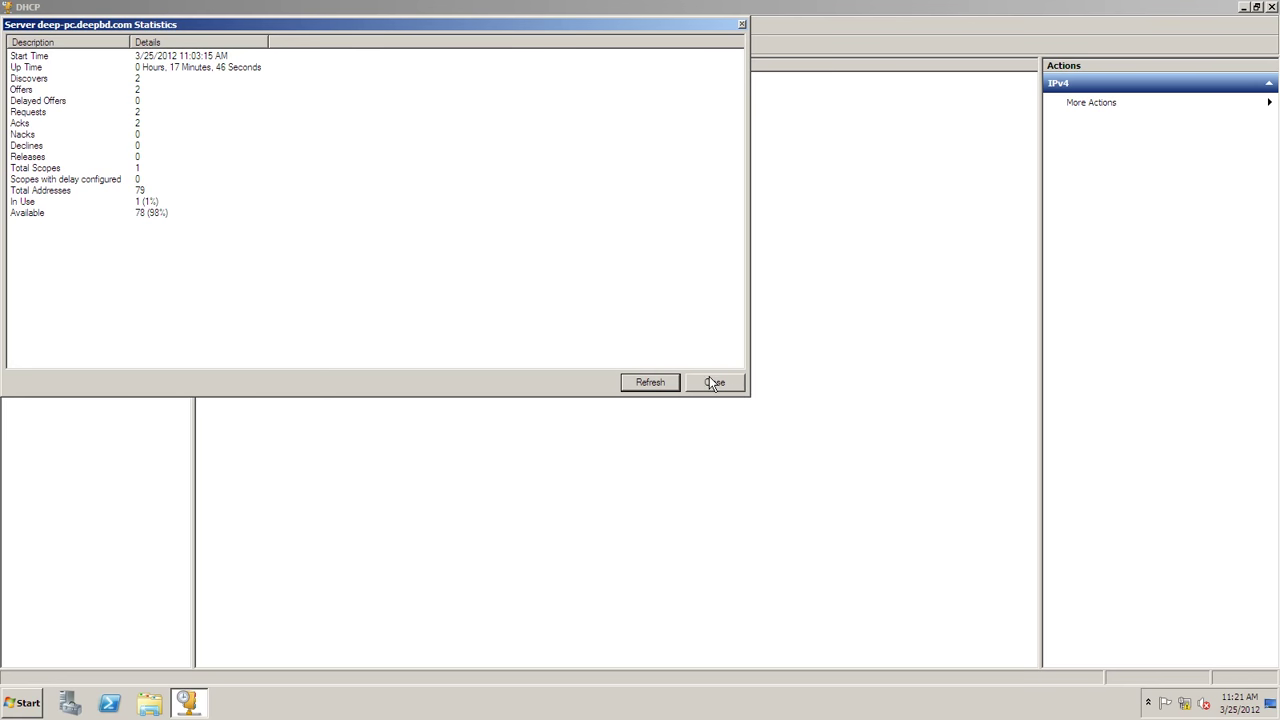
{"action": "left_click", "coordinate": [714, 382]}
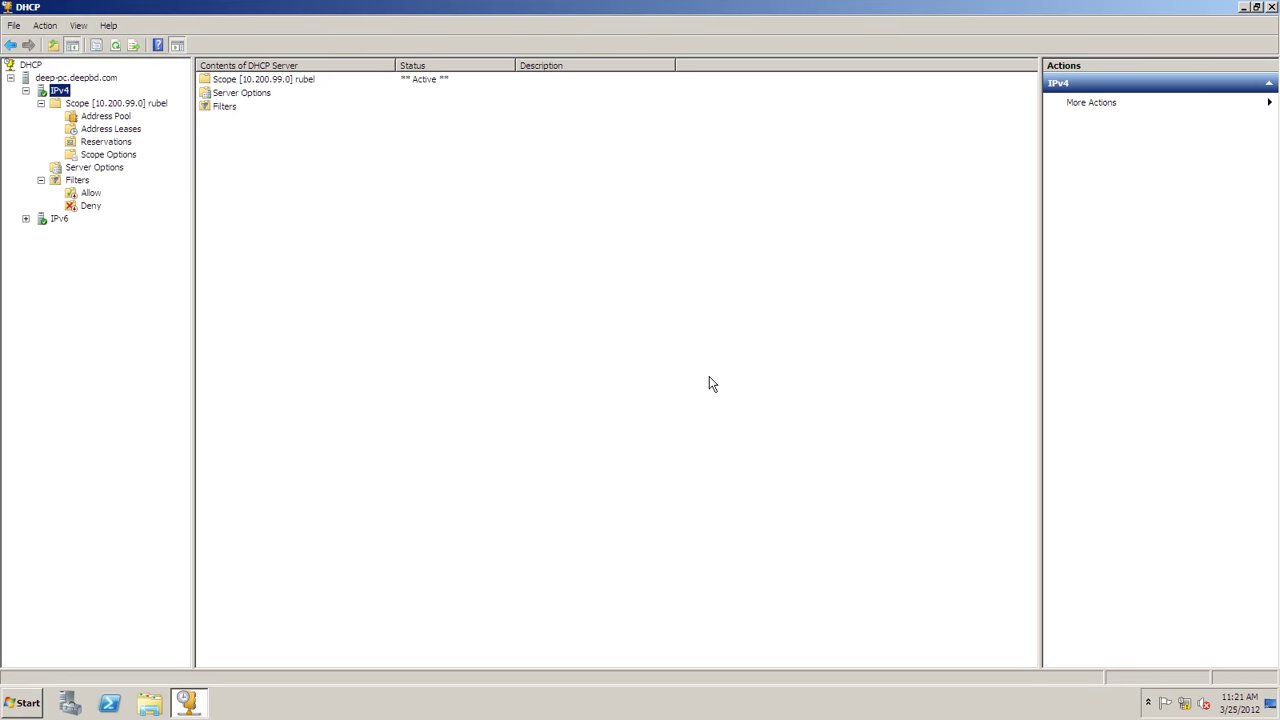
Step: Refresh the DHCP console and check the top-level DHCP node's available actions
{"action": "left_click", "coordinate": [118, 47]}
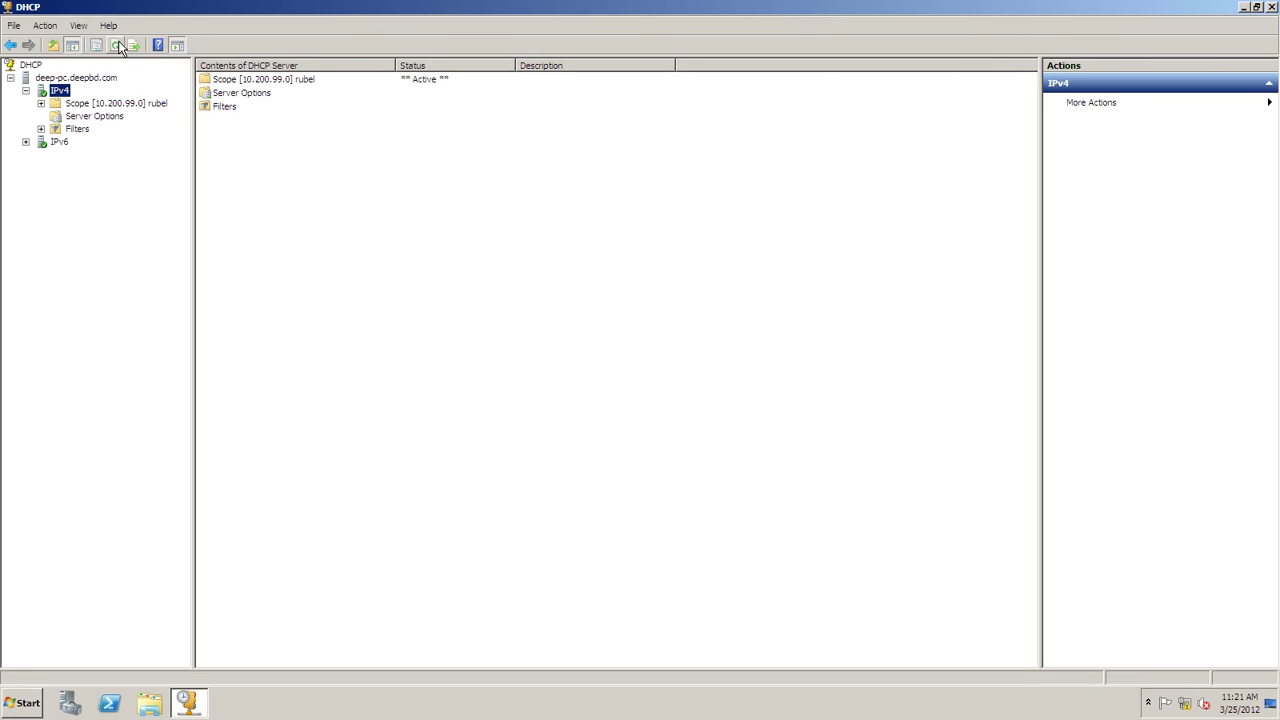
{"action": "left_click", "coordinate": [118, 47]}
{"action": "left_click", "coordinate": [31, 66]}
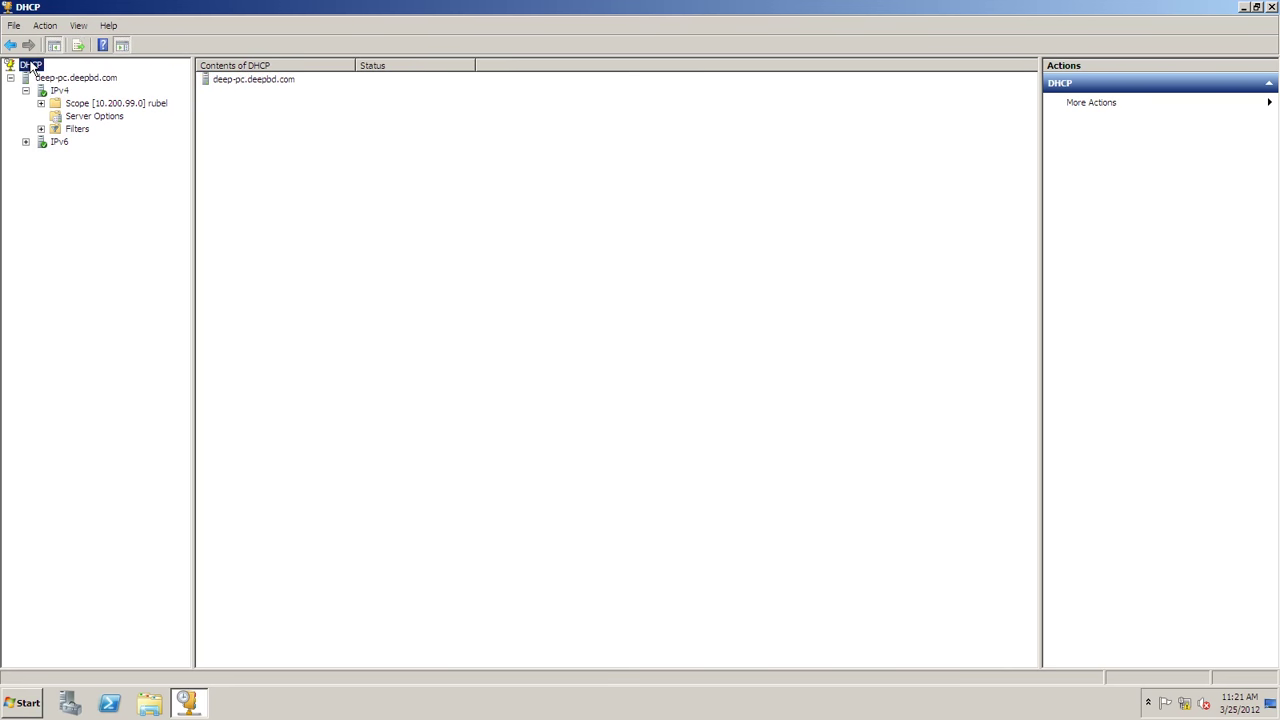
{"action": "right_click", "coordinate": [33, 68]}
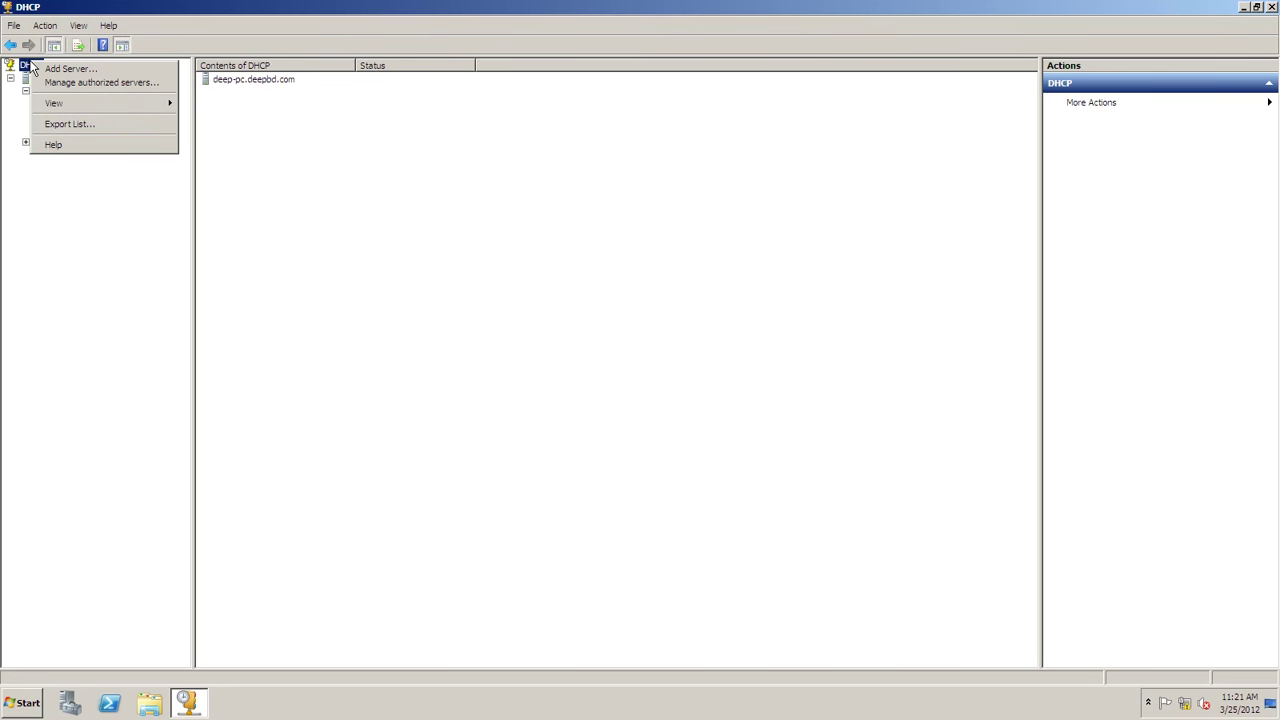
{"action": "left_click", "coordinate": [97, 251]}
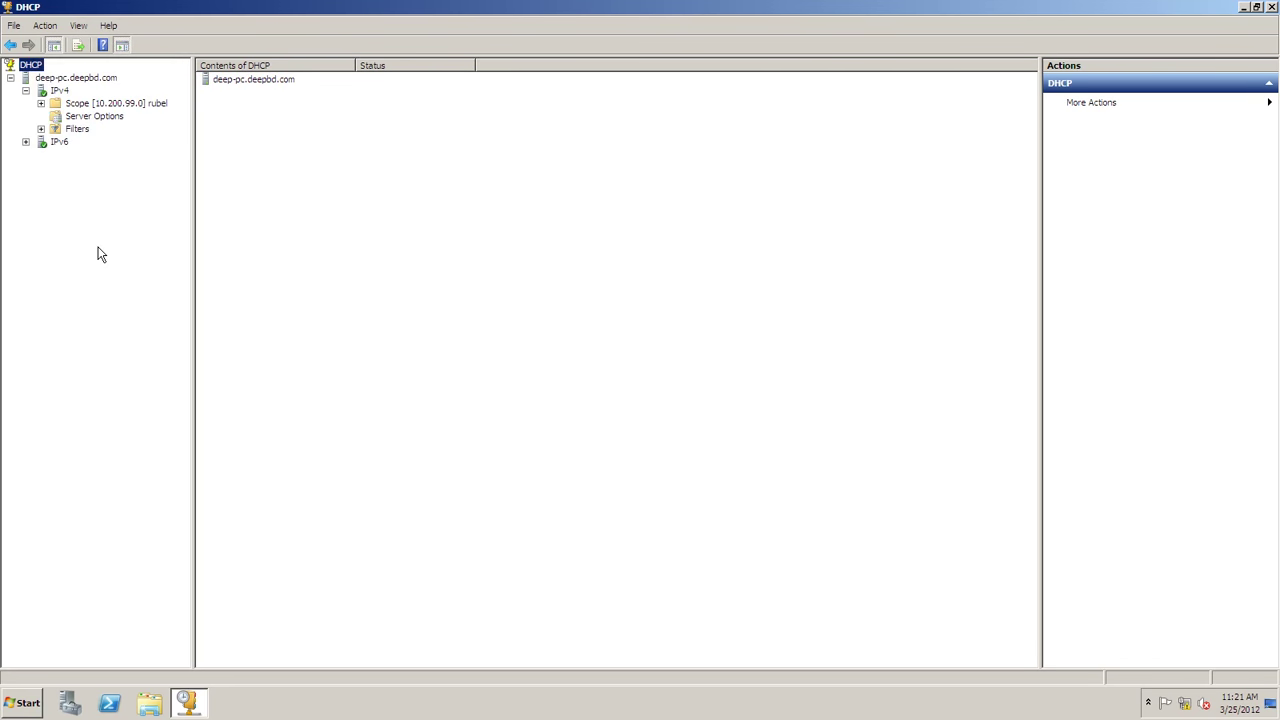
Step: Restart the DHCP service on deep-pc.deepbd.com through All Tasks > Restart
{"action": "left_click", "coordinate": [60, 80]}
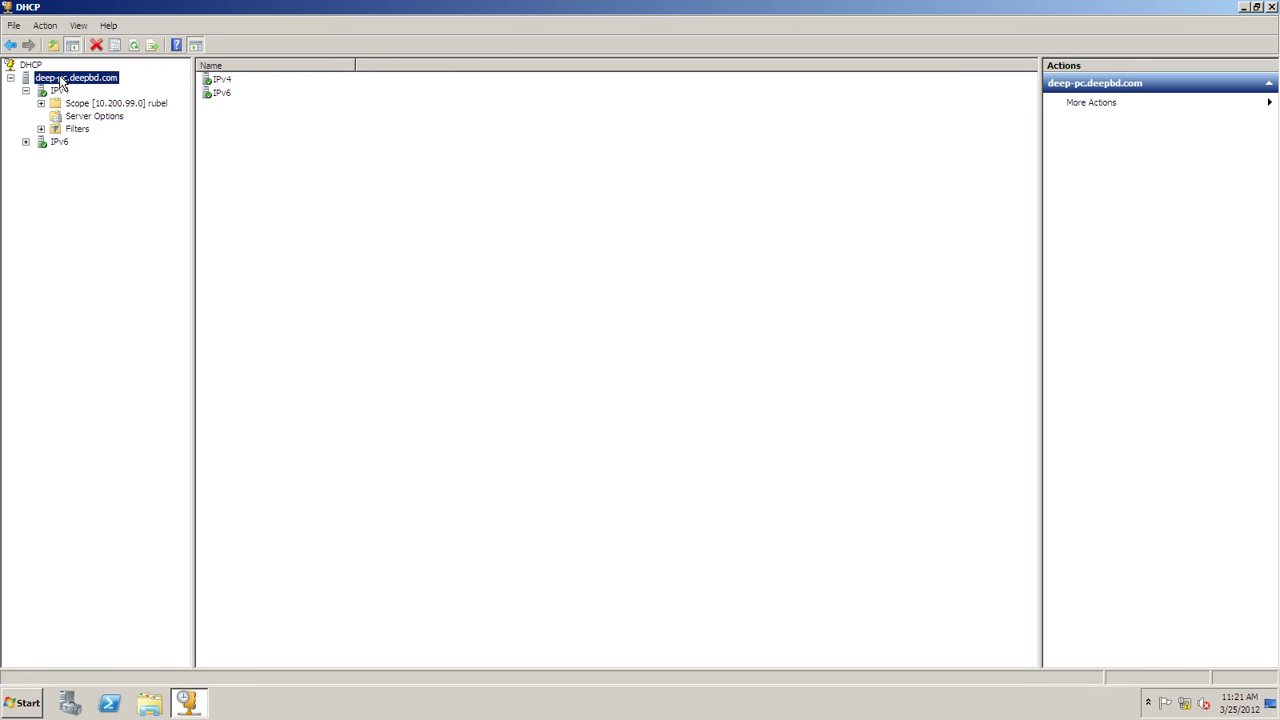
{"action": "right_click", "coordinate": [60, 80]}
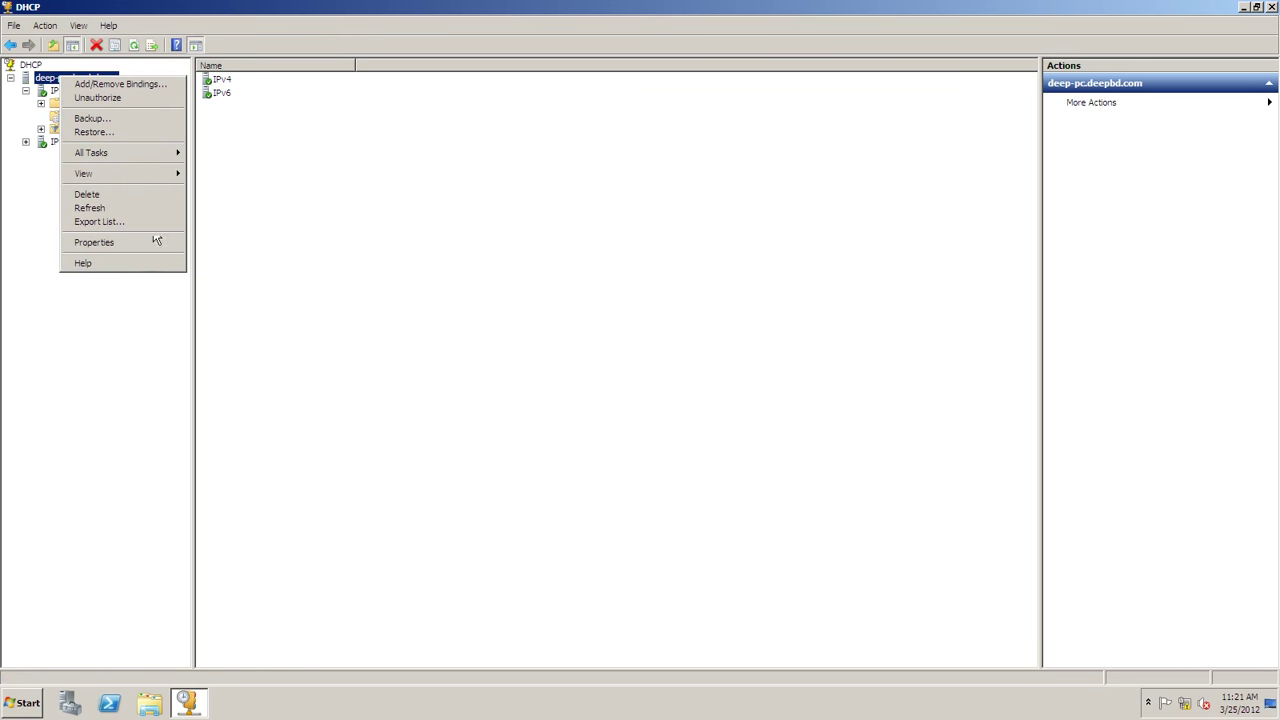
{"action": "mouse_move", "coordinate": [168, 156]}
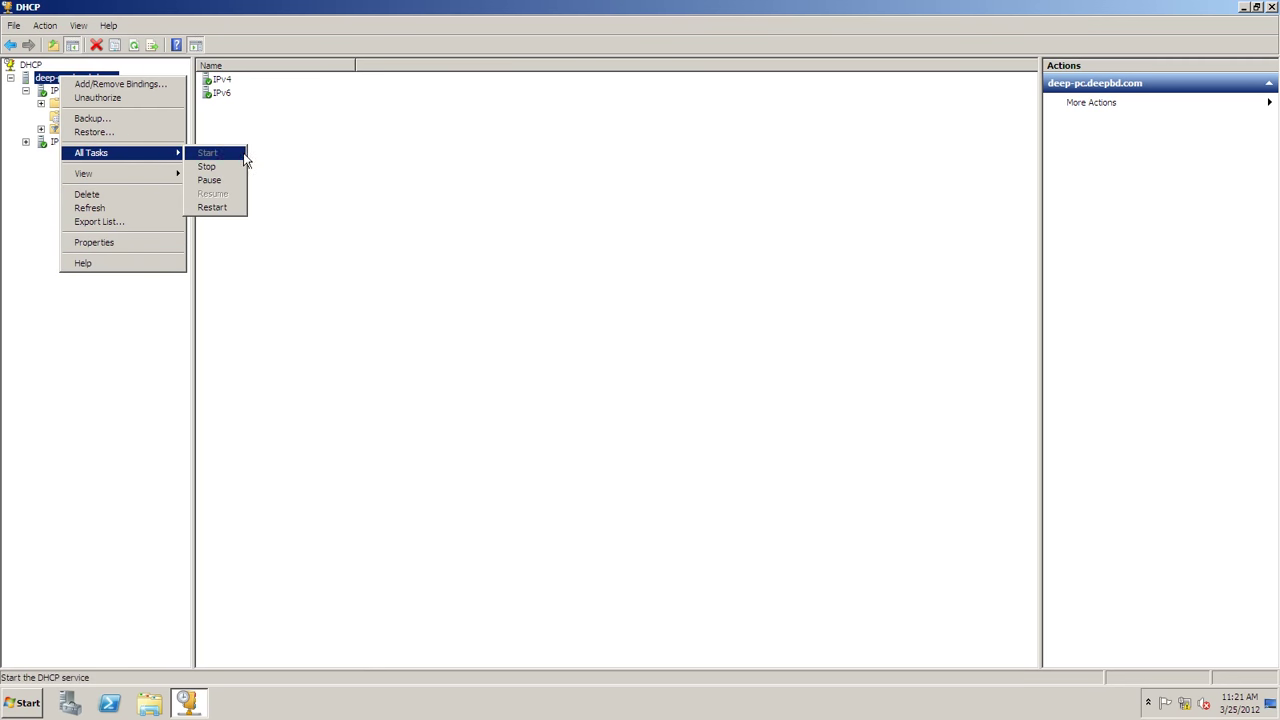
{"action": "left_click", "coordinate": [212, 208]}
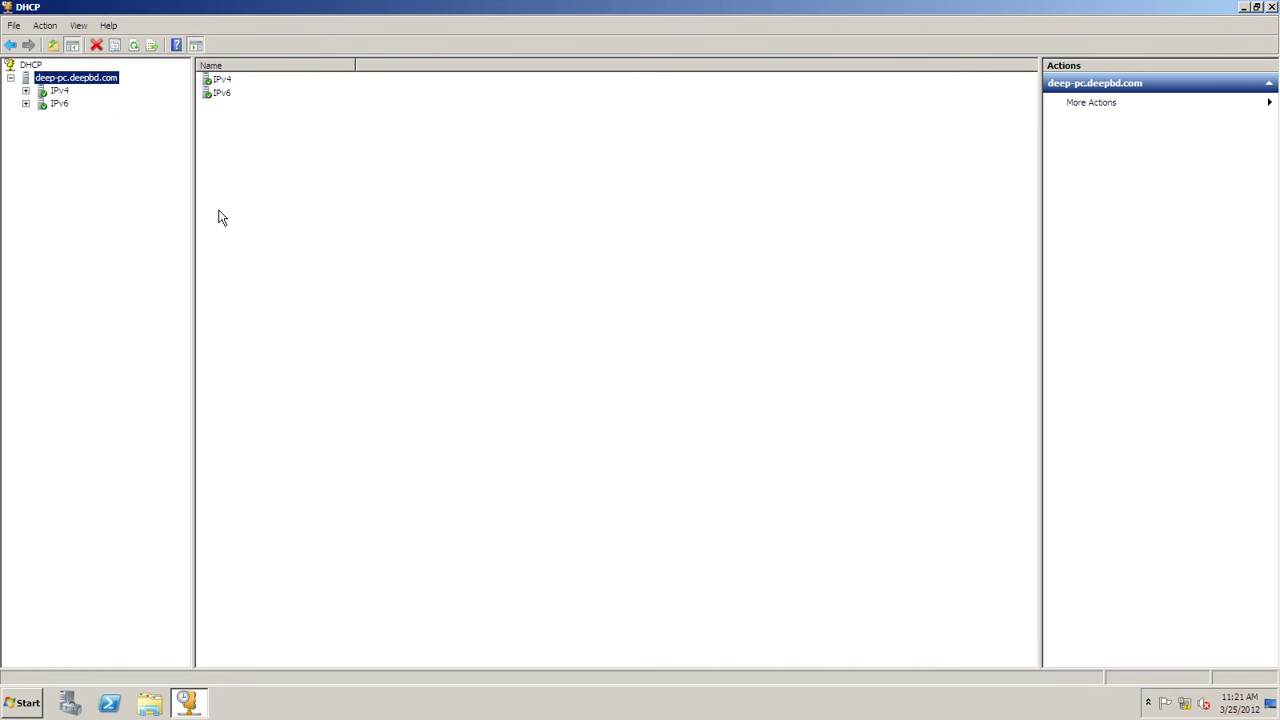
Step: Expand IPv4 and Scope [10.200.99.0], view its enlarged statistics (79 total, 1 in use, 78 available), then close them
{"action": "left_click", "coordinate": [26, 91]}
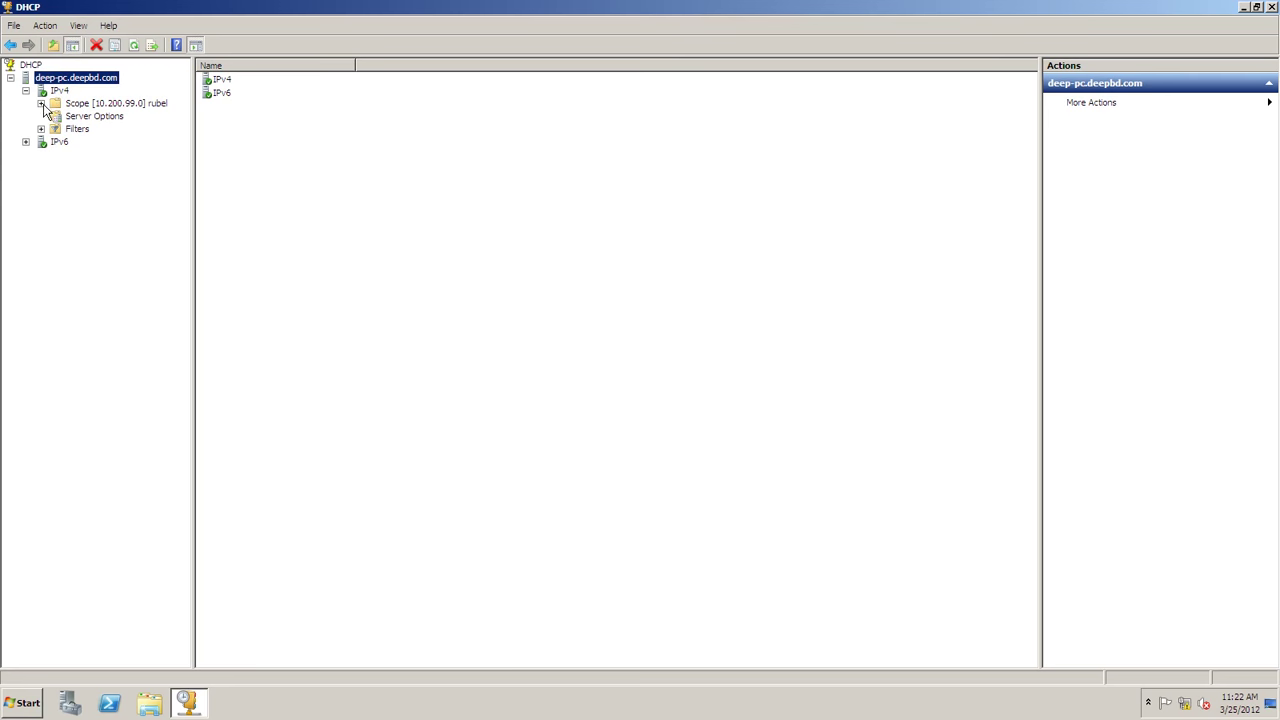
{"action": "left_click", "coordinate": [41, 104]}
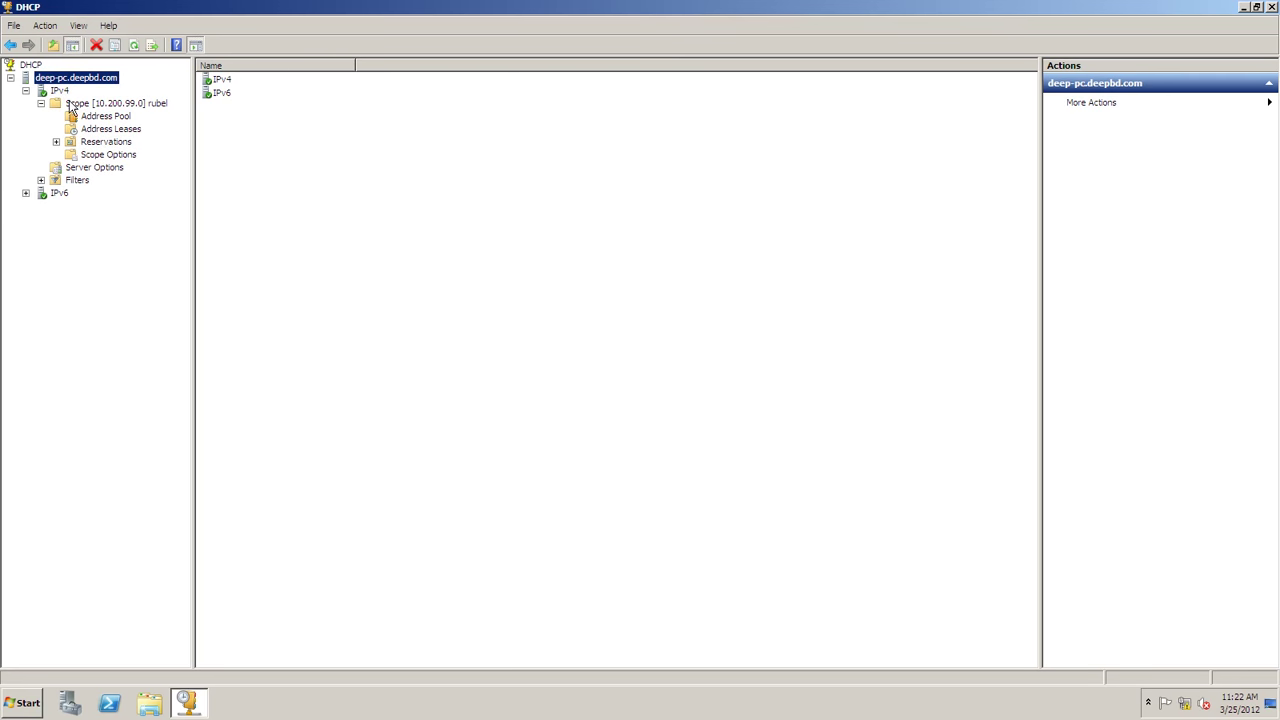
{"action": "left_click", "coordinate": [72, 104]}
{"action": "right_click", "coordinate": [72, 107]}
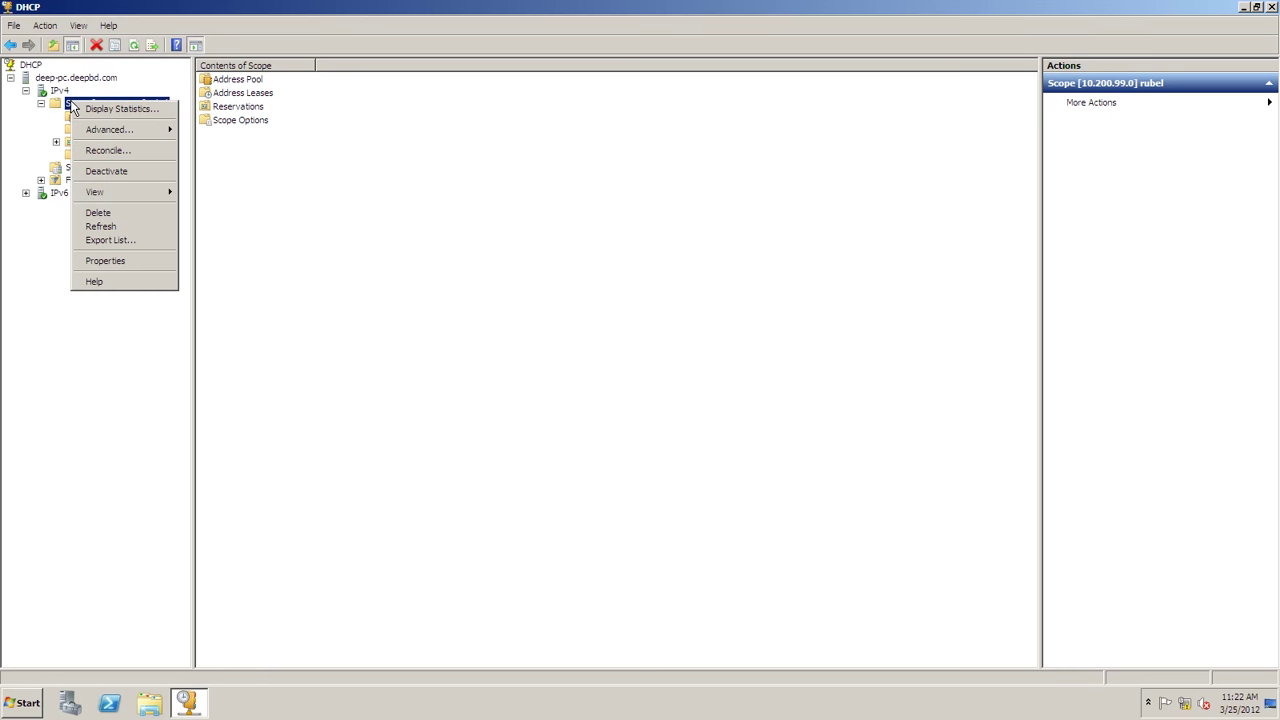
{"action": "left_click", "coordinate": [105, 109]}
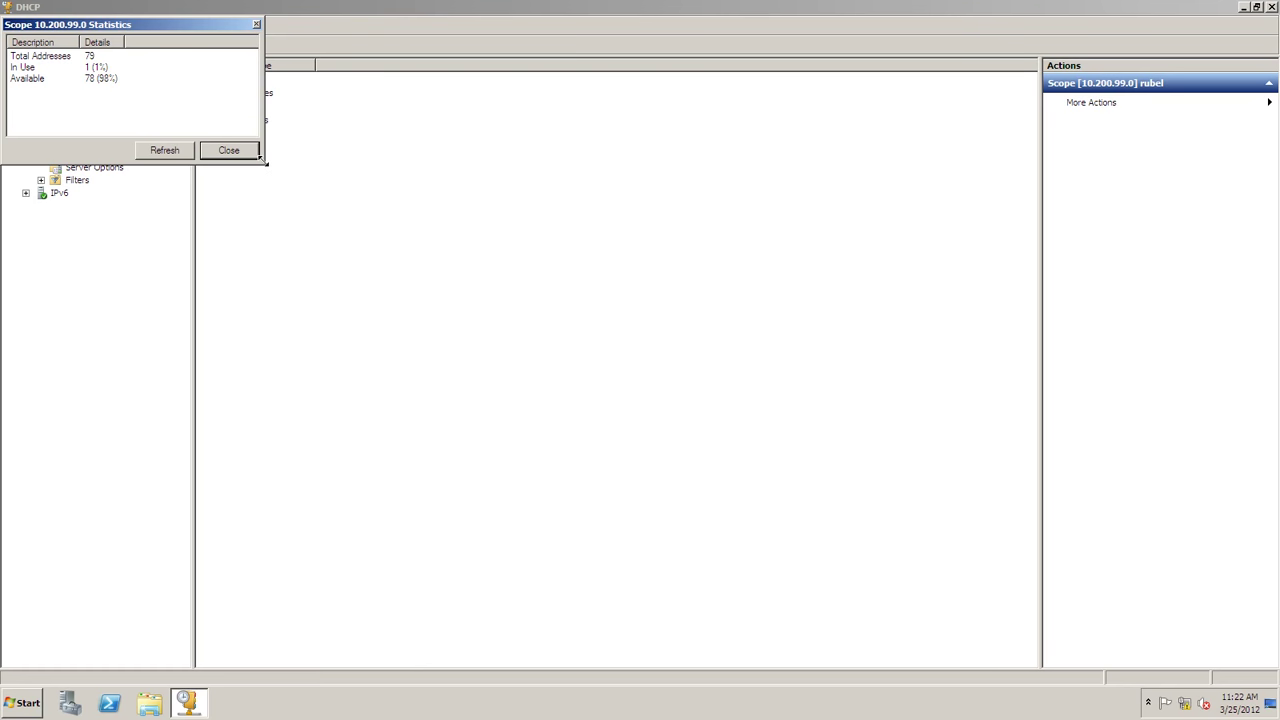
{"action": "left_click_drag", "start_coordinate": [263, 160], "coordinate": [1052, 559]}
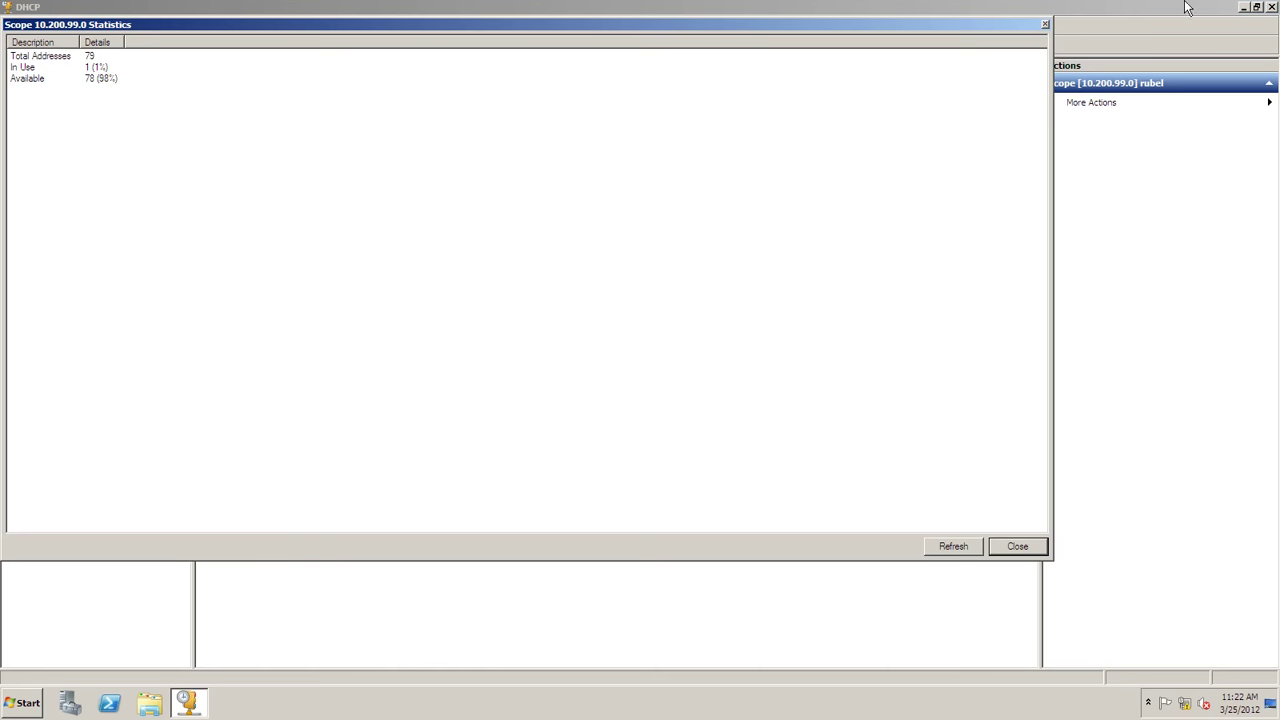
{"action": "left_click", "coordinate": [1045, 24]}
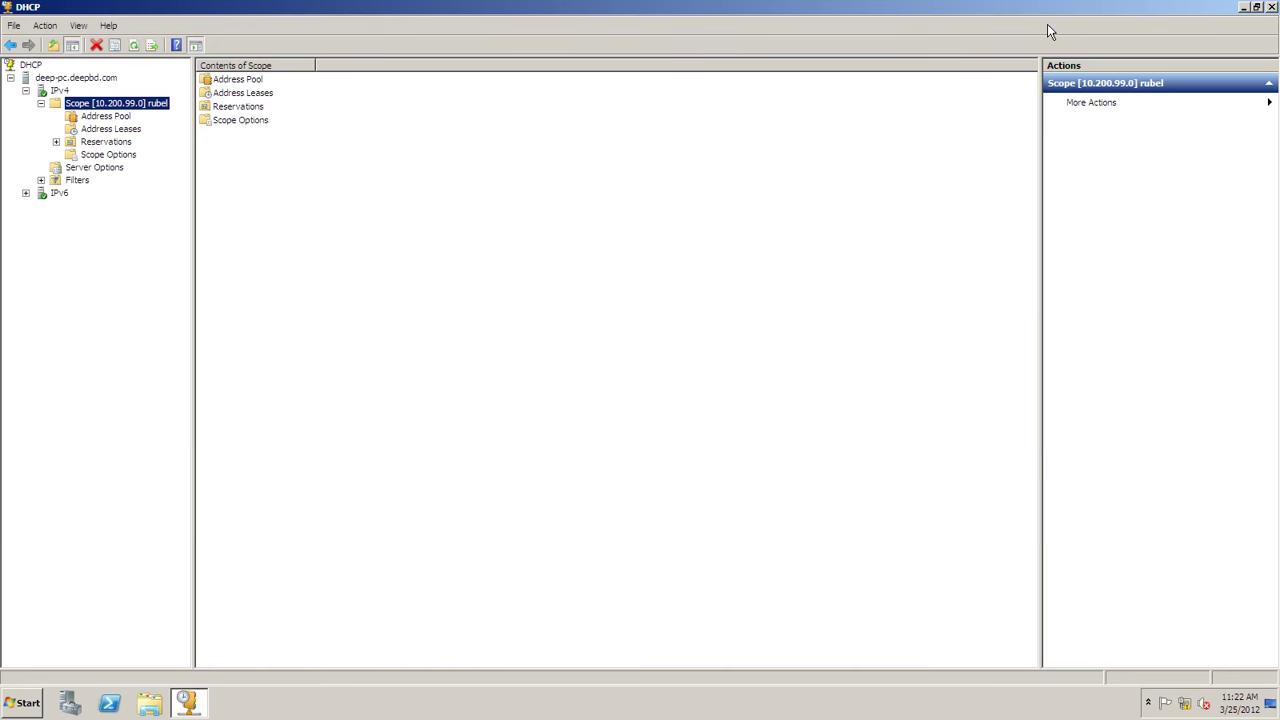
Step: Look over the pool with its 10.200.99.50–70 exclusion, then the leases page showing 10.200.99.1's active lease
{"action": "left_click", "coordinate": [97, 122]}
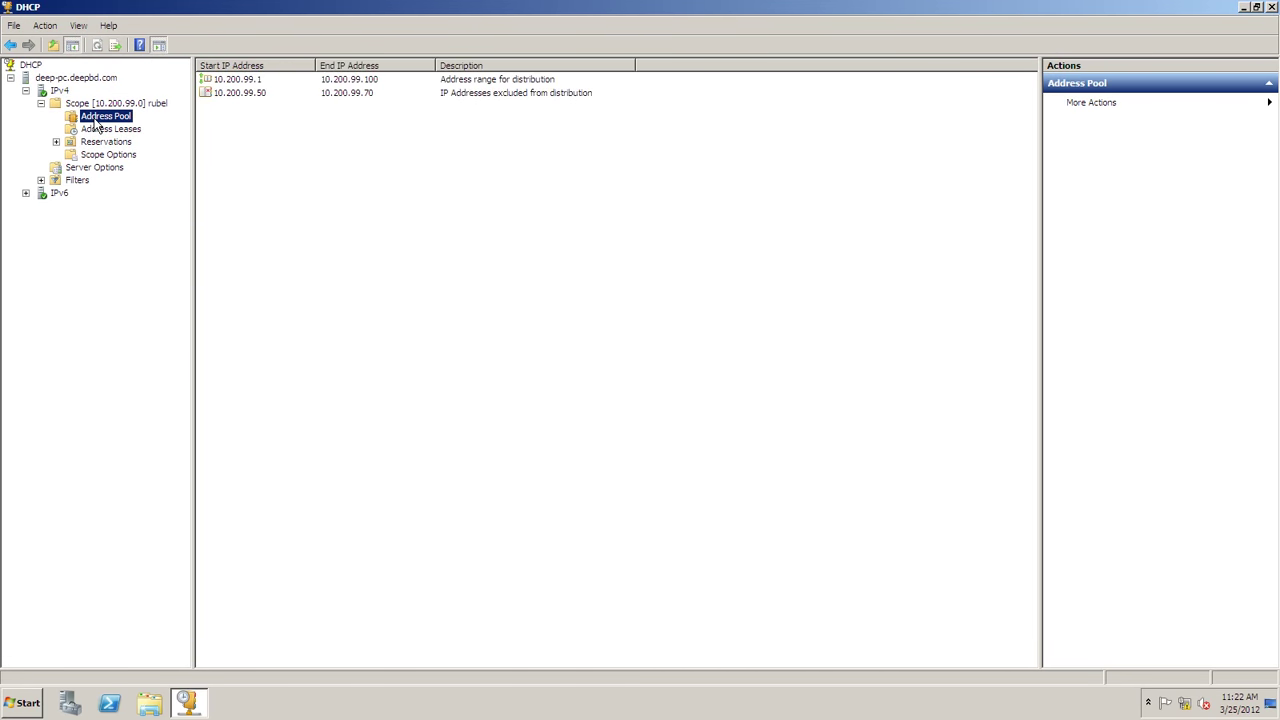
{"action": "right_click", "coordinate": [97, 124]}
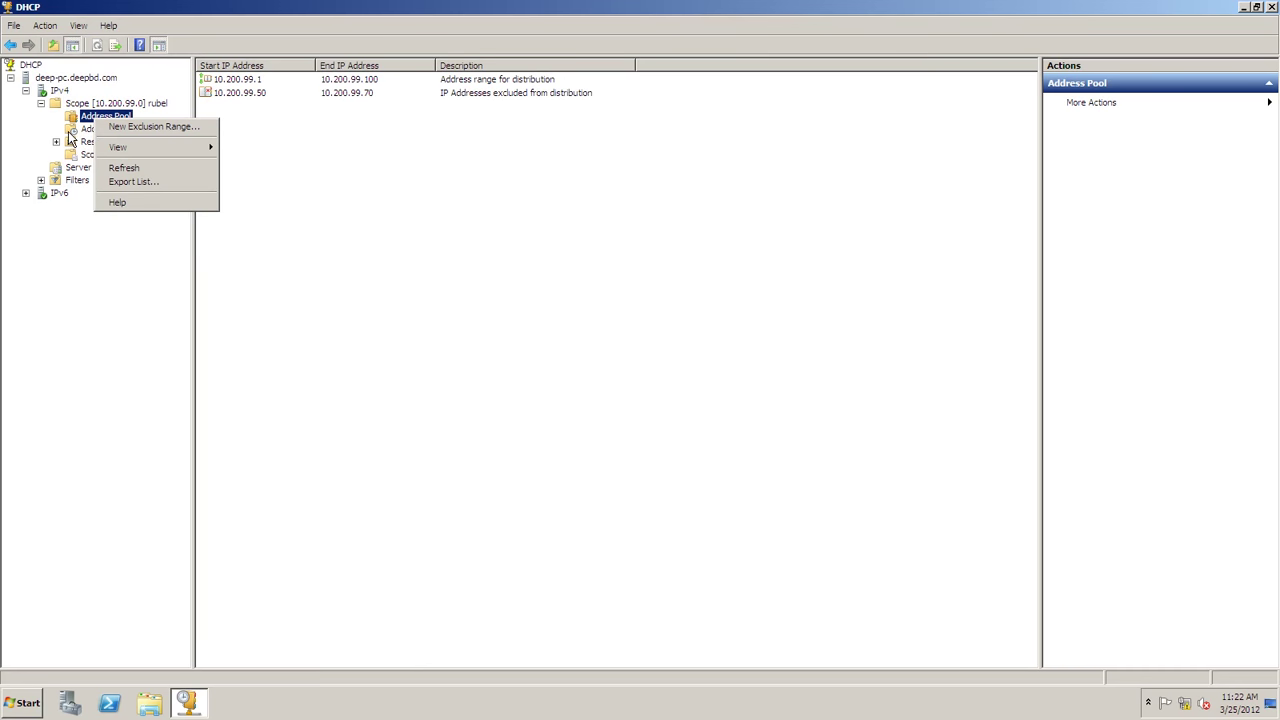
{"action": "left_click", "coordinate": [70, 138]}
{"action": "right_click", "coordinate": [70, 138]}
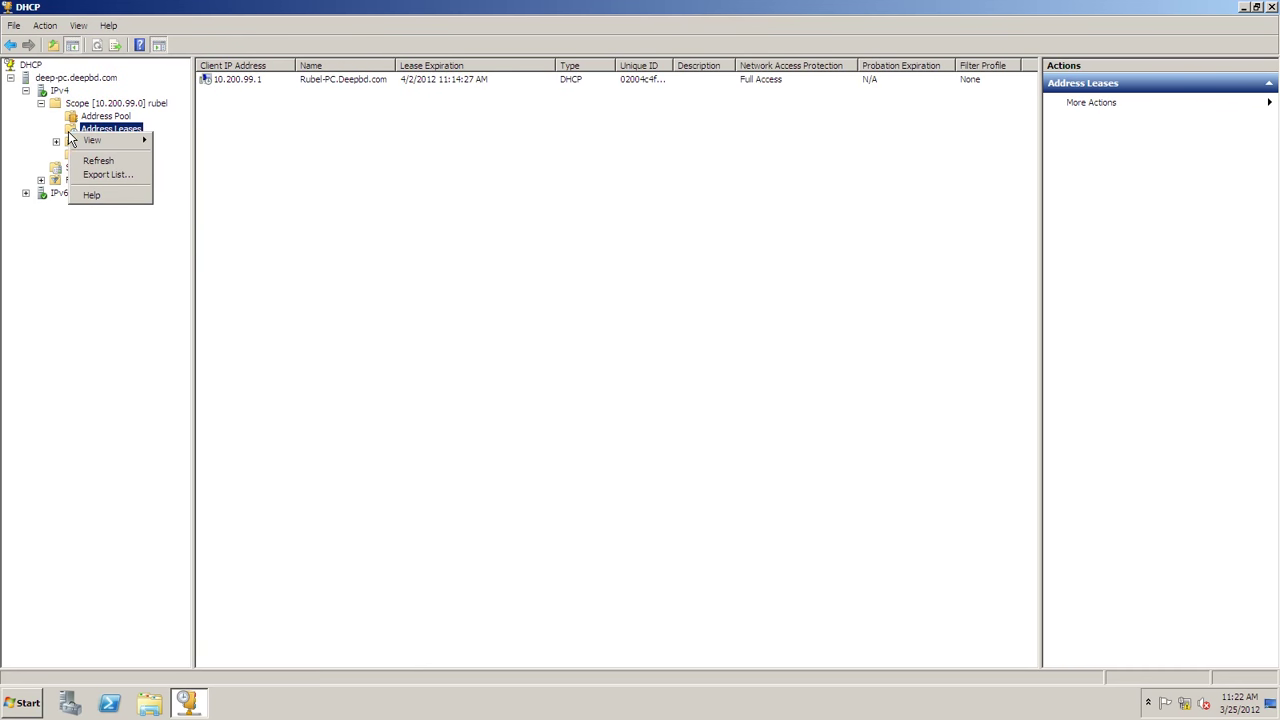
{"action": "mouse_move", "coordinate": [94, 147]}
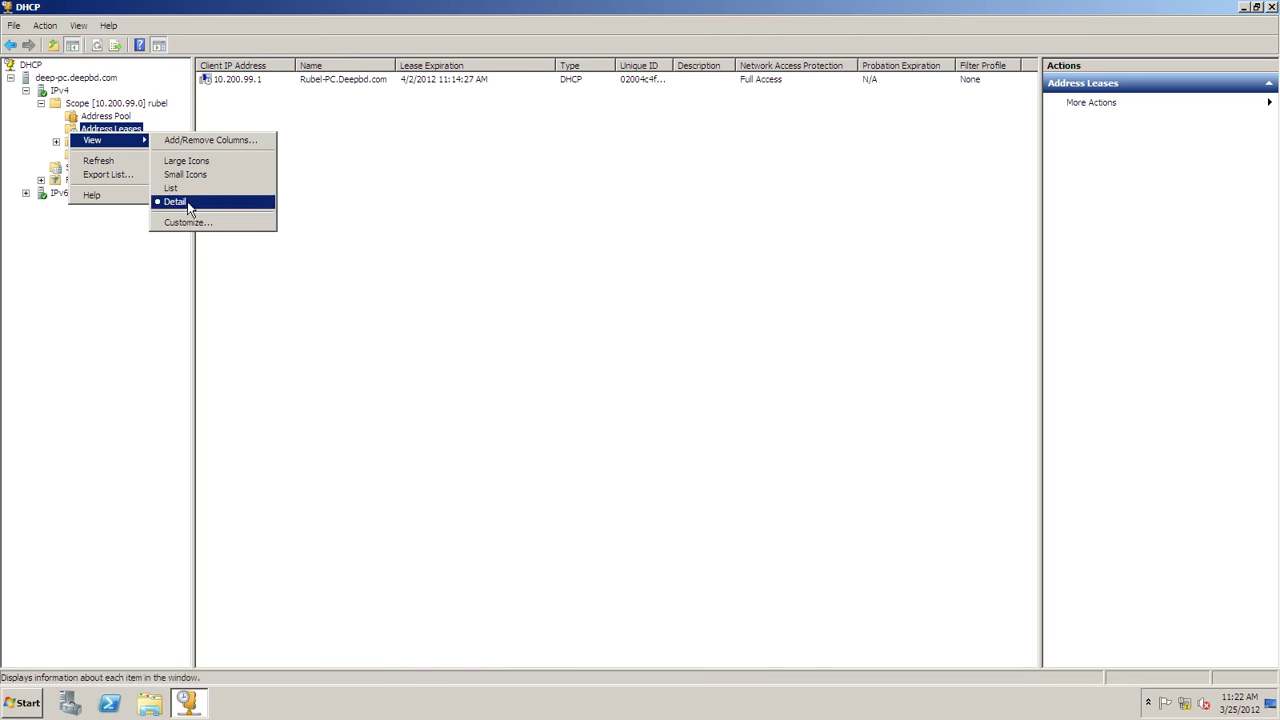
{"action": "left_click", "coordinate": [471, 195]}
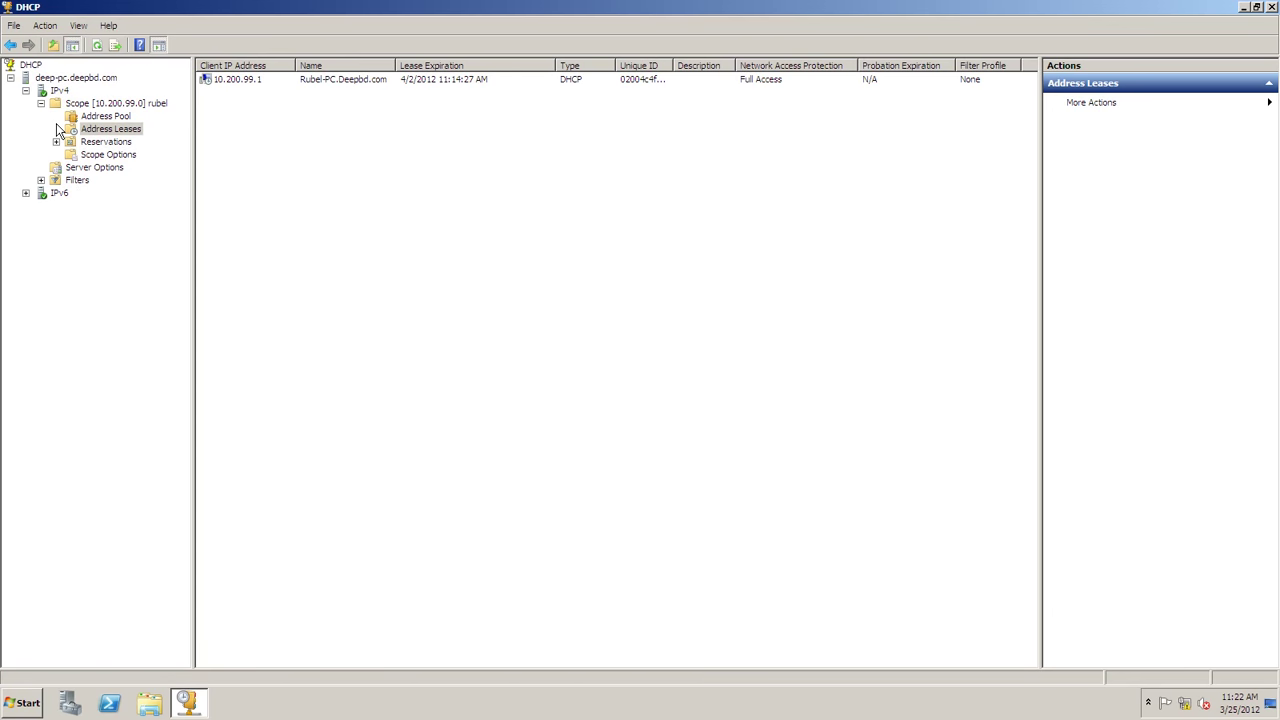
Step: Start exporting the deep-pc.deepbd.com server's list to the Desktop, then cancel without saving a file
{"action": "left_click", "coordinate": [33, 65]}
{"action": "right_click", "coordinate": [33, 65]}
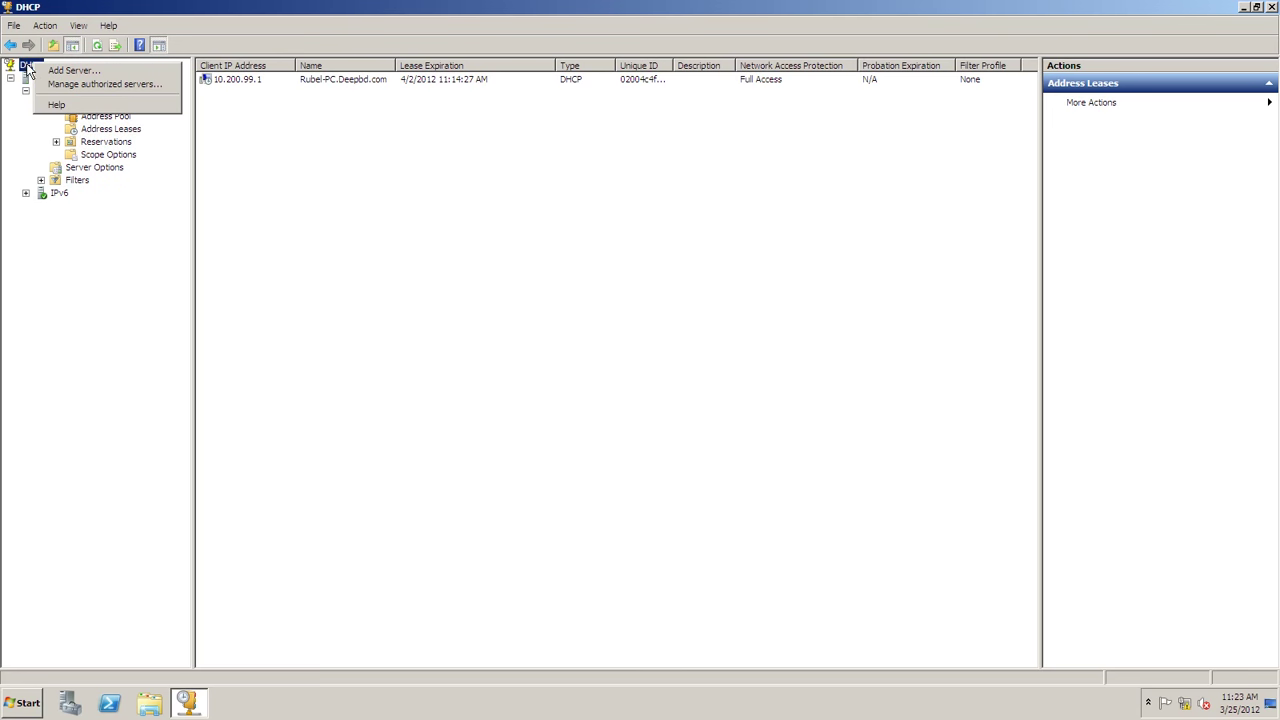
{"action": "left_click", "coordinate": [22, 80]}
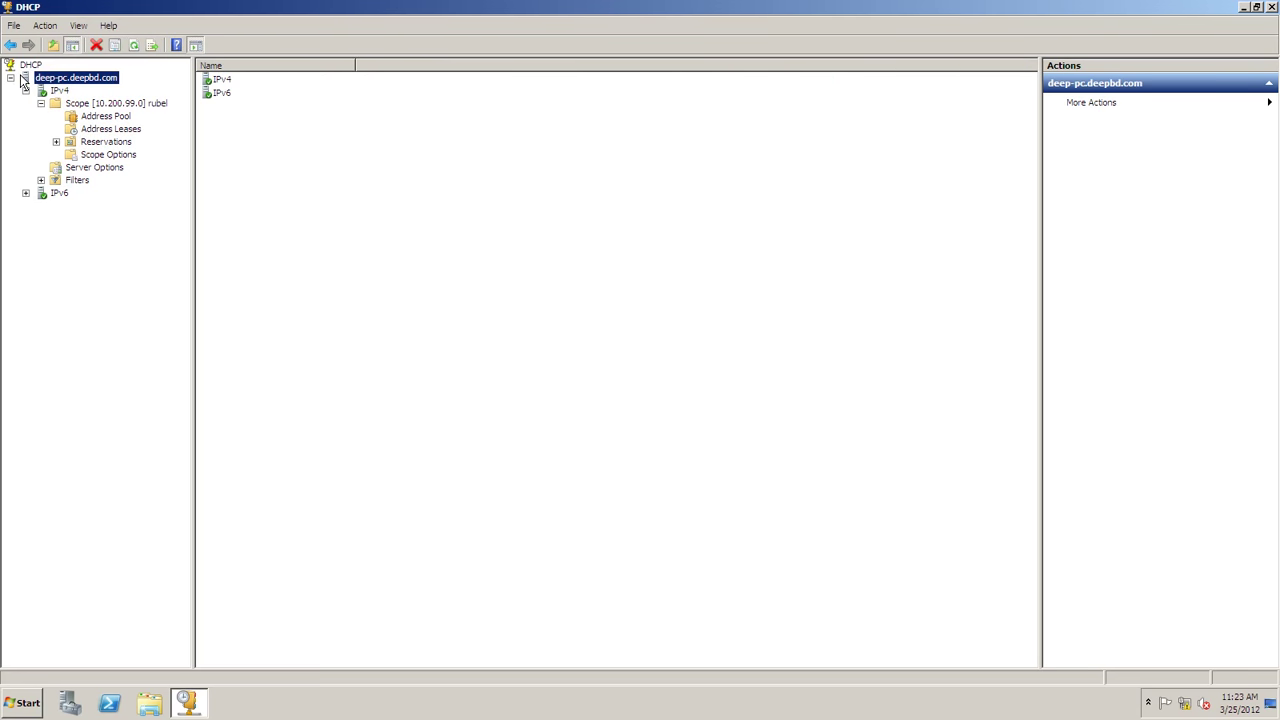
{"action": "right_click", "coordinate": [22, 80]}
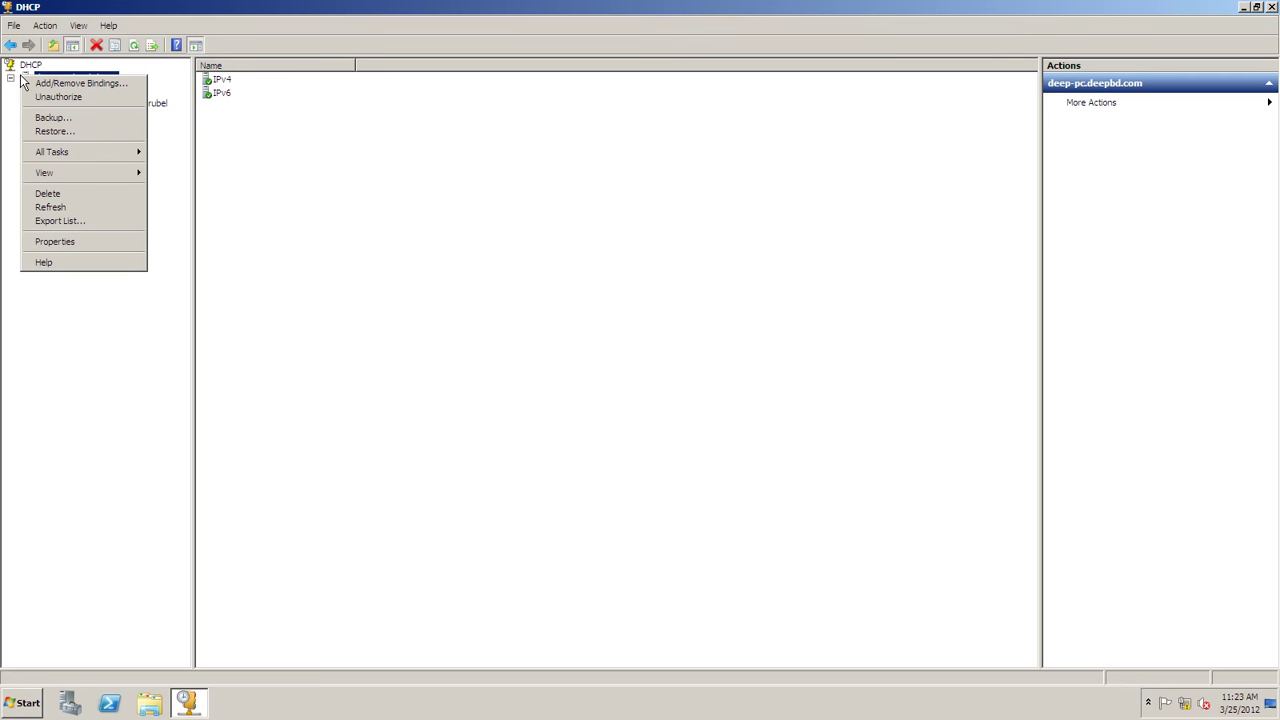
{"action": "left_click", "coordinate": [103, 222]}
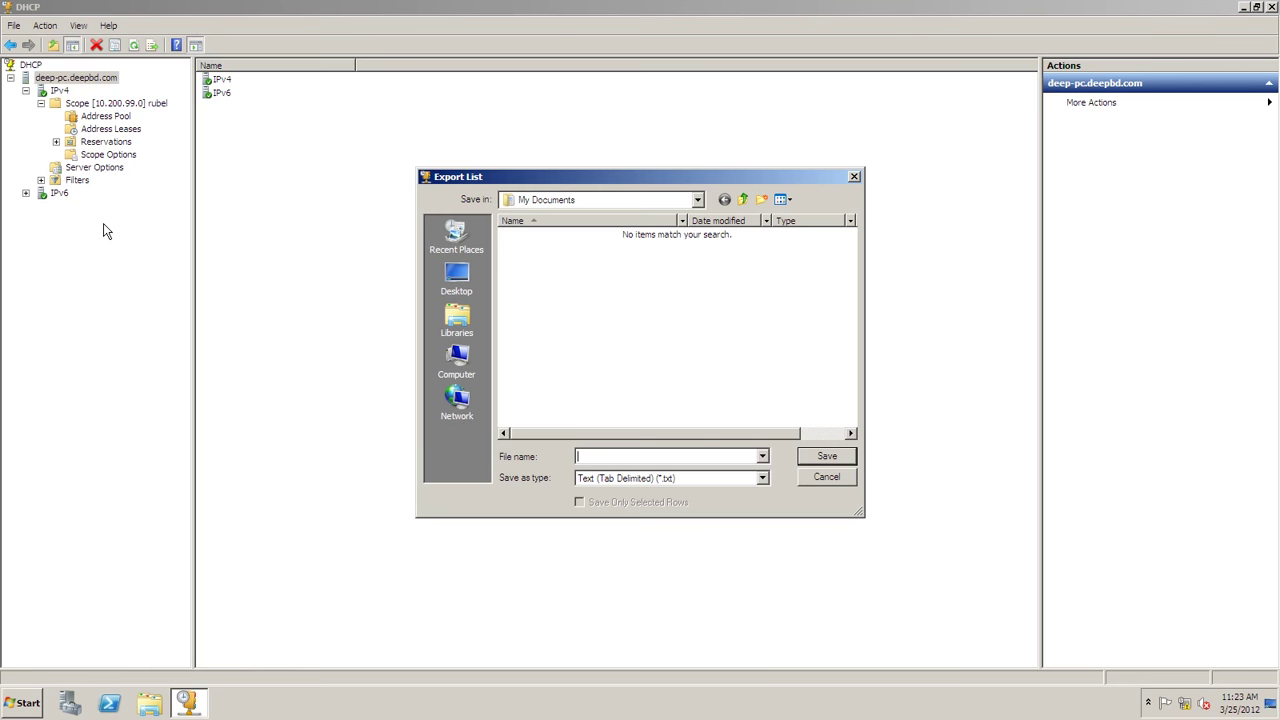
{"action": "left_click", "coordinate": [441, 286]}
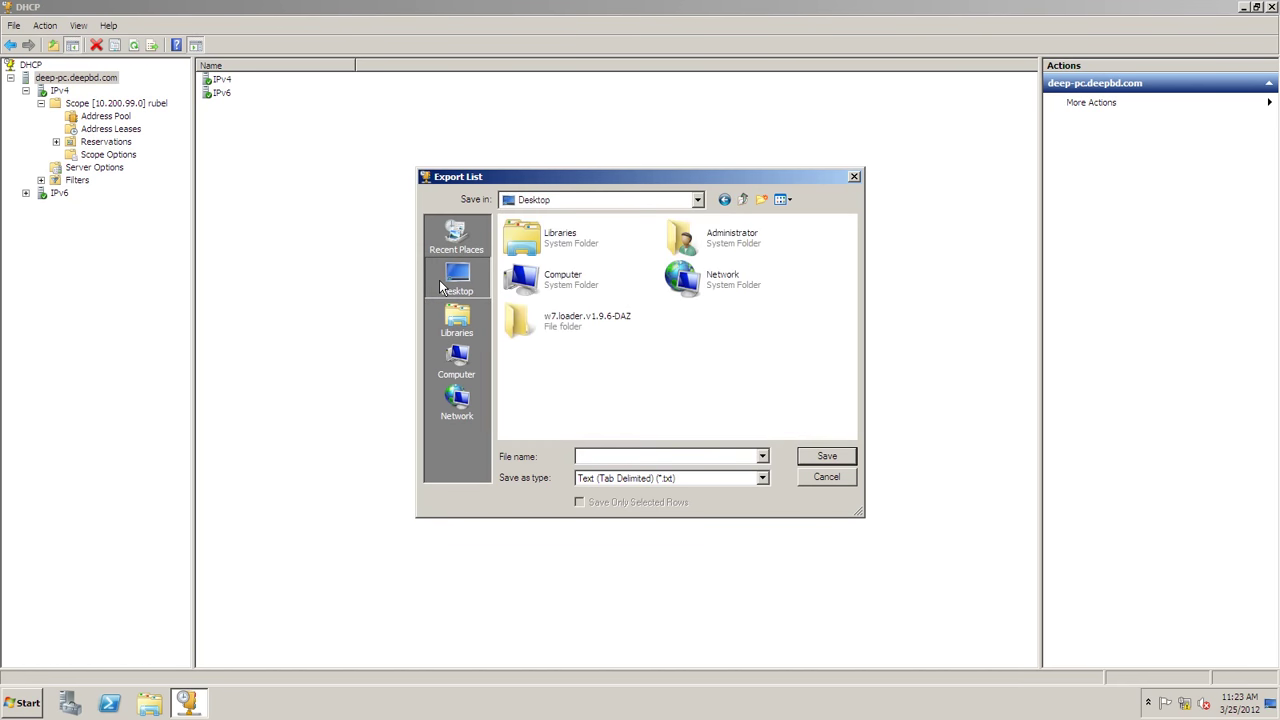
{"action": "left_click", "coordinate": [828, 478]}
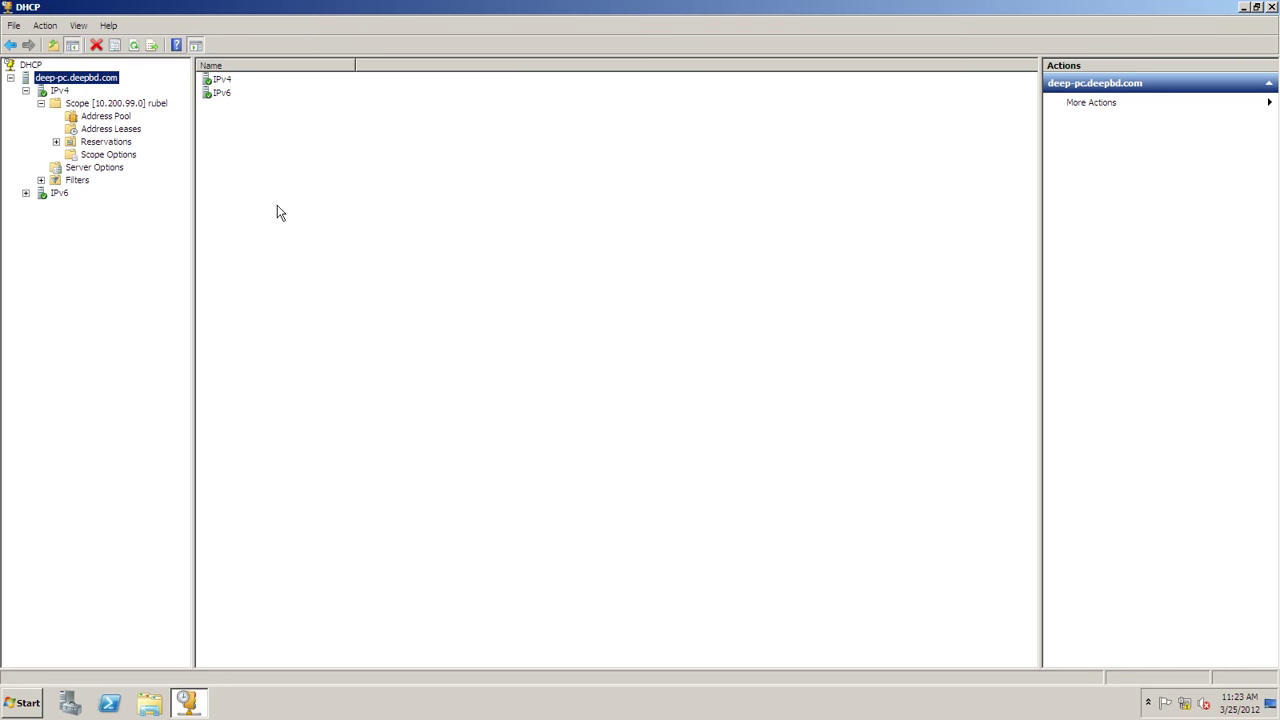
Step: Dismiss the server's actions menu and refresh the DHCP console
{"action": "right_click", "coordinate": [99, 83]}
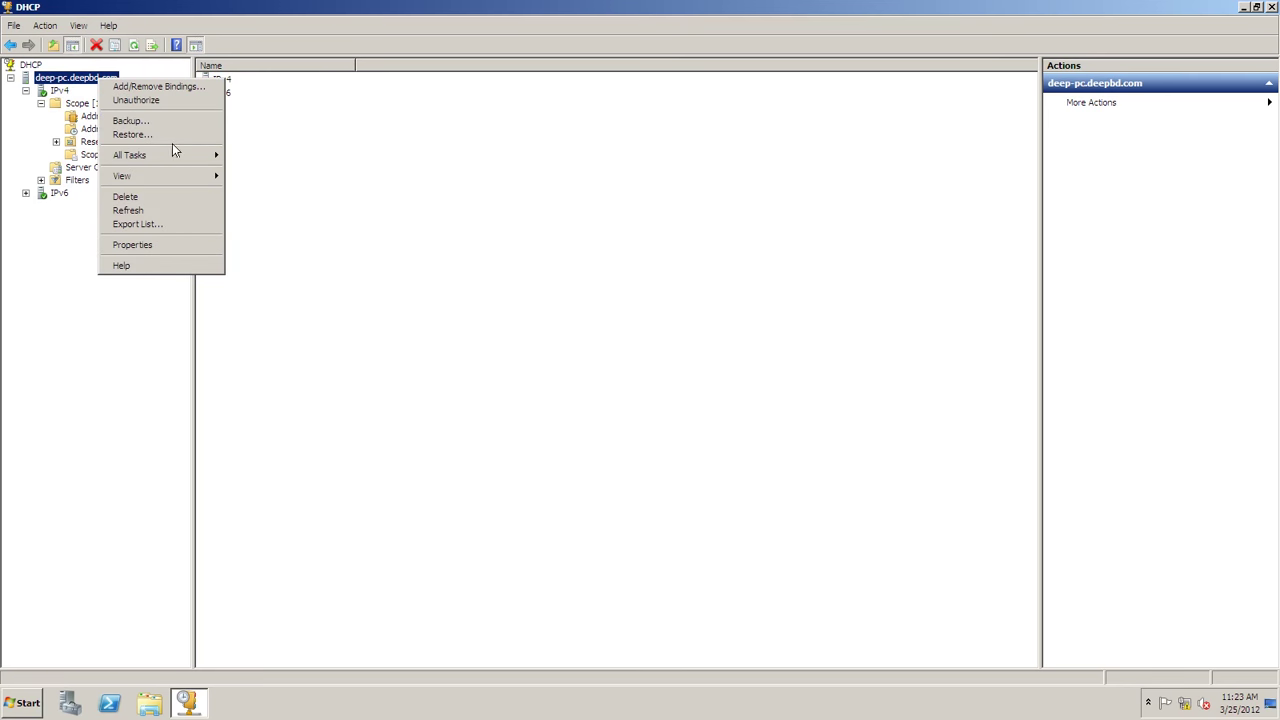
{"action": "mouse_move", "coordinate": [155, 184]}
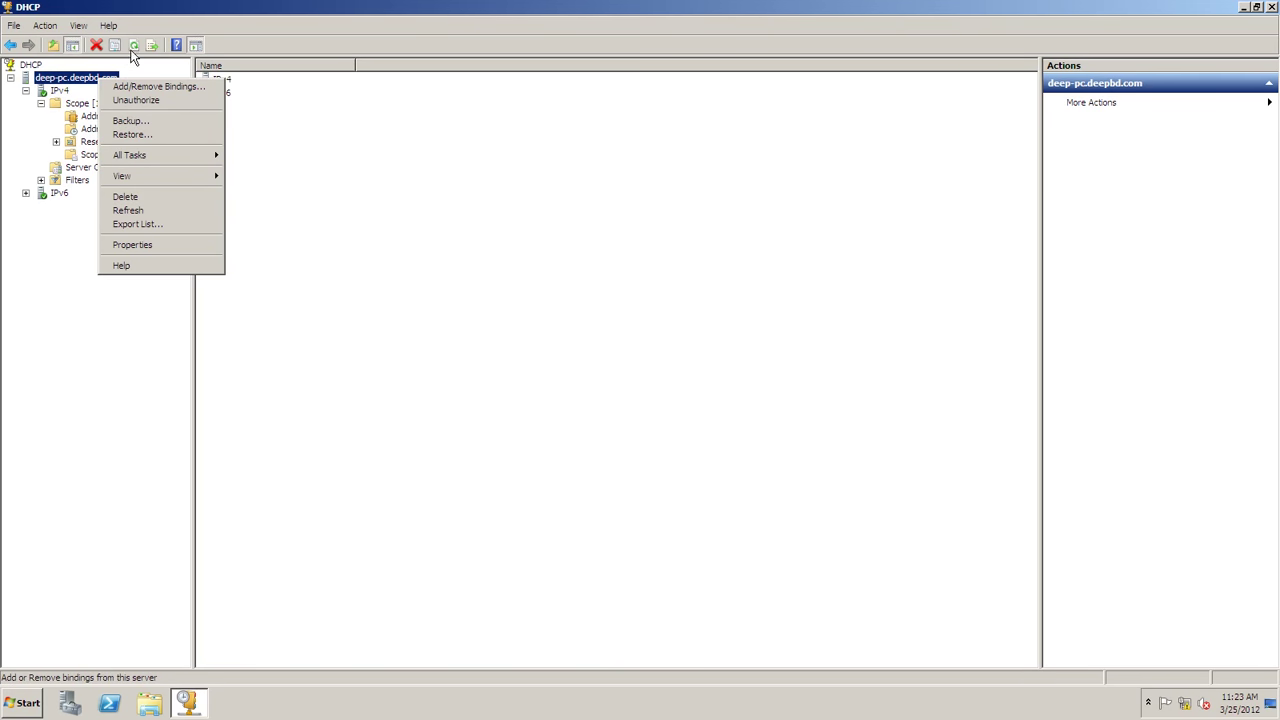
{"action": "key", "text": "Escape"}
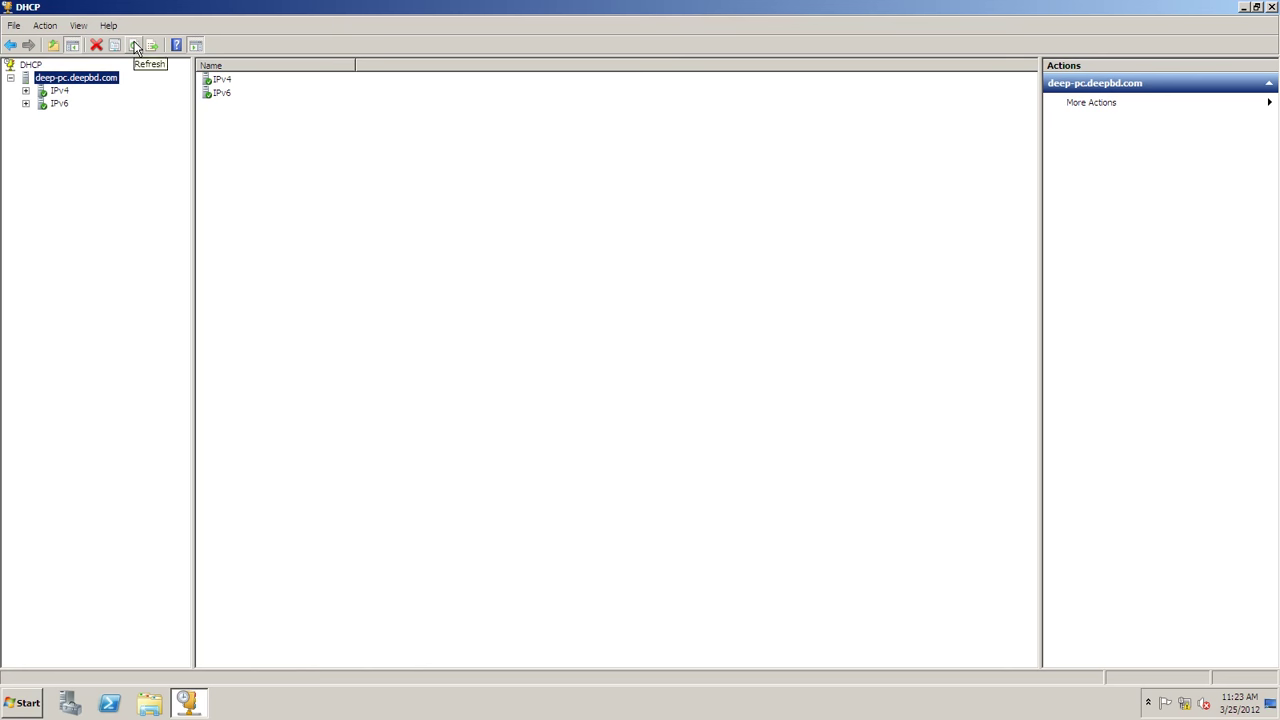
{"action": "left_click", "coordinate": [134, 46]}
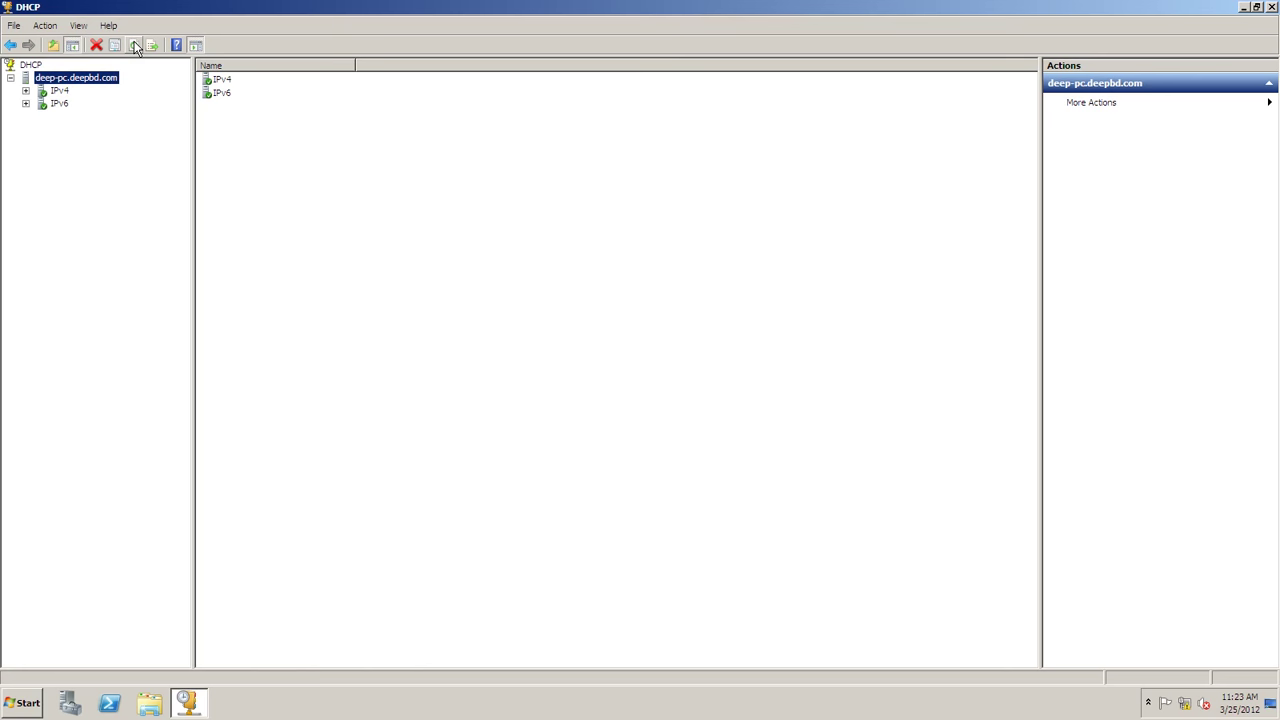
Step: View the IPv6 server options, then collapse IPv6 and expand the IPv4 branch
{"action": "left_click", "coordinate": [26, 104]}
{"action": "left_click", "coordinate": [92, 119]}
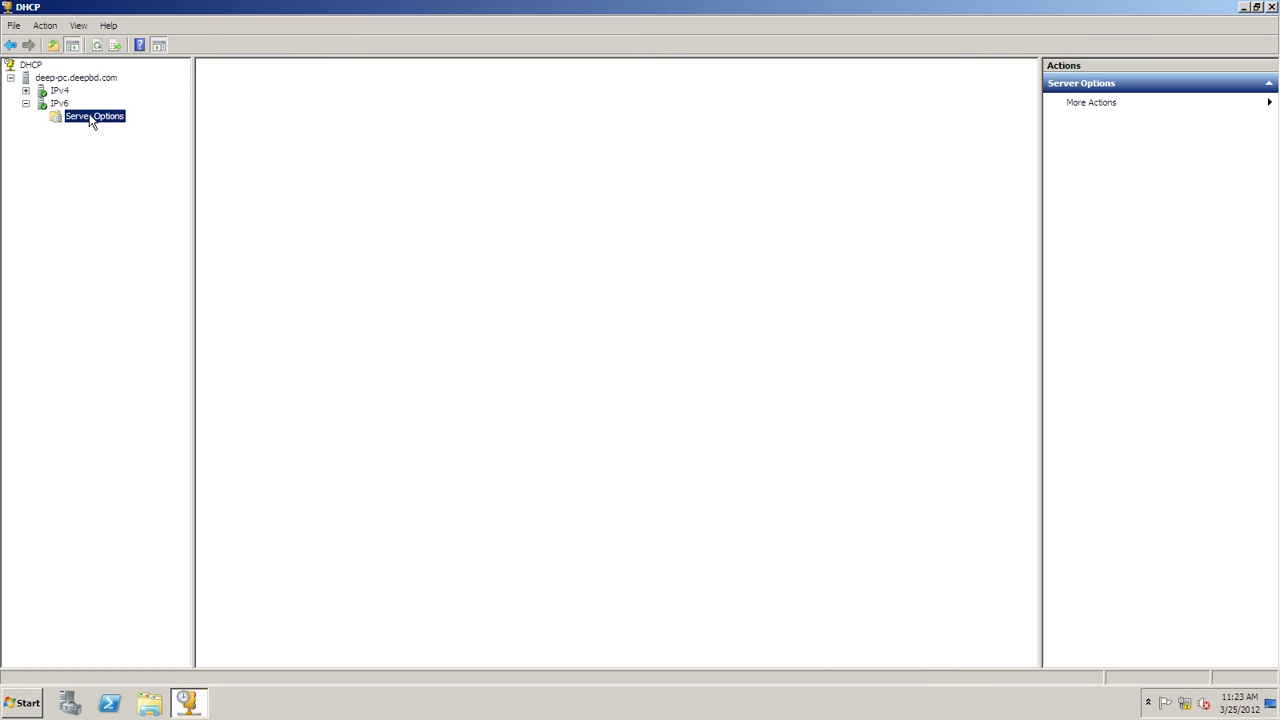
{"action": "right_click", "coordinate": [91, 121]}
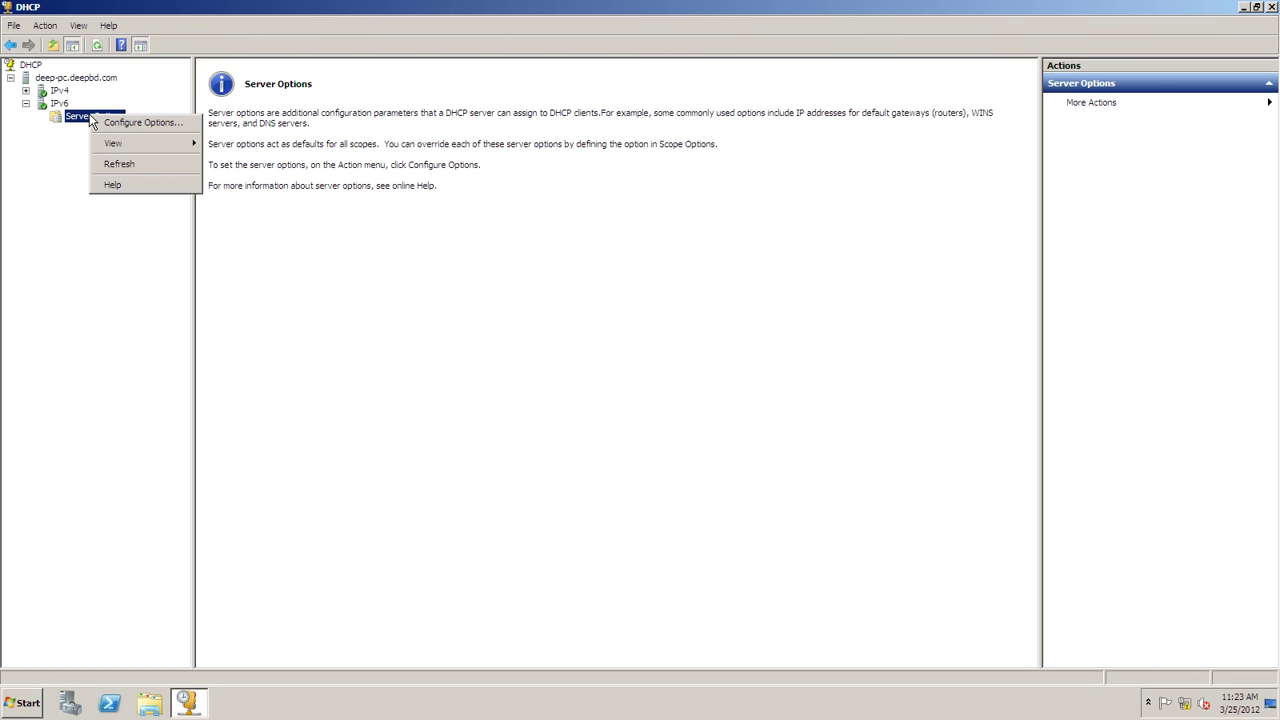
{"action": "left_click", "coordinate": [26, 104]}
{"action": "double_click", "coordinate": [57, 92]}
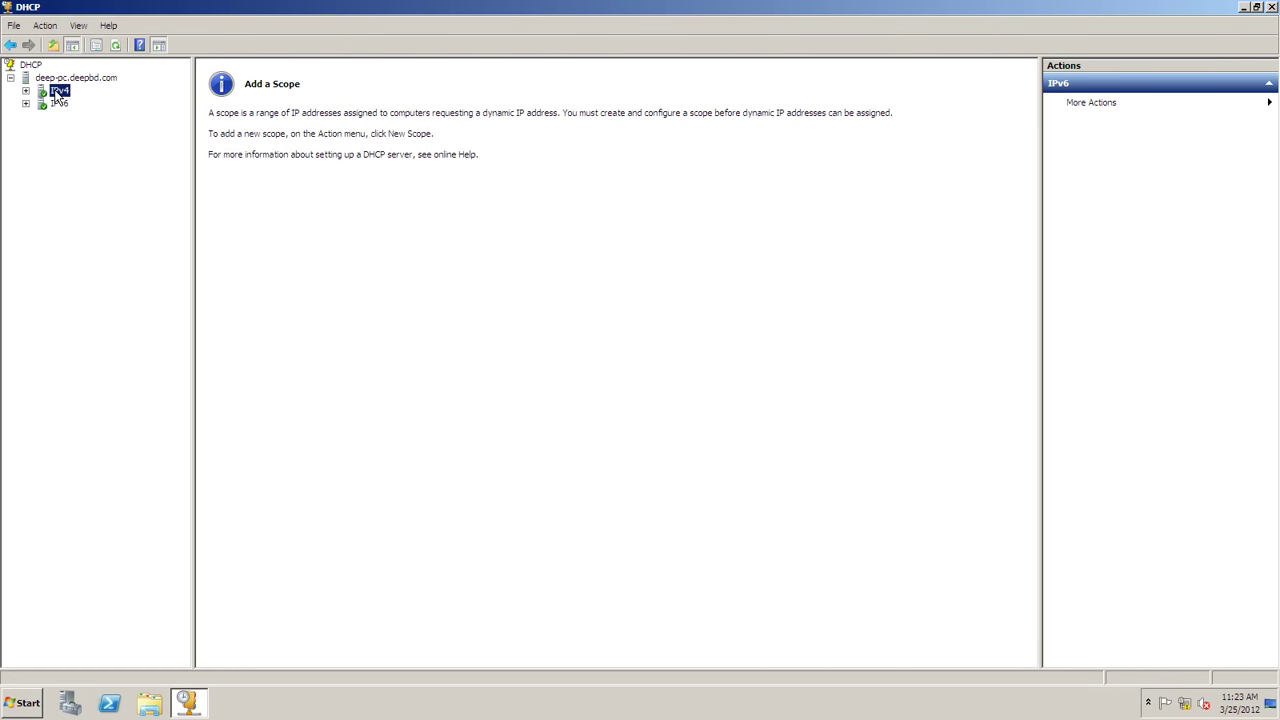
{"action": "right_click", "coordinate": [56, 93]}
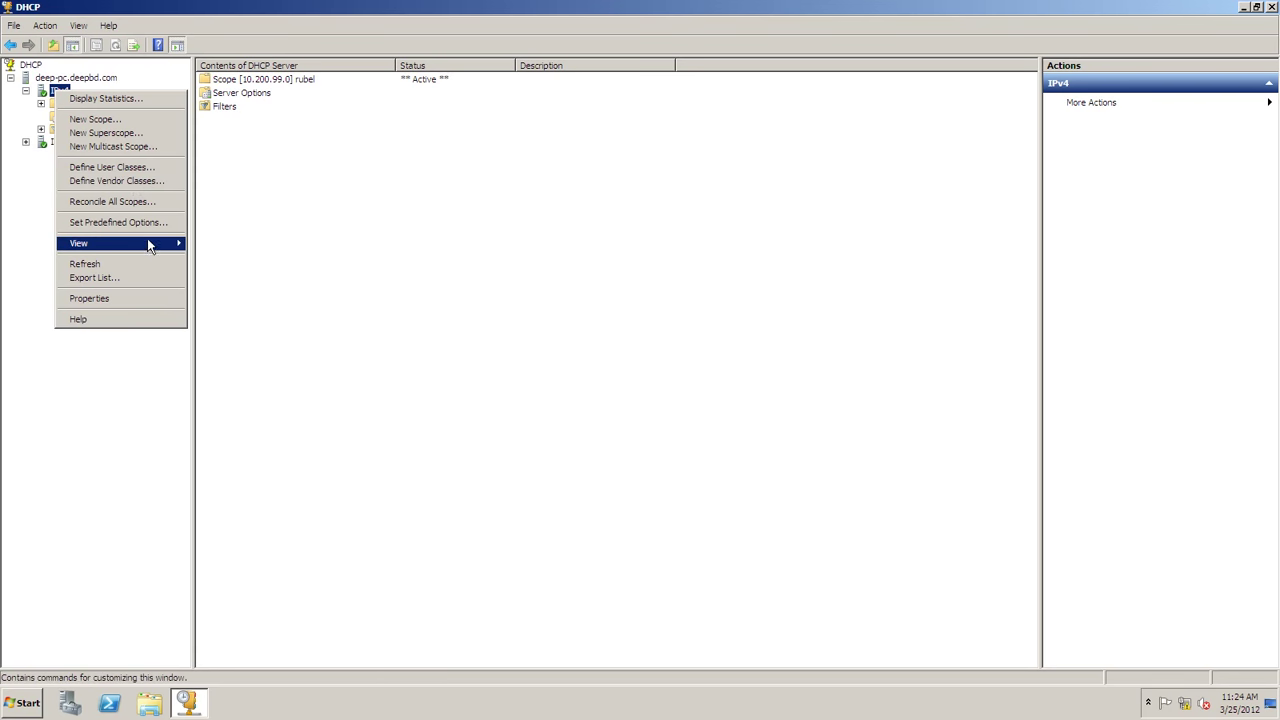
{"action": "mouse_move", "coordinate": [148, 244]}
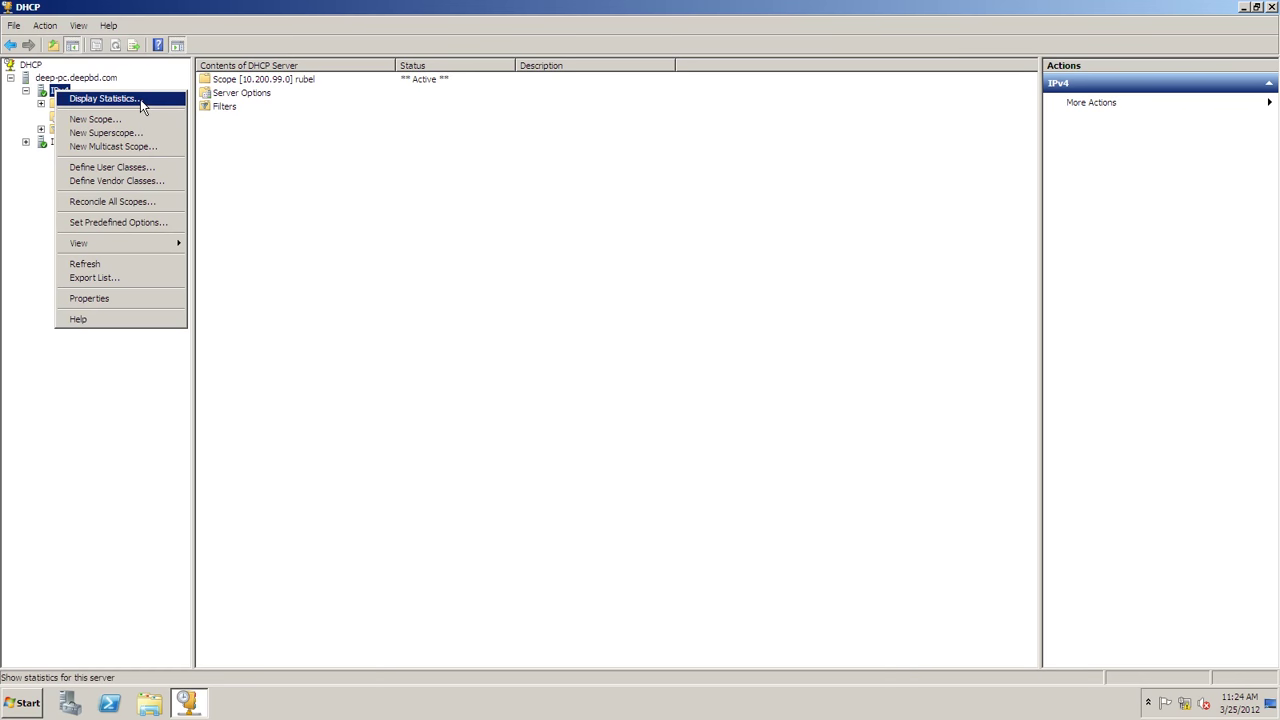
{"action": "left_click", "coordinate": [140, 99]}
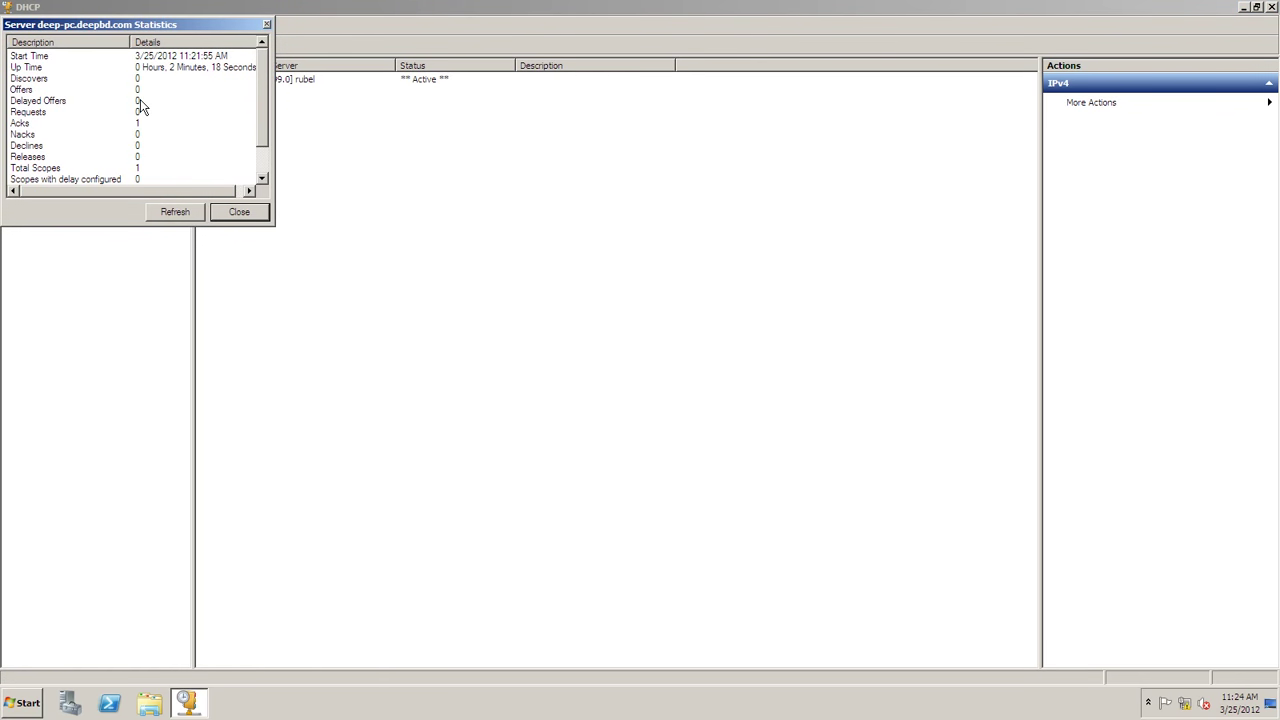
{"action": "left_click", "coordinate": [256, 215]}
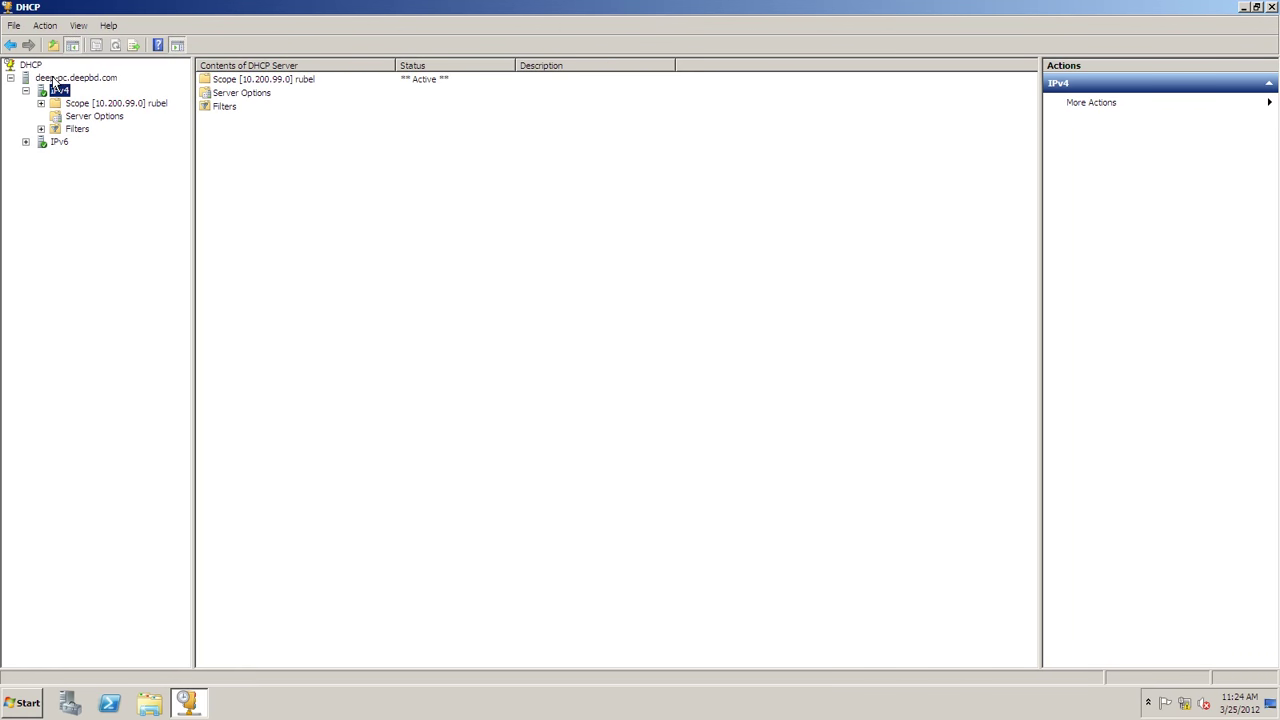
{"action": "left_click", "coordinate": [51, 26]}
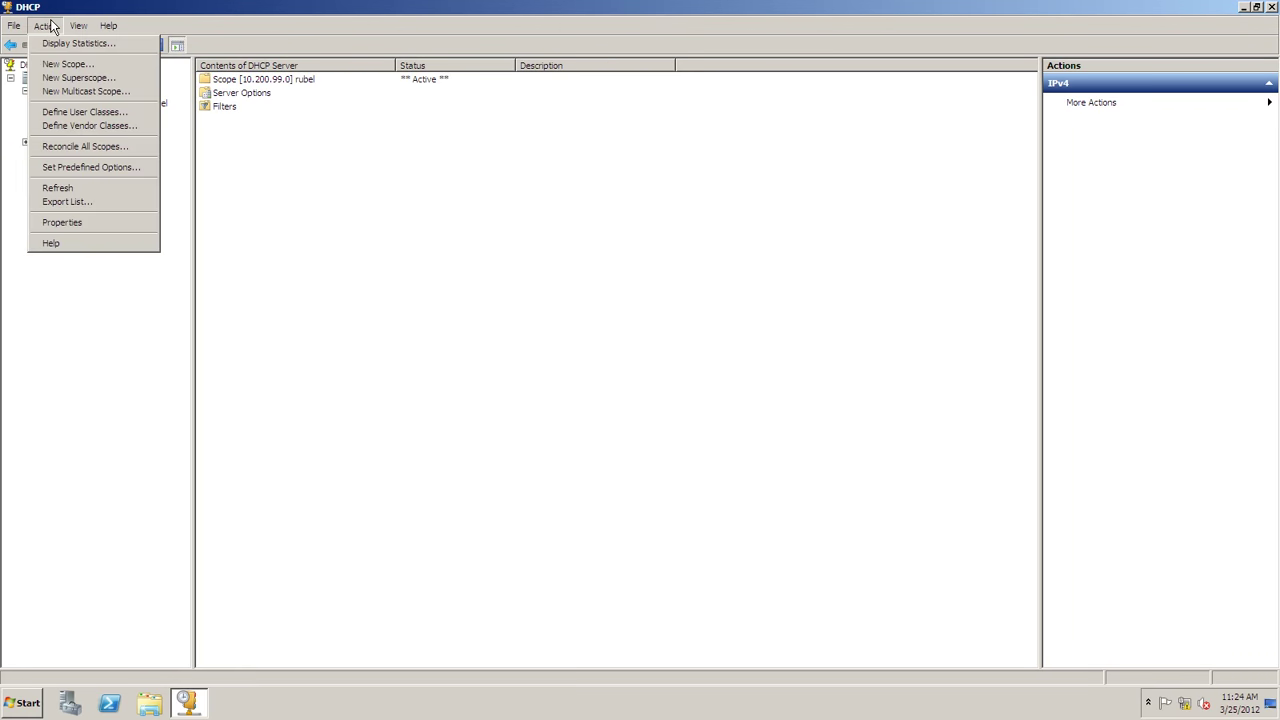
{"action": "left_click", "coordinate": [56, 43]}
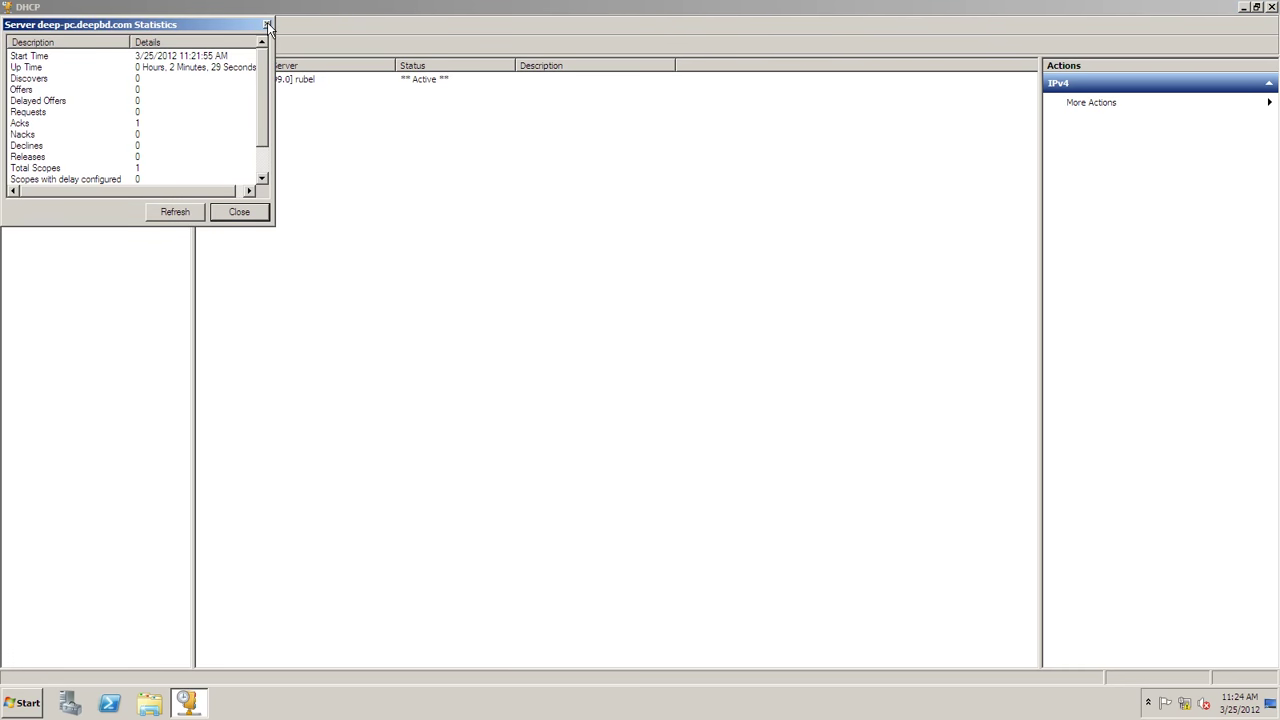
{"action": "left_click", "coordinate": [267, 24]}
{"action": "left_click", "coordinate": [76, 26]}
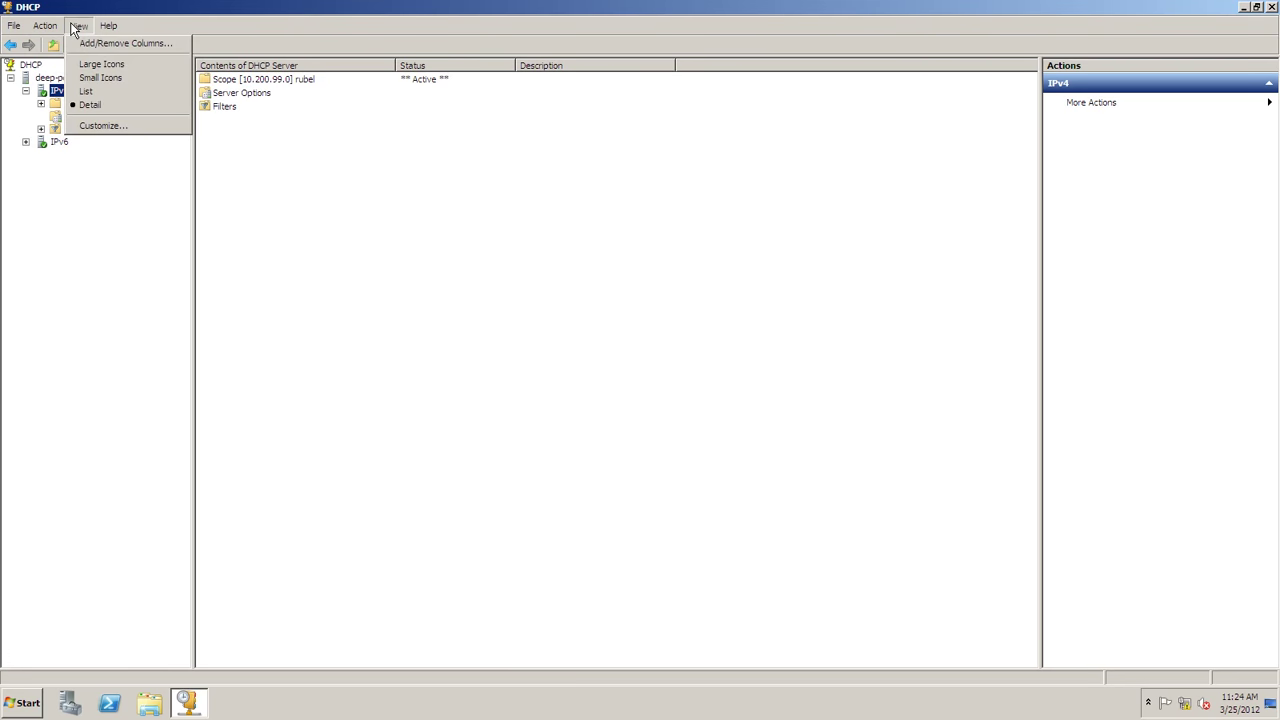
{"action": "mouse_move", "coordinate": [62, 27]}
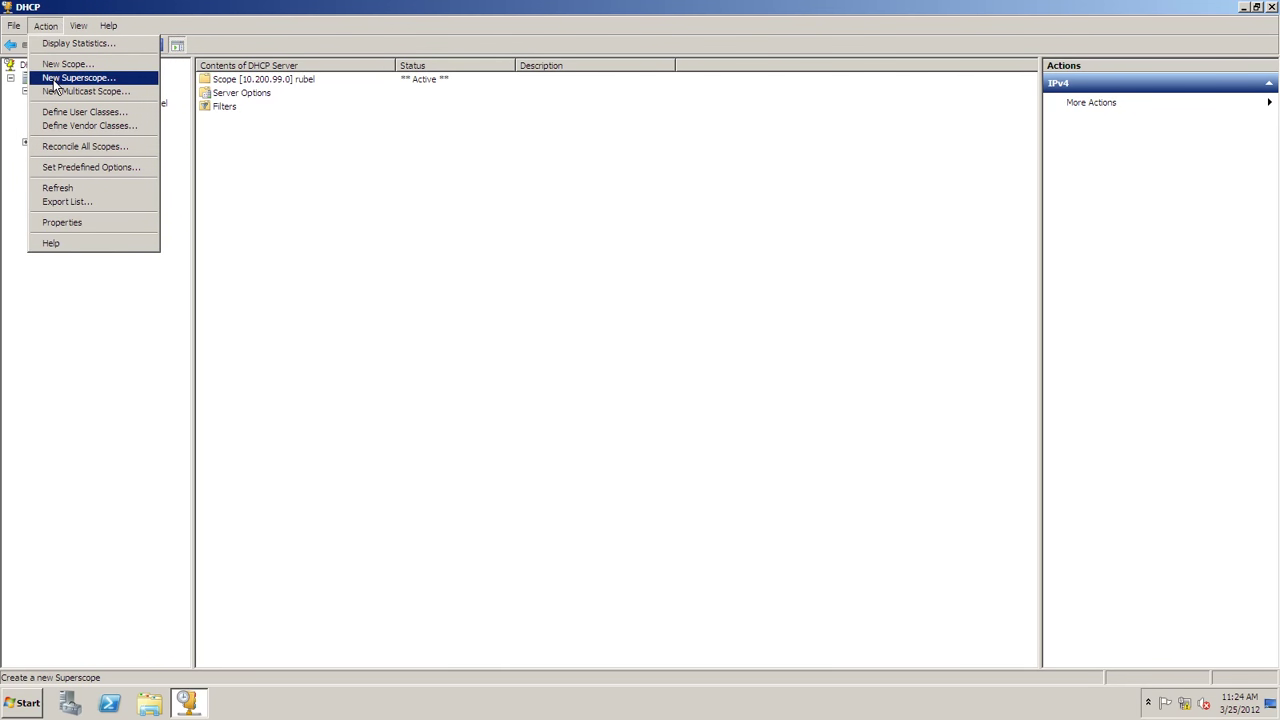
{"action": "mouse_move", "coordinate": [17, 30]}
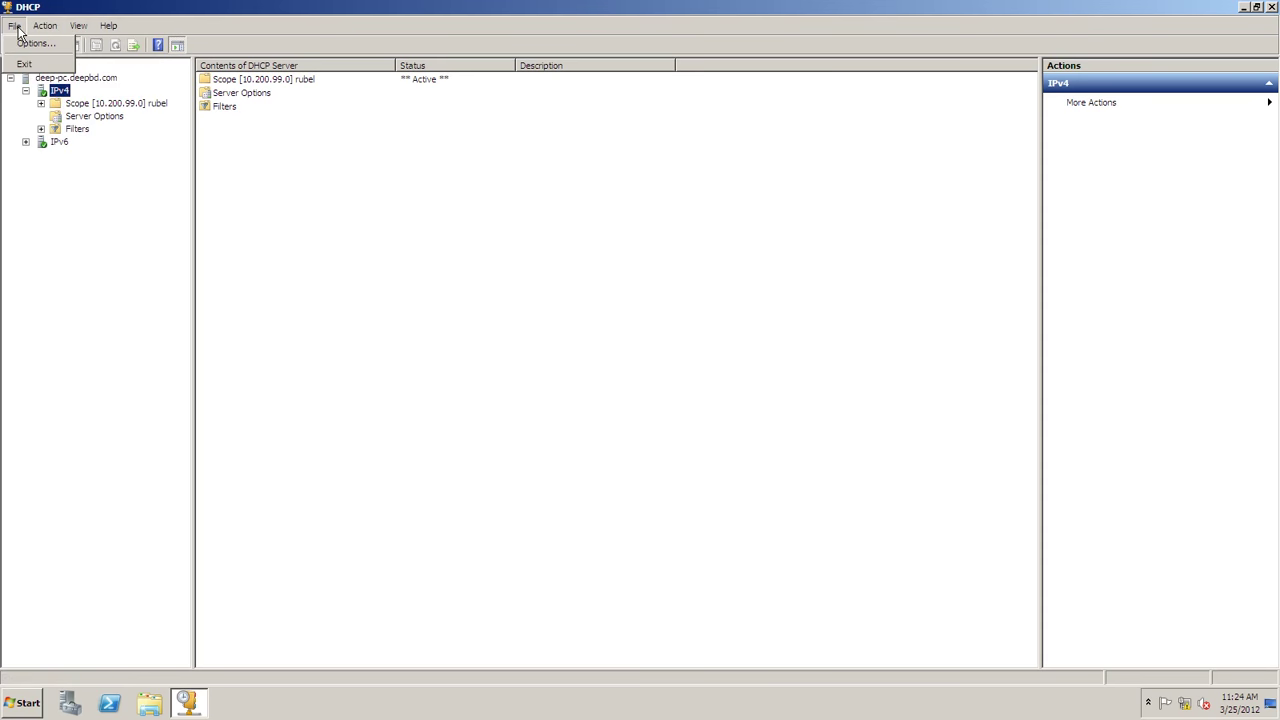
{"action": "left_click", "coordinate": [379, 150]}
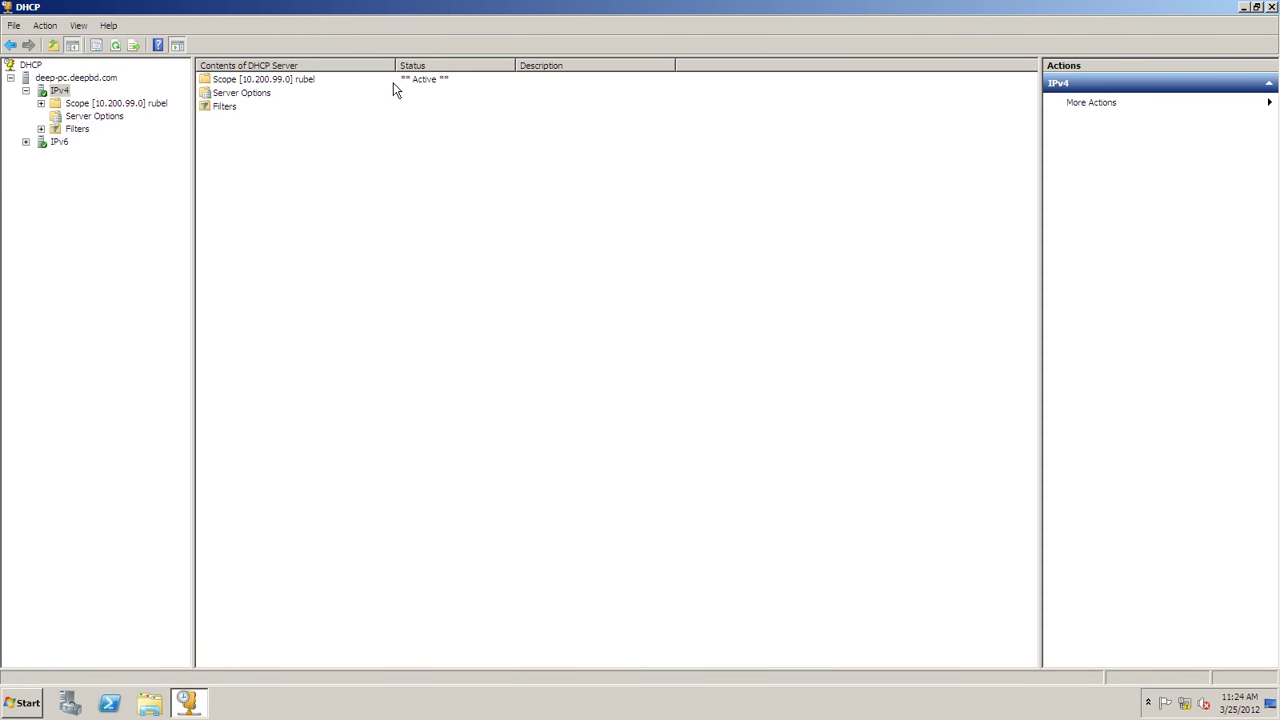
Step: Display the IPv4 server options: DNS server 10.200.99.254 and DNS domain name Deepbd.com
{"action": "left_click", "coordinate": [312, 87]}
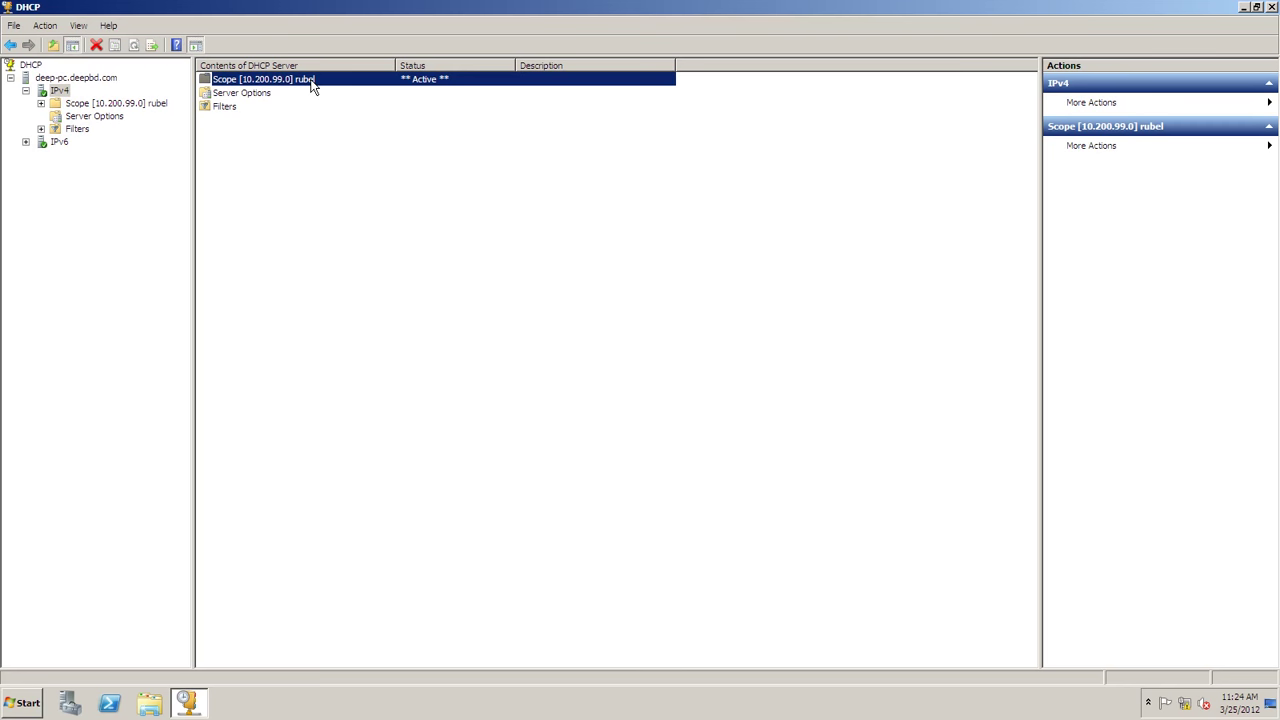
{"action": "left_click", "coordinate": [231, 95]}
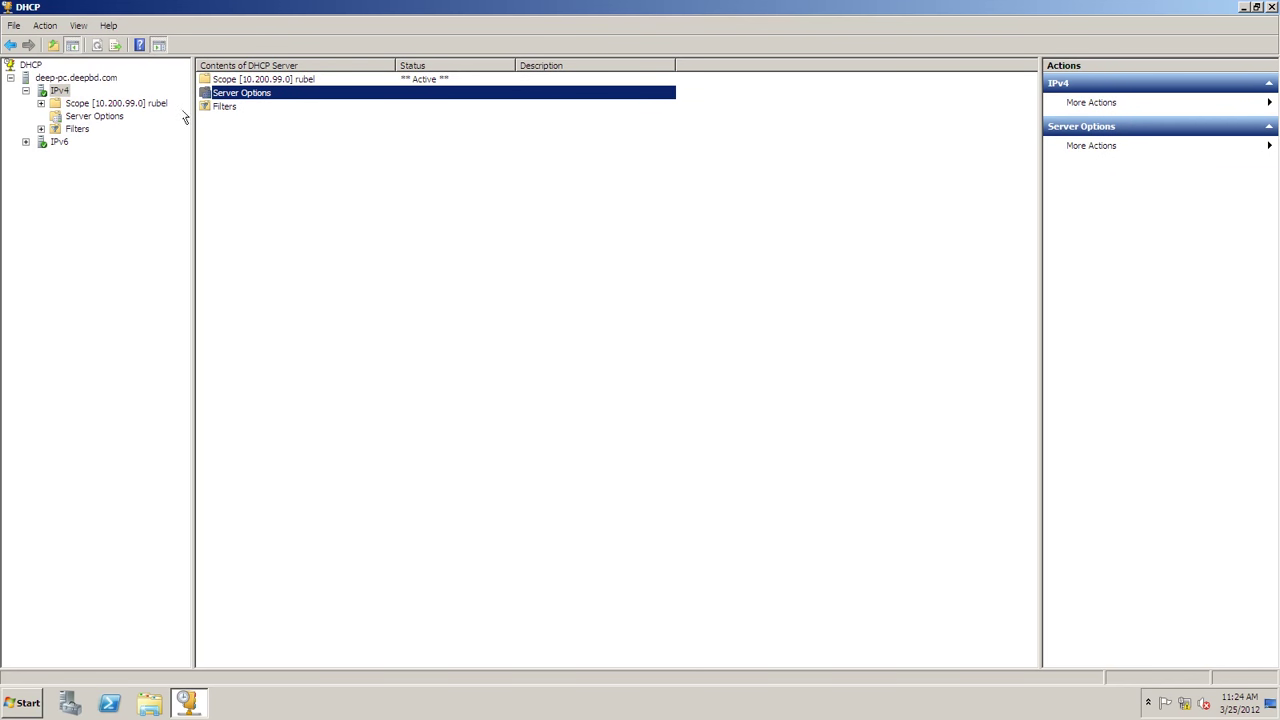
{"action": "left_click", "coordinate": [94, 118]}
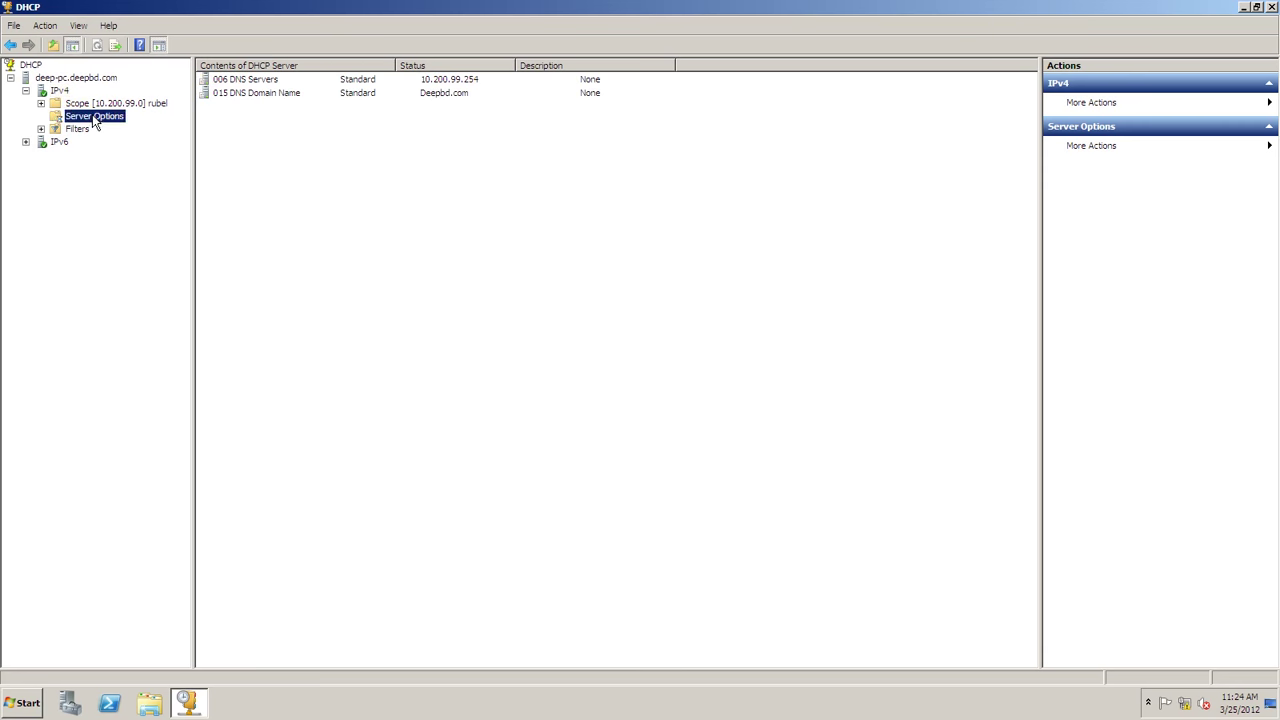
Step: Start exporting the server options list, cancel without saving, and expand the Filters node
{"action": "right_click", "coordinate": [94, 120]}
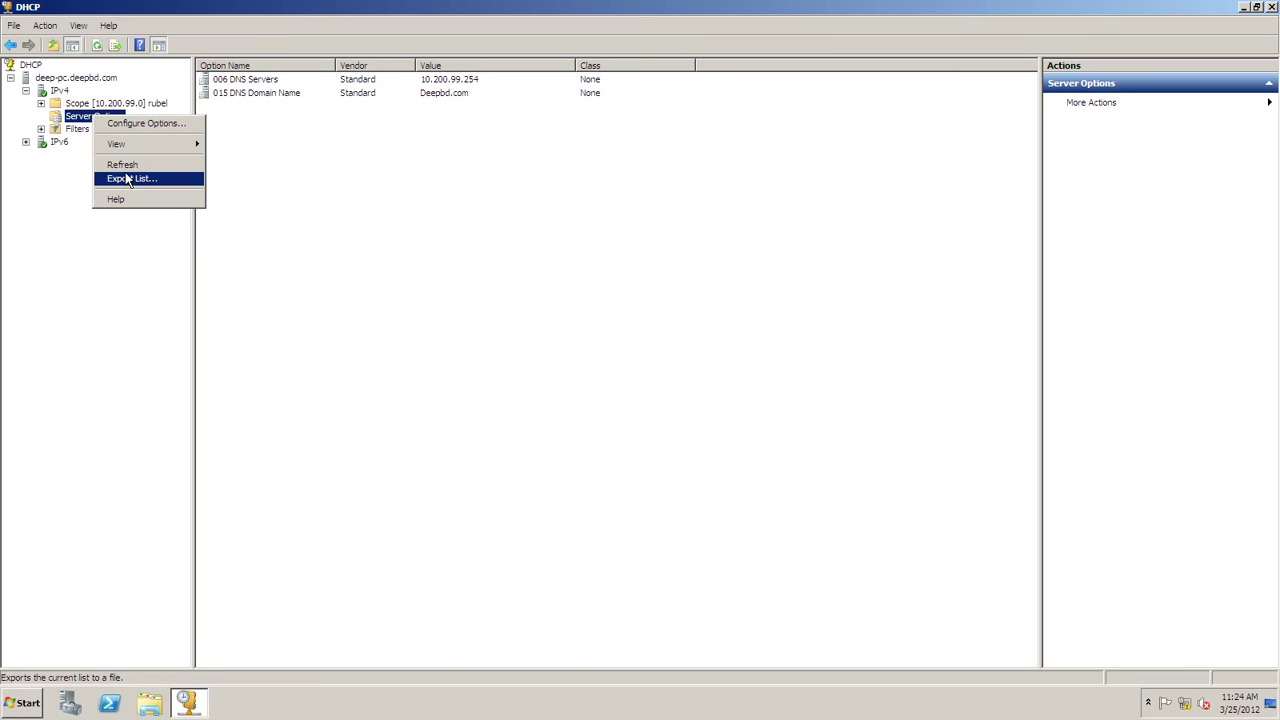
{"action": "left_click", "coordinate": [127, 179]}
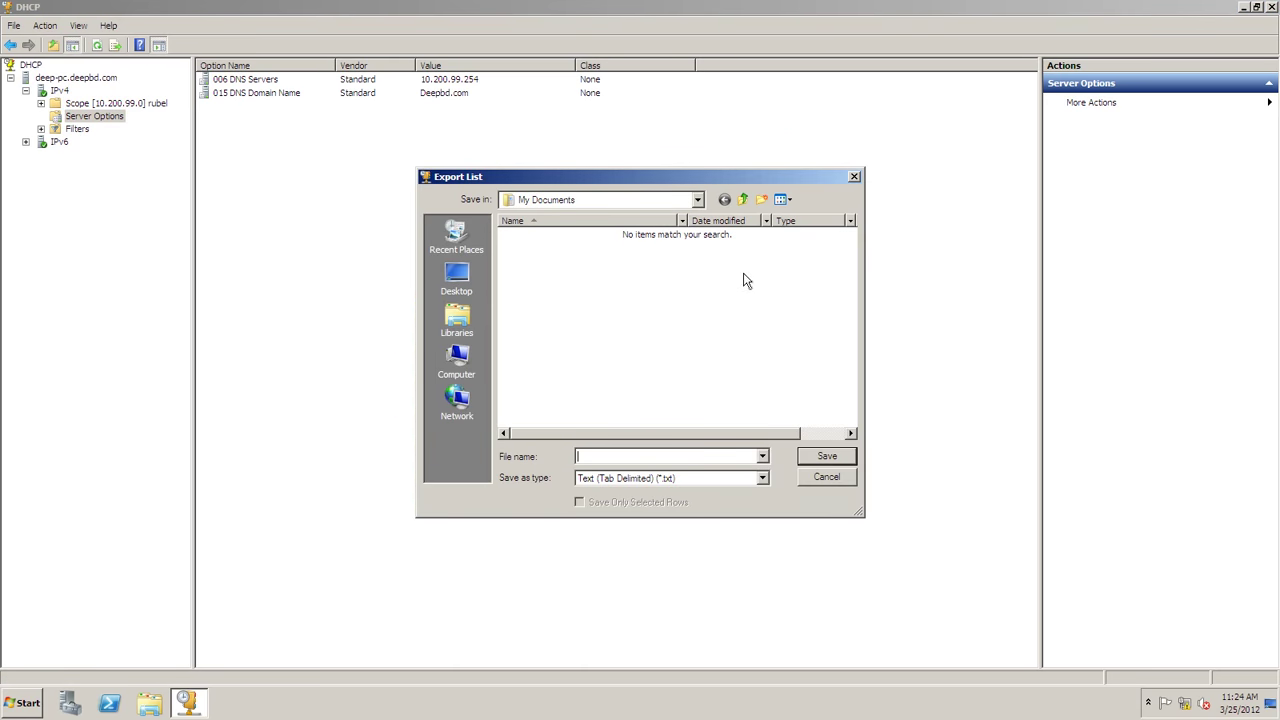
{"action": "left_click", "coordinate": [827, 477]}
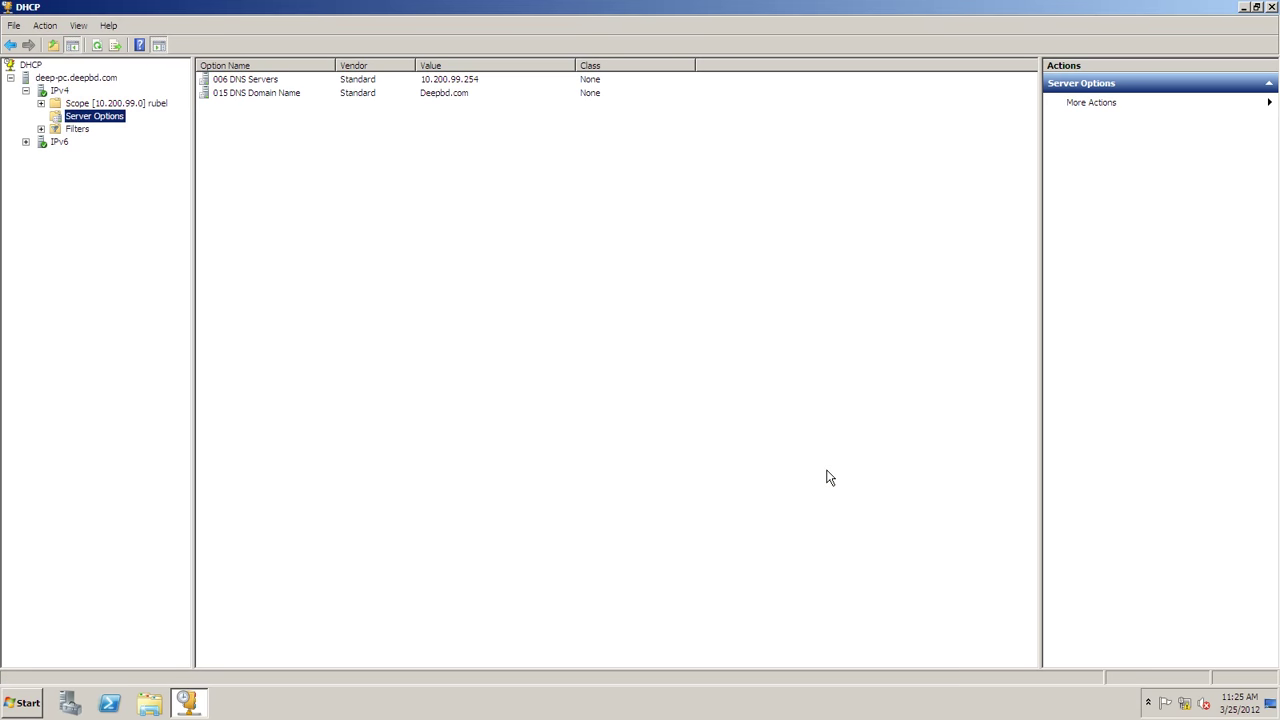
{"action": "double_click", "coordinate": [57, 133]}
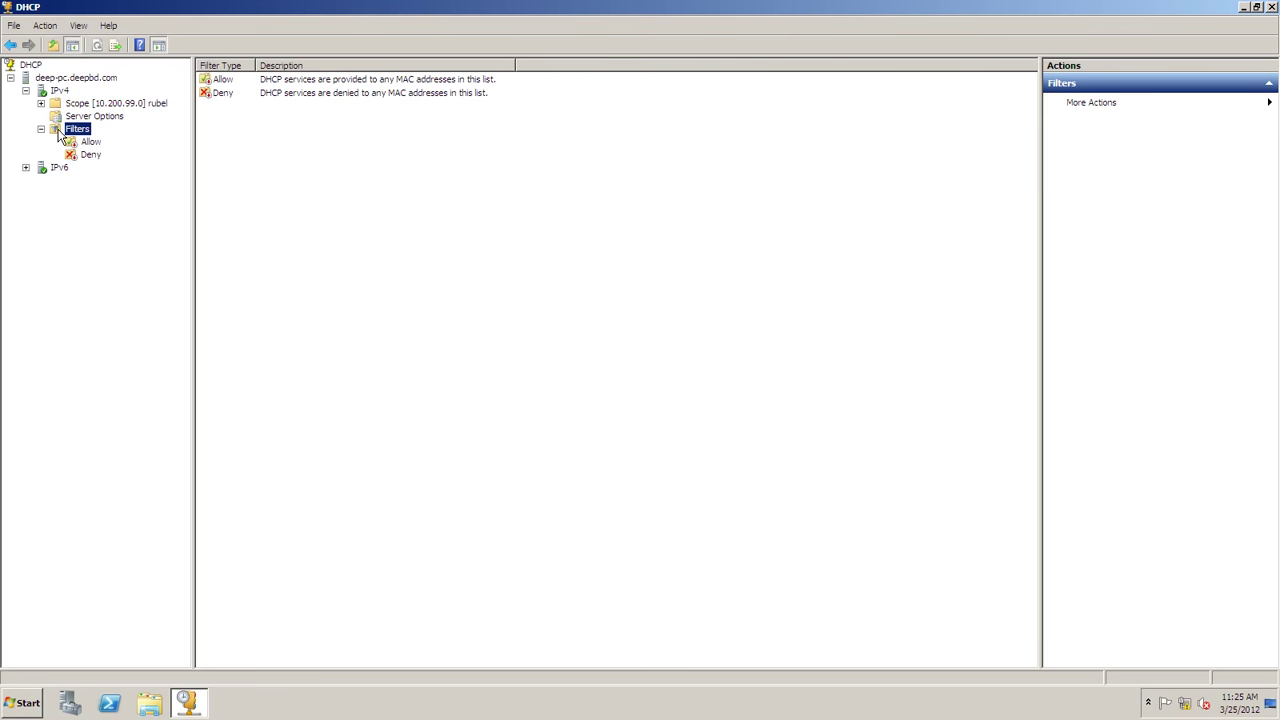
Step: Inspect the MAC Filters node and its Allow list, which contains no entries
{"action": "right_click", "coordinate": [59, 135]}
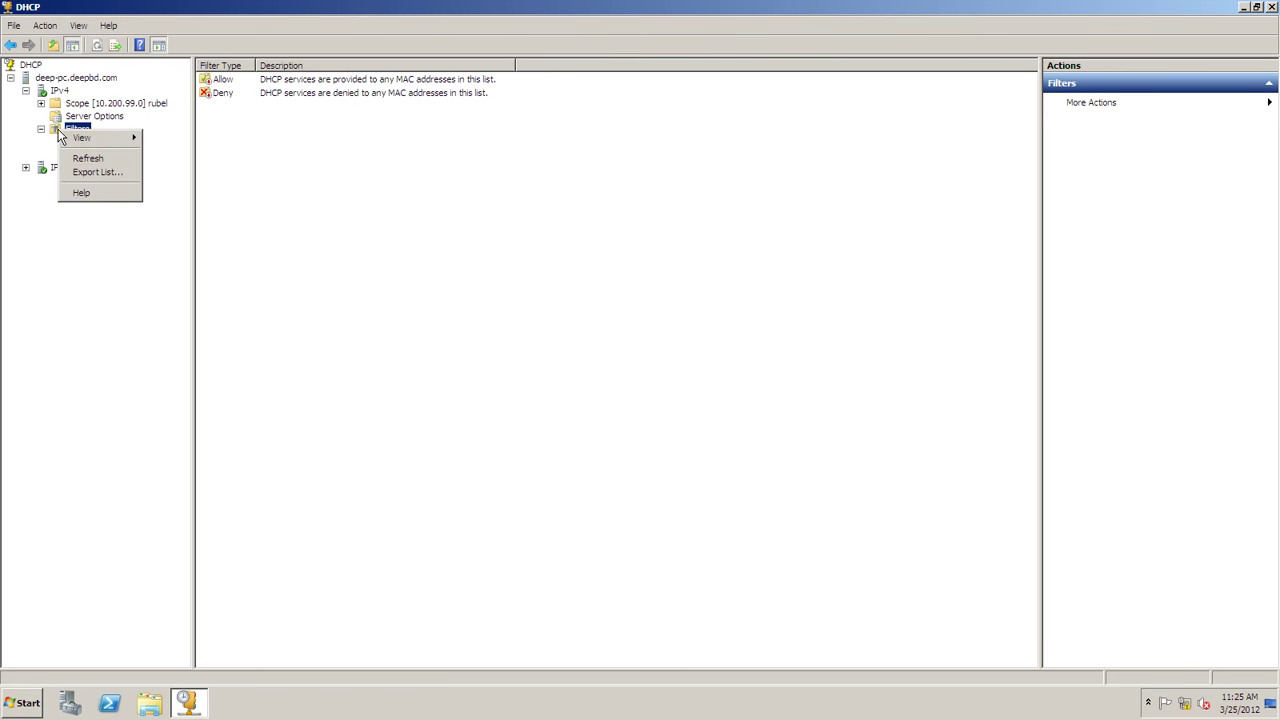
{"action": "left_click", "coordinate": [249, 177]}
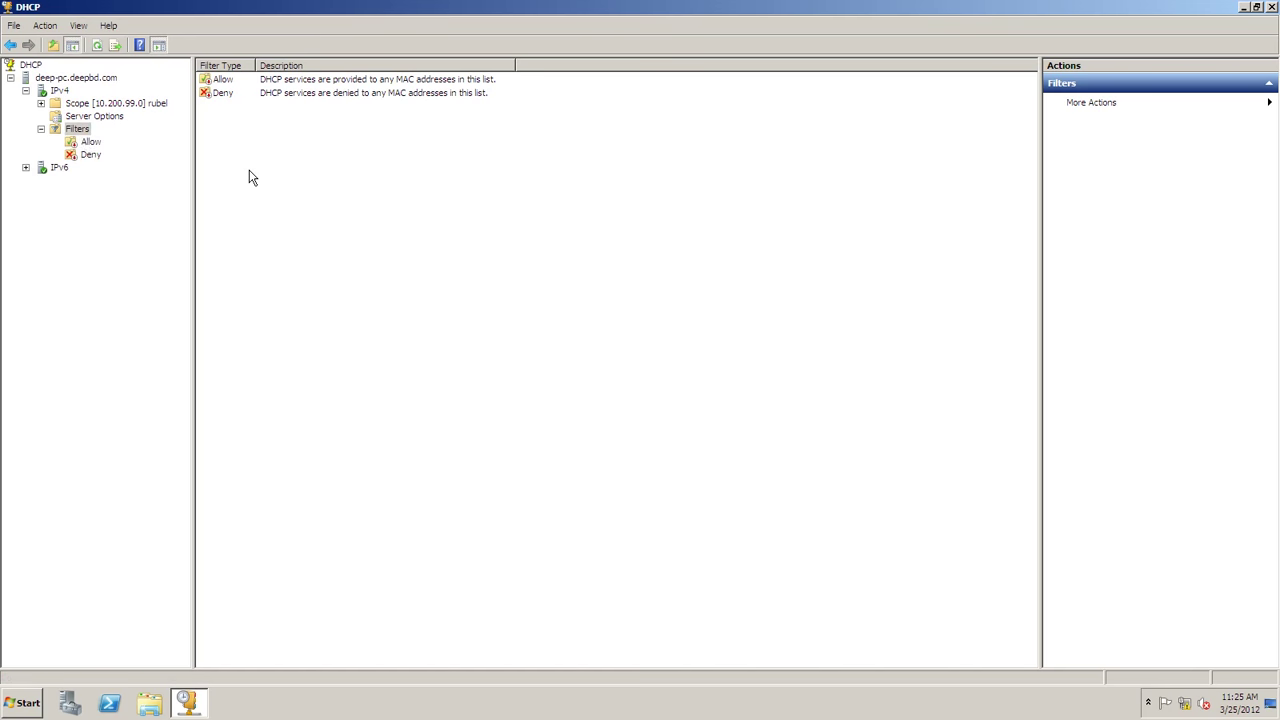
{"action": "left_click", "coordinate": [88, 143]}
{"action": "right_click", "coordinate": [87, 148]}
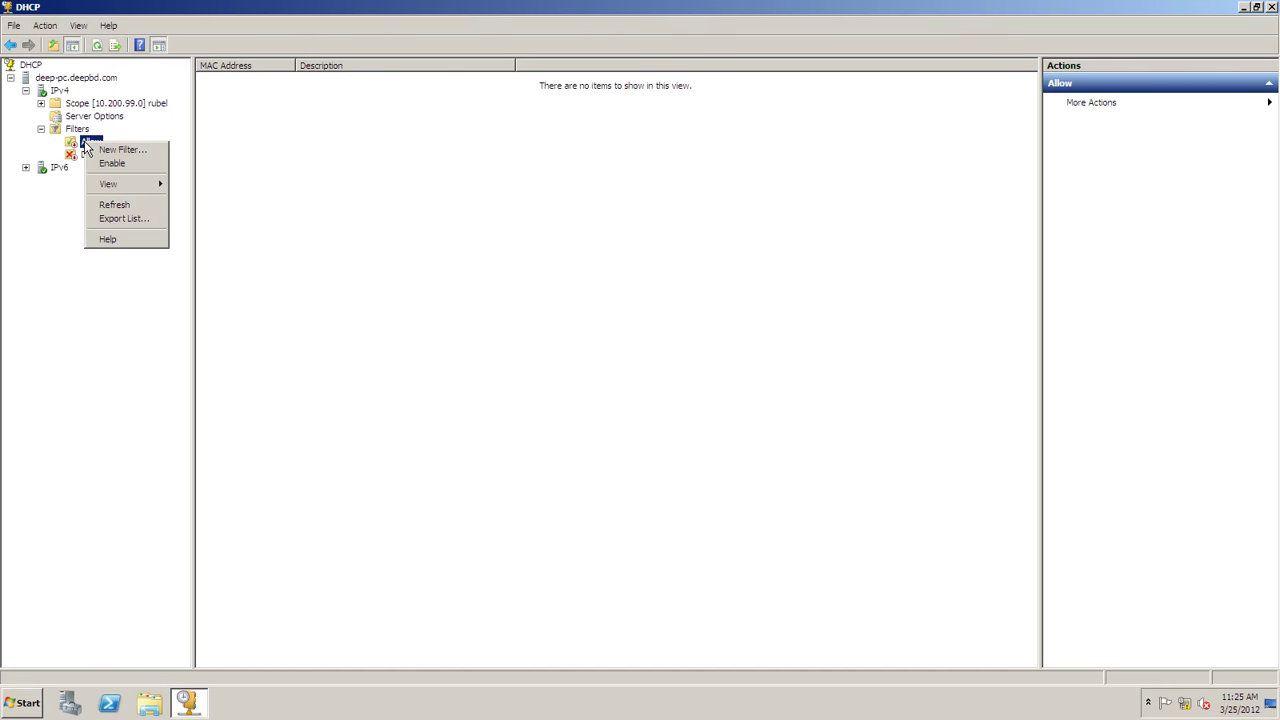
{"action": "left_click", "coordinate": [45, 272]}
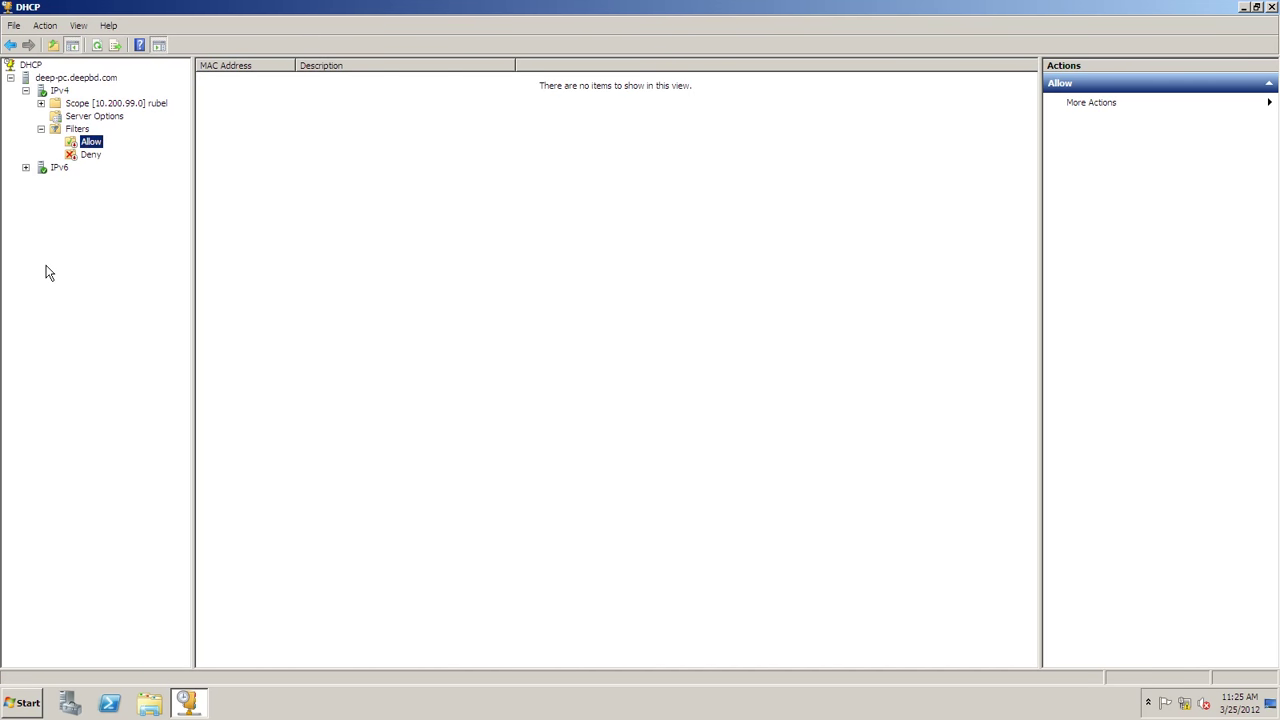
Step: Collapse and re-expand deep-pc.deepbd.com so its IPv4 and IPv6 nodes show again
{"action": "left_click", "coordinate": [10, 78]}
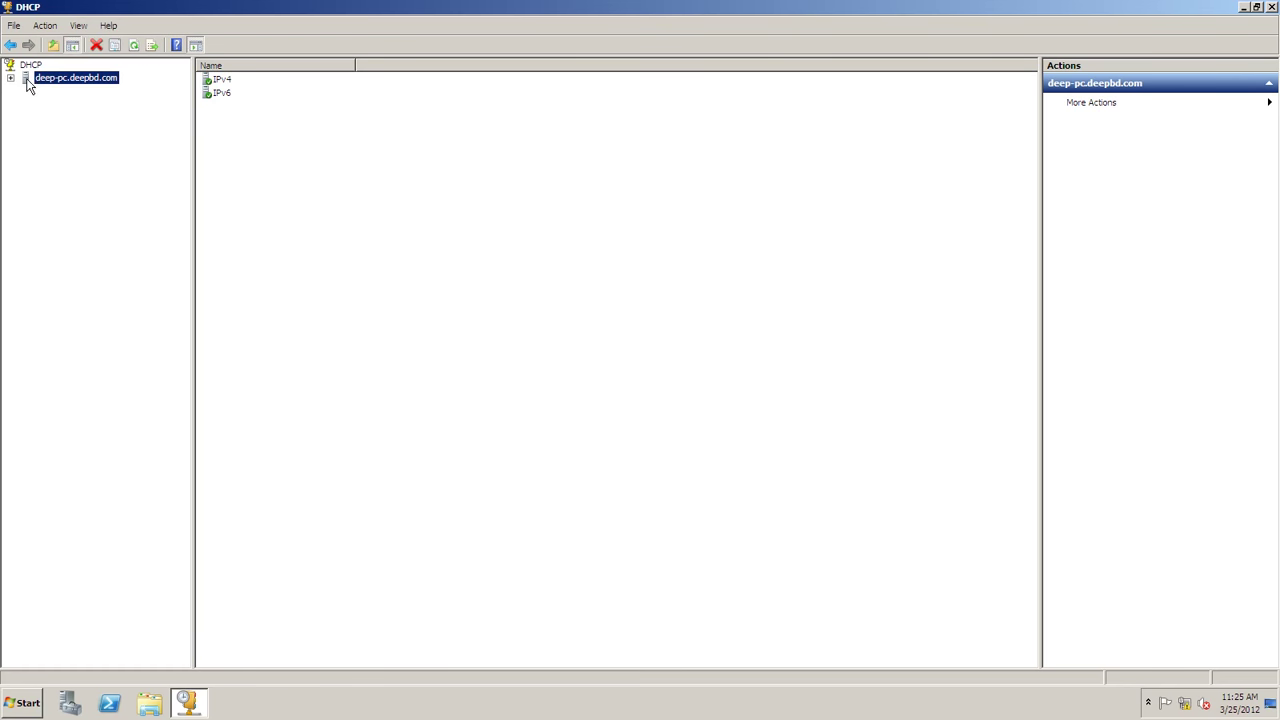
{"action": "left_click", "coordinate": [10, 79]}
{"action": "right_click", "coordinate": [56, 91]}
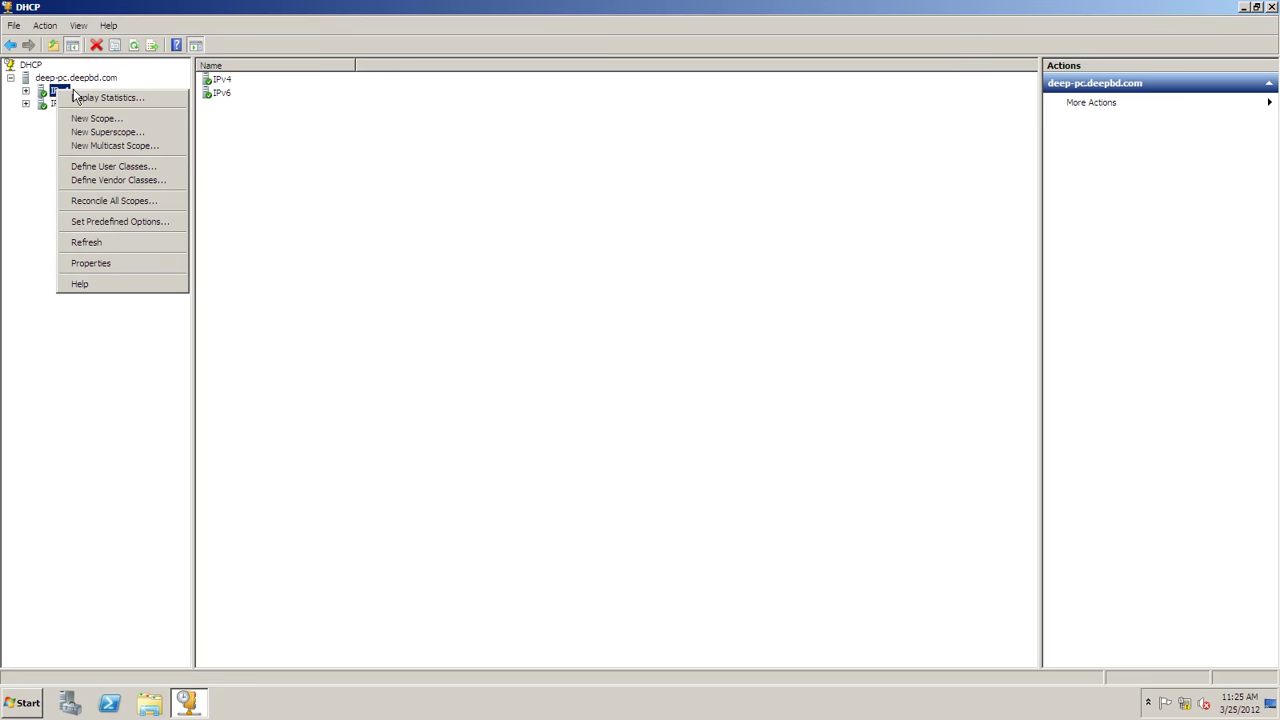
Step: Review the IPv4 server statistics (79 total addresses, 1 in use, 78 available), then close the DHCP console
{"action": "left_click", "coordinate": [90, 96]}
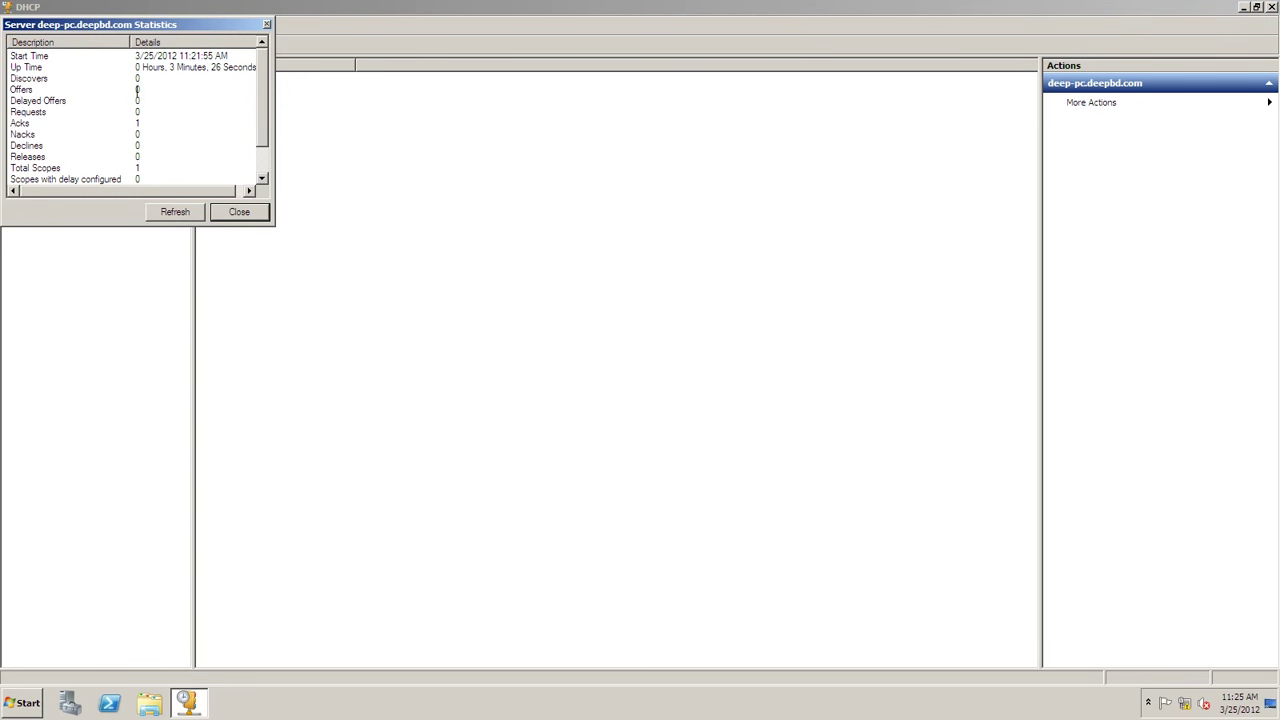
{"action": "left_click", "coordinate": [263, 180]}
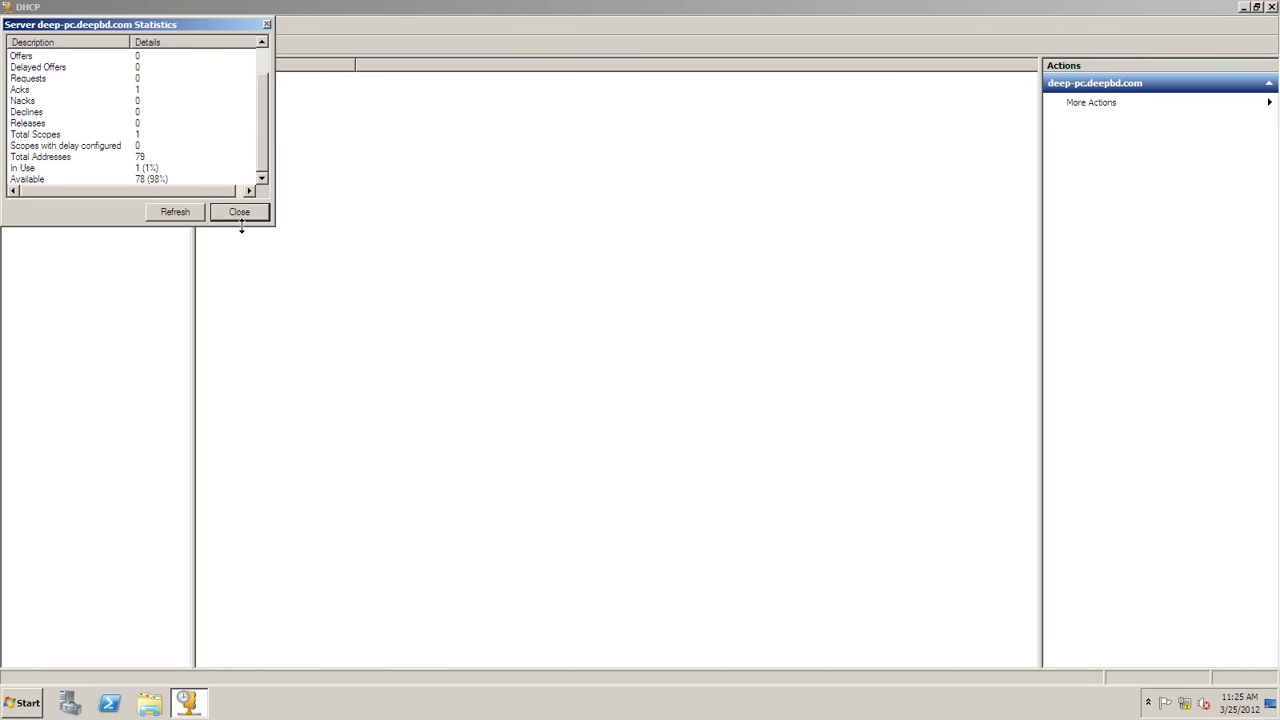
{"action": "left_click", "coordinate": [243, 219]}
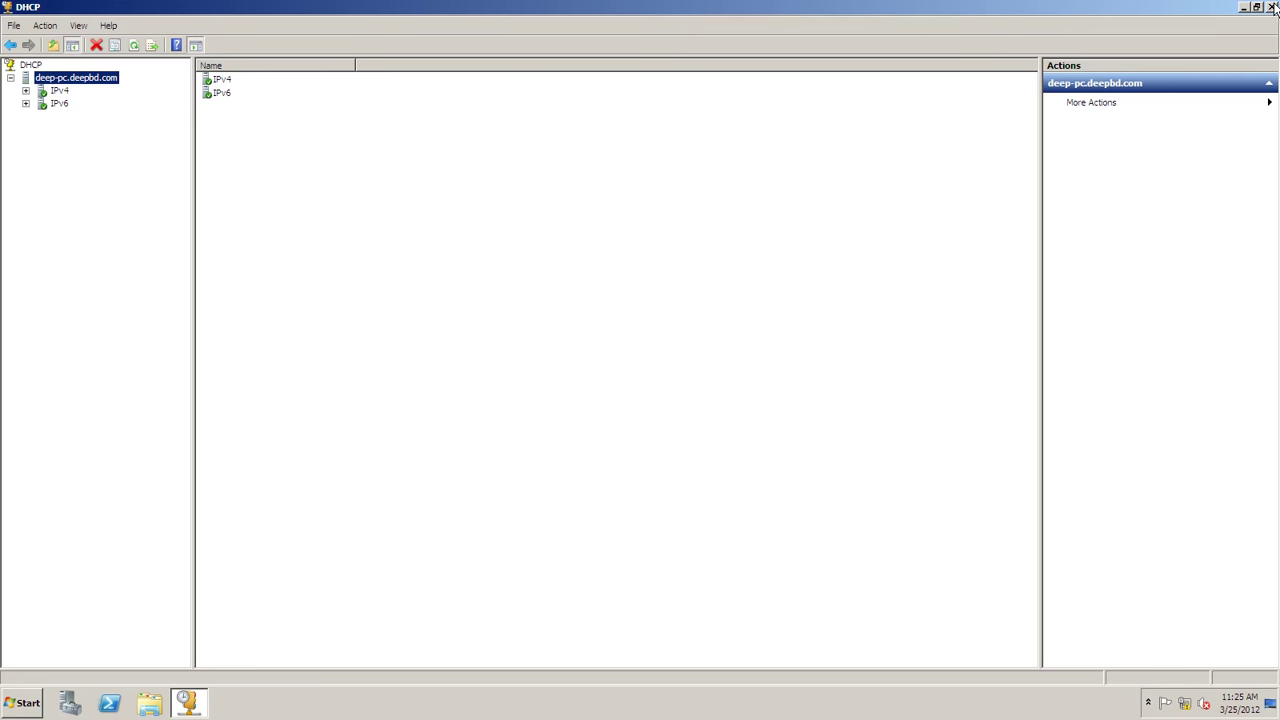
{"action": "left_click", "coordinate": [1272, 7]}
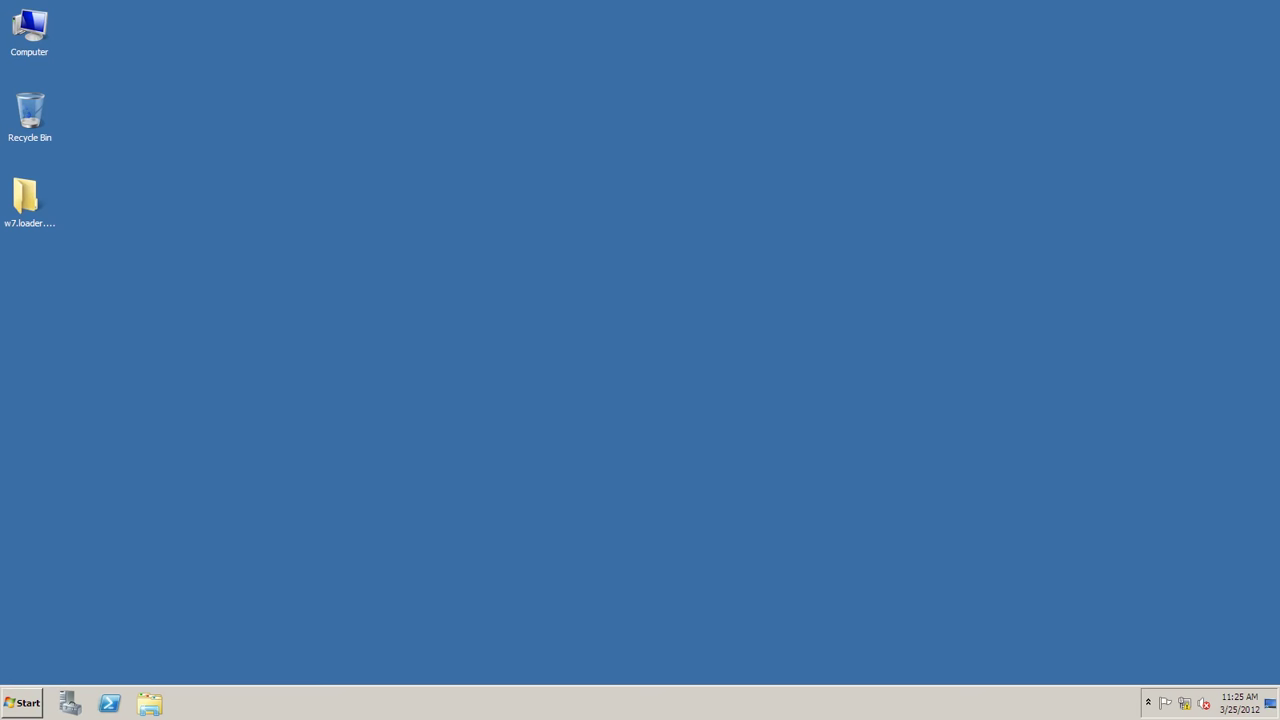